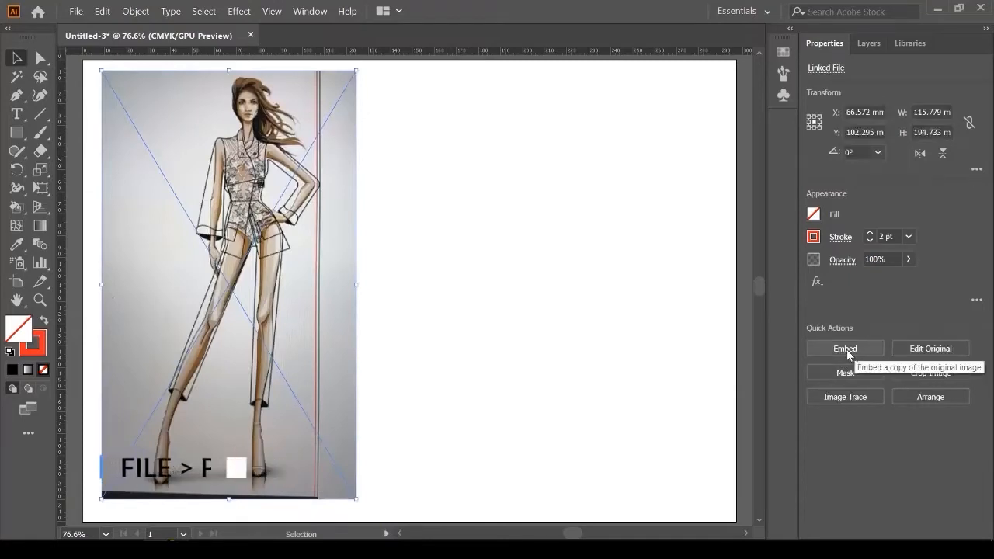
Step: Embed the placed fashion sketch and lock its <Image> layer in the Layers panel
left_click(845, 349)
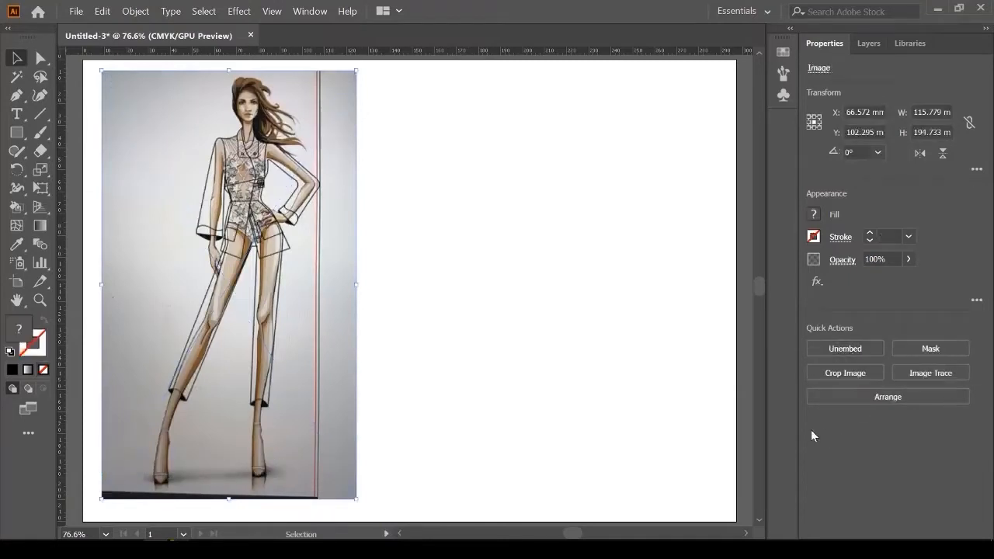
left_click(870, 45)
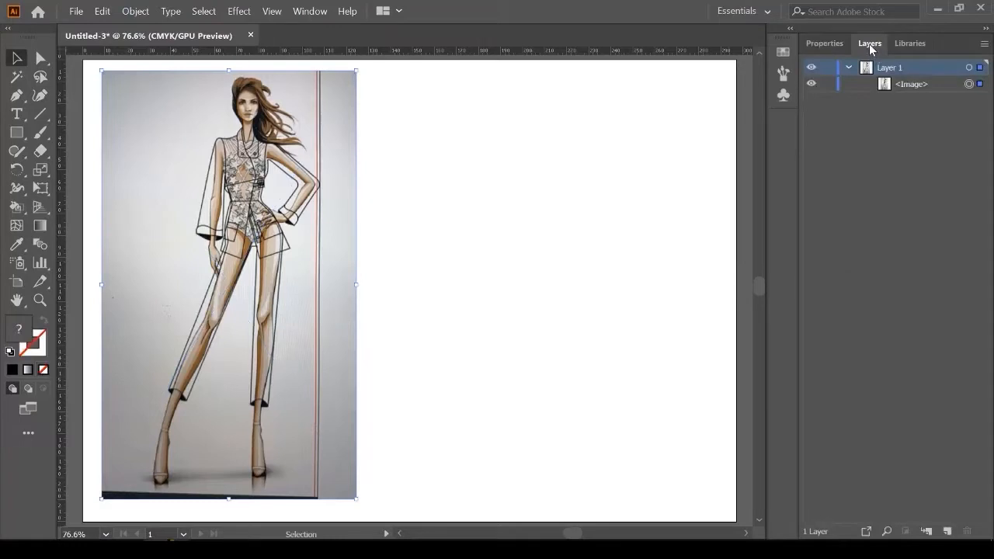
left_click(812, 84)
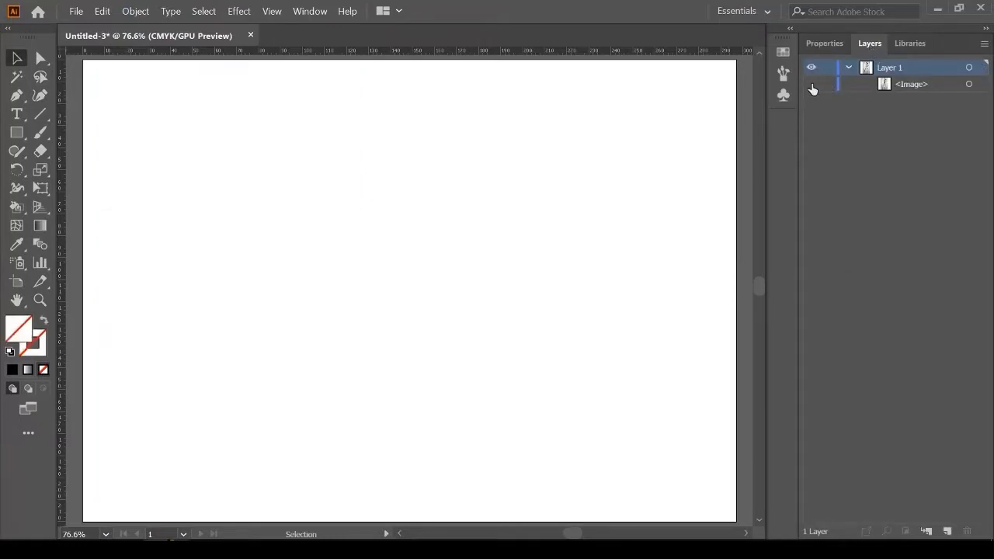
left_click(813, 84)
left_click(826, 85)
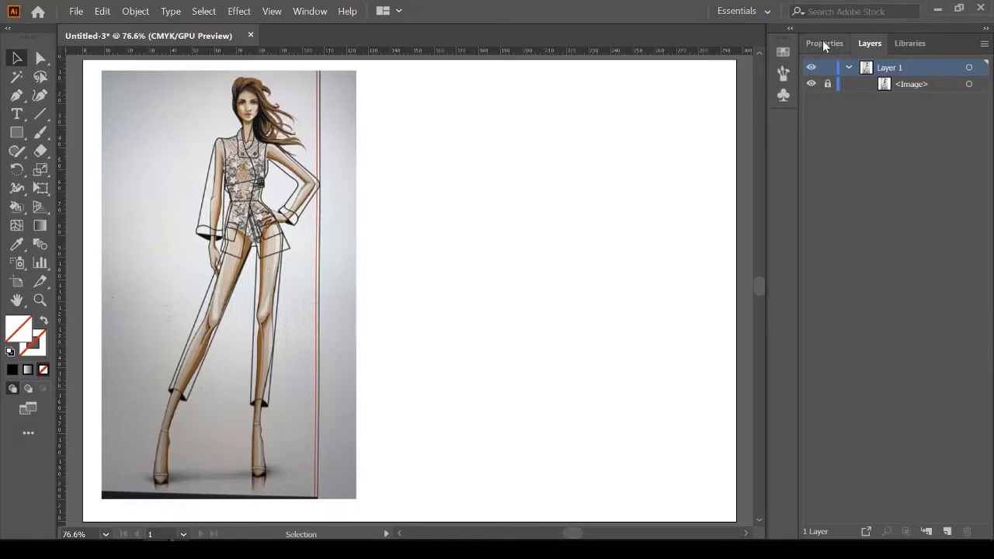
Step: Reset to default white fill and black stroke, then bring the lower legs into view
key("d")
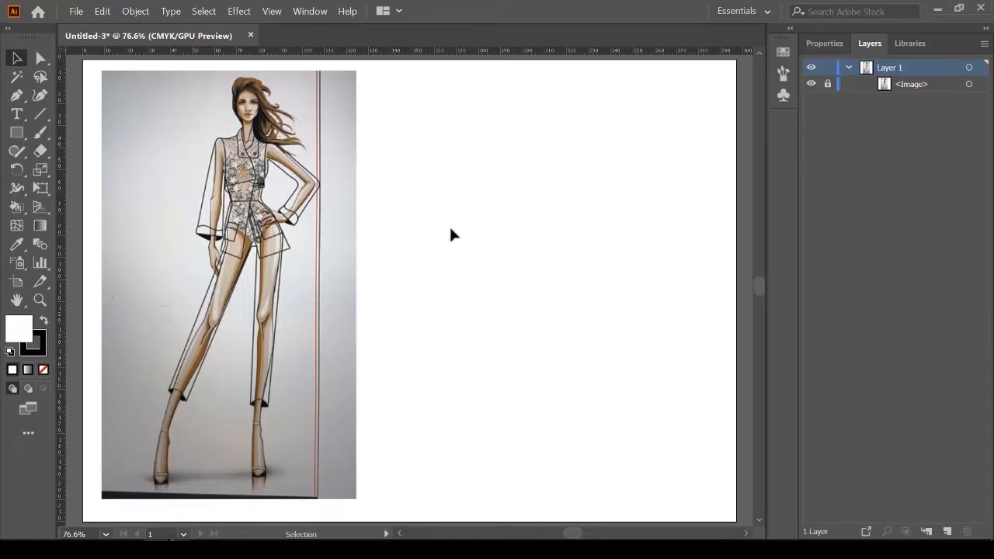
scroll(214, 139, "up", 5)
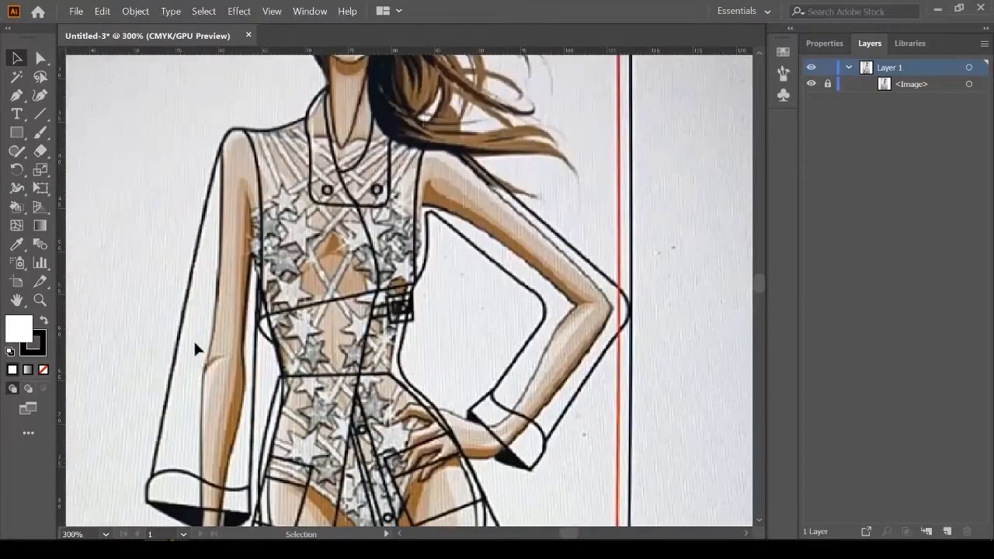
scroll(196, 350, "down", 2)
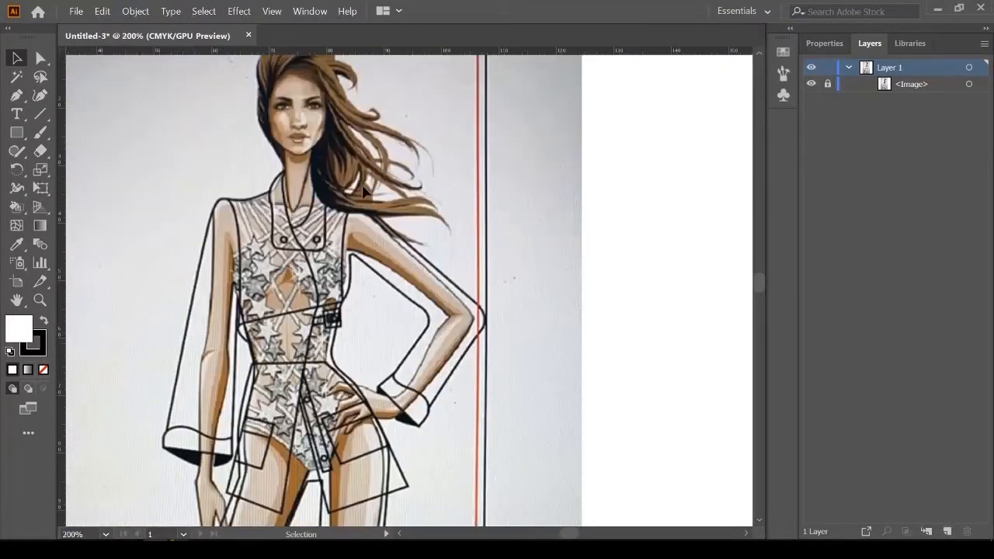
scroll(466, 242, "down", 5)
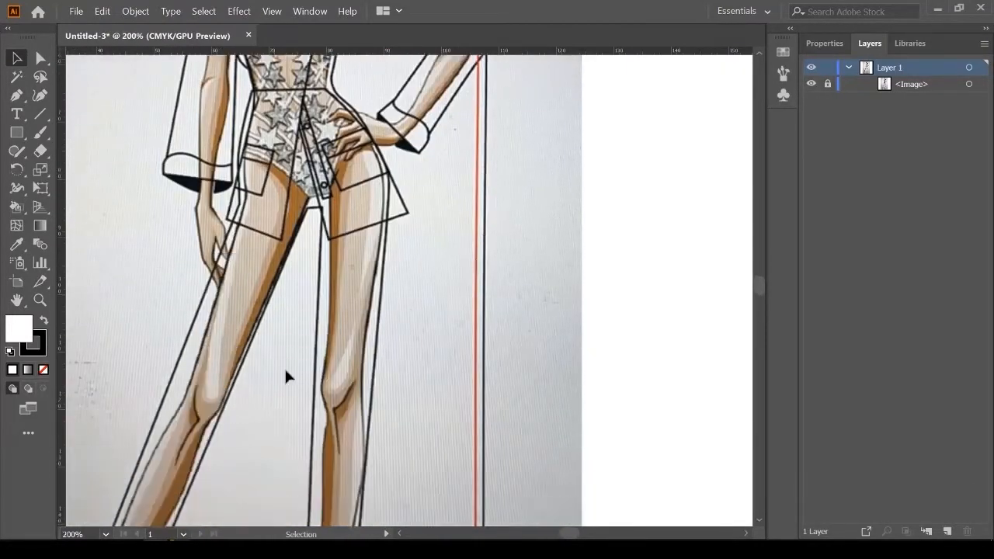
left_click_drag(332, 377, 453, 276)
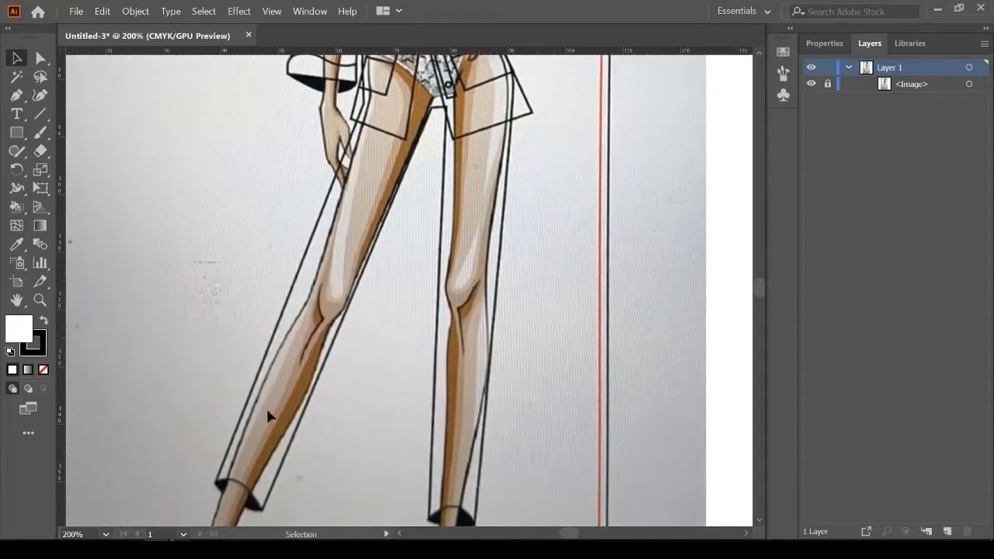
scroll(217, 451, "up", 2)
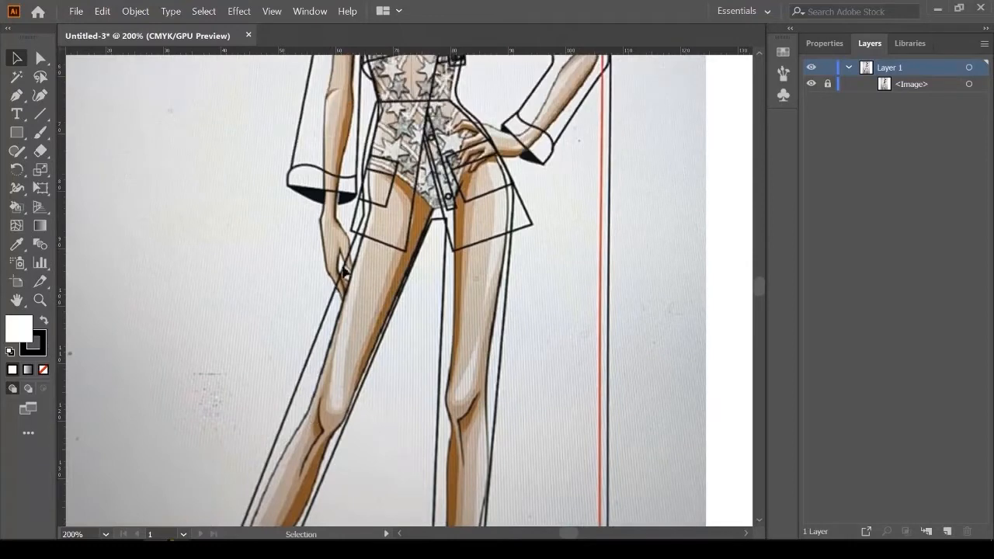
scroll(315, 351, "down", 3)
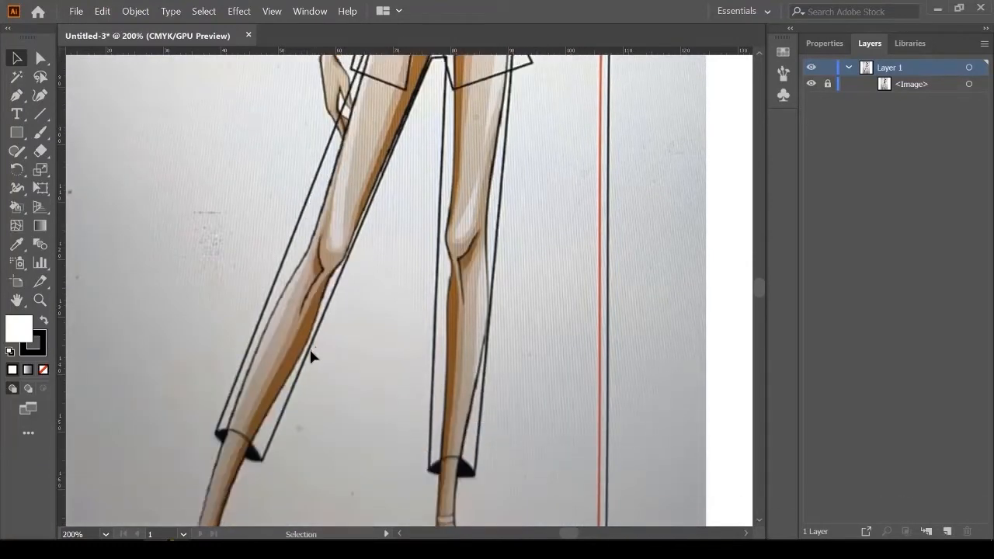
scroll(208, 461, "up", 2)
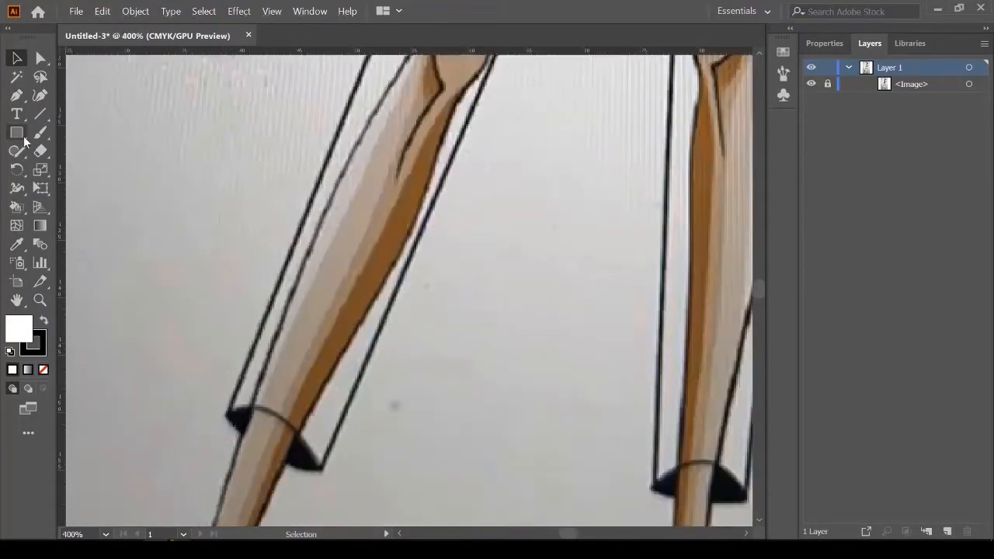
Step: Choose the Pen tool and set the fill for new paths to None
left_click(16, 95)
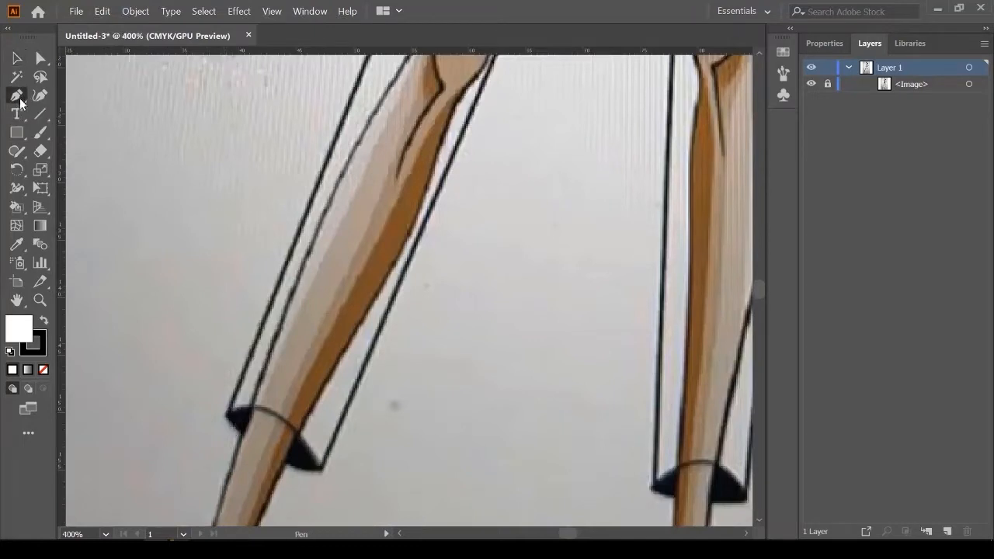
left_click(30, 335)
left_click(820, 44)
left_click(818, 216)
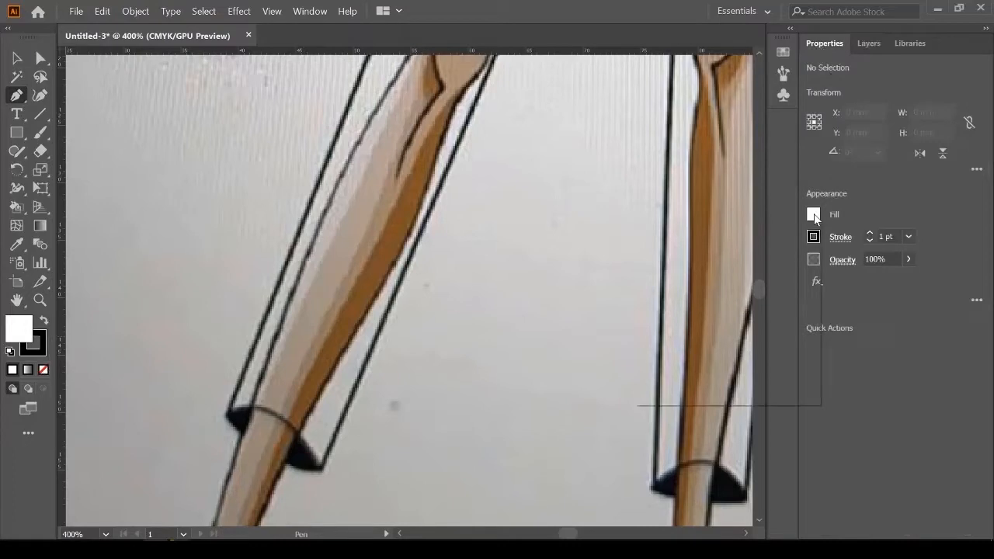
left_click(645, 272)
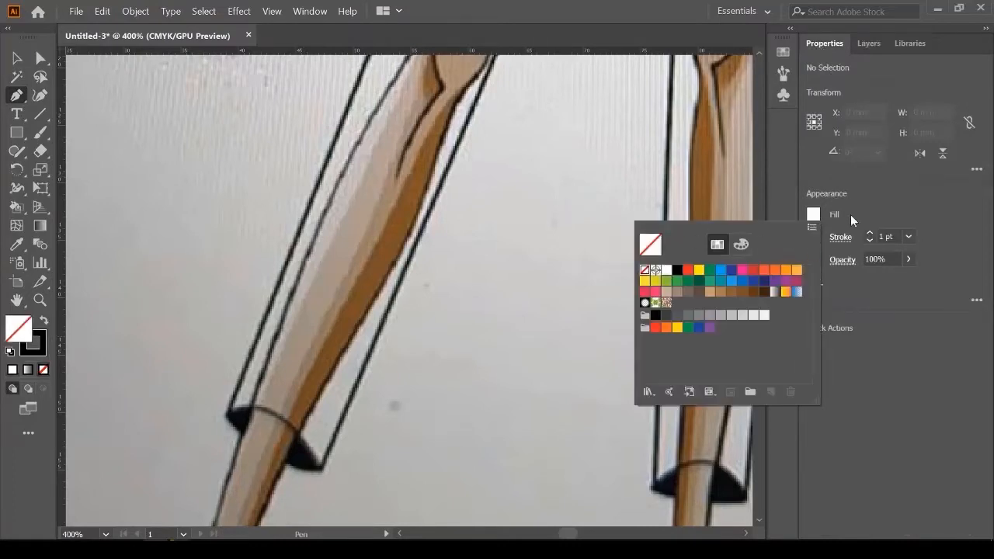
scroll(371, 329, "up", 2)
scroll(296, 387, "down", 3)
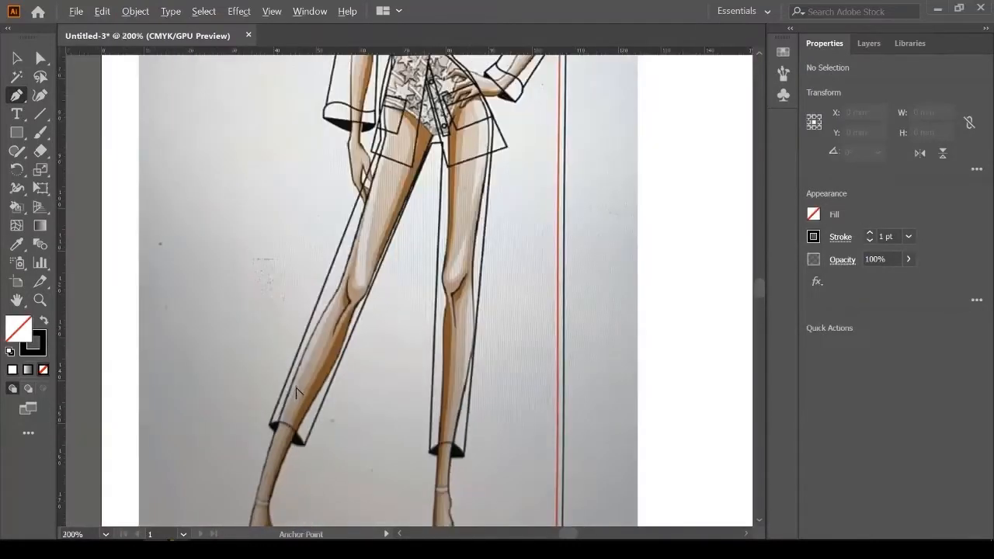
scroll(344, 310, "up", 2)
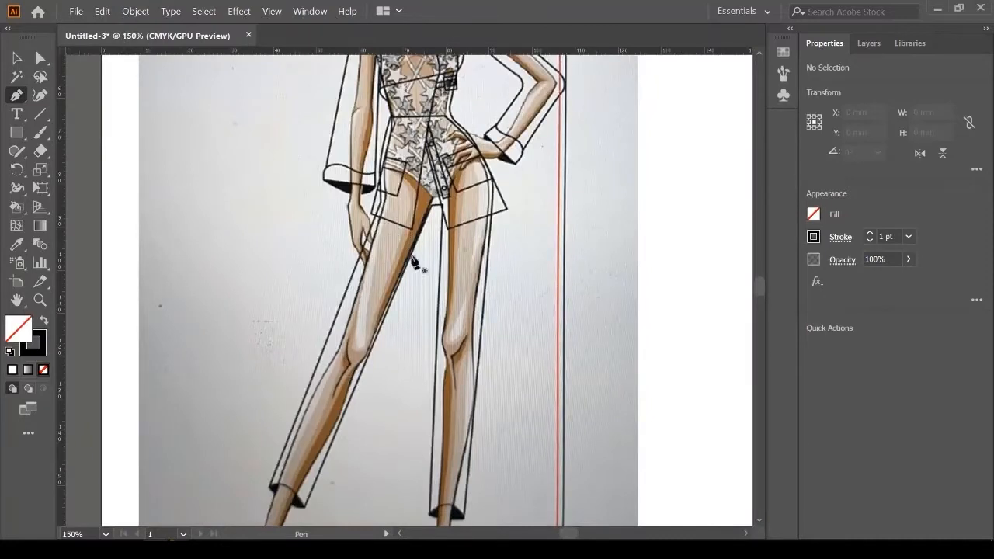
Step: Set the stroke colour to red with a 1 pt stroke weight
left_click(813, 237)
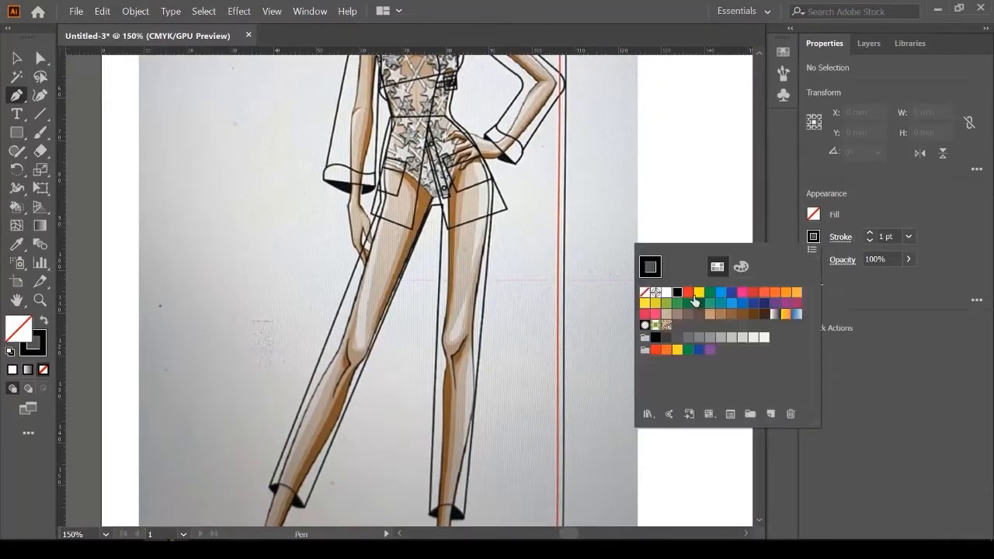
left_click(688, 293)
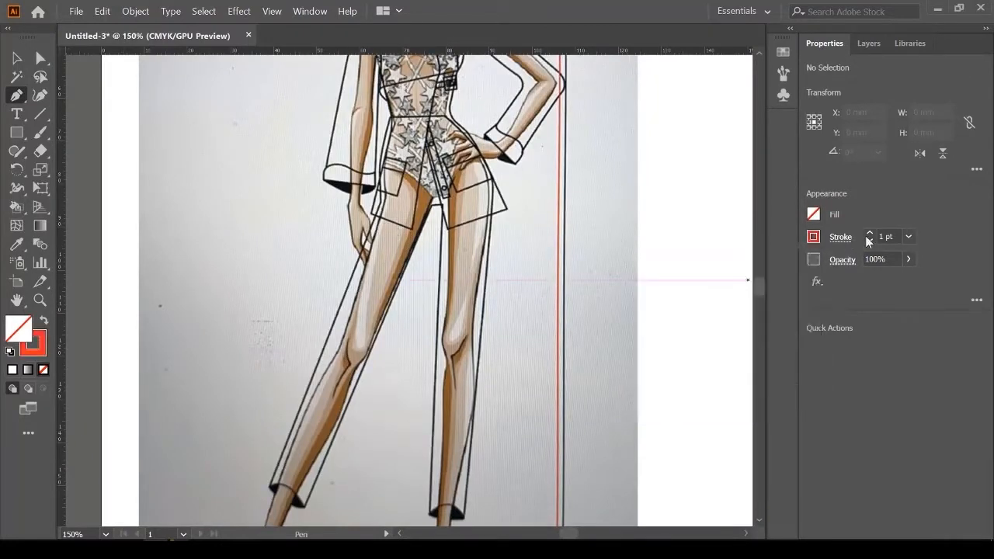
scroll(693, 305, "down", 2)
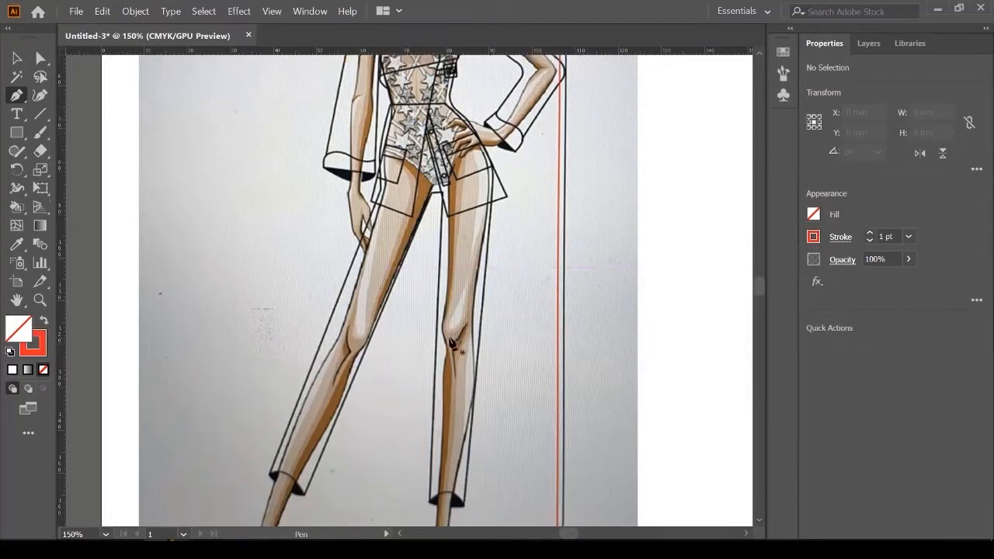
left_click(909, 238)
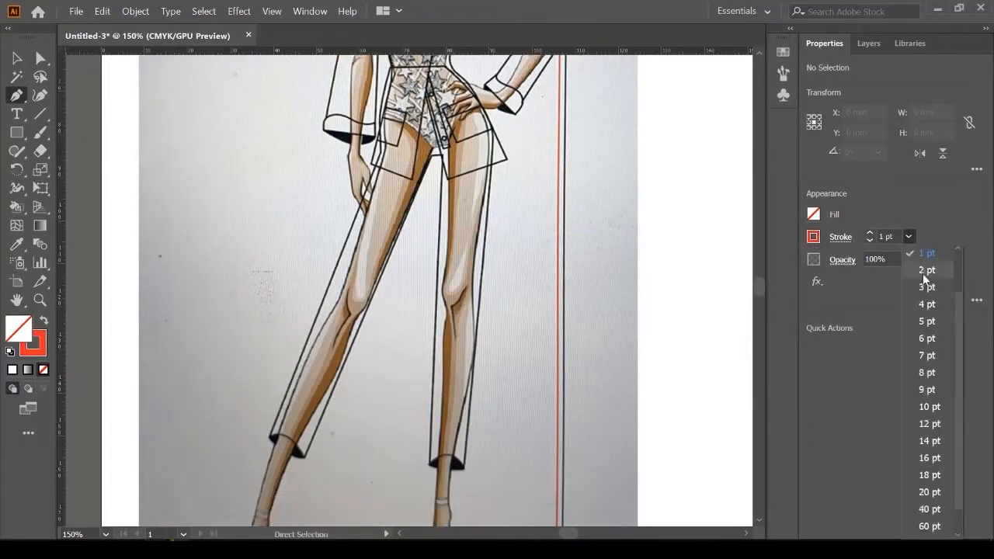
left_click(936, 211)
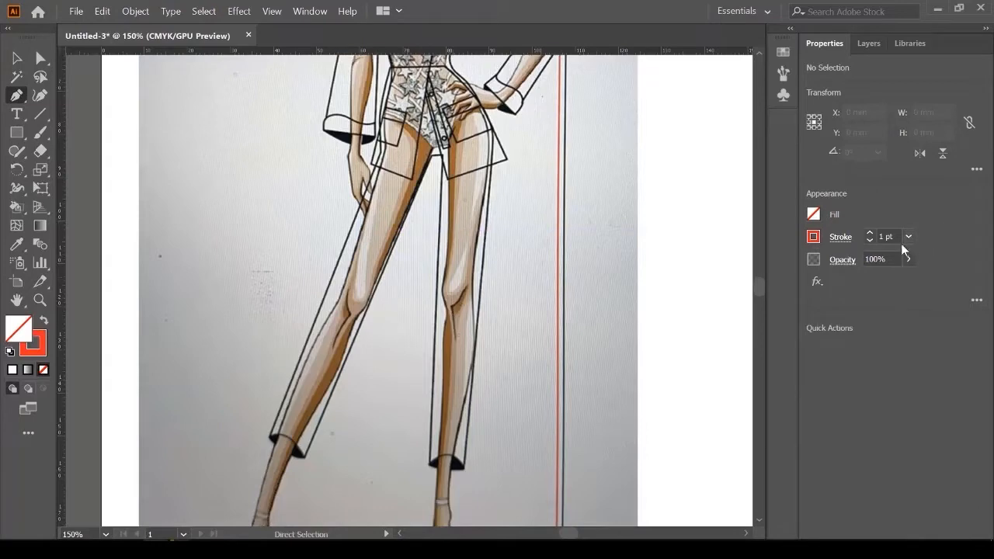
left_click(17, 58)
Step: With the Pen tool, trace the trouser hem from its left end, curving it to the lower right corner
left_click(18, 94)
scroll(329, 461, "down", 2)
scroll(355, 481, "up", 4)
scroll(287, 191, "up", 4)
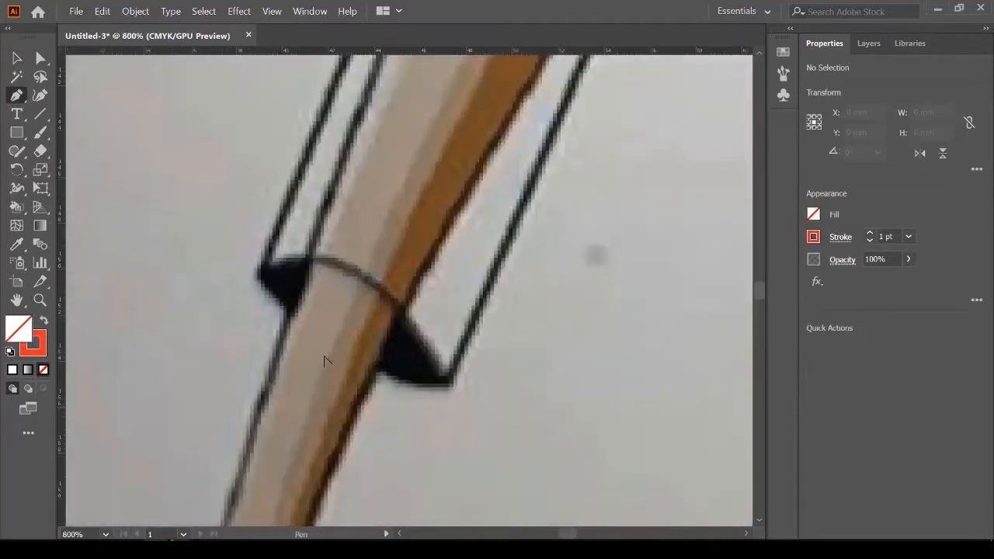
scroll(307, 289, "up", 1)
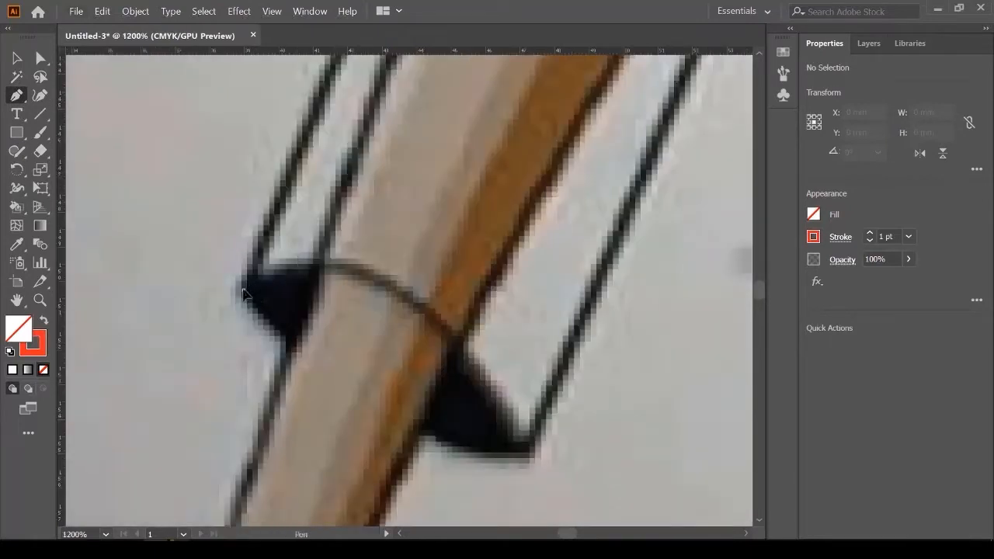
left_click(242, 290)
left_click_drag(396, 289, 454, 344)
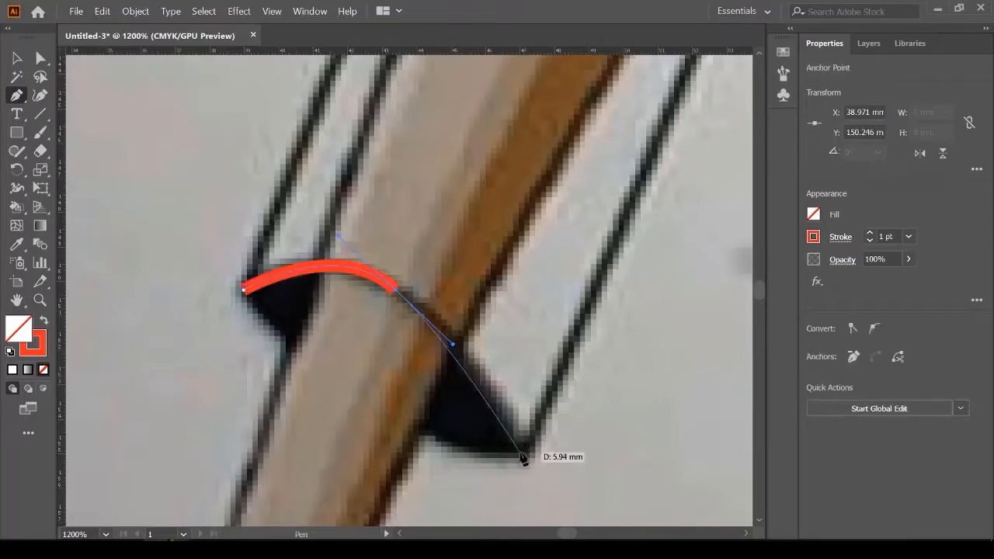
left_click(523, 456)
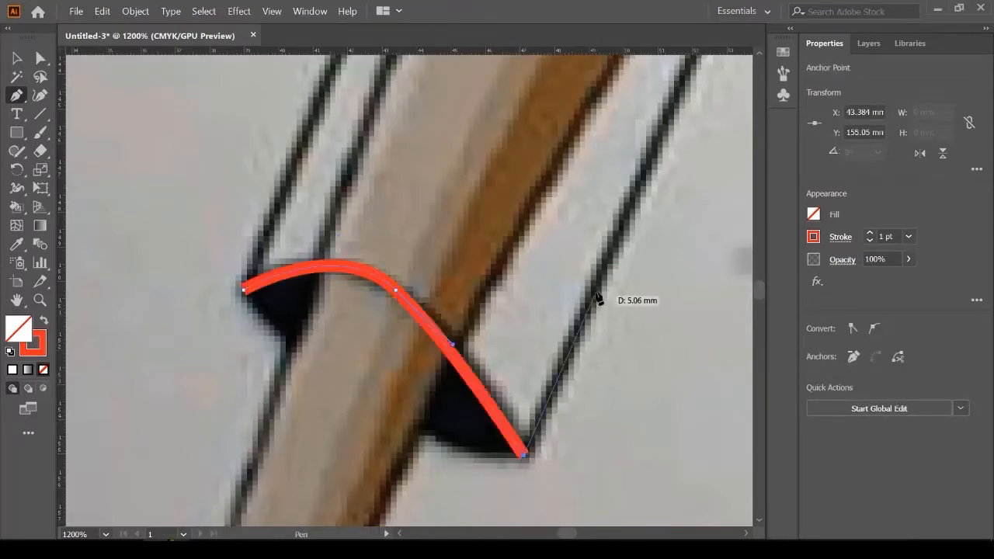
scroll(624, 189, "down", 5)
scroll(508, 189, "up", 4)
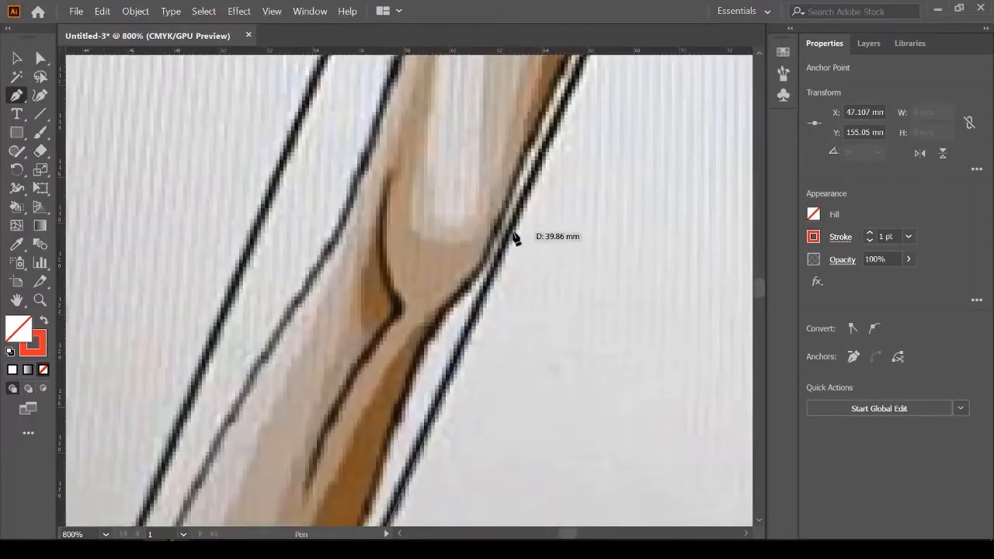
scroll(513, 225, "down", 4)
scroll(514, 179, "up", 5)
Step: Continue the outline from the crotch down to the second leg's curved hem and back up the inner thigh
left_click(553, 142)
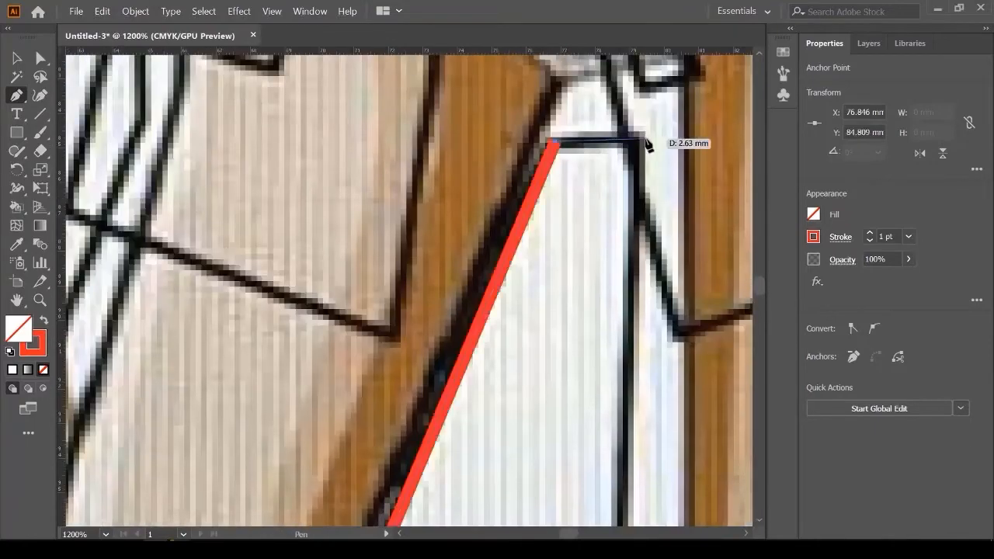
scroll(647, 145, "down", 4)
scroll(571, 233, "down", 6)
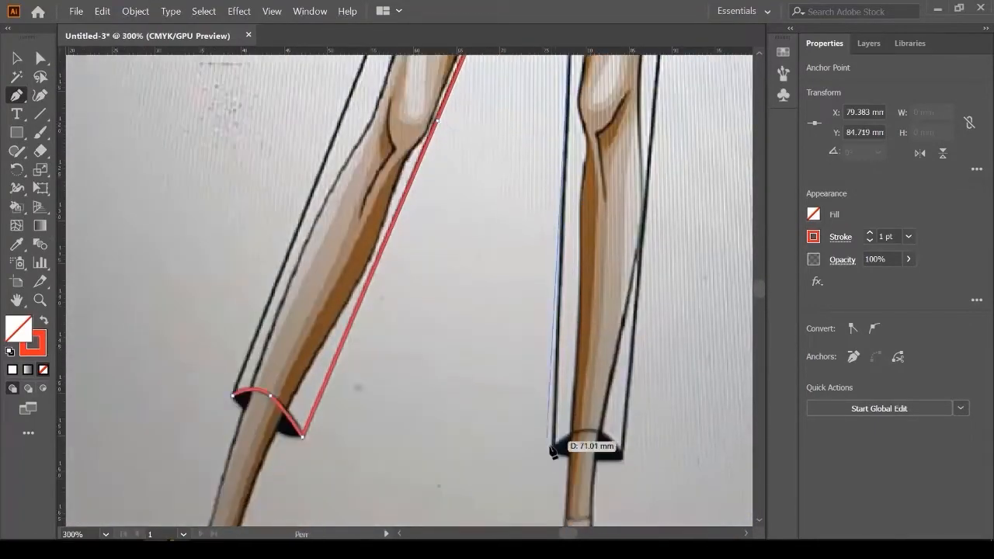
left_click(553, 452)
scroll(554, 451, "up", 4)
left_click_drag(616, 328, 678, 342)
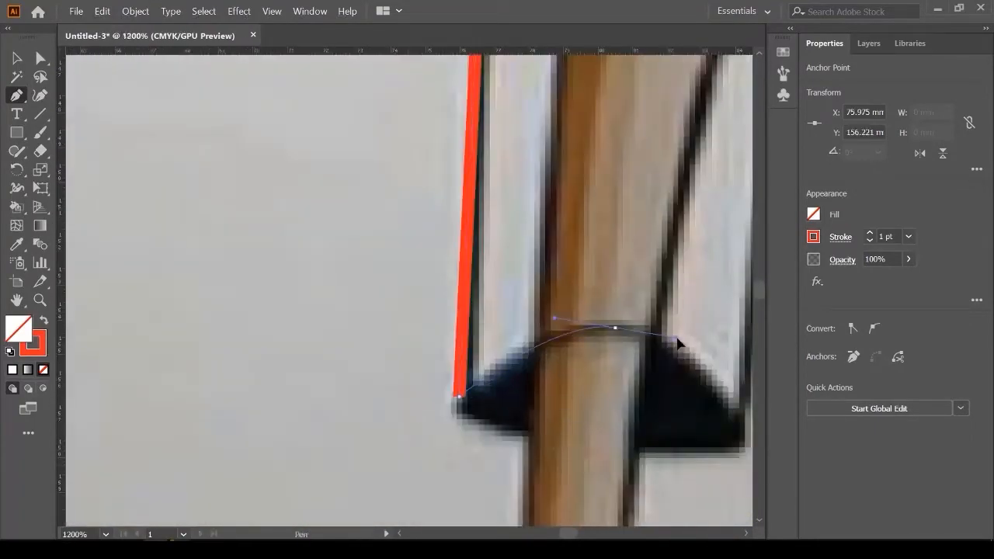
scroll(677, 342, "down", 3)
scroll(582, 382, "up", 3)
left_click(621, 399)
scroll(621, 399, "down", 5)
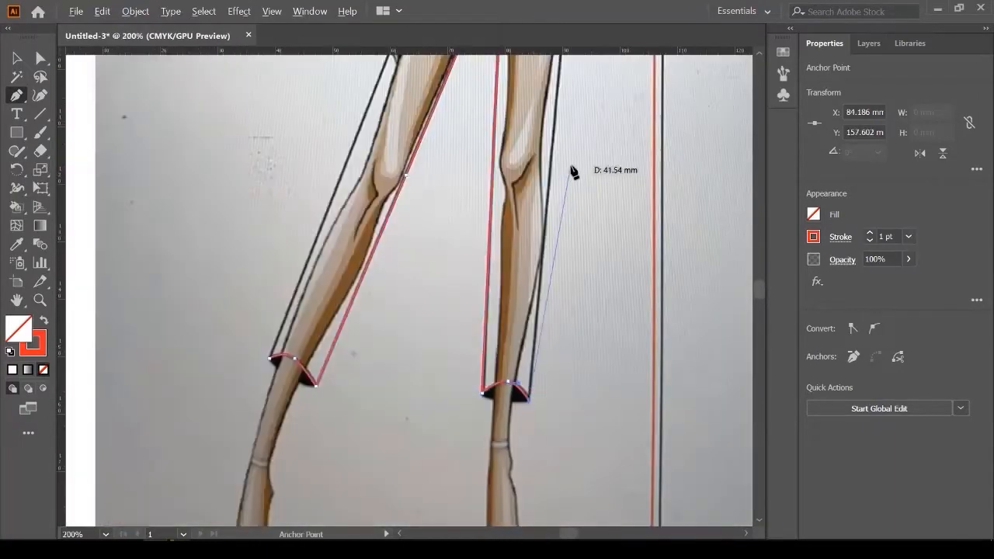
scroll(567, 172, "up", 3)
scroll(555, 200, "up", 4)
left_click(555, 203)
scroll(571, 154, "up", 3)
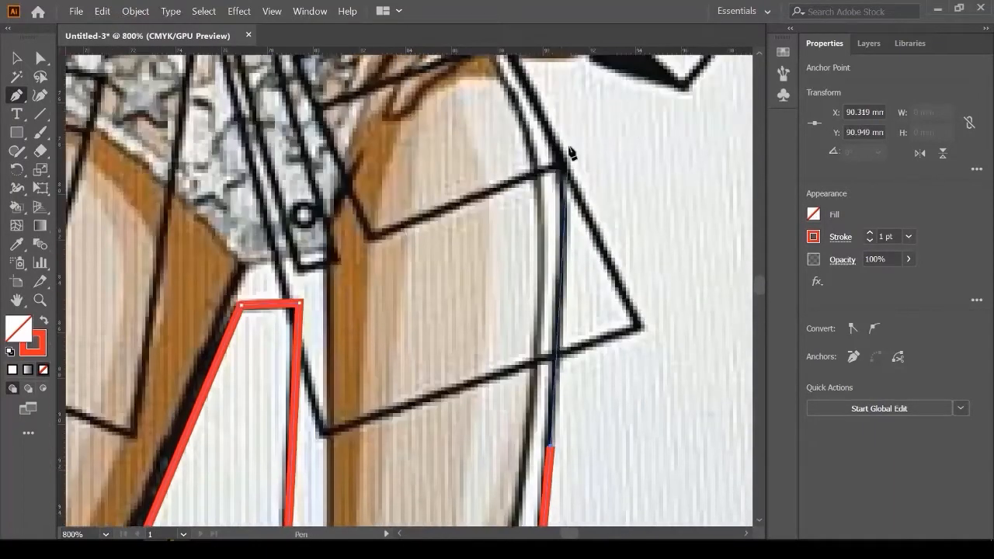
scroll(571, 154, "up", 2)
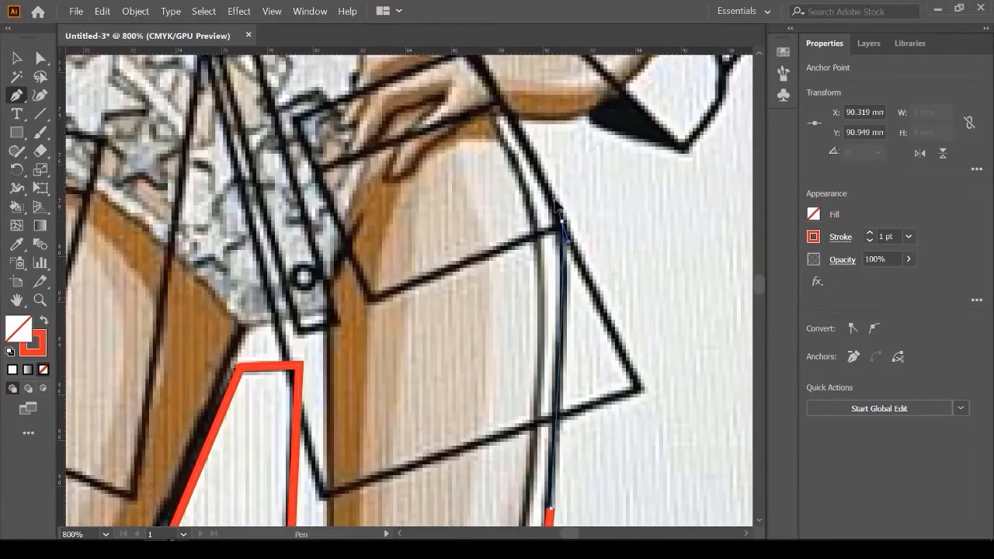
left_click(558, 218)
scroll(555, 233, "down", 1)
scroll(555, 233, "up", 3)
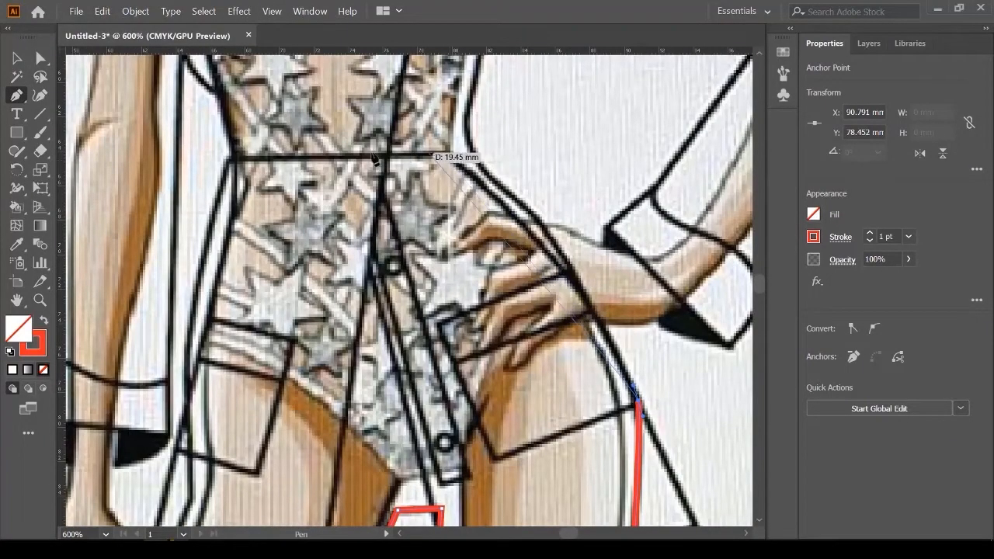
Step: Curve the outline over the hip, make a sharp corner, and trace straight across the waistband
left_click_drag(446, 153, 324, 69)
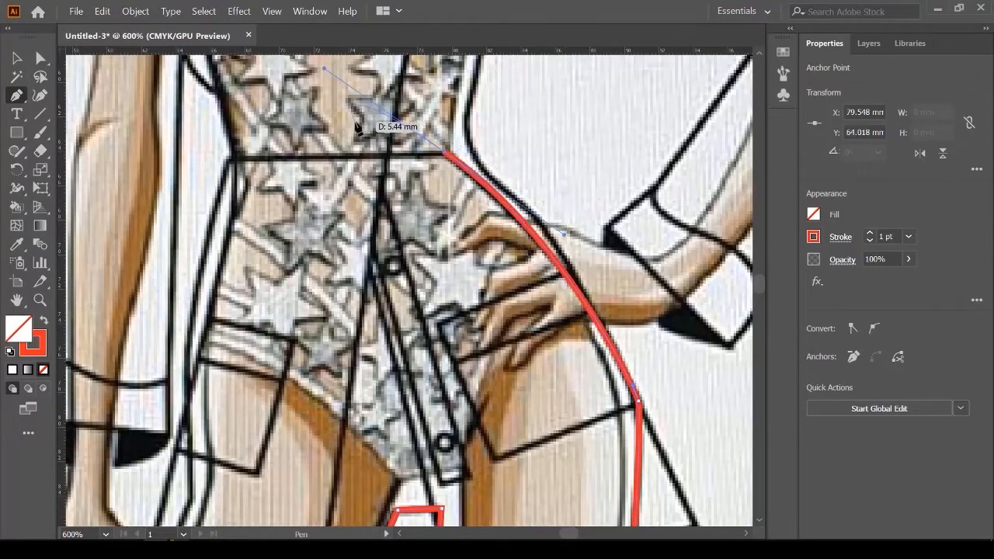
left_click(446, 156)
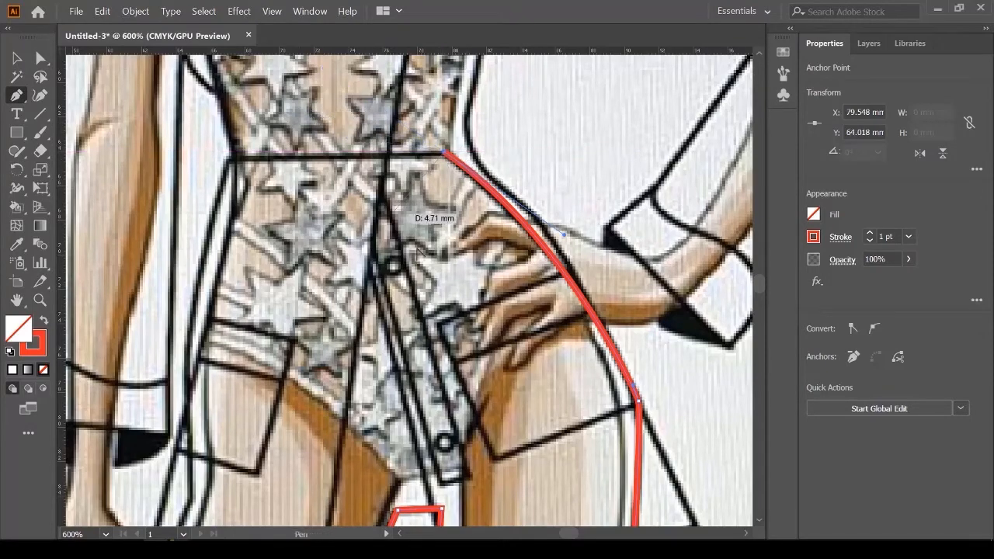
scroll(576, 285, "down", 2)
scroll(437, 219, "up", 2)
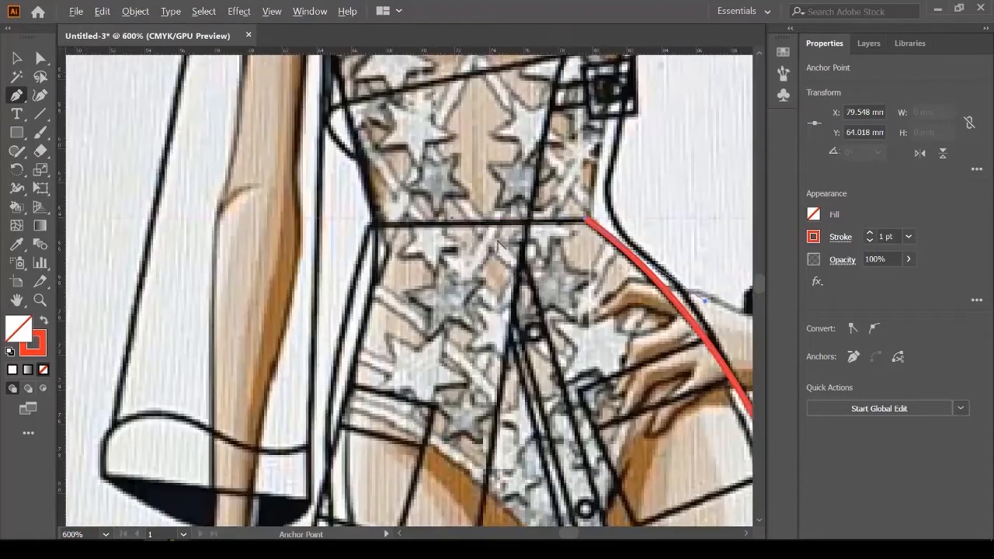
left_click(373, 227)
scroll(373, 227, "down", 2)
scroll(378, 357, "up", 1)
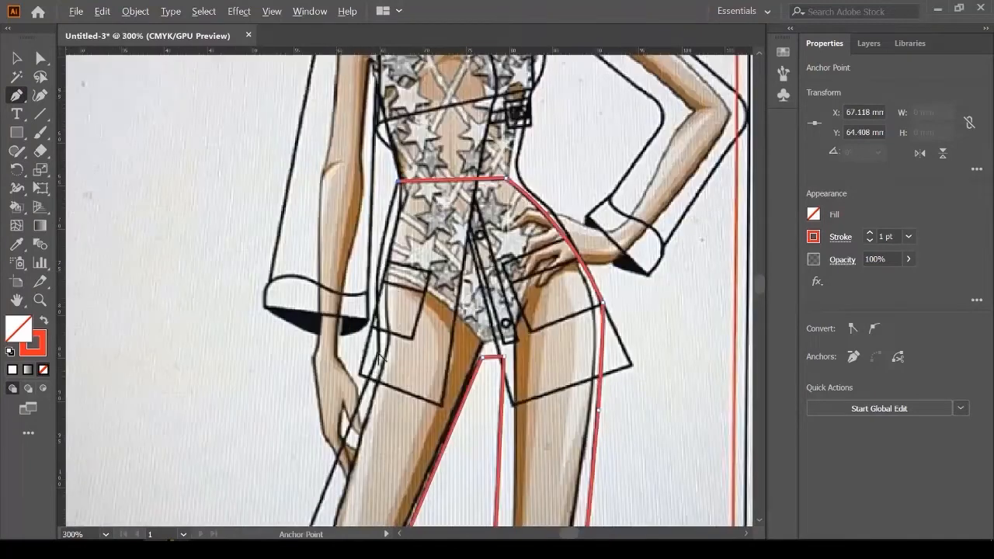
scroll(382, 335, "up", 1)
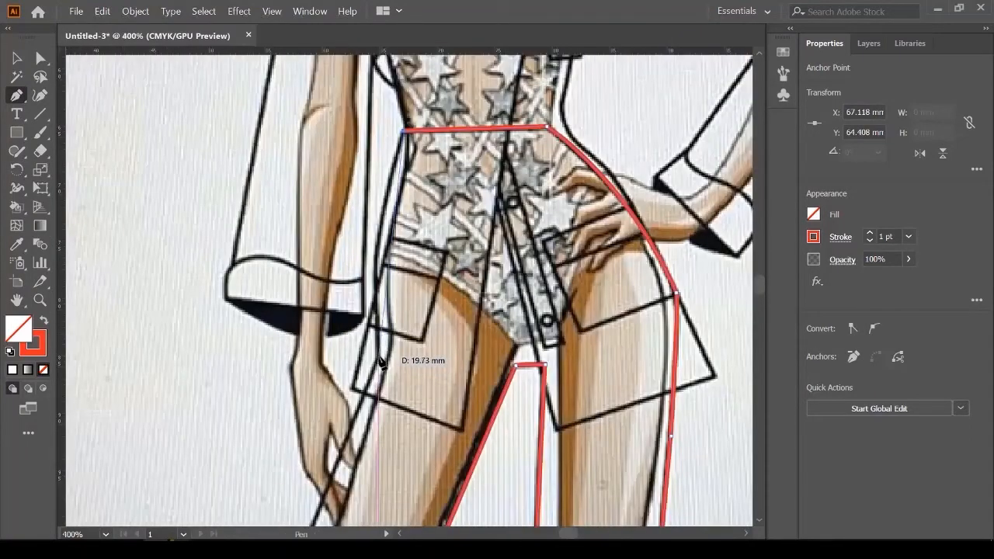
Step: Curve the outline down the outer hip and close the trouser path at its starting hem anchor
left_click_drag(380, 358, 389, 462)
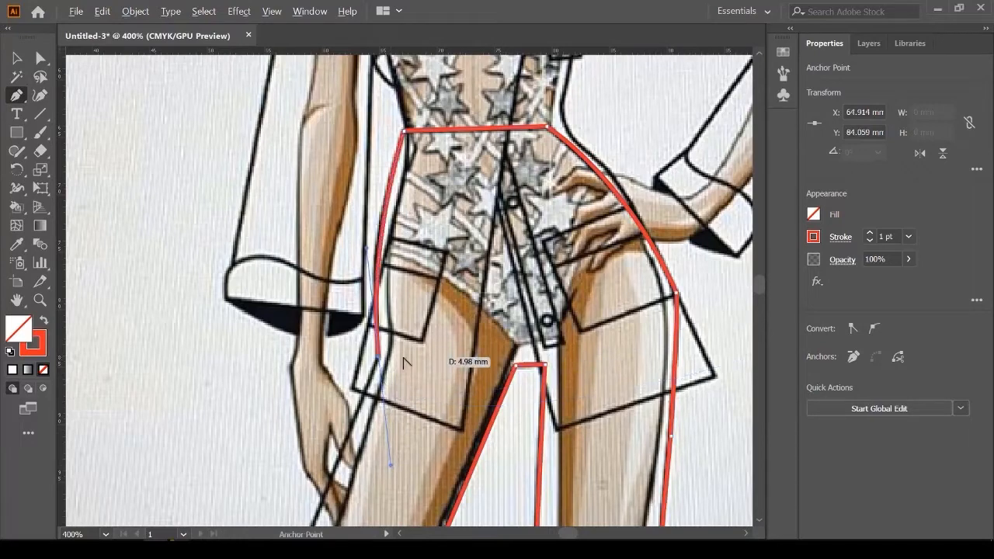
left_click(377, 358)
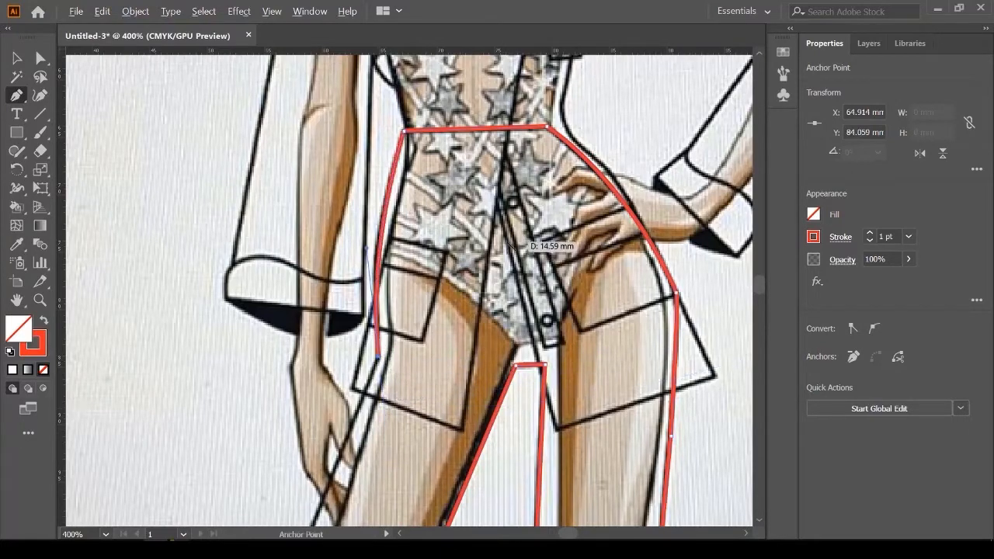
scroll(509, 247, "down", 3)
scroll(443, 340, "up", 1)
scroll(483, 261, "down", 4)
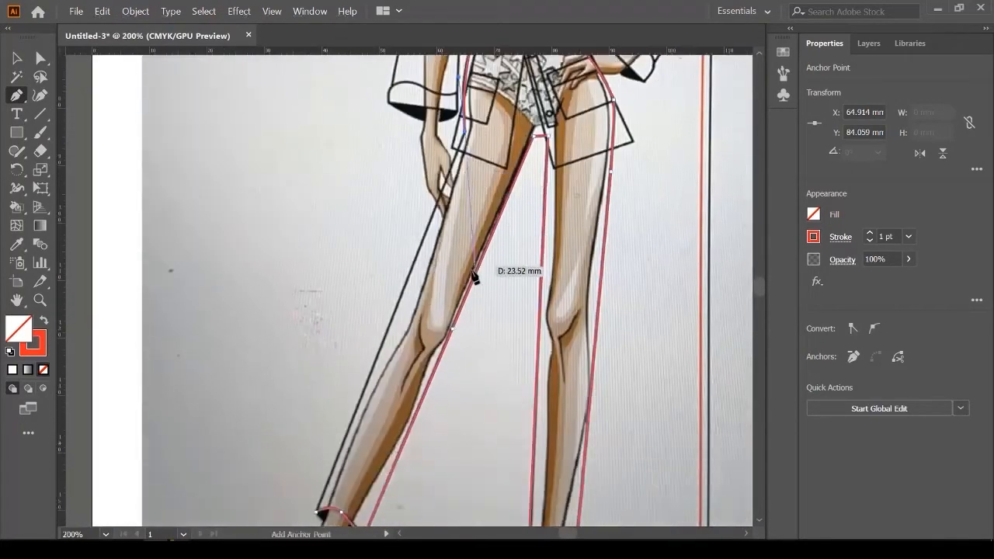
scroll(334, 432, "down", 2)
scroll(328, 444, "up", 3)
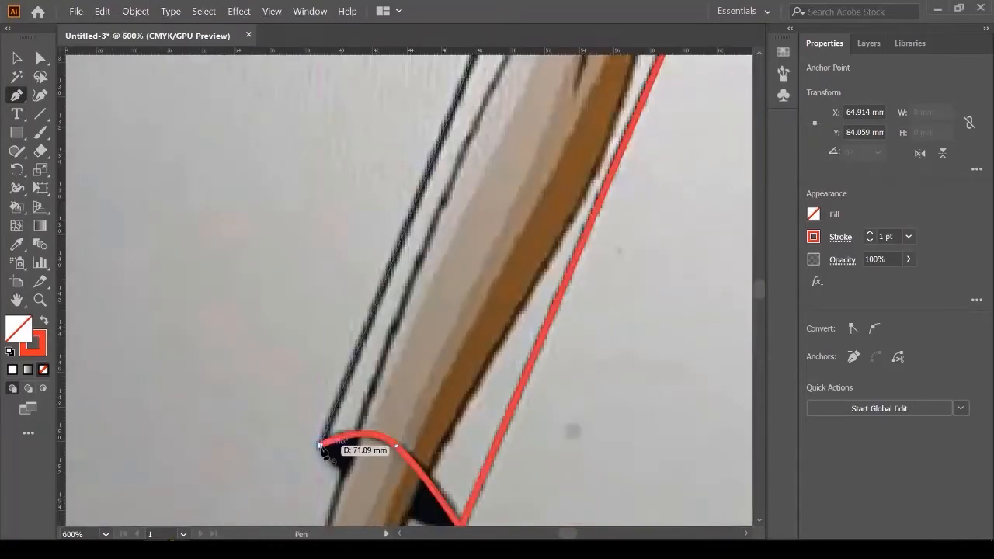
left_click(321, 447)
scroll(334, 443, "down", 4)
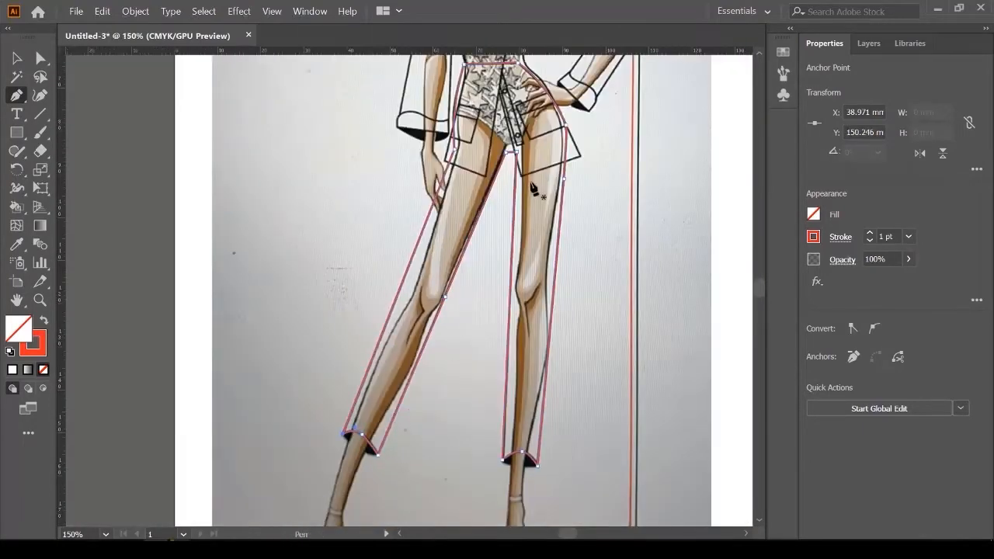
scroll(536, 206, "up", 2)
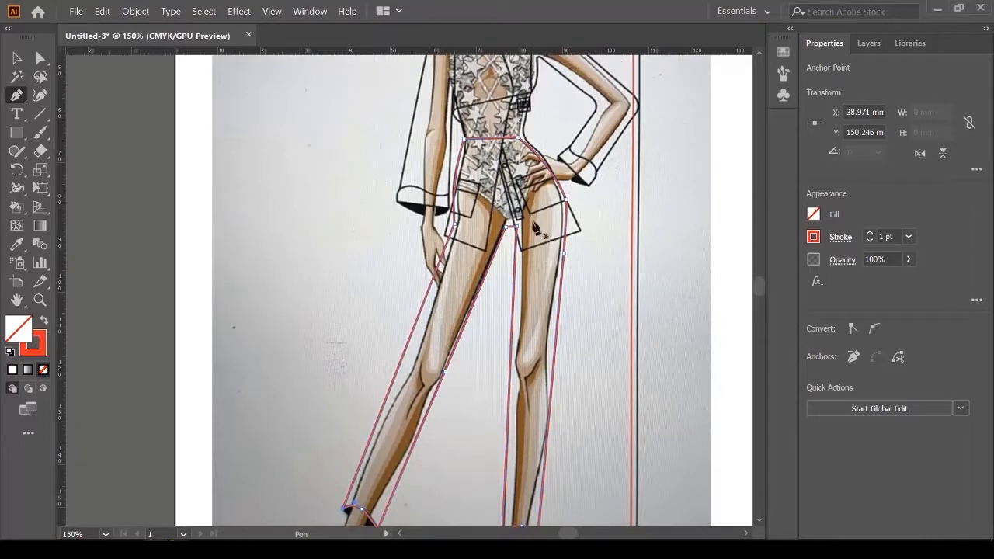
Step: Fill the closed trouser shape with the tan swatch
scroll(466, 338, "up", 1)
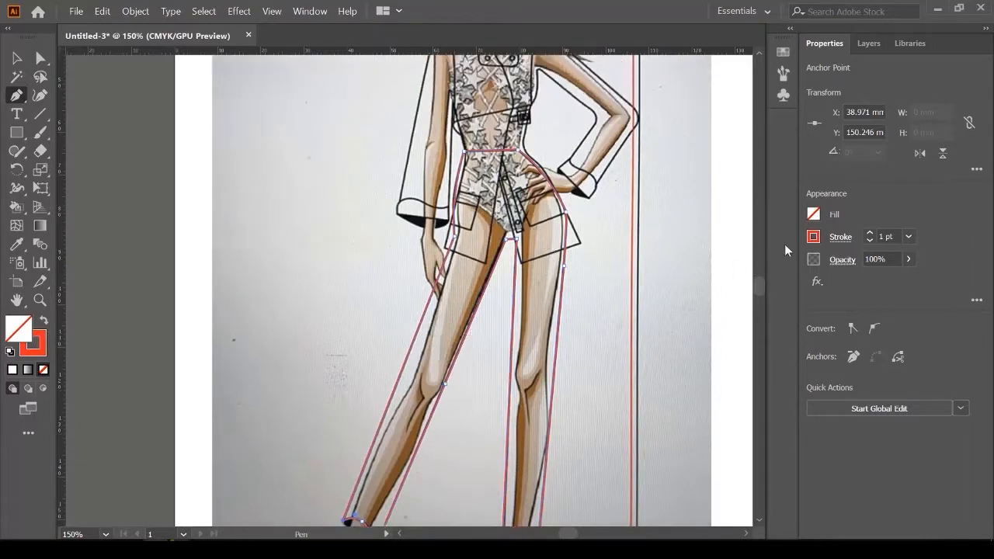
left_click(814, 216)
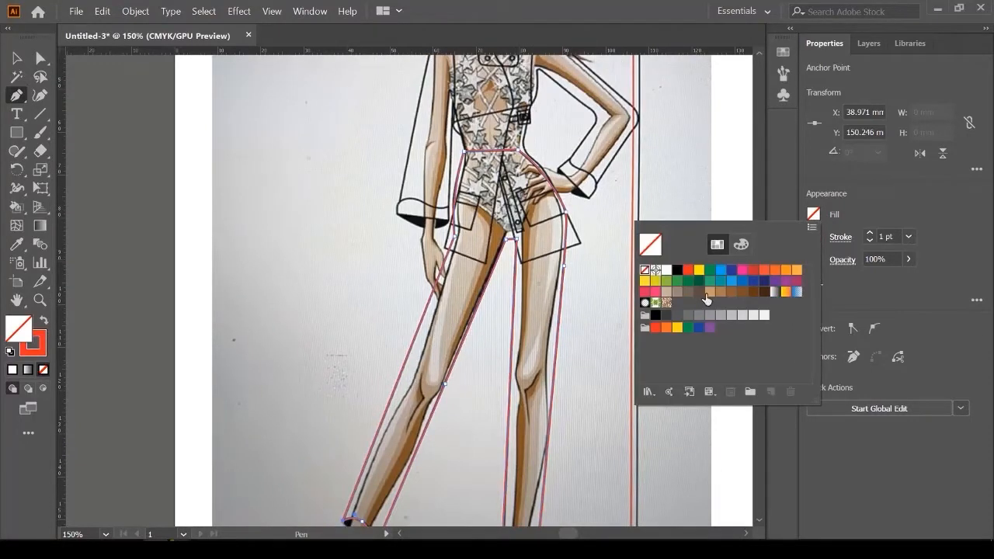
left_click(666, 292)
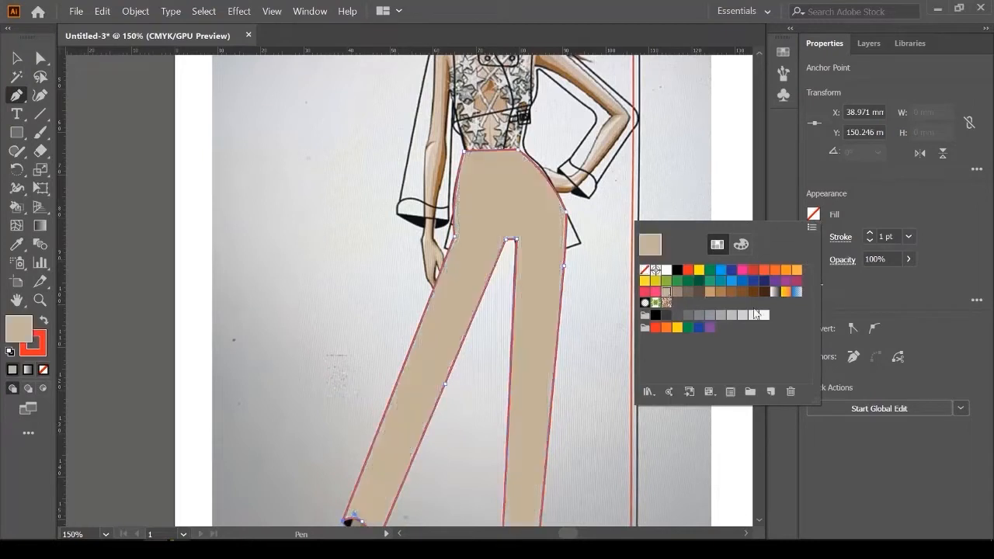
left_click(18, 61)
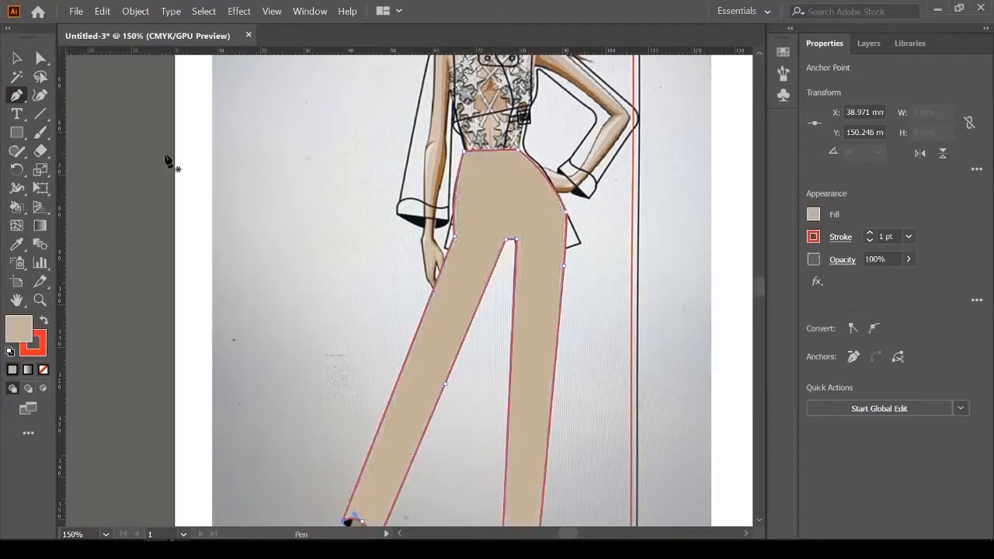
Step: Move the trousers off the sketch to the empty canvas at the right, then bring the upper body into view
left_click(18, 56)
key("ctrl+minus")
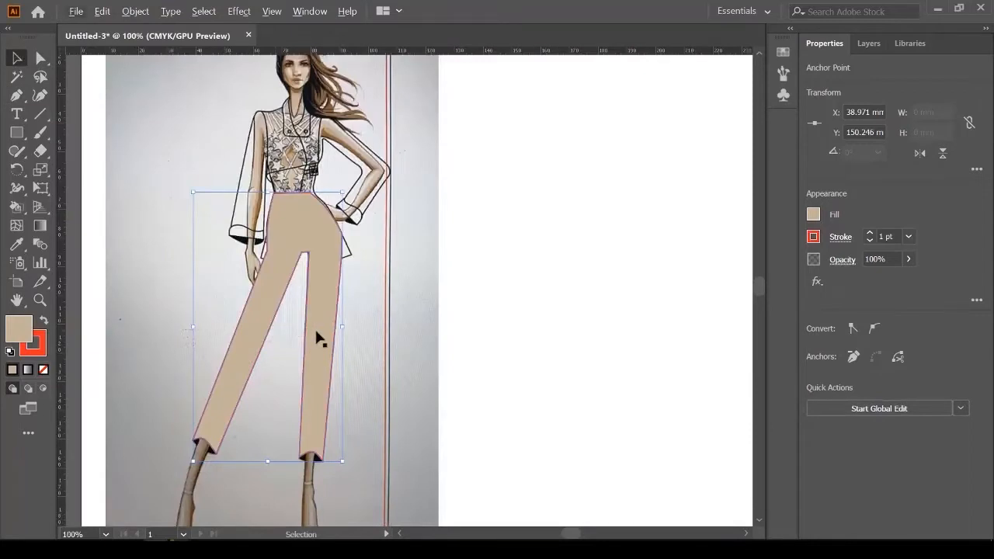
left_click_drag(326, 340, 599, 359)
left_click(602, 145)
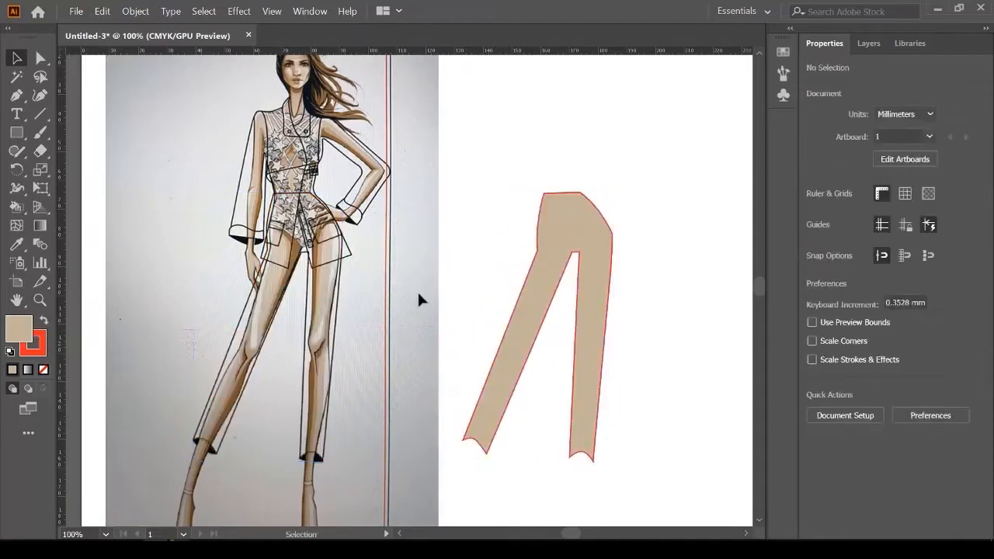
key("ctrl+plus")
left_click_drag(243, 186, 394, 351)
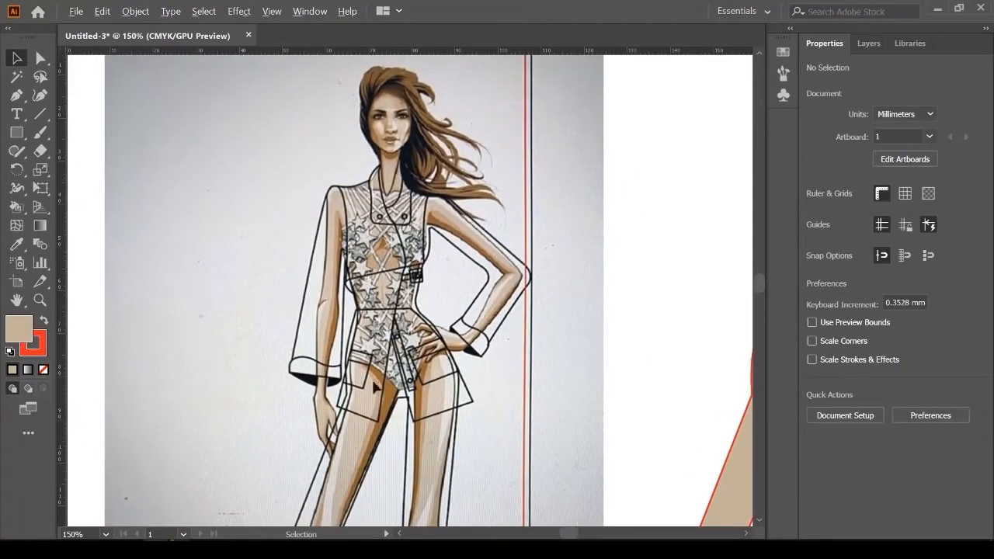
Step: With the Pen tool, place anchors at the left thigh corner and along the hem
scroll(374, 386, "up", 2)
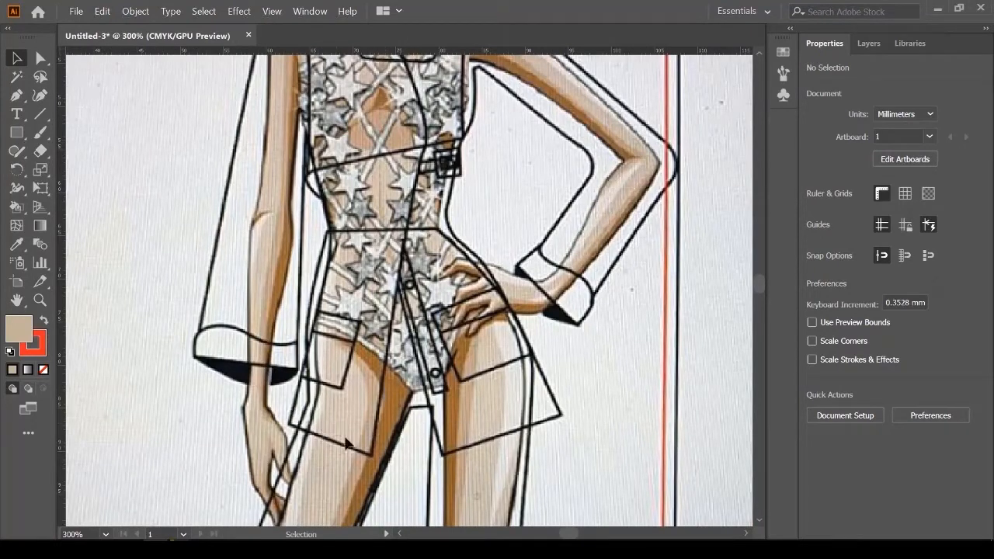
scroll(362, 486, "up", 2)
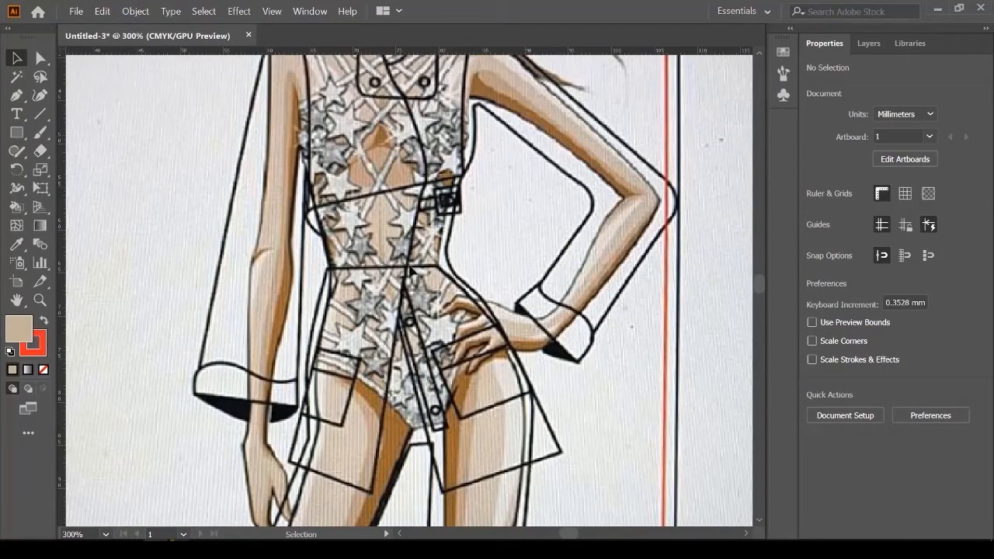
scroll(423, 218, "up", 3)
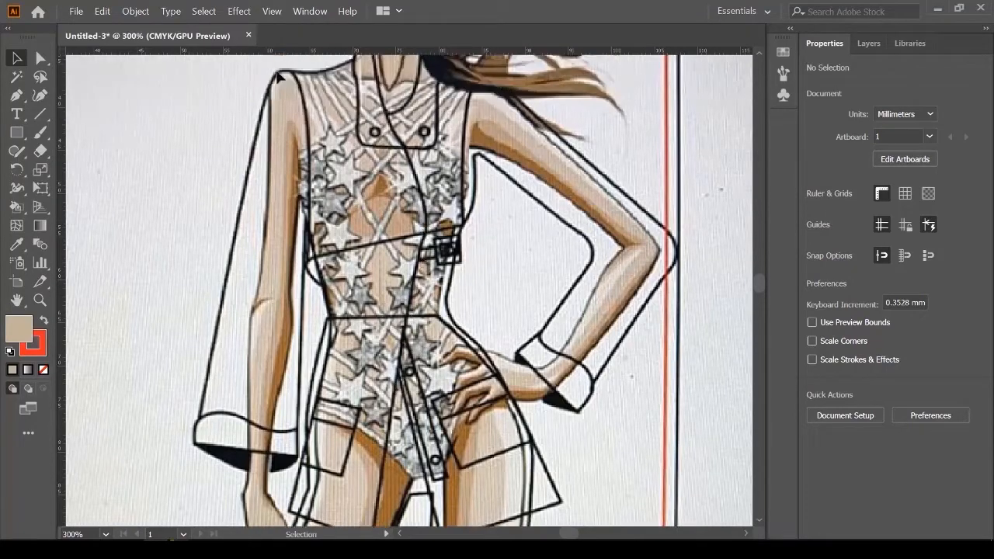
scroll(447, 443, "down", 3)
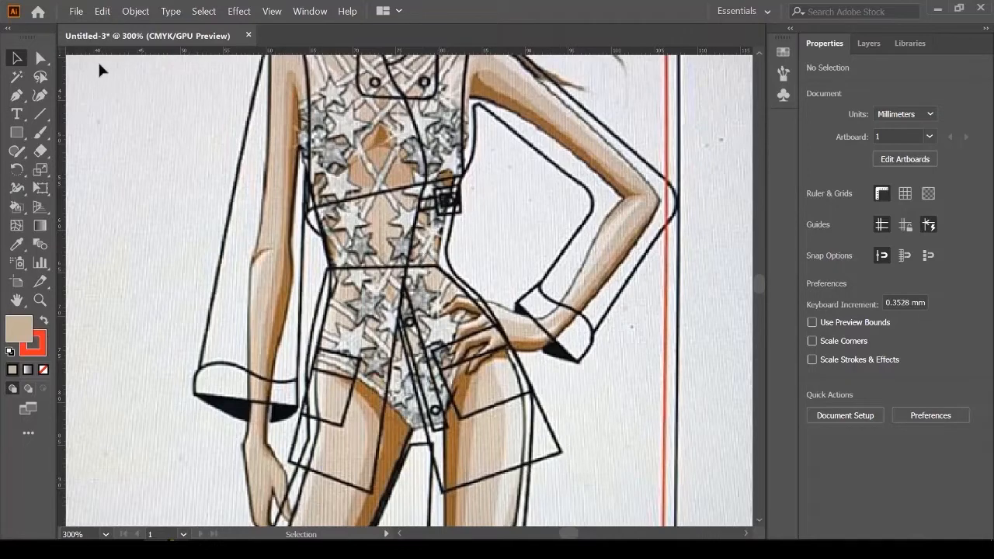
left_click(17, 94)
scroll(292, 391, "down", 4)
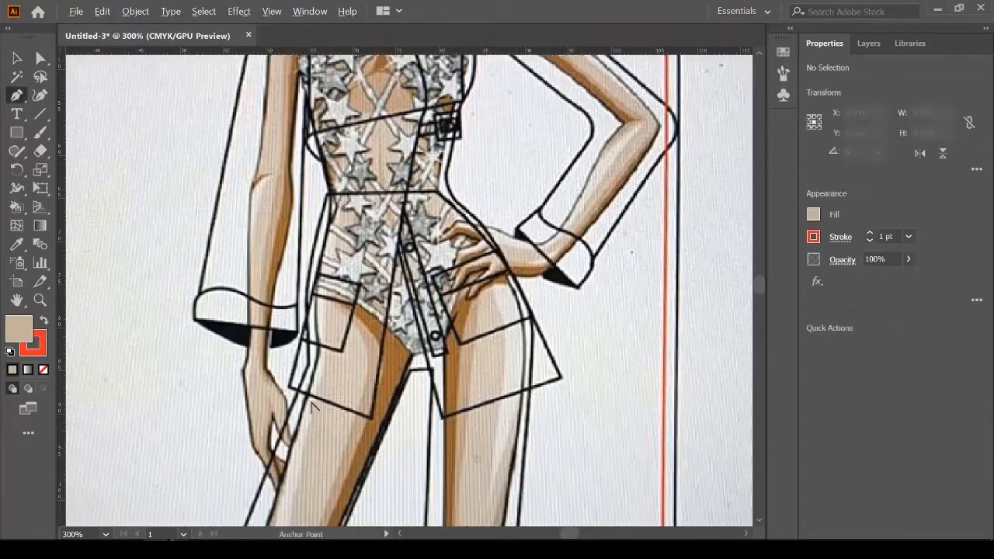
scroll(291, 391, "up", 3)
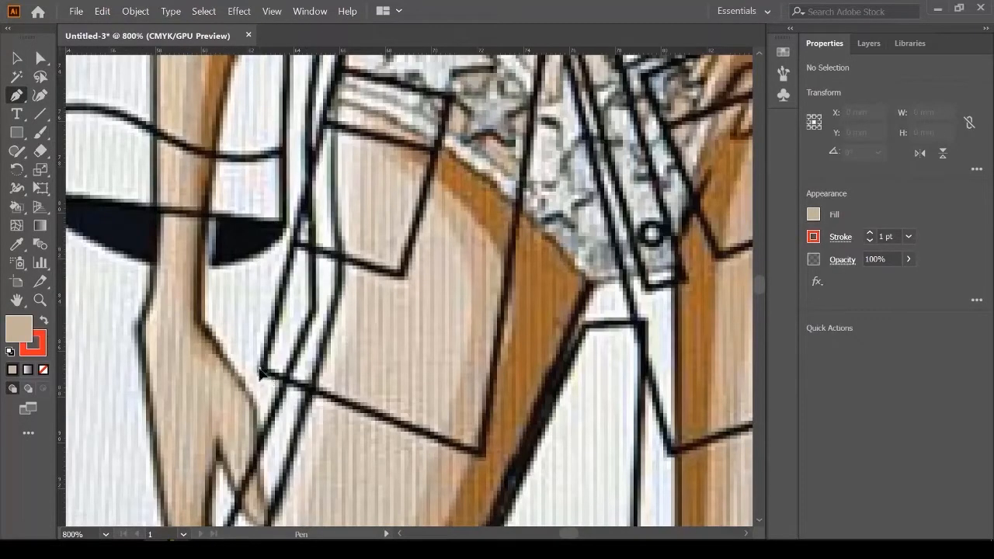
left_click(261, 373)
left_click(444, 462)
scroll(439, 460, "down", 3)
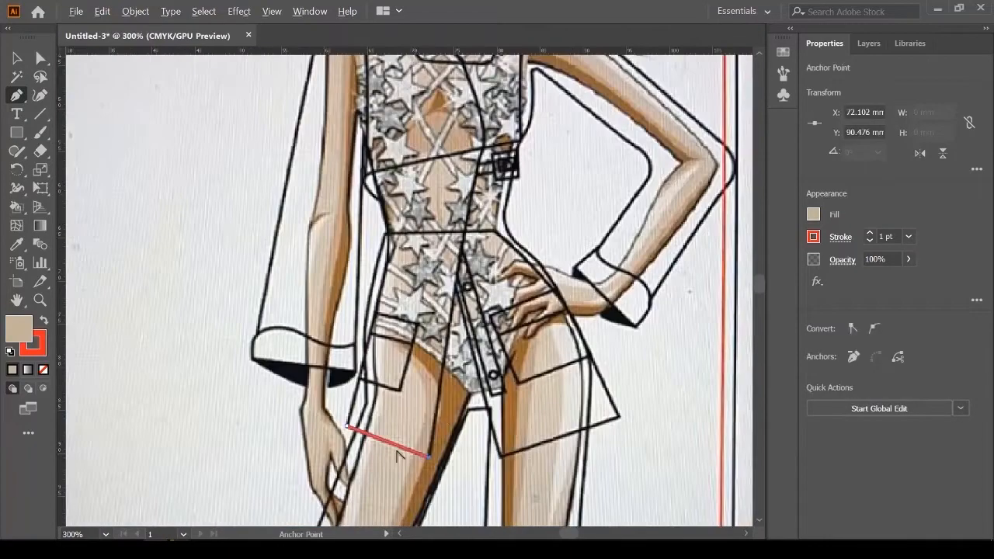
scroll(400, 428, "up", 2)
scroll(441, 323, "up", 2)
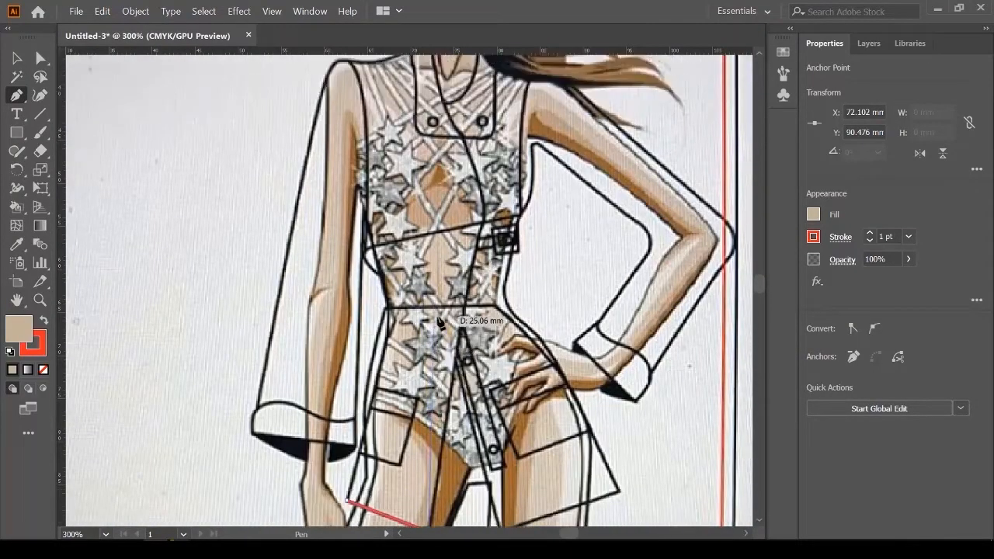
scroll(440, 322, "up", 3)
scroll(474, 296, "up", 3)
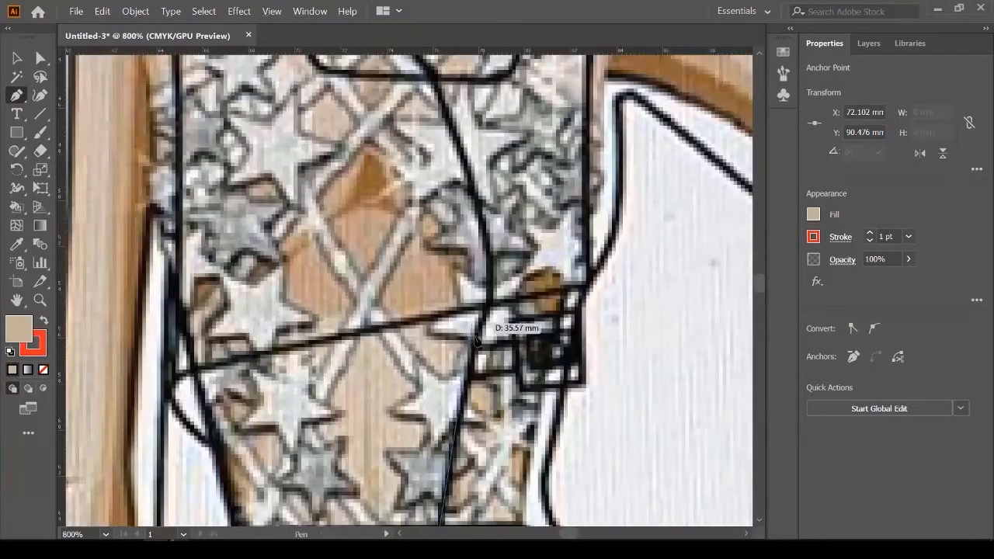
Step: Curve the path up the front edge past the belt to the chest and set its fill to None
left_click(473, 356)
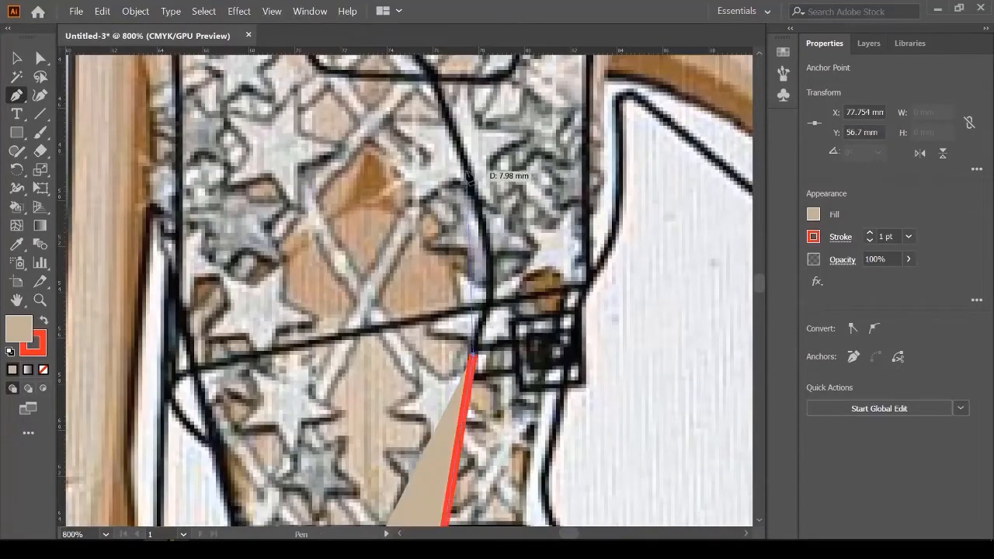
left_click_drag(466, 170, 430, 93)
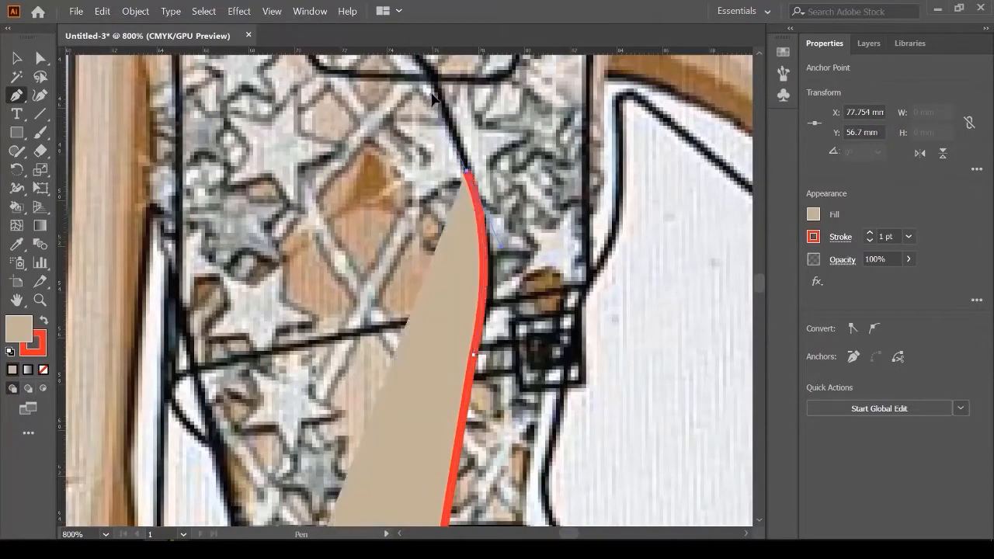
scroll(517, 338, "down", 2)
scroll(416, 132, "up", 2)
scroll(444, 306, "down", 4)
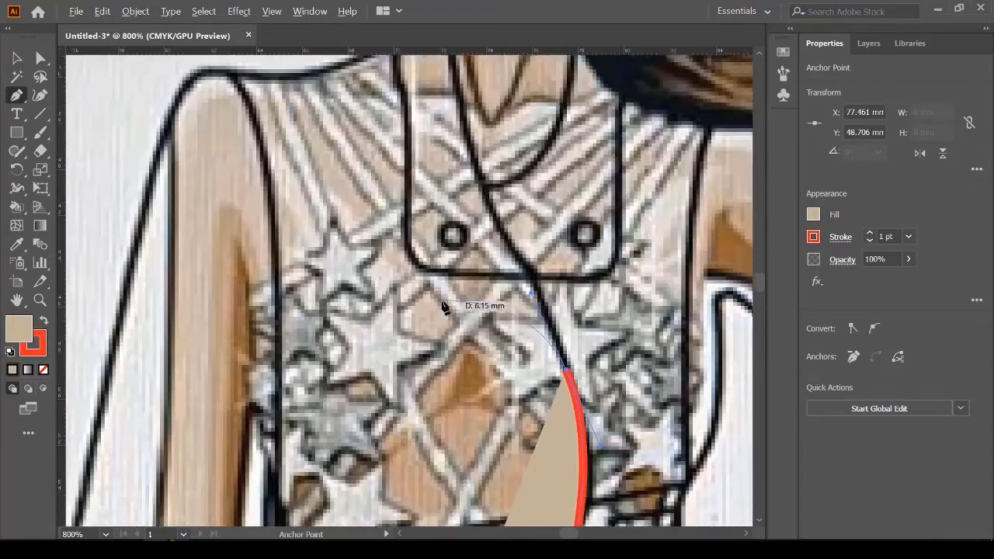
scroll(463, 364, "up", 1)
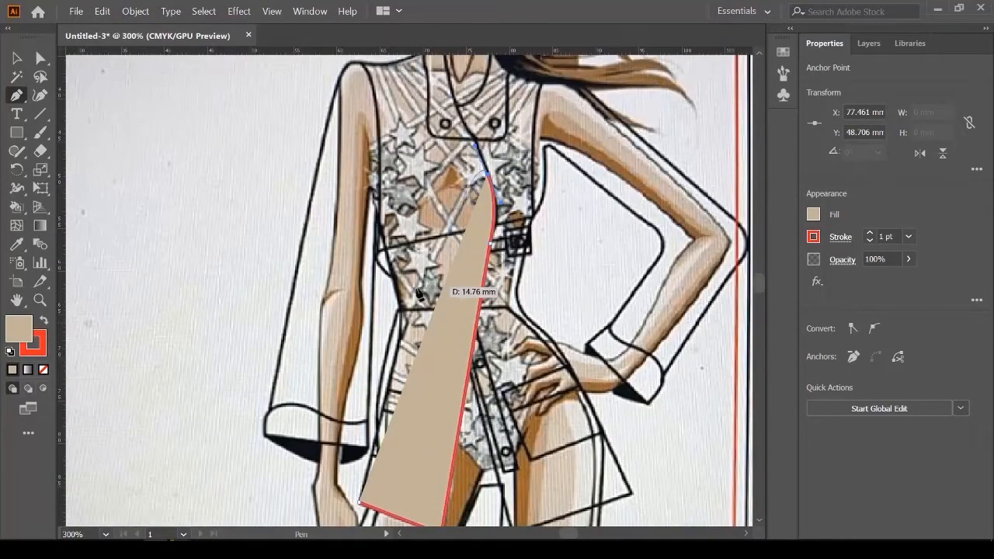
left_click(813, 215)
left_click(645, 271)
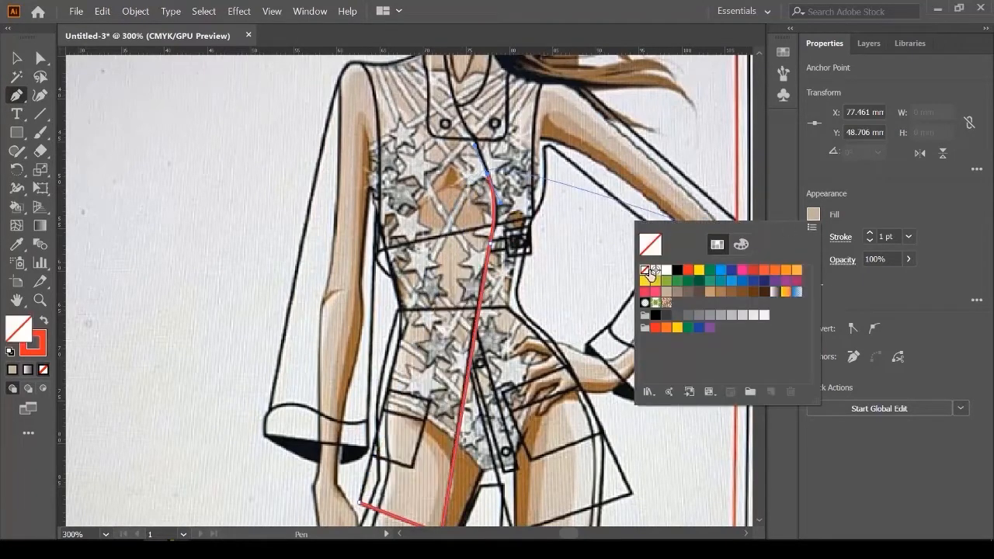
Step: Extend the red path up the front edge to the neck and curve it along the shoulder
left_click(578, 22)
scroll(412, 250, "up", 6)
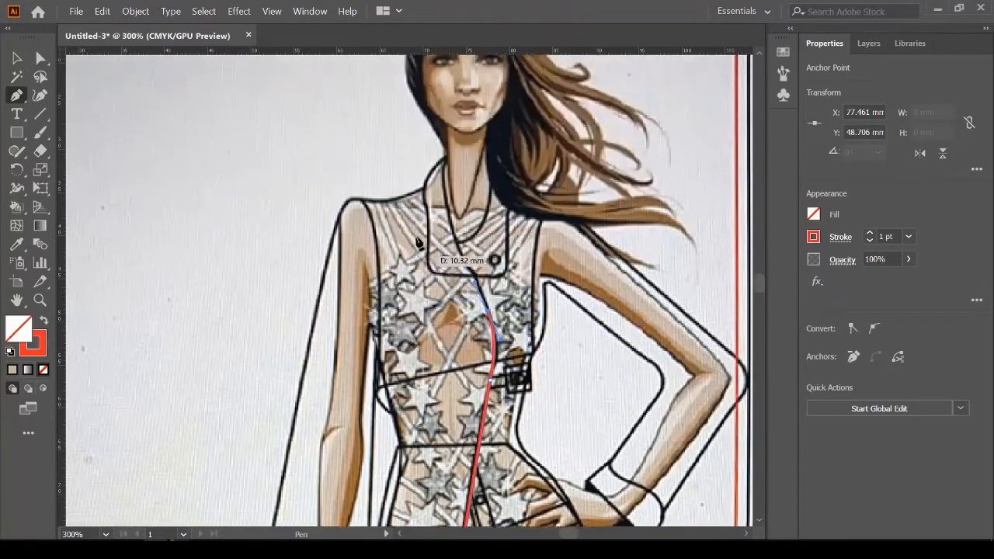
scroll(422, 256, "up", 1)
scroll(436, 265, "up", 1)
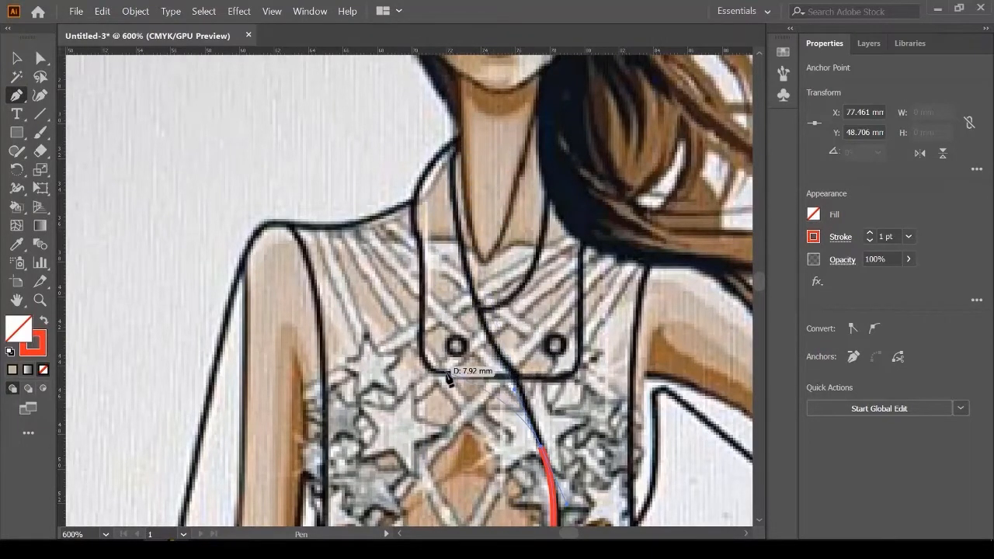
left_click(508, 364)
left_click(473, 293)
scroll(470, 139, "up", 1)
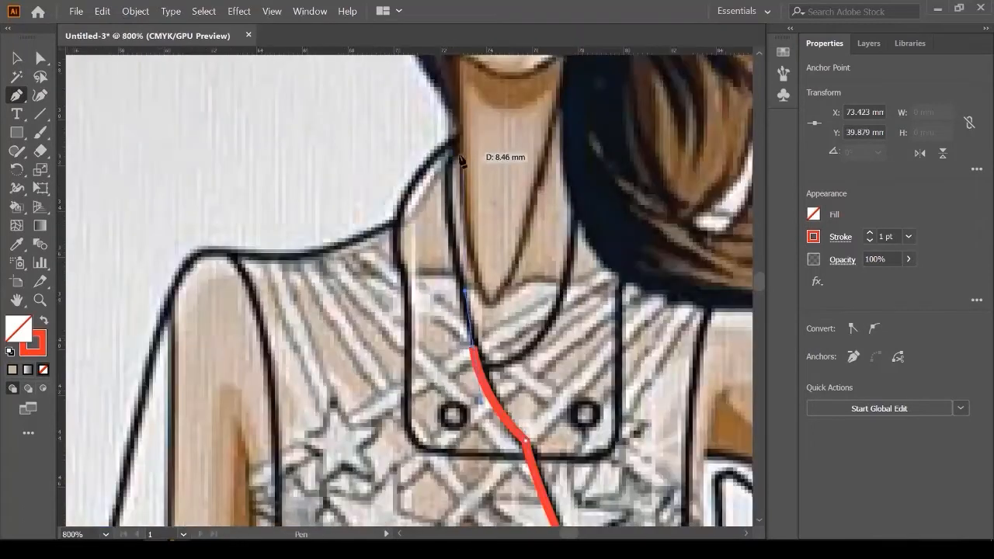
left_click_drag(455, 157, 478, 118)
left_click(456, 151)
left_click_drag(395, 263, 386, 281)
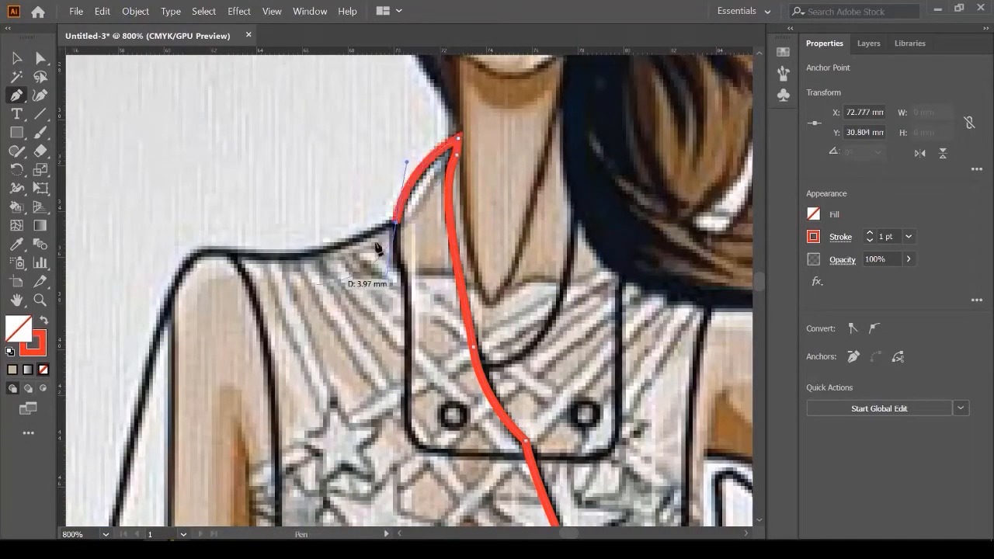
left_click_drag(155, 238, 155, 238)
key("ctrl+z")
left_click(396, 224)
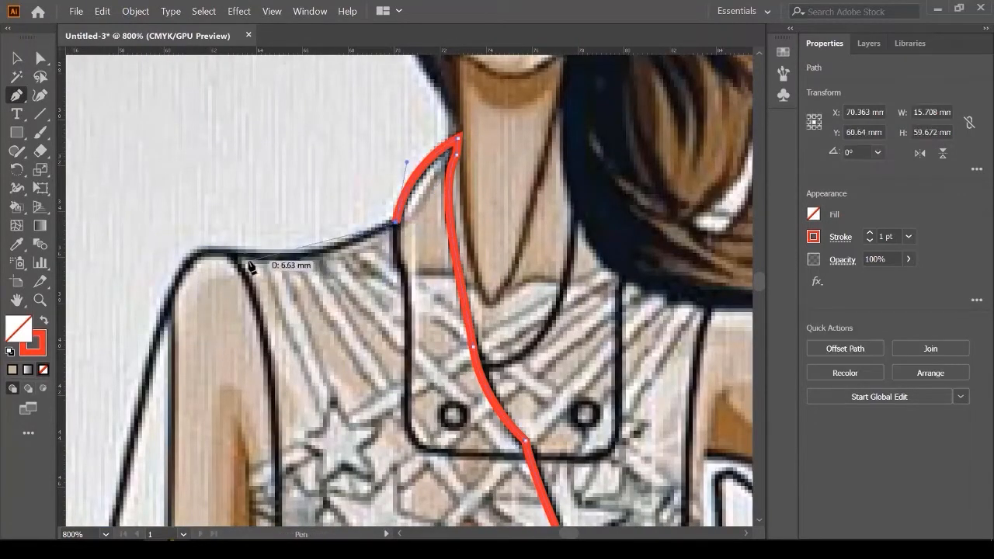
left_click_drag(235, 252, 147, 237)
scroll(285, 235, "down", 4)
scroll(286, 235, "up", 2)
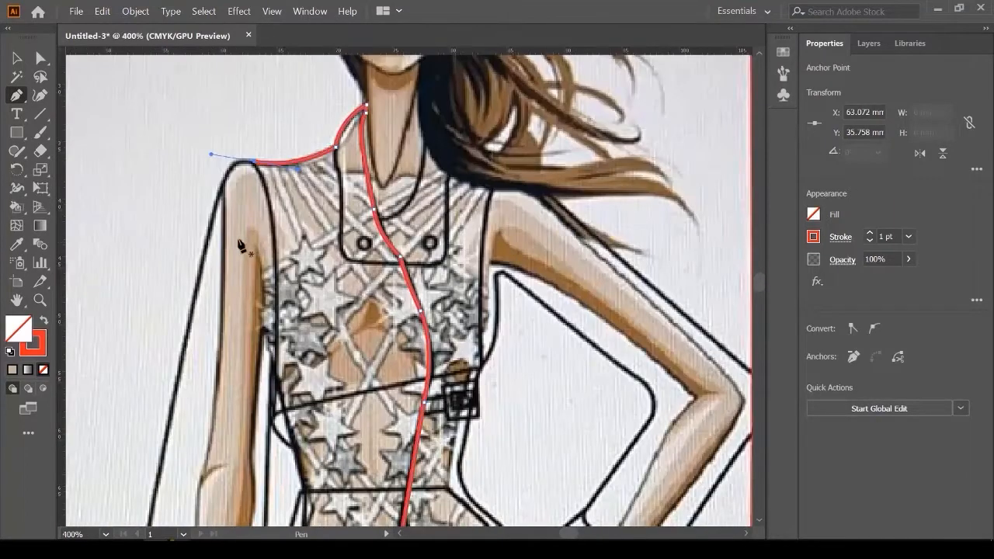
scroll(244, 237, "down", 1)
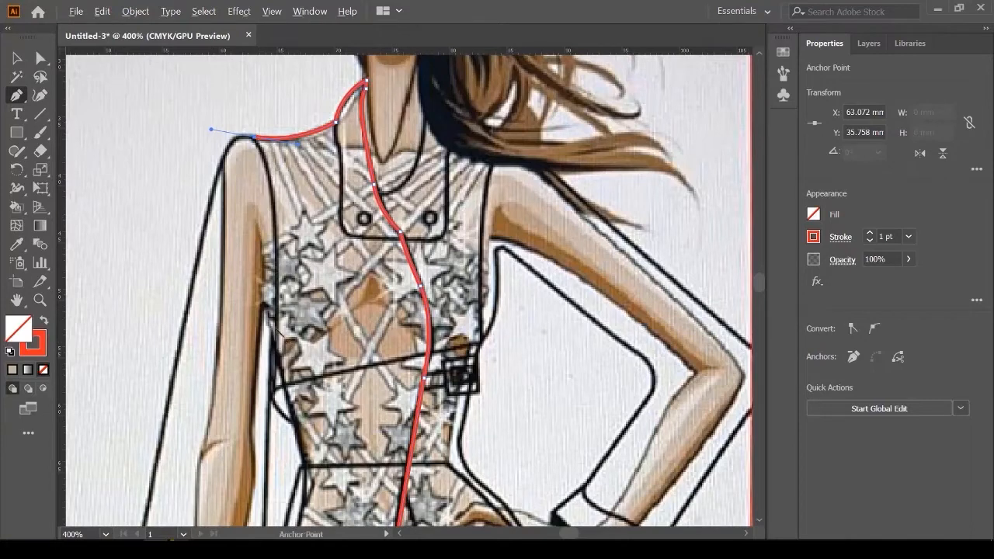
scroll(281, 330, "up", 1)
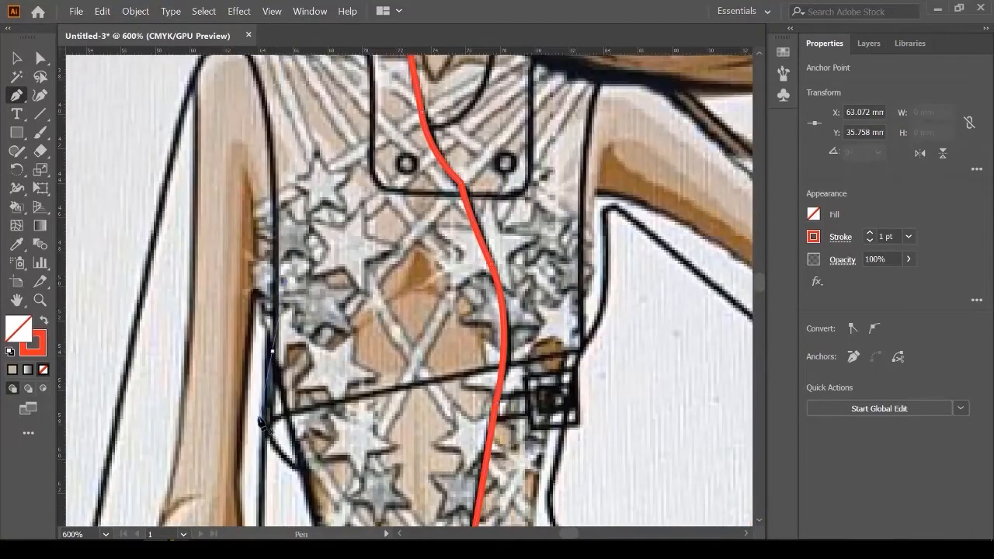
Step: Resume from the shoulder end, trace down the armhole and side seam, and close the path at its start
left_click(498, 356, "ctrl")
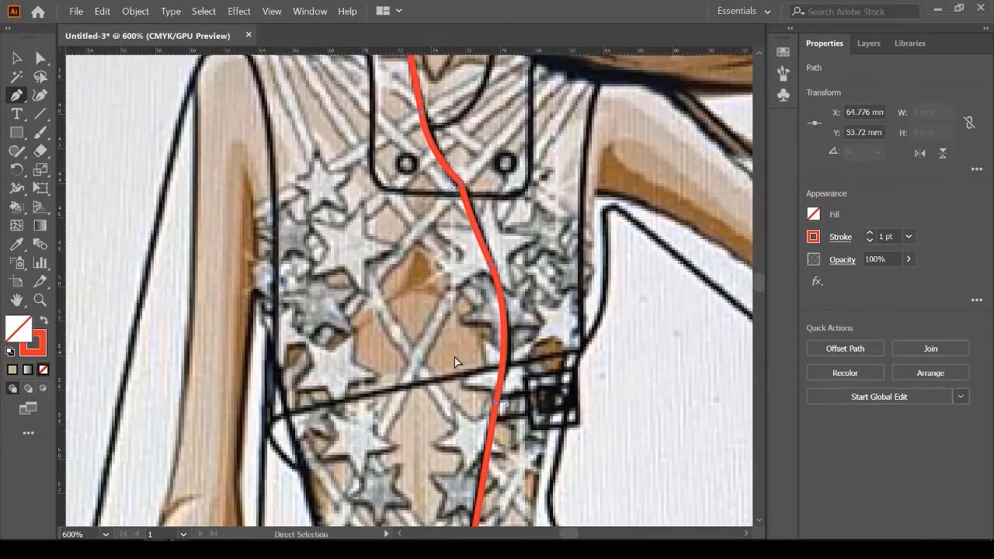
scroll(455, 362, "up", 4)
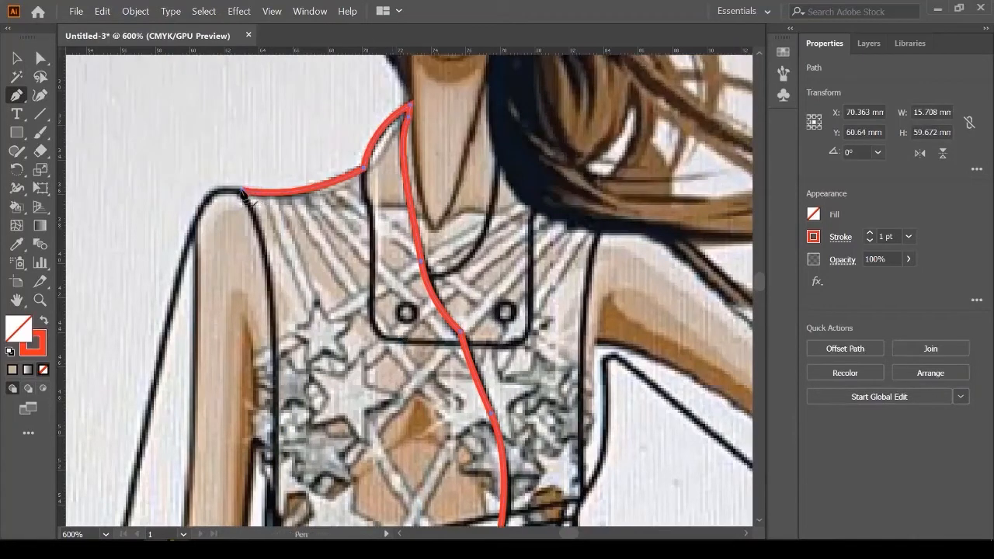
left_click(241, 191)
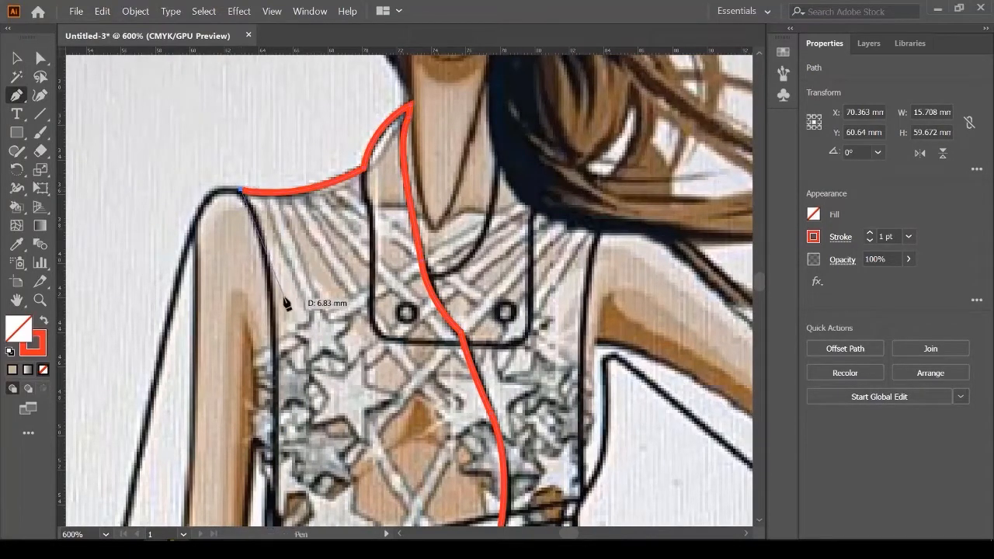
left_click(275, 336)
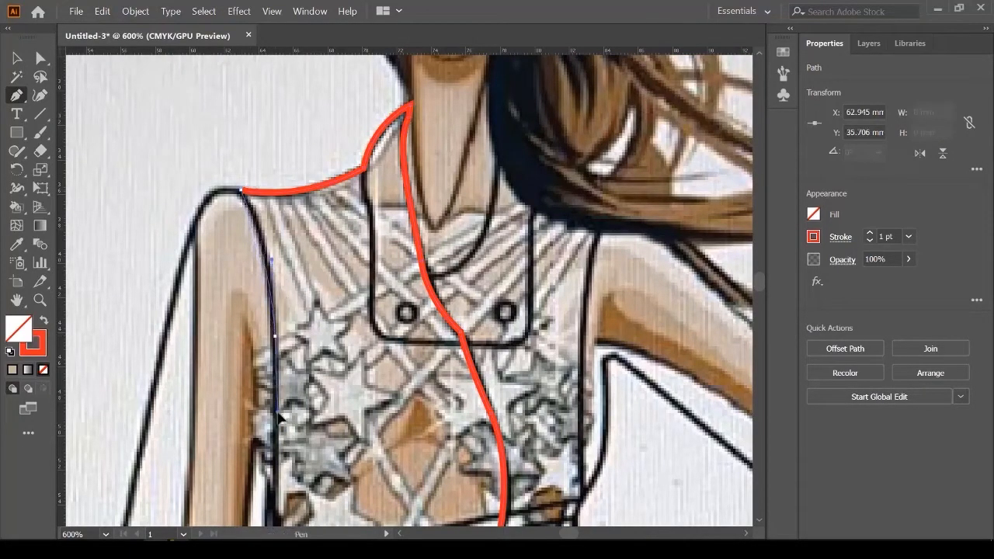
left_click(277, 412)
scroll(278, 412, "down", 6)
left_click(269, 284)
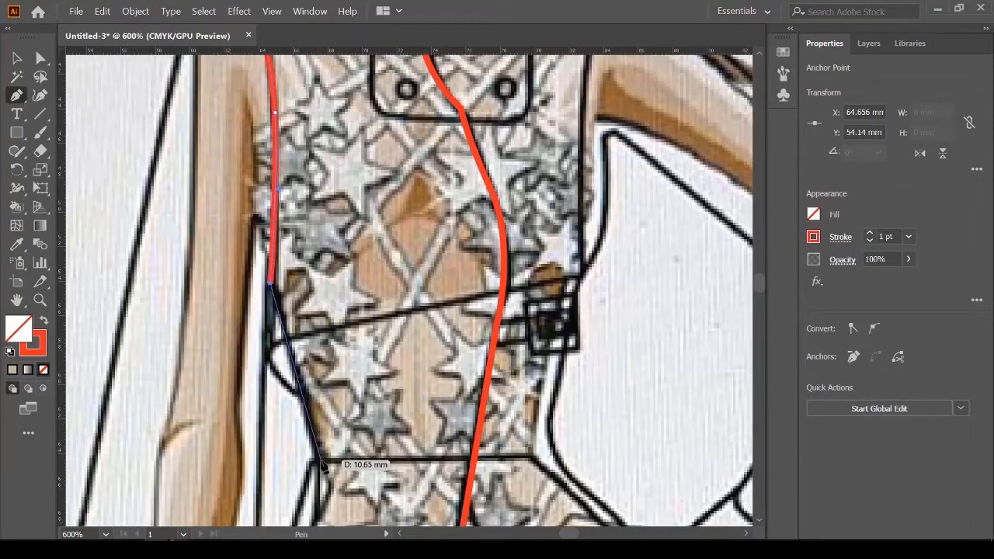
left_click(320, 462)
scroll(320, 293, "down", 4)
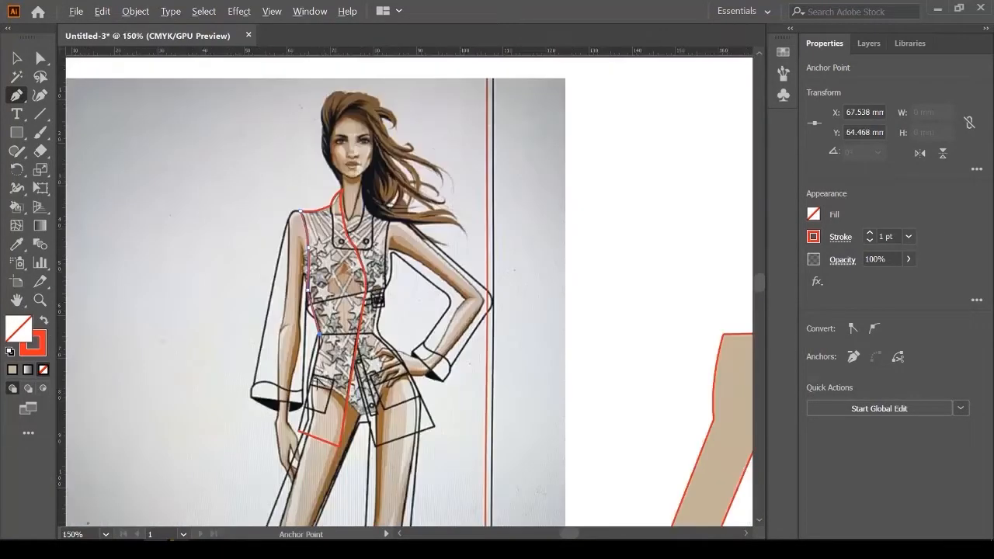
scroll(319, 380, "up", 3)
scroll(318, 381, "down", 1)
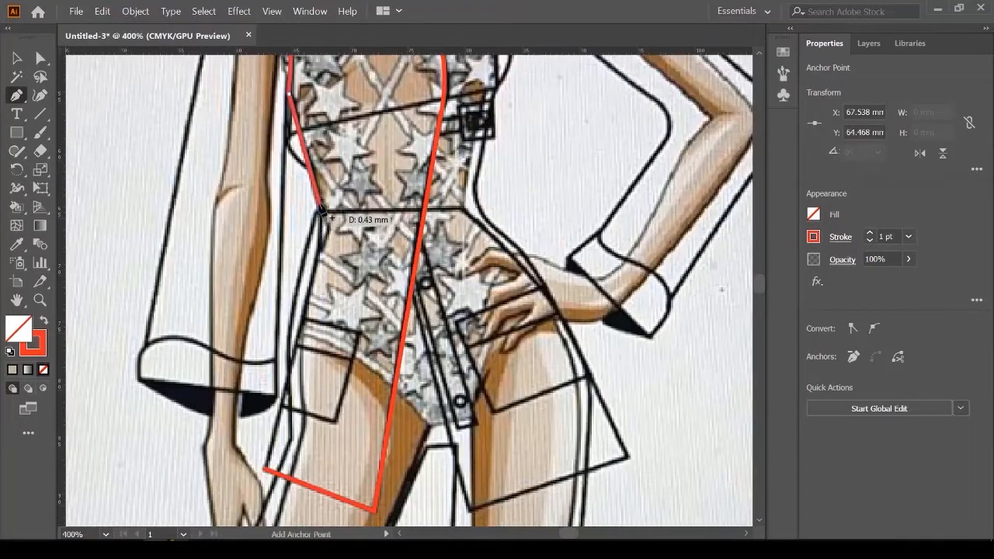
left_click(267, 470)
key("ctrl+minus")
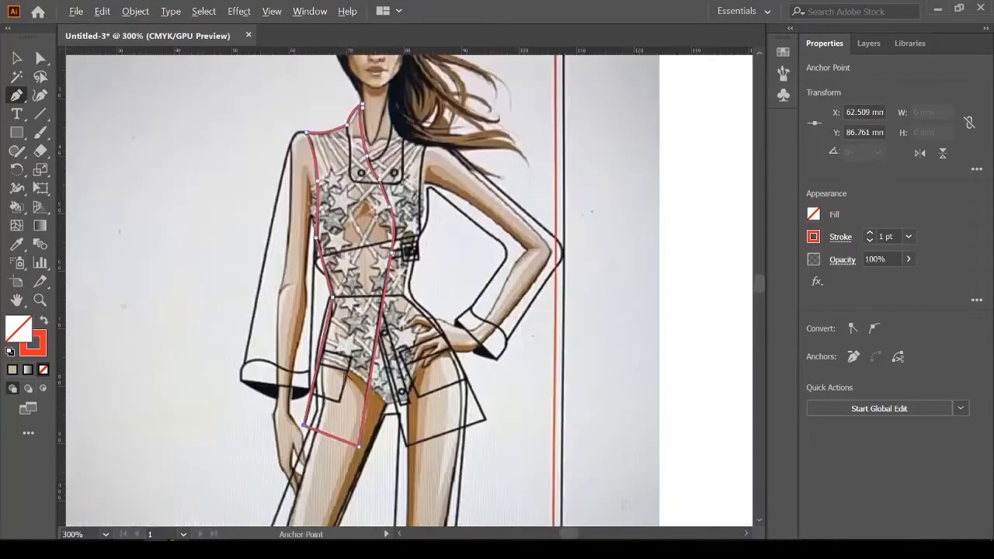
Step: Fill the closed jacket front panel with the tan swatch
left_click(814, 215)
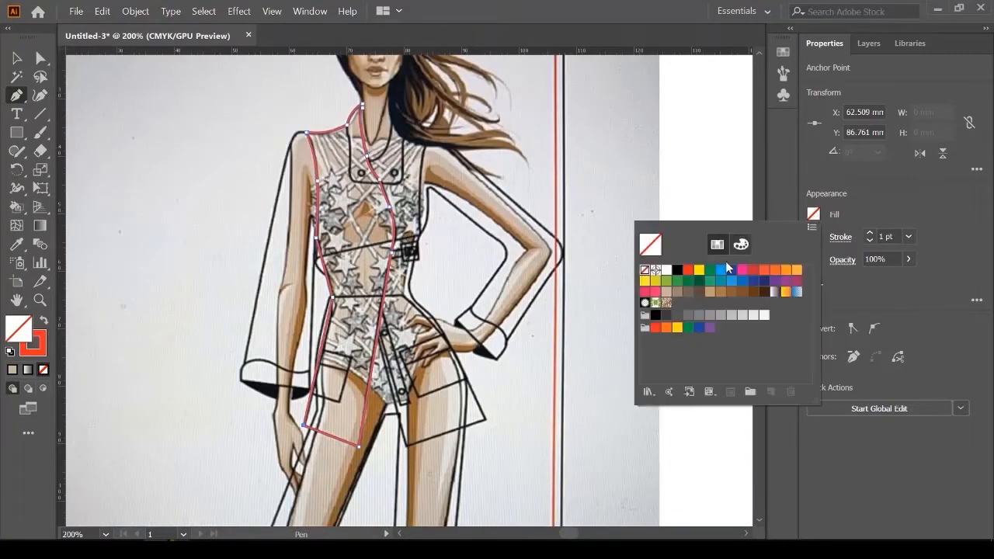
left_click(710, 293)
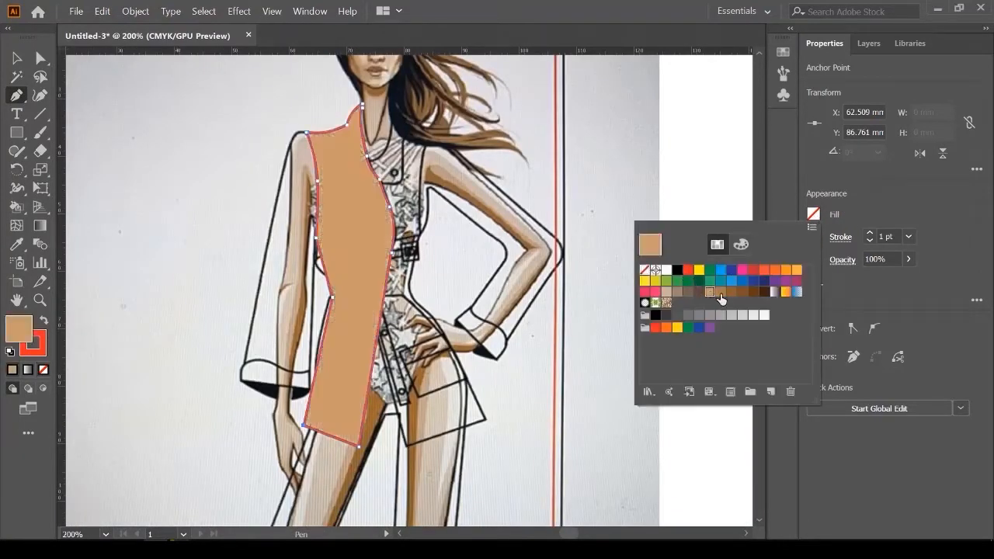
left_click(17, 59)
left_click(632, 171)
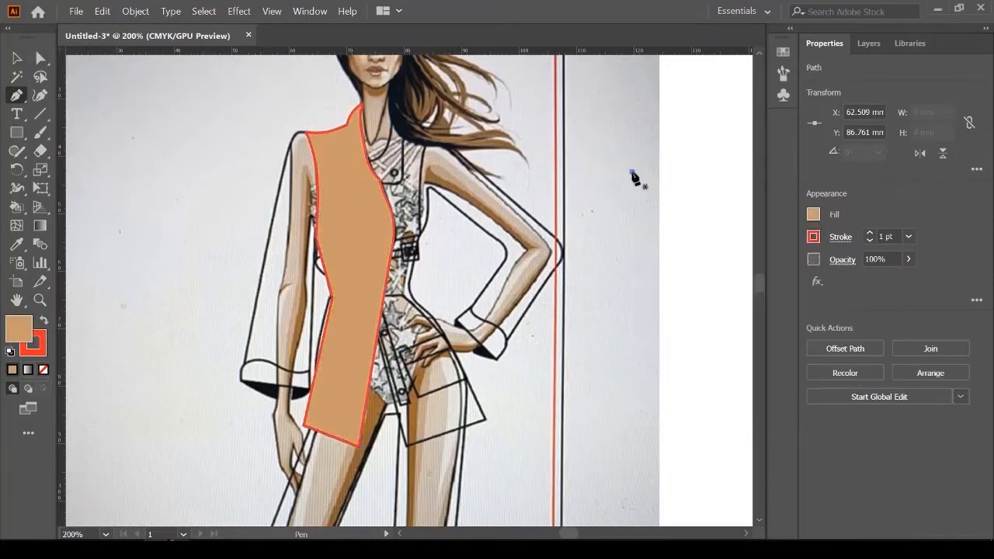
scroll(638, 177, "up", 2)
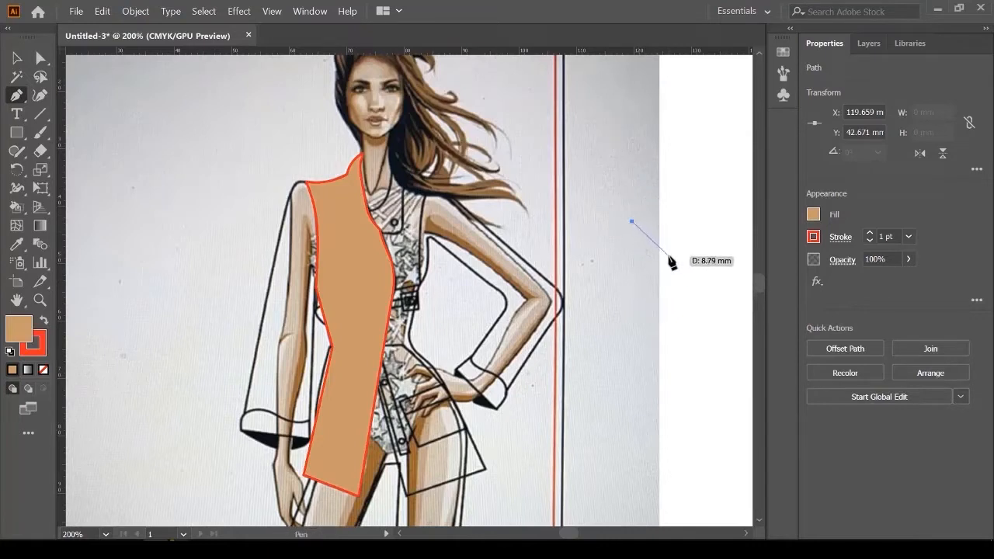
Step: Move the tan front panel off the sketch so it sits beside the trousers
key("ctrl")
left_click(17, 58)
left_click(194, 209)
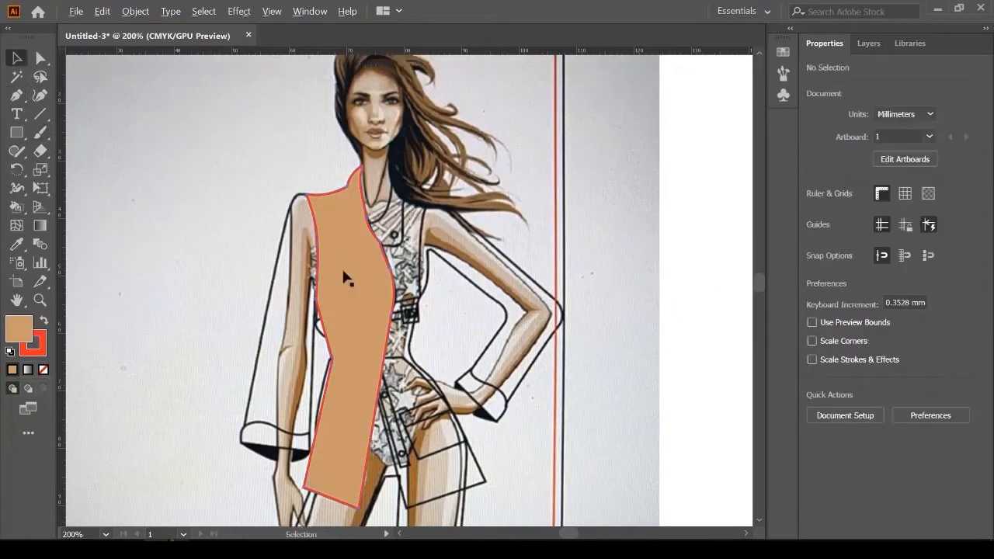
scroll(334, 274, "down", 1)
scroll(536, 332, "right", 3)
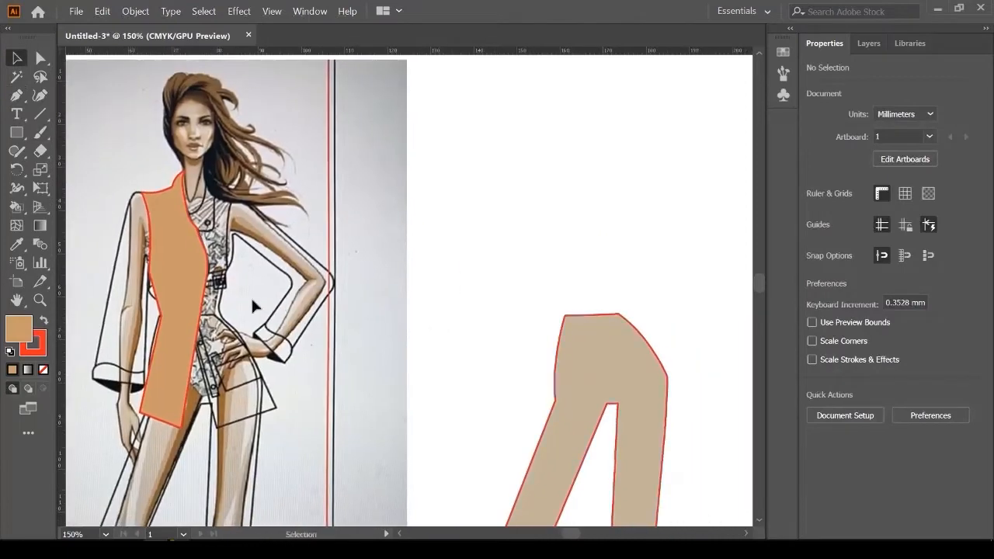
left_click_drag(177, 289, 524, 303)
left_click(466, 132)
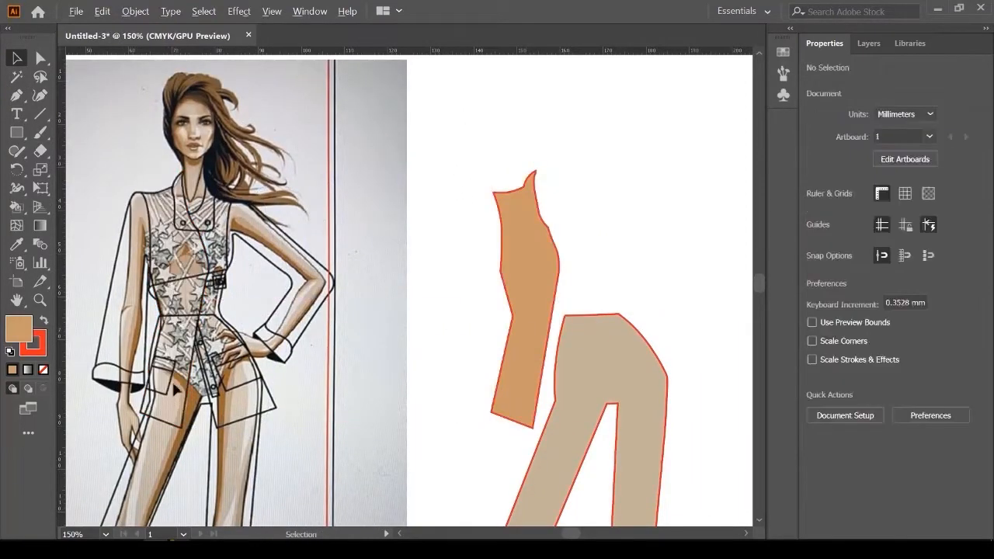
scroll(189, 382, "up", 3)
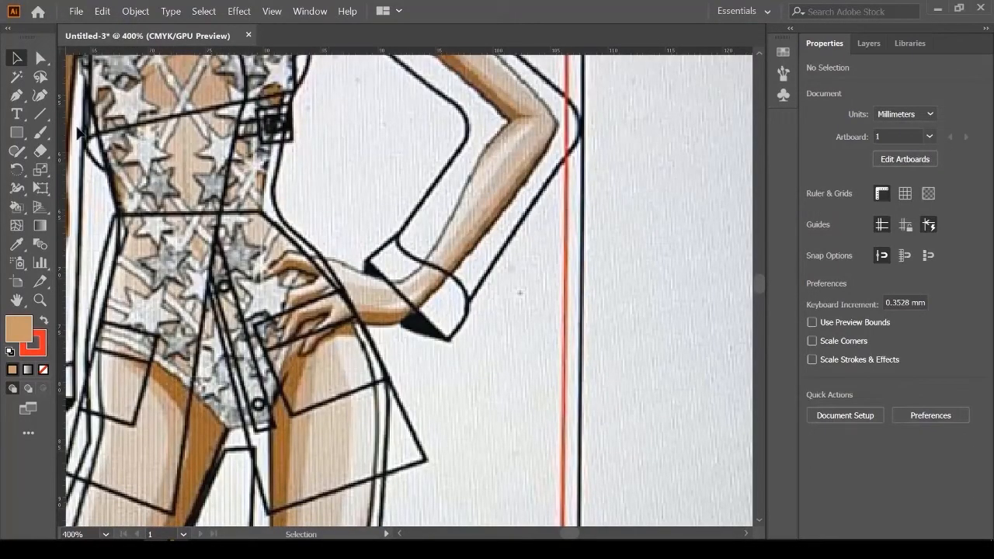
left_click(18, 95)
Step: Start a new path down the jacket's centre front and along the hem, with fill set to None
scroll(305, 269, "down", 1)
scroll(204, 269, "up", 1)
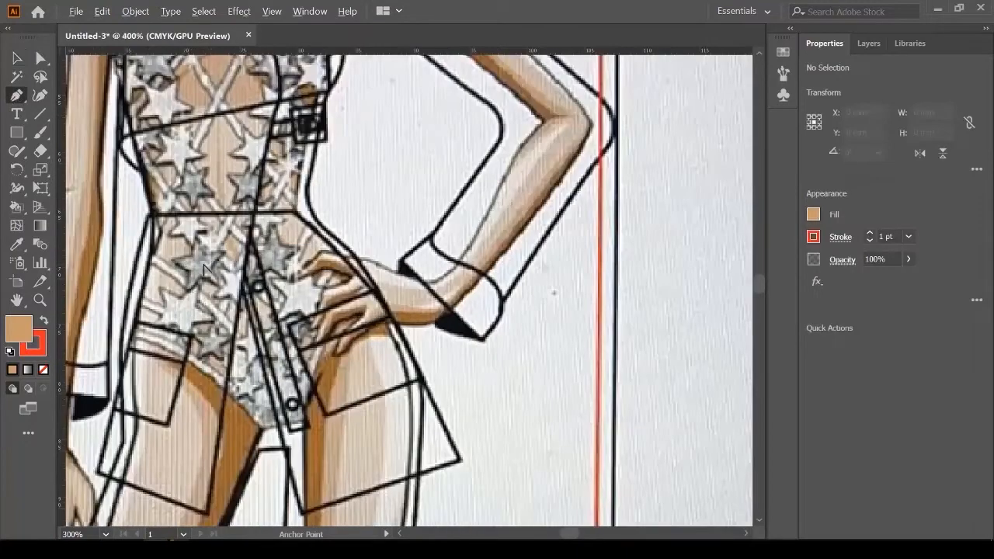
scroll(204, 269, "up", 1)
scroll(263, 309, "down", 3)
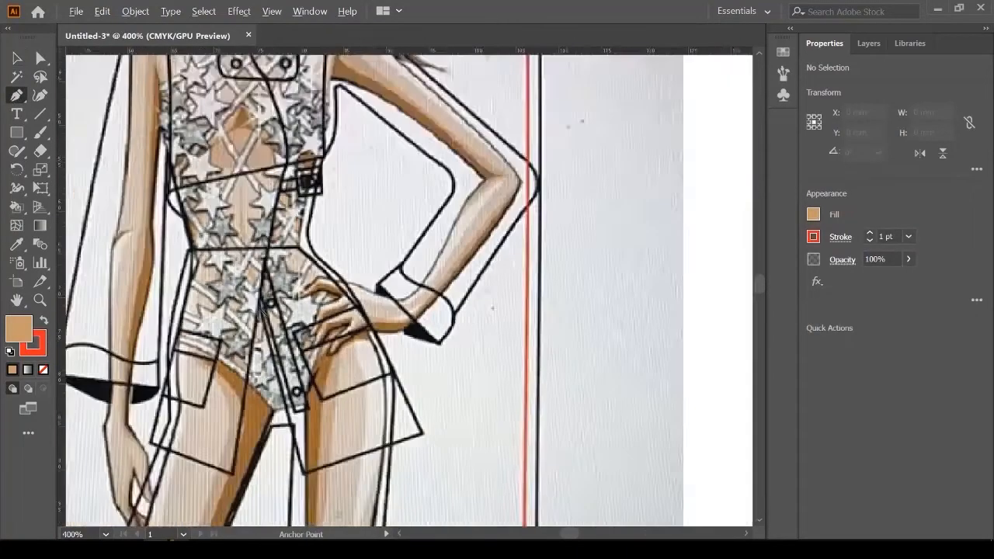
scroll(264, 276, "up", 3)
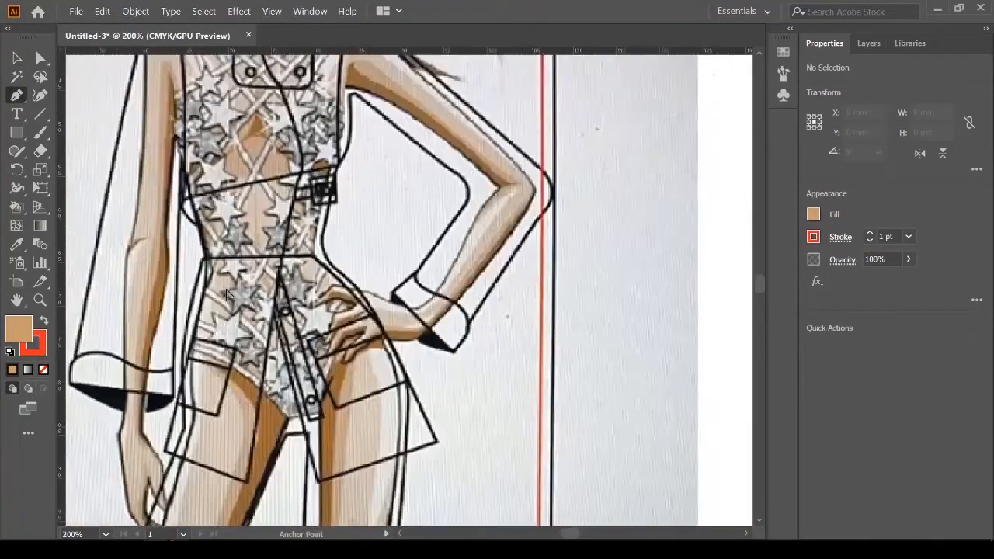
scroll(311, 292, "down", 4)
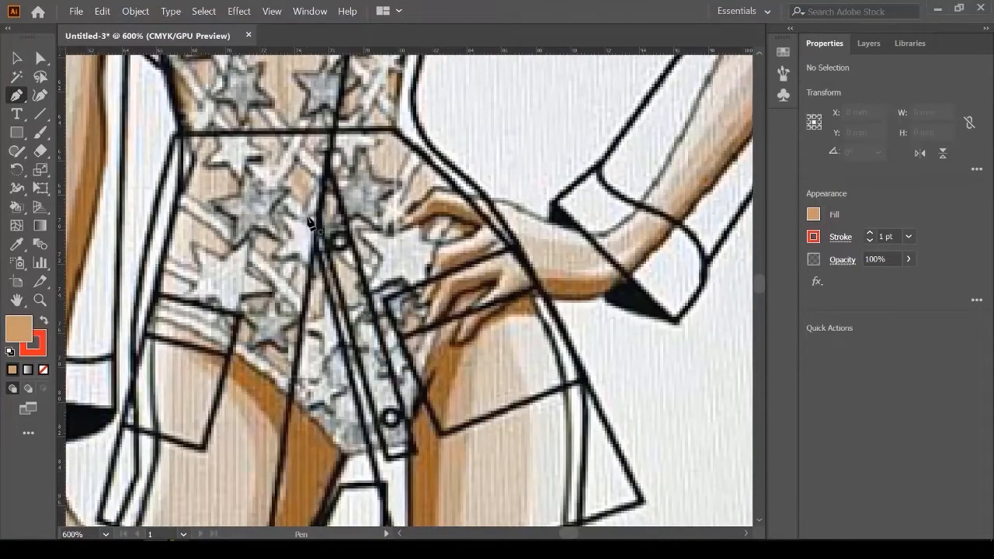
left_click(305, 217)
scroll(342, 233, "down", 5)
left_click(407, 447)
left_click(647, 371)
scroll(647, 370, "up", 3)
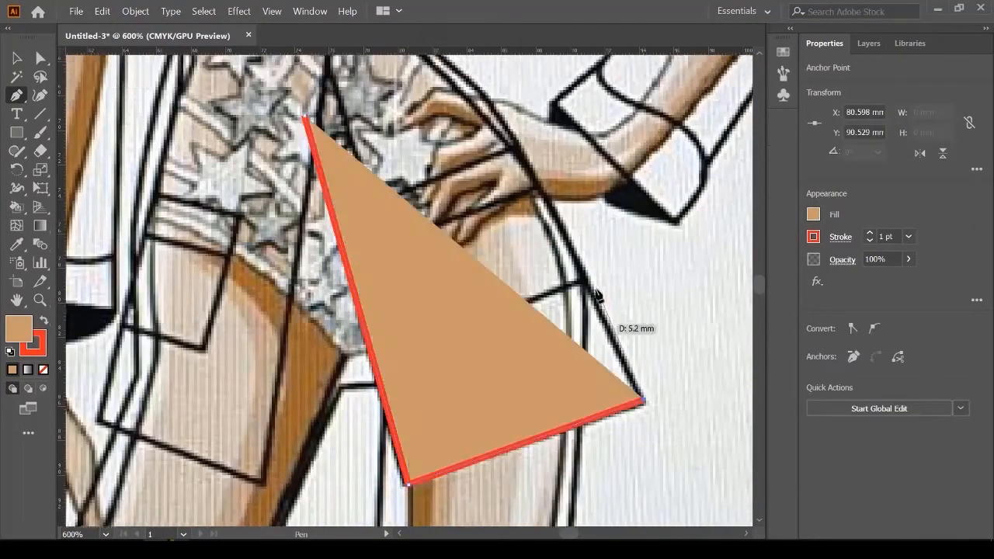
left_click(813, 214)
left_click(649, 270)
Step: Continue the path with curved anchors up the jacket's right side toward the chest
left_click(594, 4)
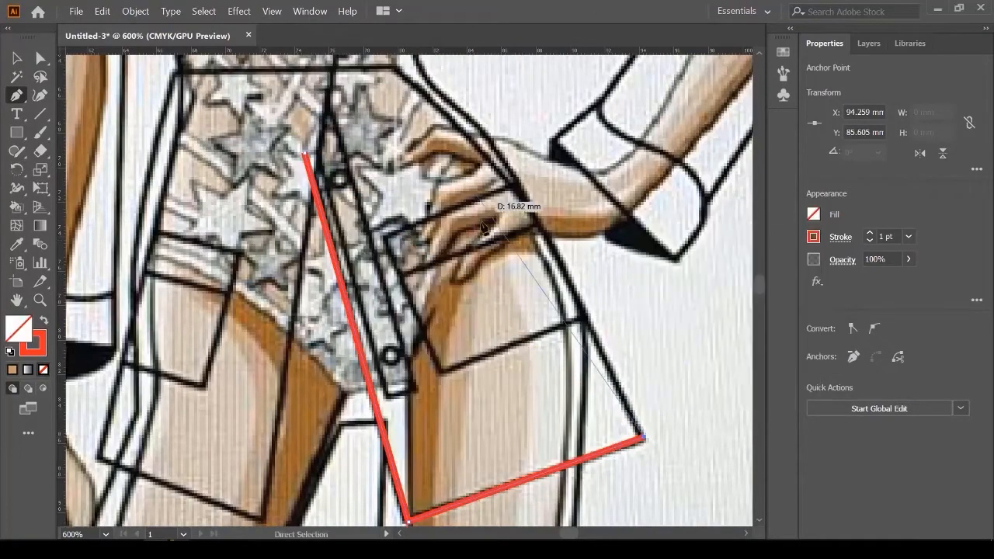
scroll(482, 218, "up", 3)
left_click(525, 265)
scroll(458, 274, "up", 5)
left_click_drag(429, 282, 376, 231)
left_click_drag(432, 165, 440, 140)
scroll(424, 195, "up", 3)
left_click_drag(302, 290, 355, 336)
scroll(421, 338, "down", 2)
scroll(426, 327, "up", 3)
scroll(452, 224, "up", 2)
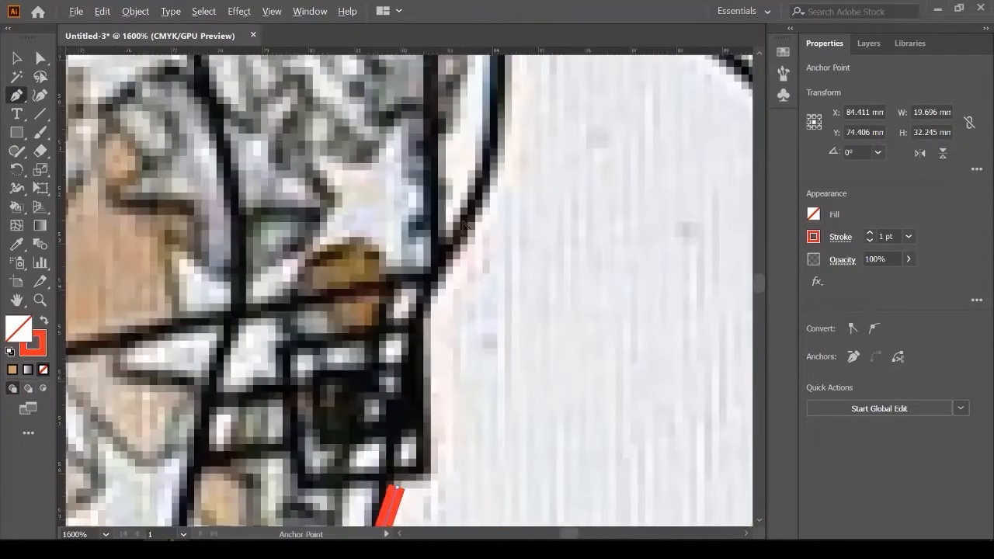
left_click_drag(445, 255, 481, 212)
scroll(473, 297, "down", 3)
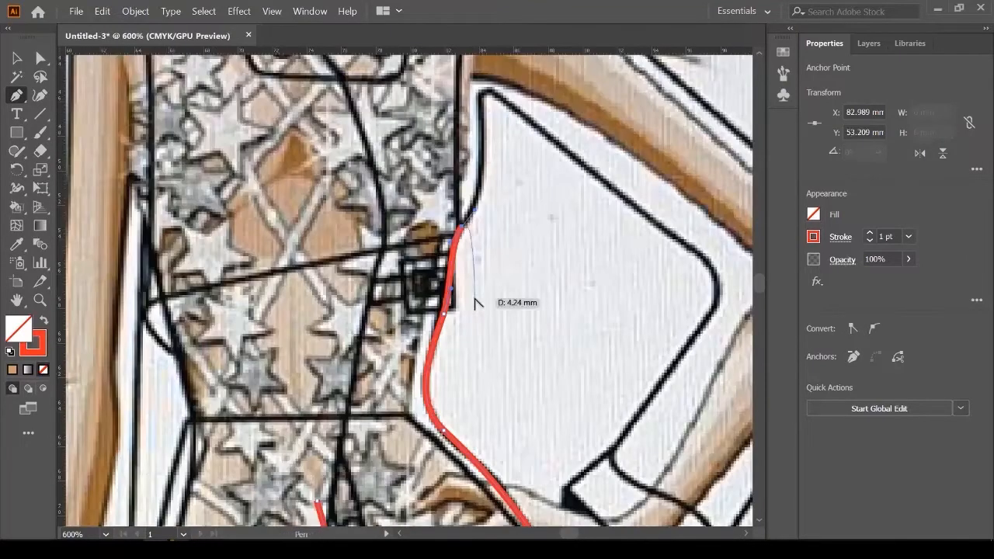
Step: Undo the last segment and redraw the curve up the outline past the belt
key("ctrl+z")
key("ctrl+z")
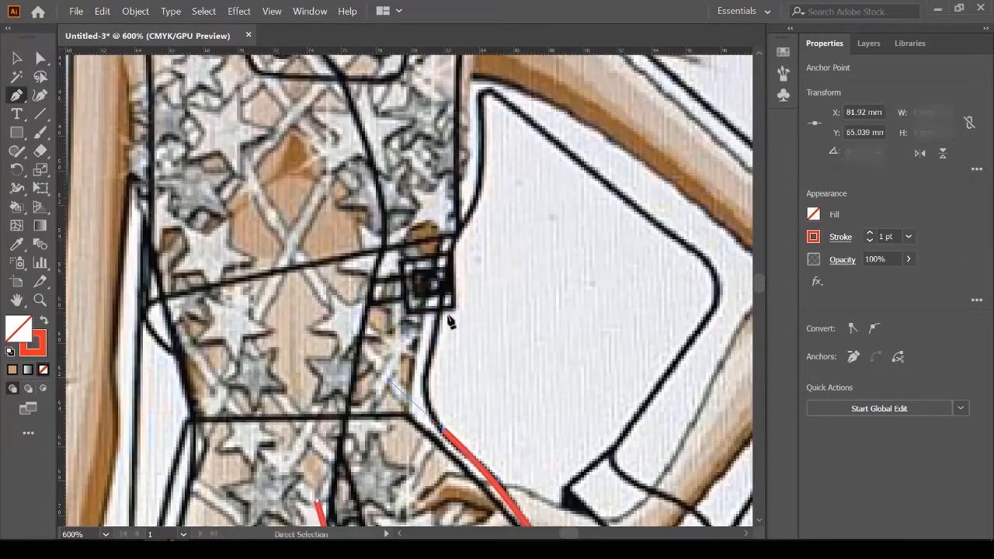
scroll(435, 356, "up", 2)
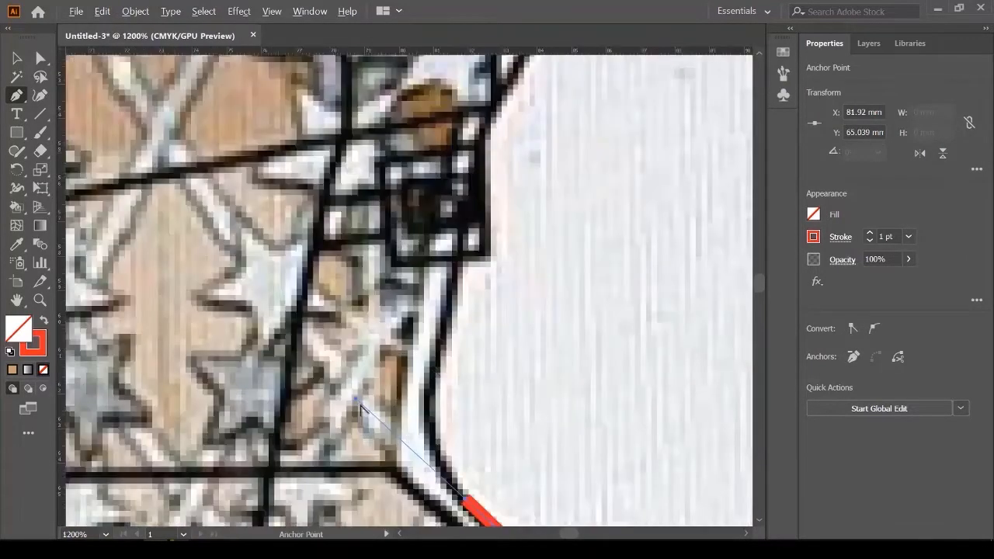
left_click_drag(379, 419, 383, 423)
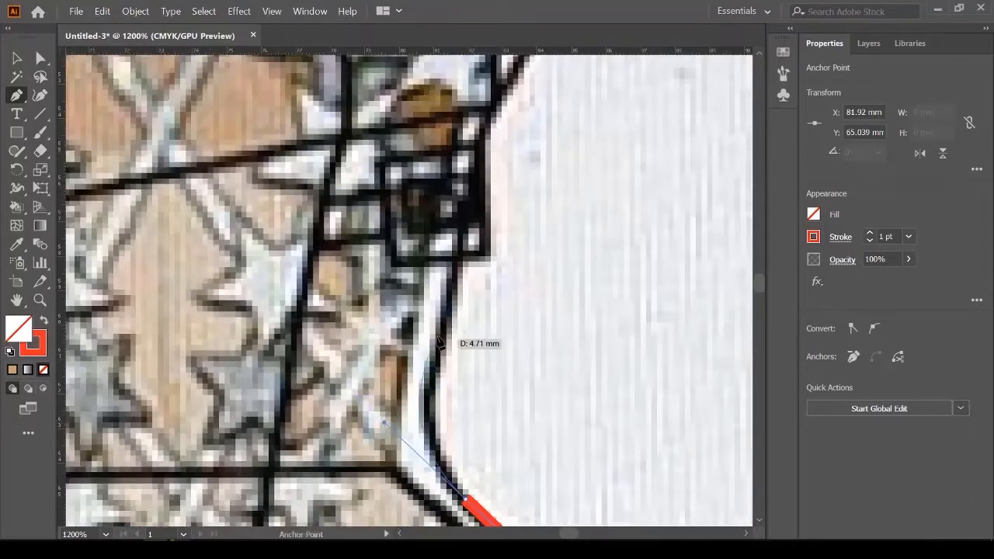
left_click(442, 337)
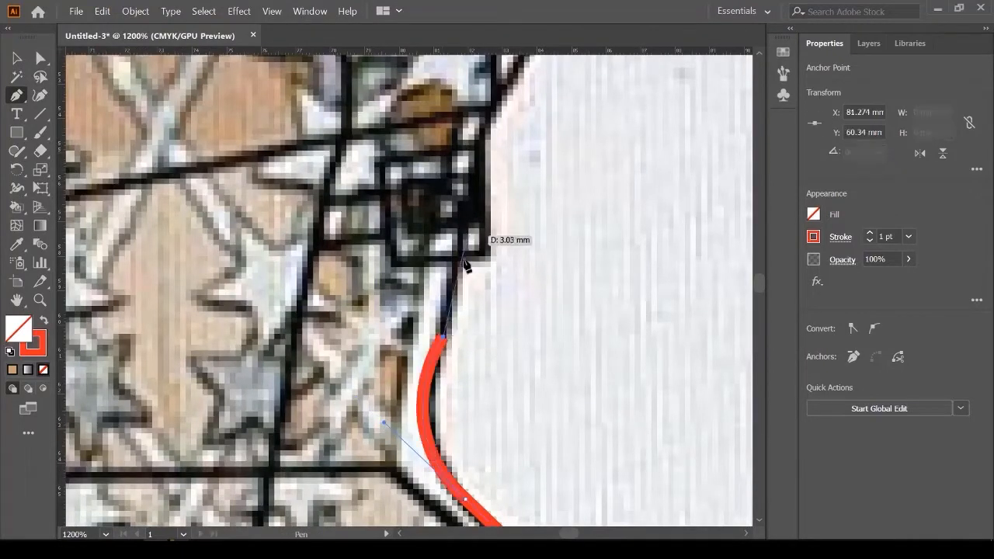
scroll(465, 234, "up", 1)
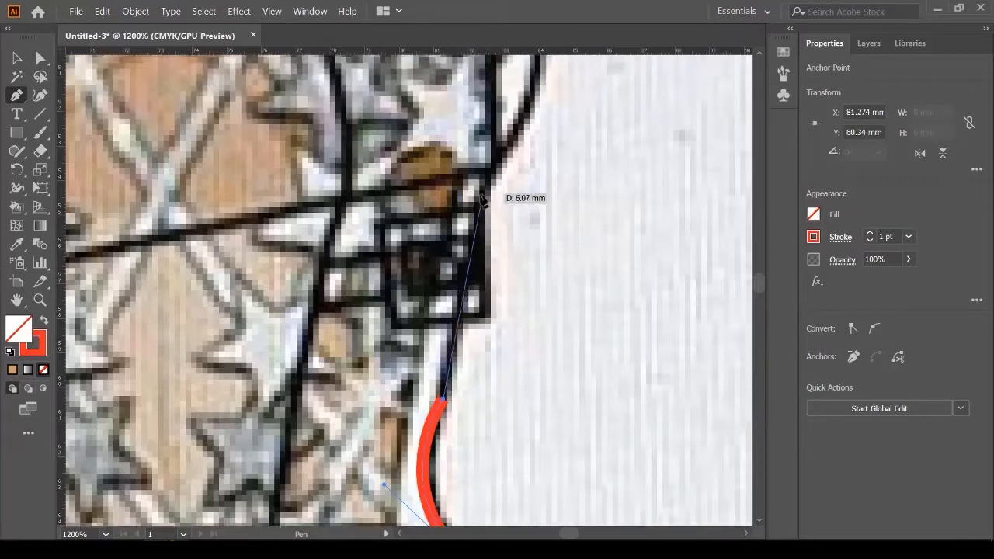
left_click(478, 195)
Step: Extend the path with anchors and curves up the jacket edge to the shoulder
scroll(493, 239, "up", 1)
scroll(518, 283, "up", 2)
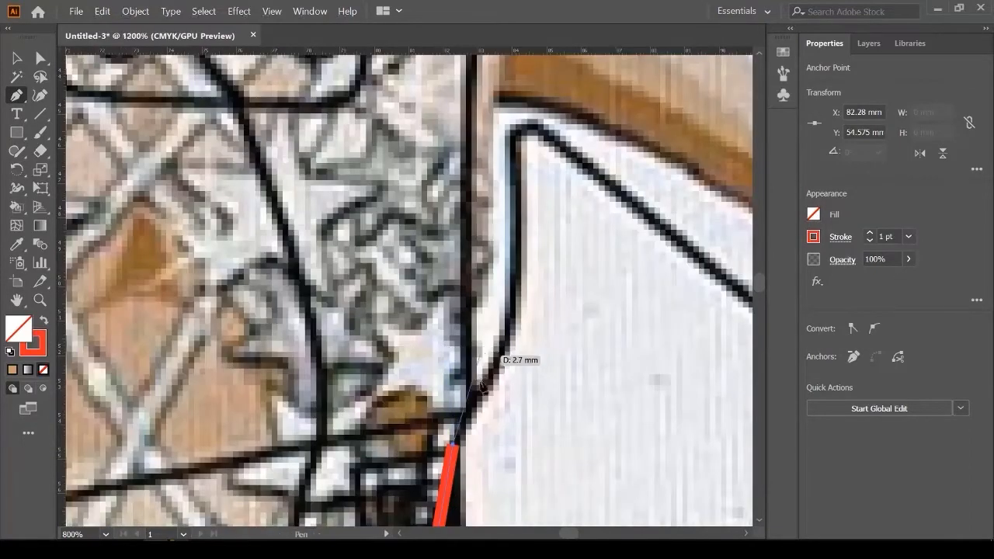
left_click(474, 403)
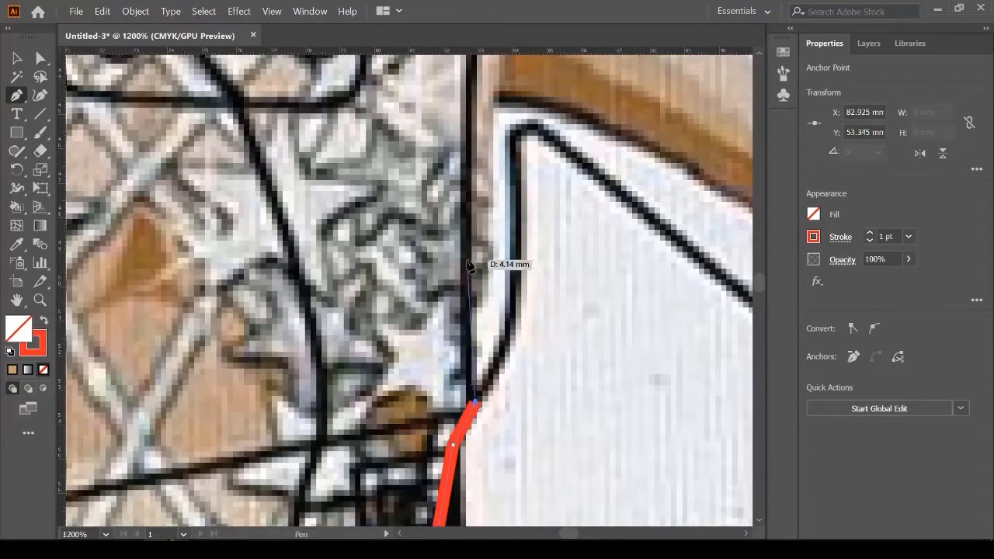
left_click(469, 264)
key("ctrl+minus")
key("ctrl+minus")
key("ctrl+minus")
scroll(451, 206, "up", 2)
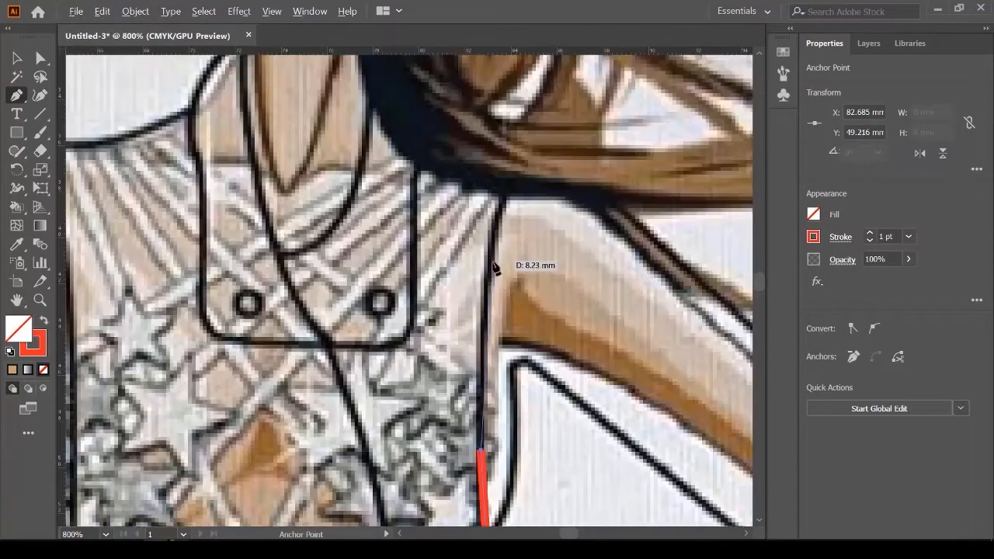
left_click_drag(506, 200, 530, 156)
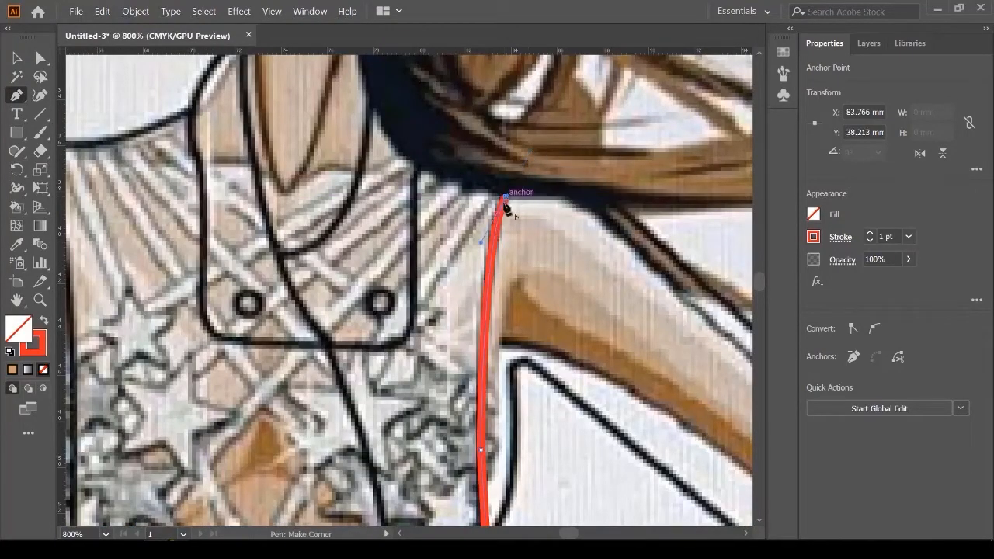
left_click_drag(506, 200, 503, 280)
scroll(504, 279, "down", 2)
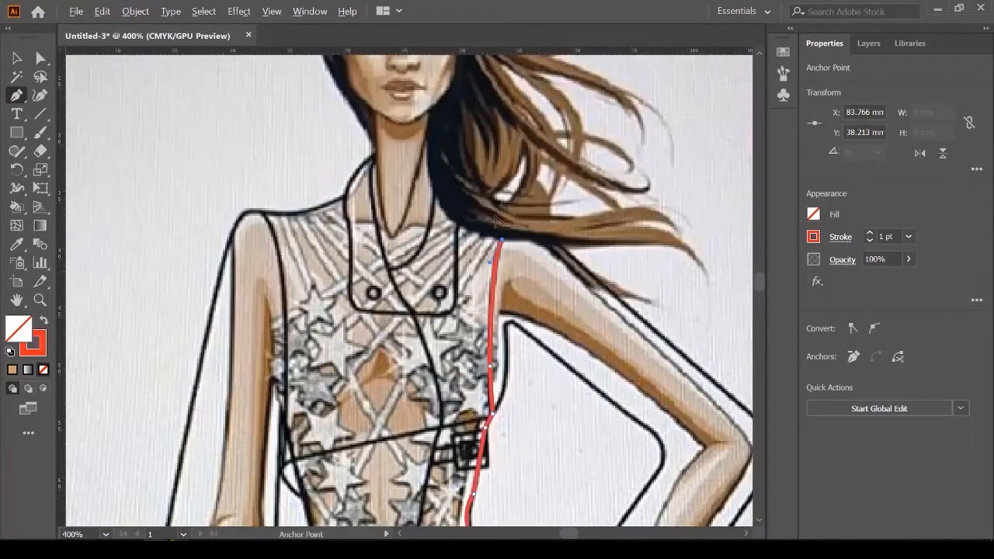
scroll(496, 218, "up", 1)
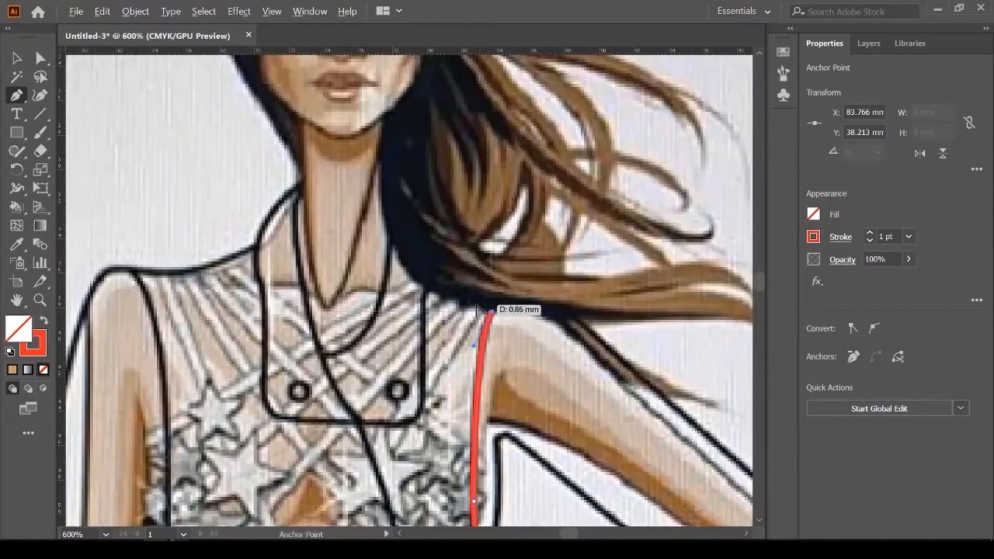
Step: Add curved anchors along the shoulder line toward the neck
scroll(476, 305, "up", 2)
left_click_drag(485, 310, 478, 302)
left_click_drag(466, 304, 457, 313)
left_click_drag(445, 302, 437, 292)
left_click_drag(429, 292, 378, 273)
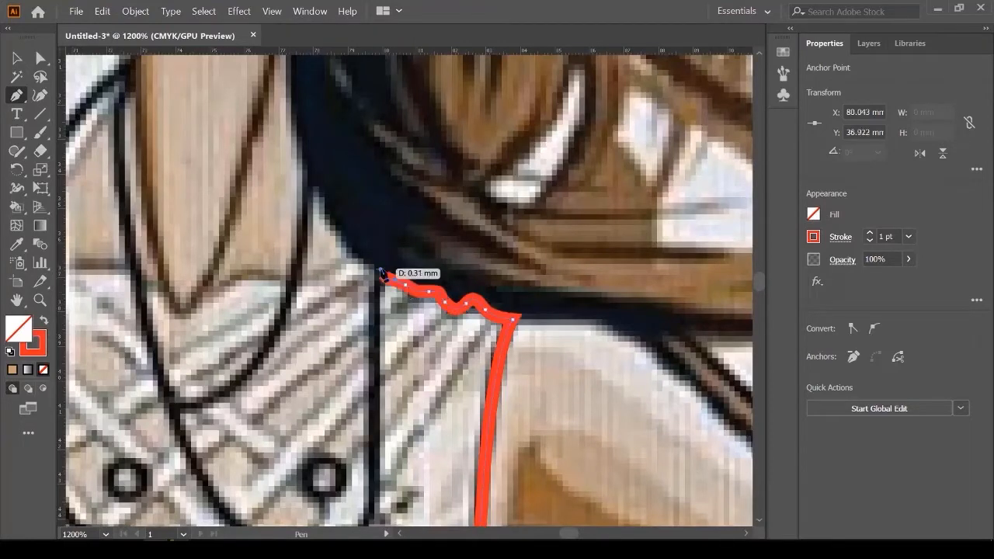
scroll(383, 274, "down", 1)
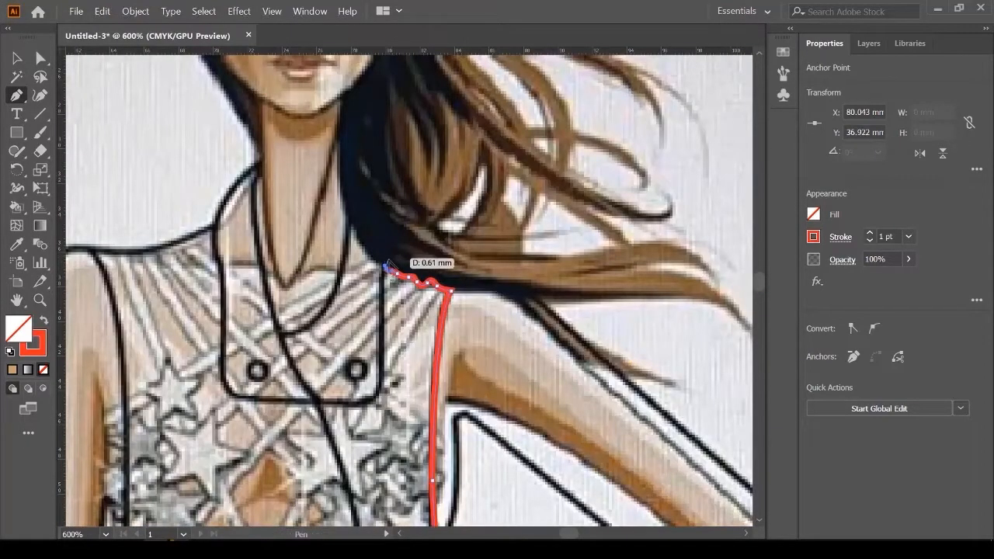
scroll(369, 259, "up", 1)
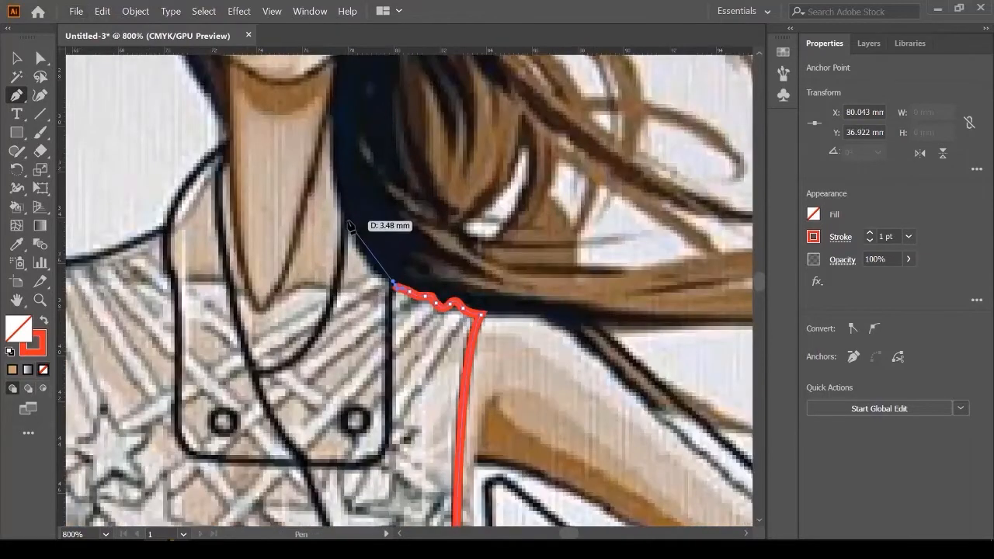
Step: Curve the path along the neckline and add a short straight collar segment
left_click_drag(339, 180, 339, 179)
left_click_drag(349, 223, 386, 197)
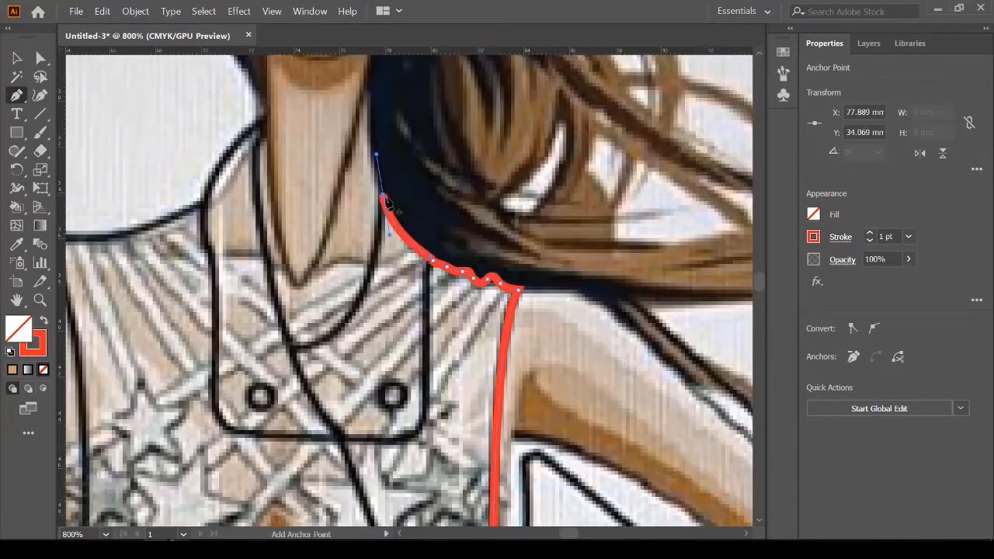
left_click(383, 195)
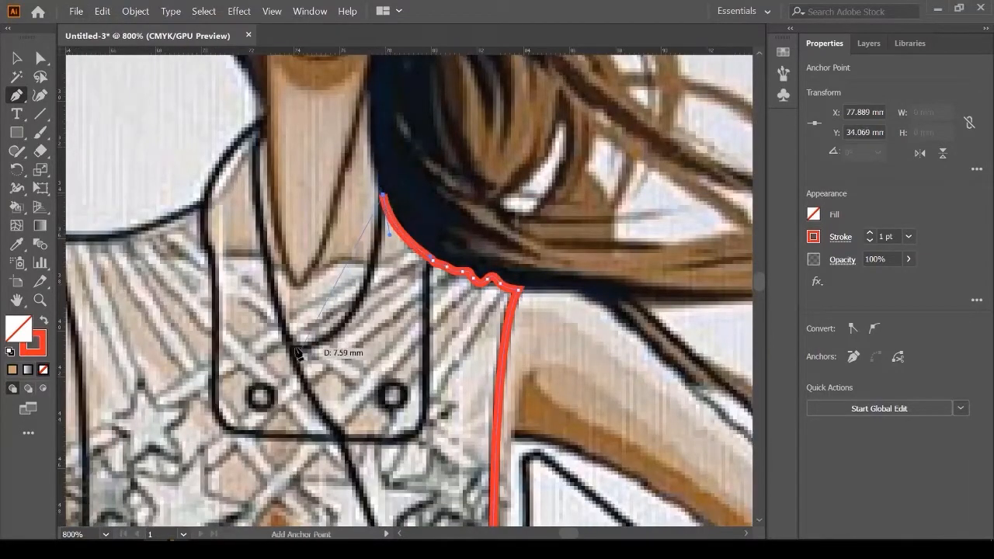
left_click_drag(293, 346, 224, 354)
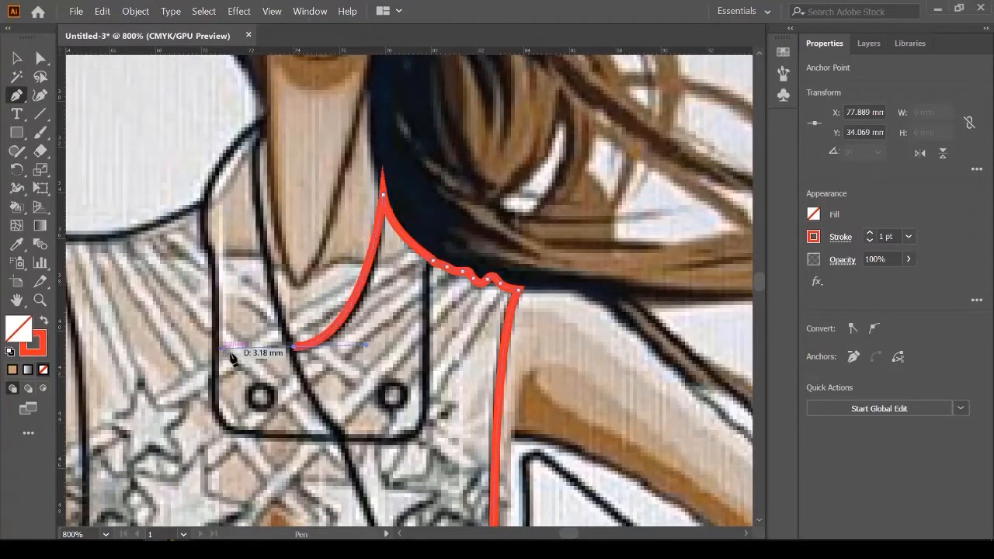
scroll(268, 320, "down", 2)
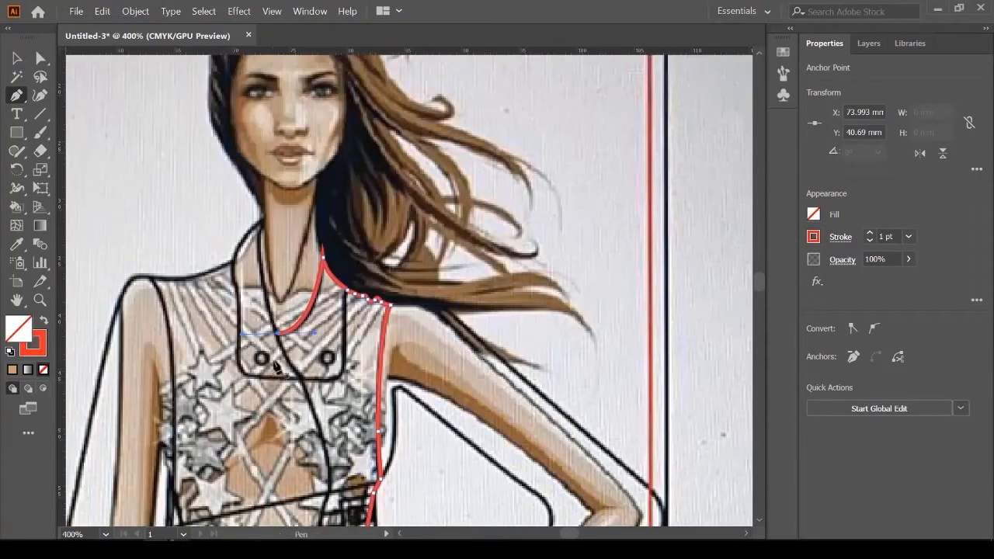
scroll(209, 354, "down", 2)
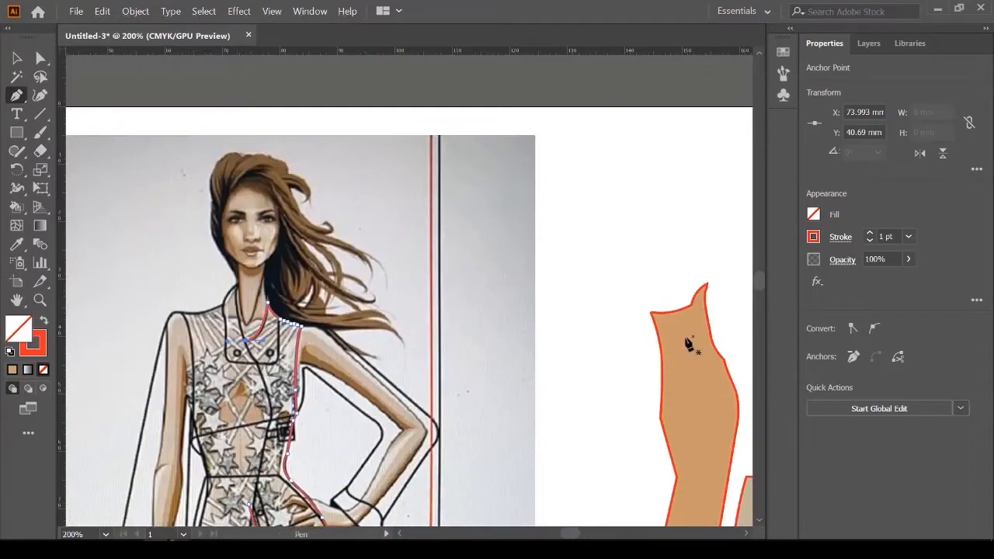
scroll(240, 348, "up", 3)
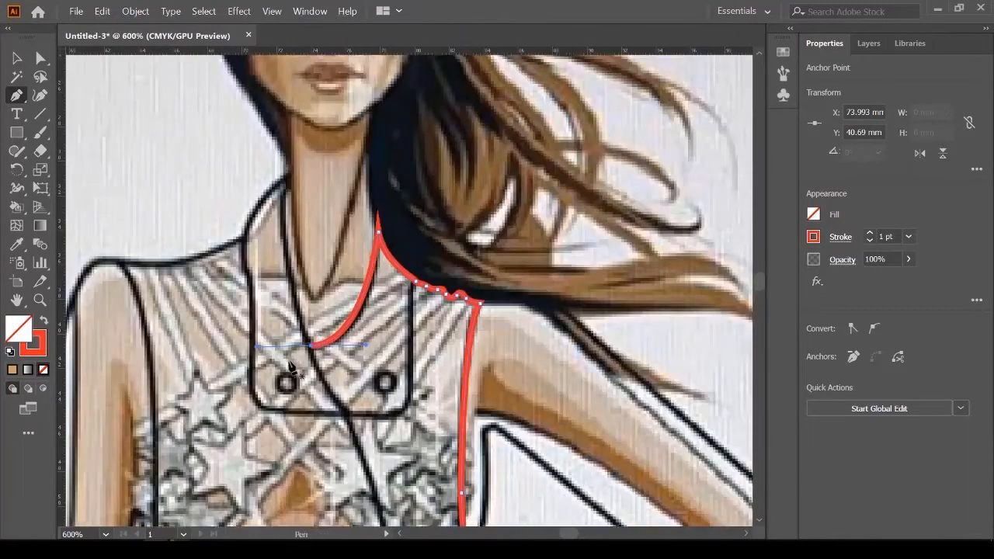
scroll(303, 357, "up", 2)
left_click(326, 333)
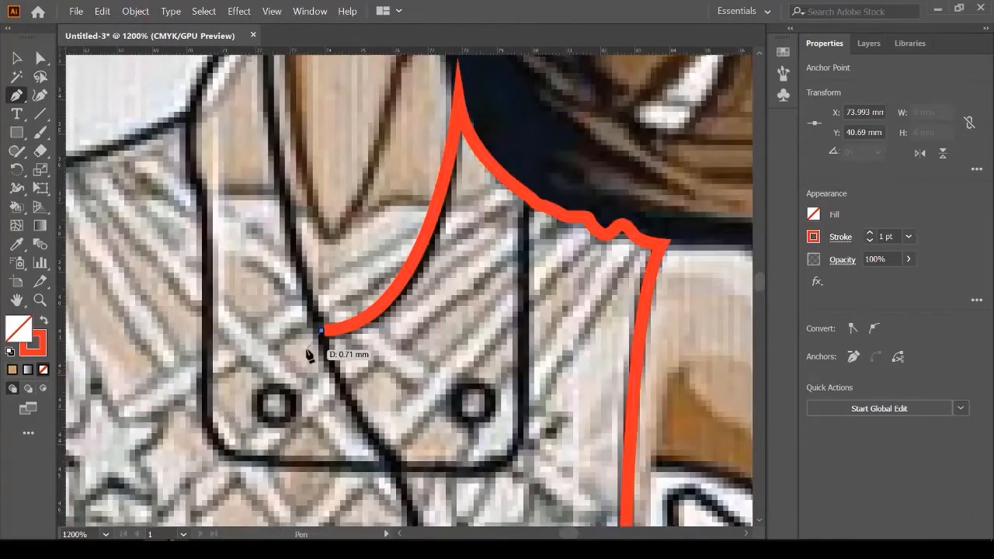
left_click(309, 348)
Step: Close the path on its starting anchor and select the finished vest shape
scroll(309, 346, "down", 3)
scroll(332, 400, "up", 2)
scroll(342, 420, "down", 3)
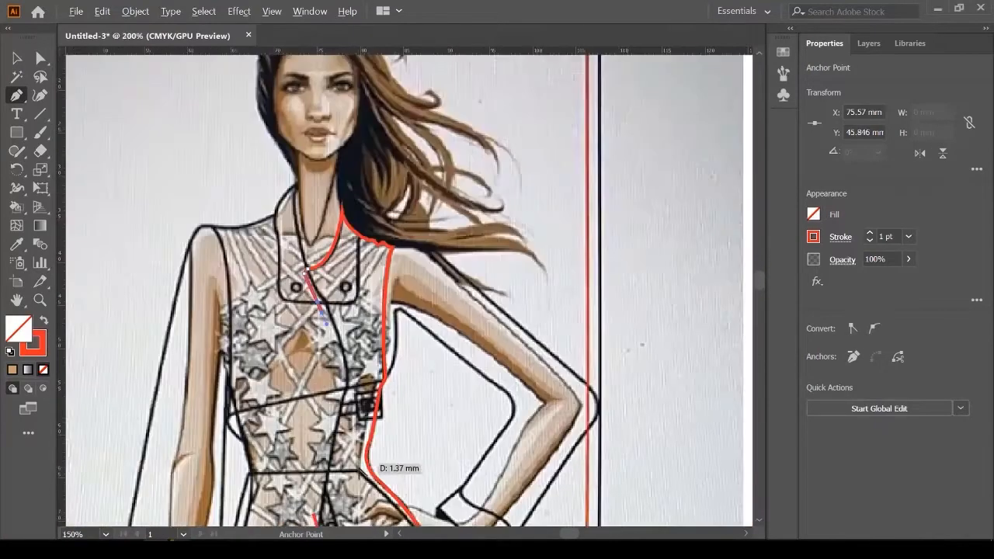
scroll(326, 411, "up", 2)
left_click_drag(322, 402, 322, 403)
scroll(336, 360, "down", 4)
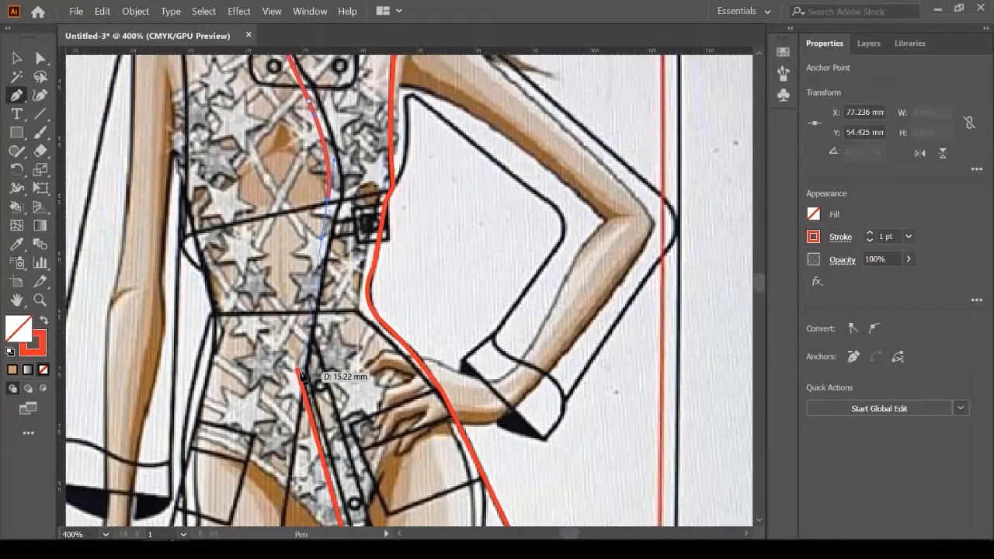
left_click(299, 370)
scroll(281, 342, "down", 1)
left_click(17, 59)
scroll(171, 300, "down", 2)
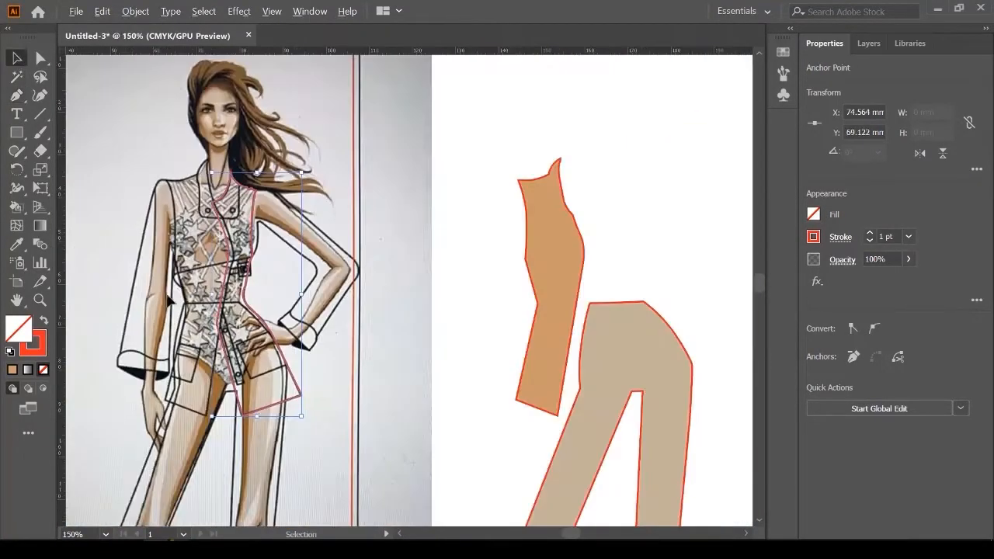
Step: Fill the traced vest half with the tan swatch
left_click(814, 215)
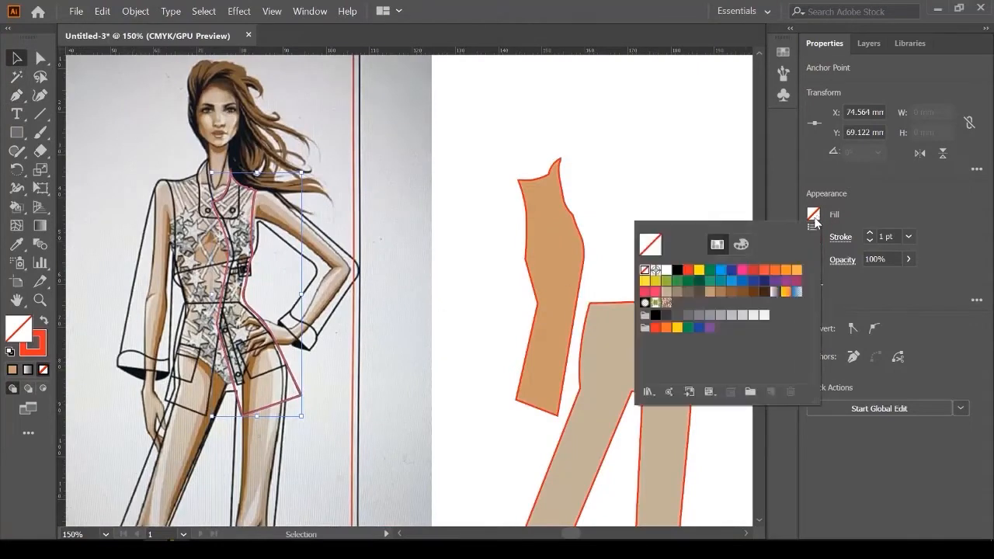
left_click(710, 293)
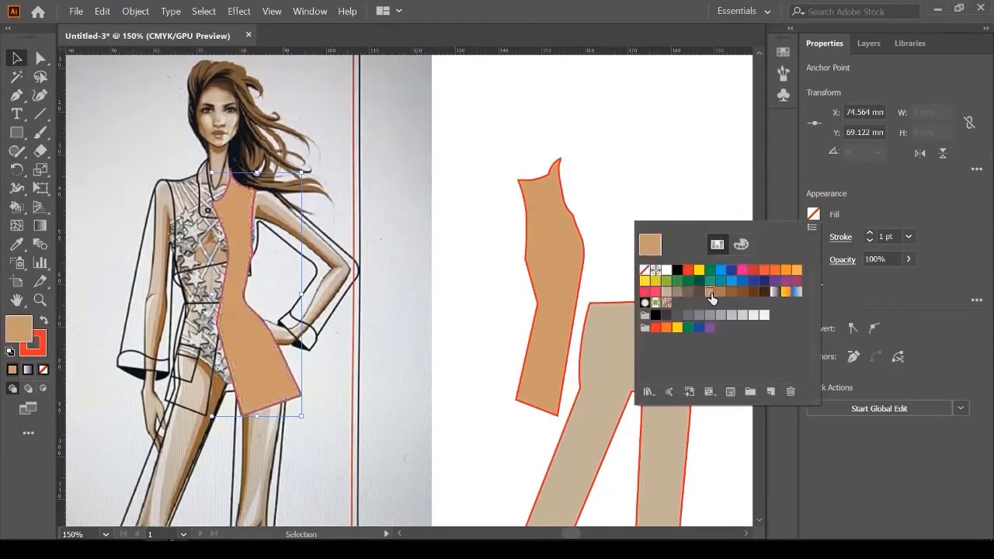
left_click(488, 132)
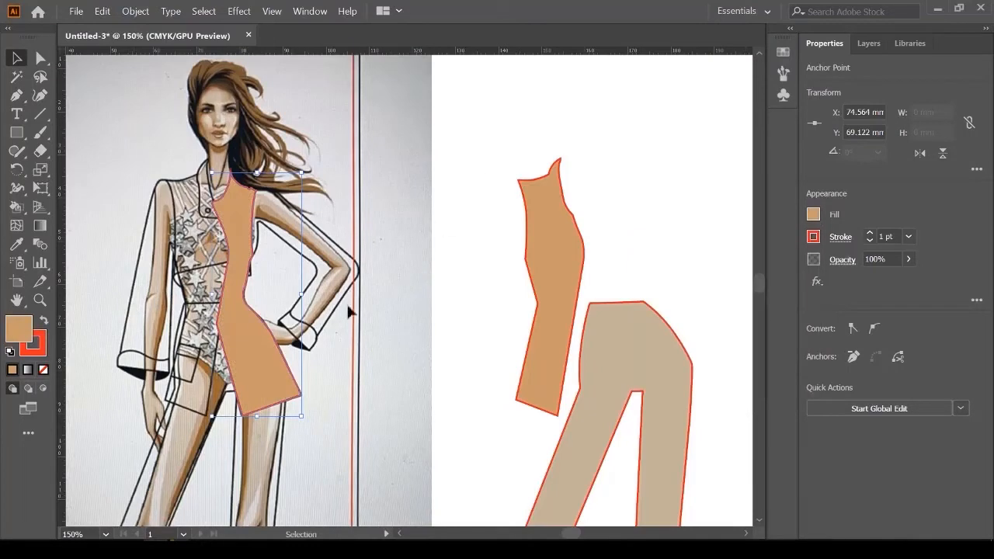
left_click(466, 182)
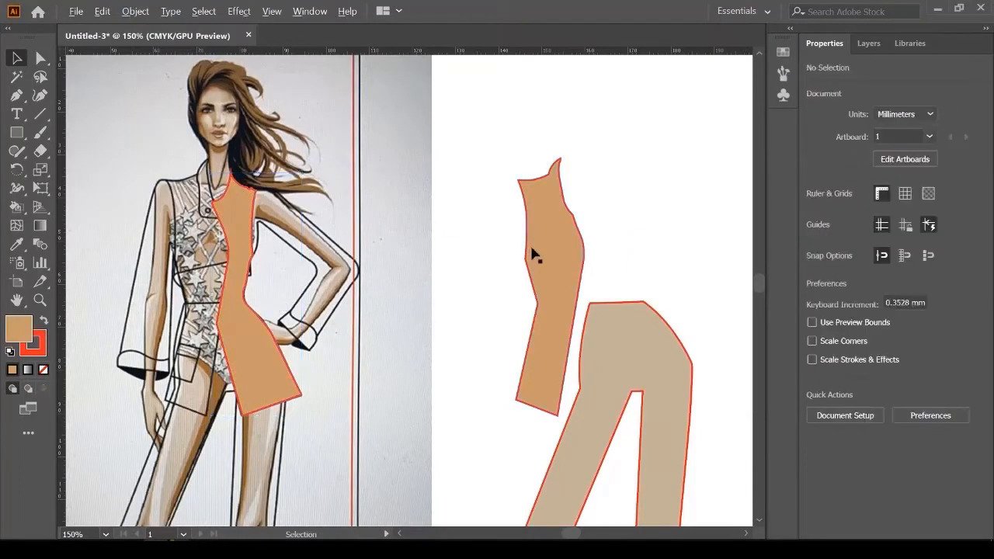
Step: Move the loose tan vest piece onto the figure and select both halves
scroll(533, 251, "down", 1)
scroll(327, 261, "up", 1)
left_click_drag(645, 238, 299, 245)
scroll(289, 161, "up", 5)
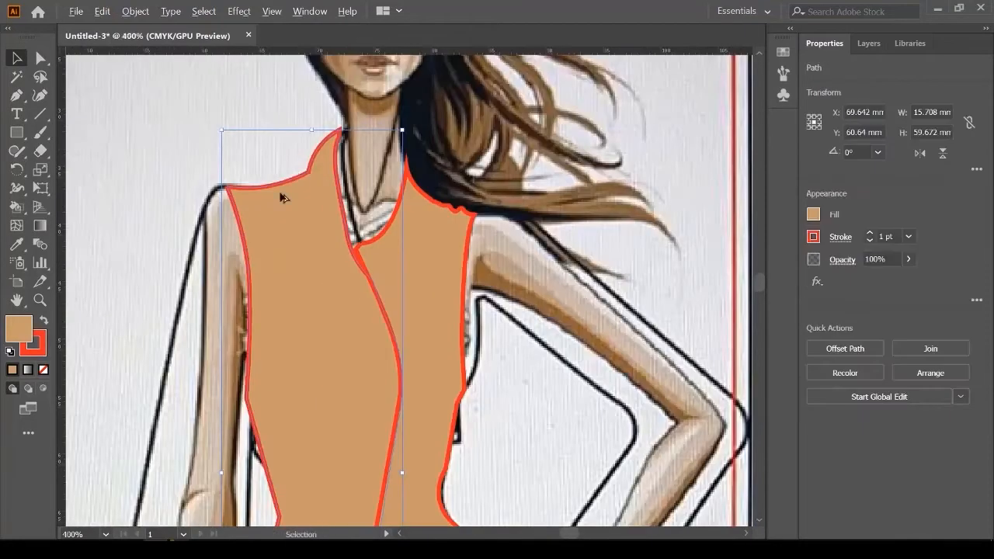
scroll(275, 239, "down", 2)
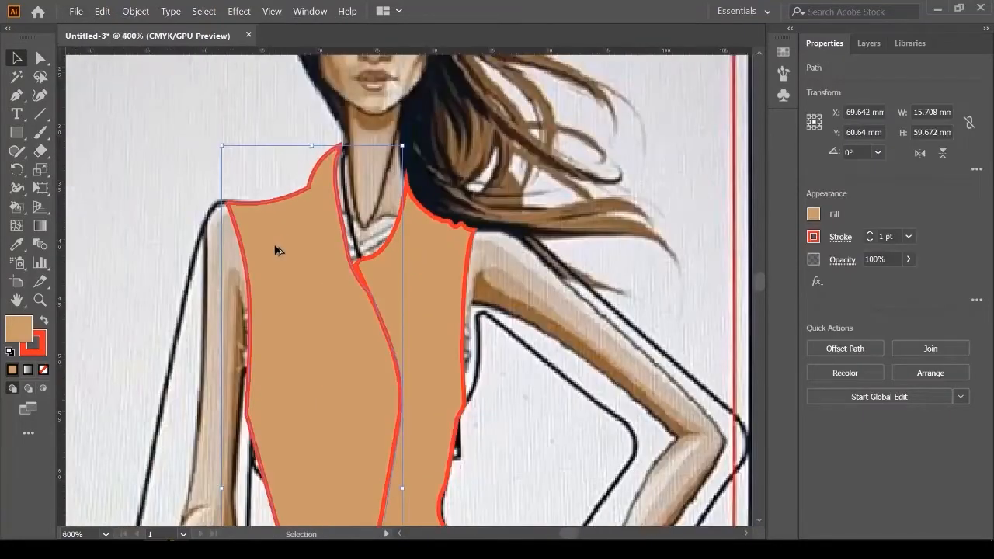
left_click(435, 286, "shift")
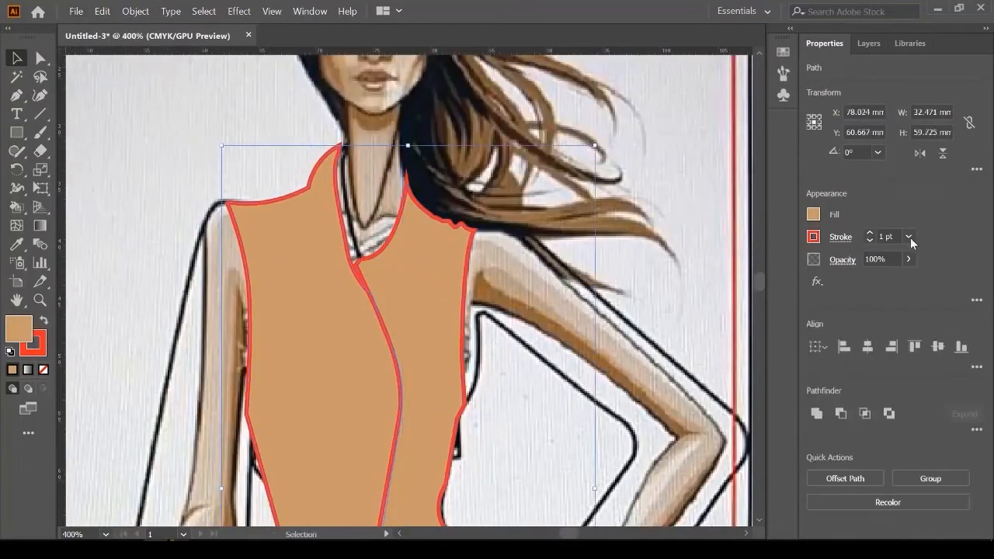
Step: Lower both vest halves to about 82% opacity and nudge the left half into alignment
left_click(911, 259)
left_click_drag(912, 279, 897, 281)
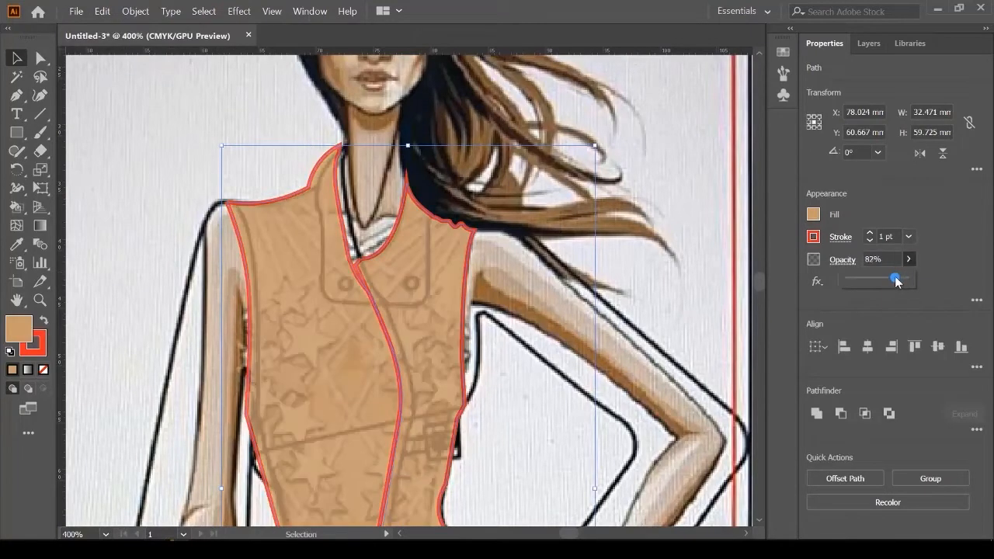
left_click(200, 161)
scroll(233, 198, "up", 3)
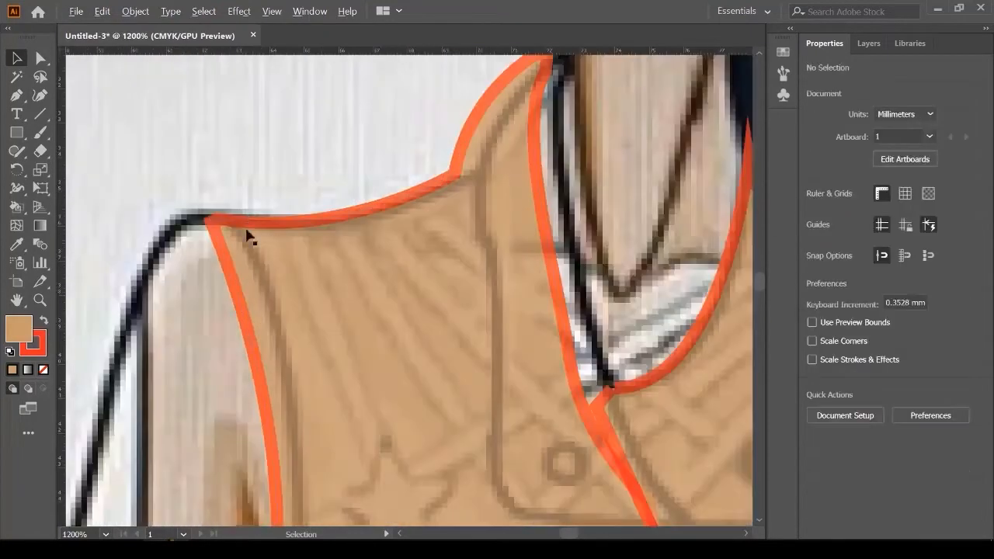
left_click_drag(223, 250, 250, 254)
scroll(264, 264, "down", 3)
scroll(264, 264, "down", 1)
left_click(278, 158)
scroll(345, 205, "down", 7)
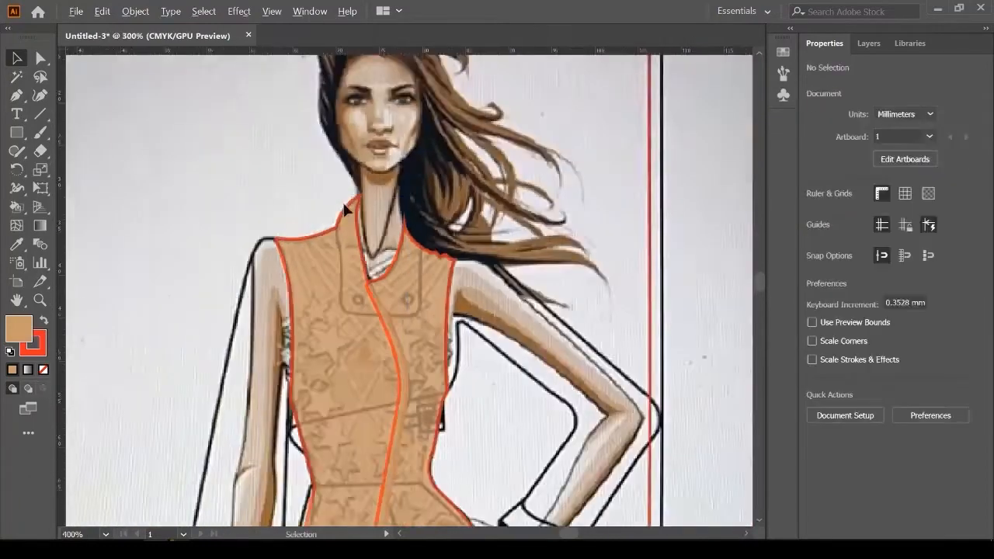
scroll(404, 303, "up", 6)
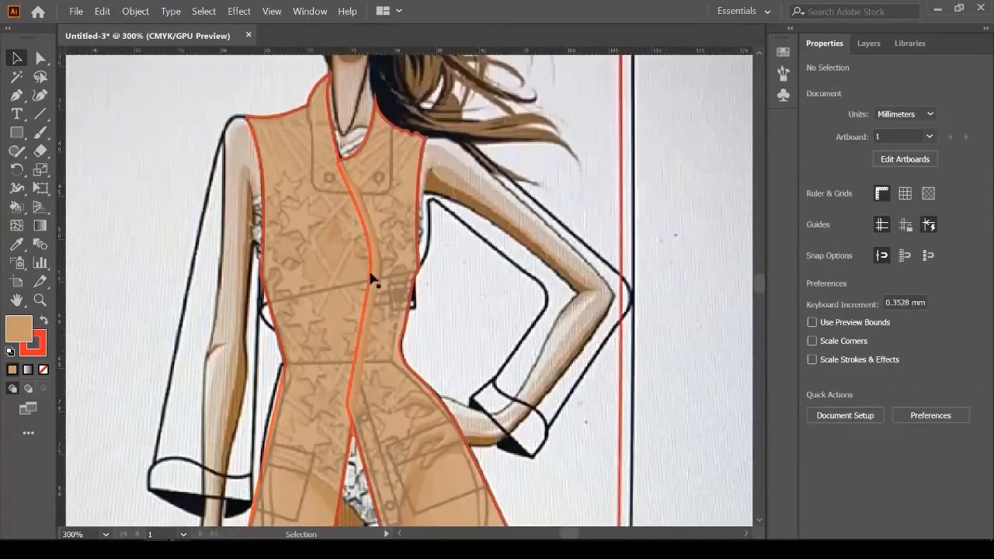
Step: Restore the left and right vest halves to 100% opacity
left_click(321, 283)
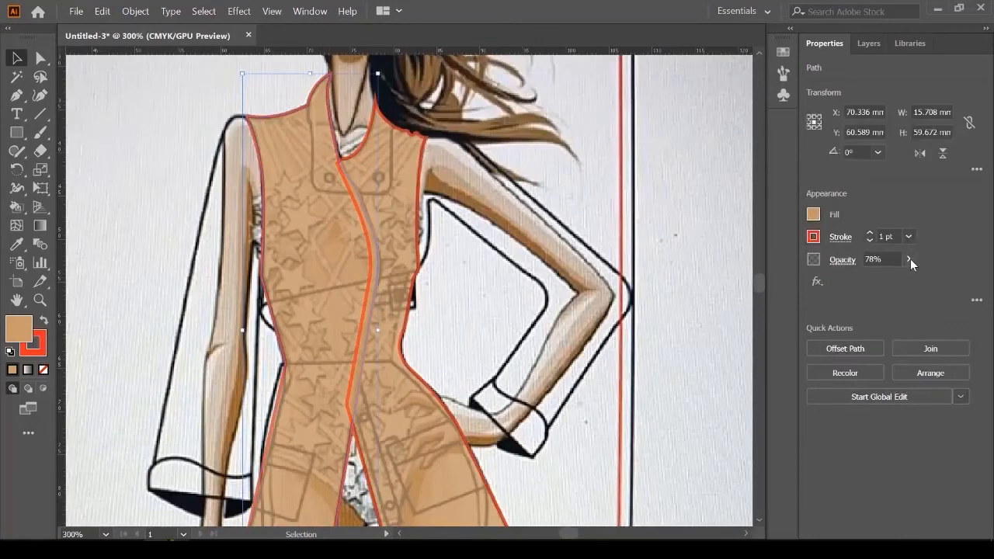
left_click(910, 258)
left_click_drag(896, 280, 917, 278)
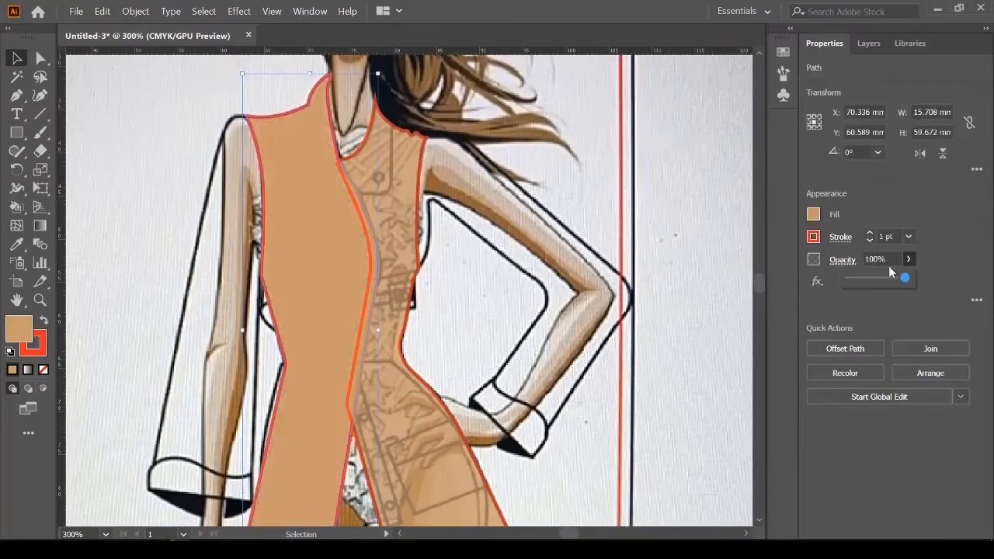
left_click(712, 164)
scroll(382, 205, "up", 1)
left_click(382, 204)
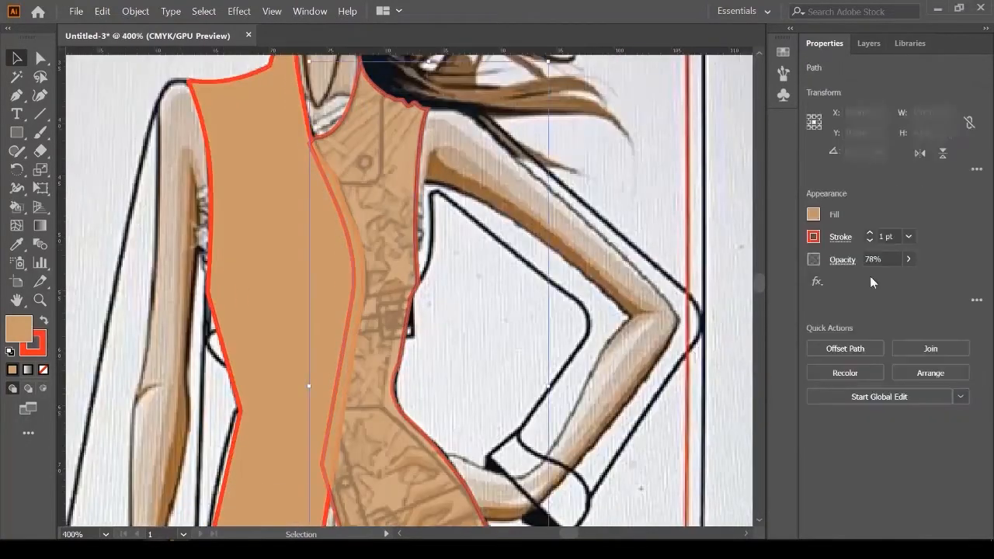
left_click(909, 259)
left_click_drag(904, 282, 915, 280)
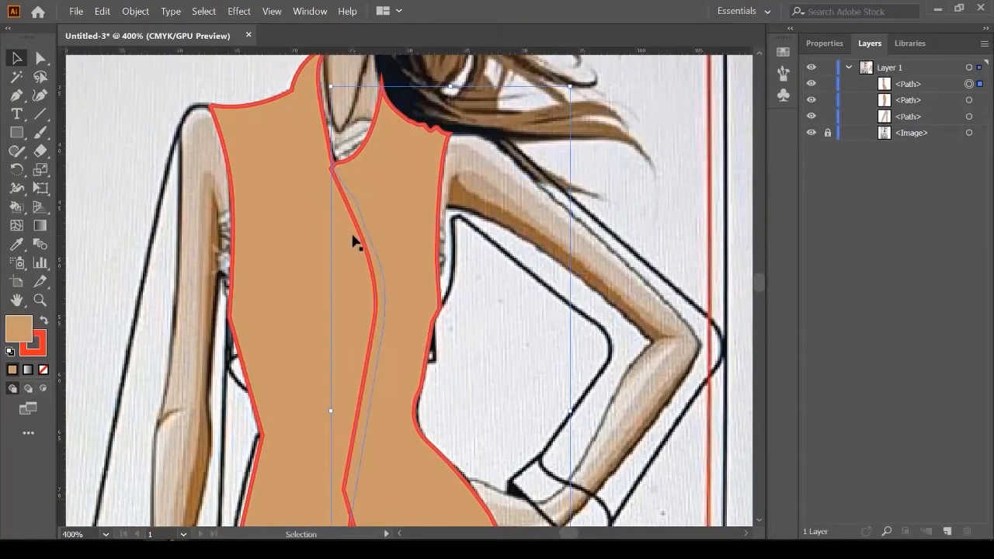
scroll(355, 167, "up", 2)
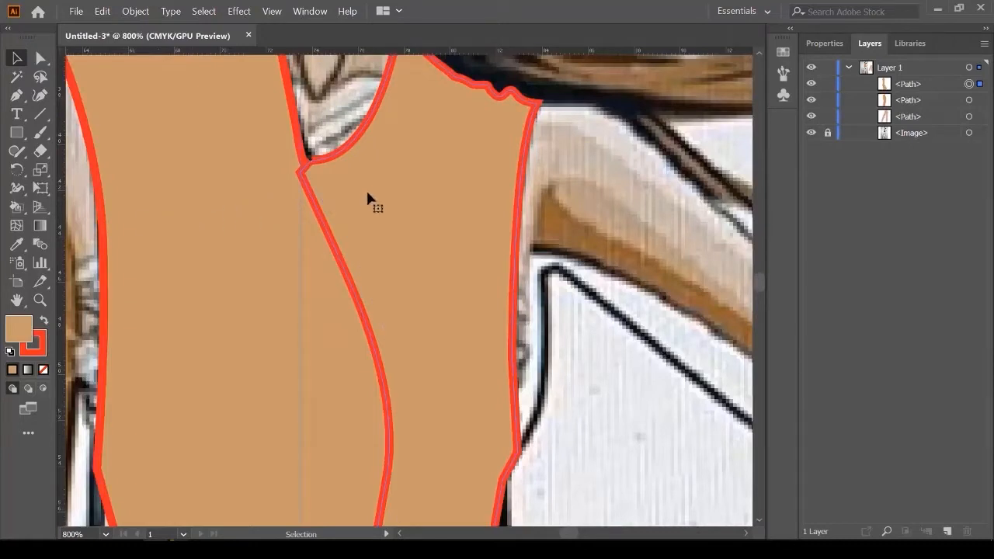
Step: Move the first path below the second in the Layers list and select both jacket panels
left_click(913, 89)
left_click_drag(917, 89, 918, 110)
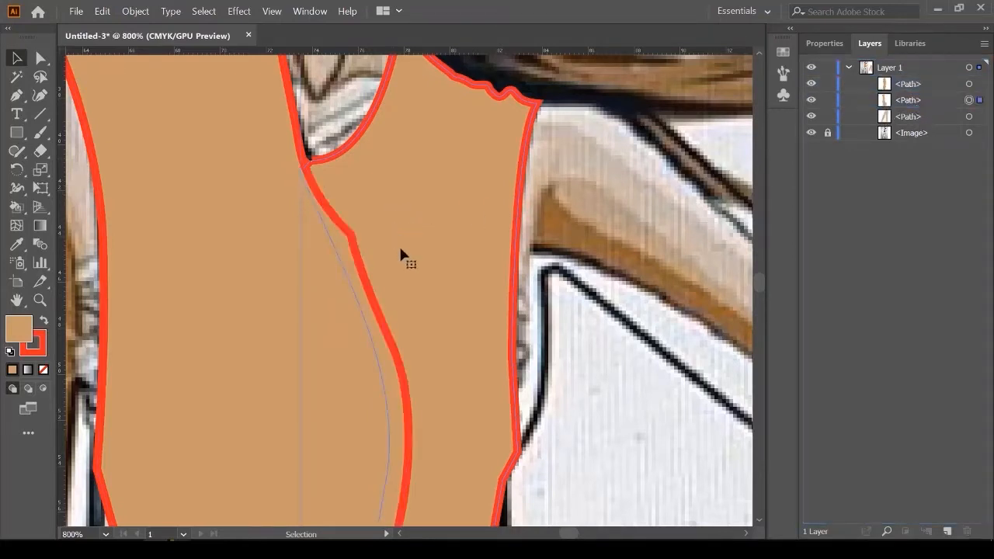
scroll(401, 249, "down", 2)
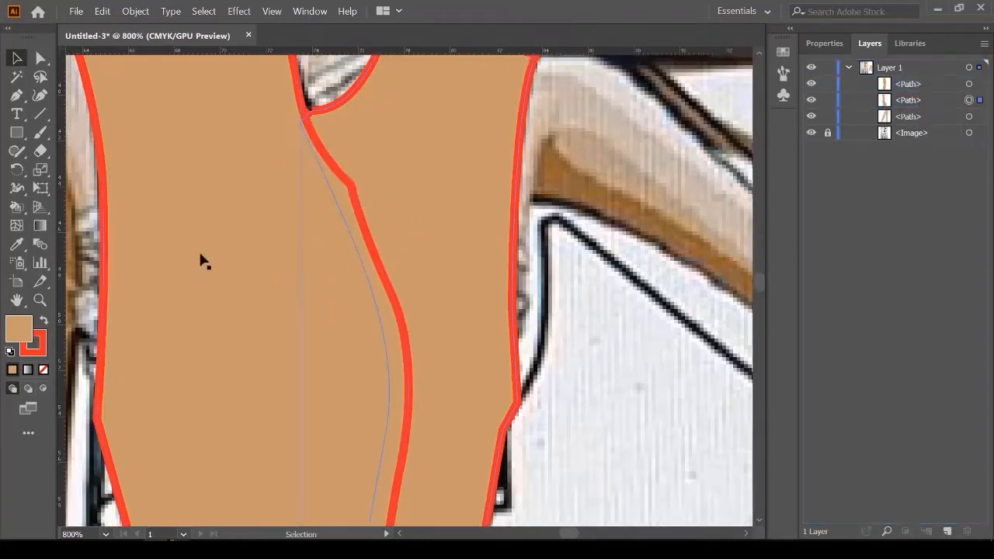
scroll(377, 200, "down", 4)
scroll(329, 350, "down", 1)
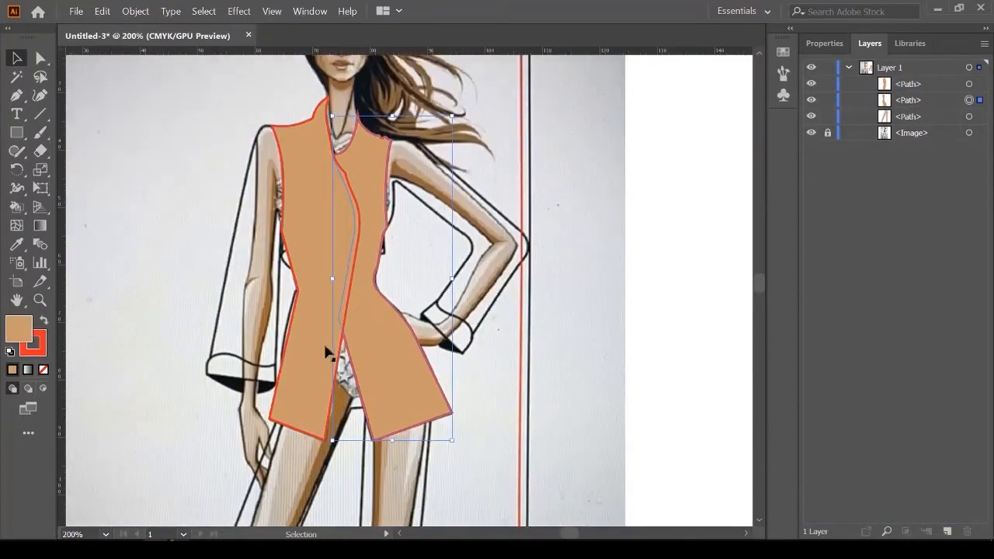
scroll(350, 336, "up", 2)
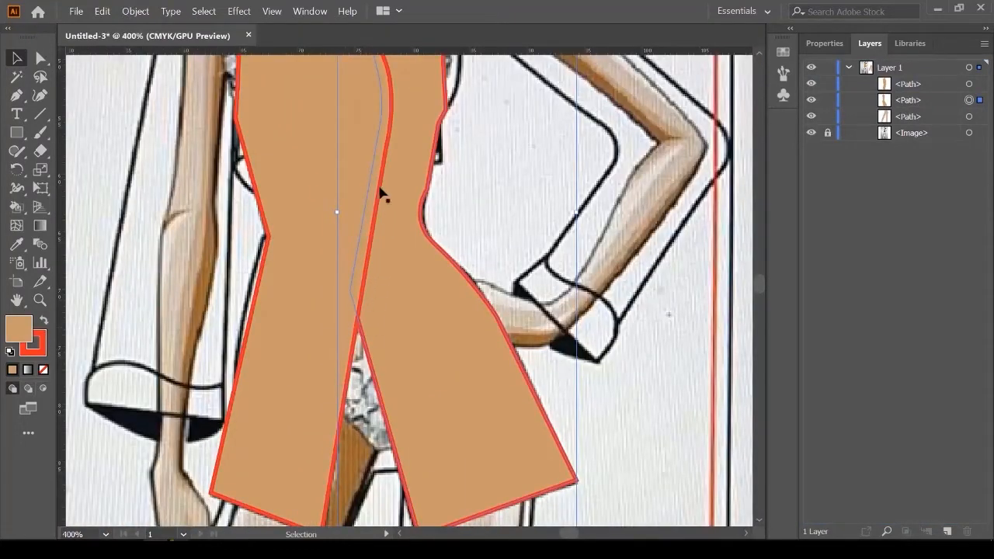
scroll(357, 325, "down", 4)
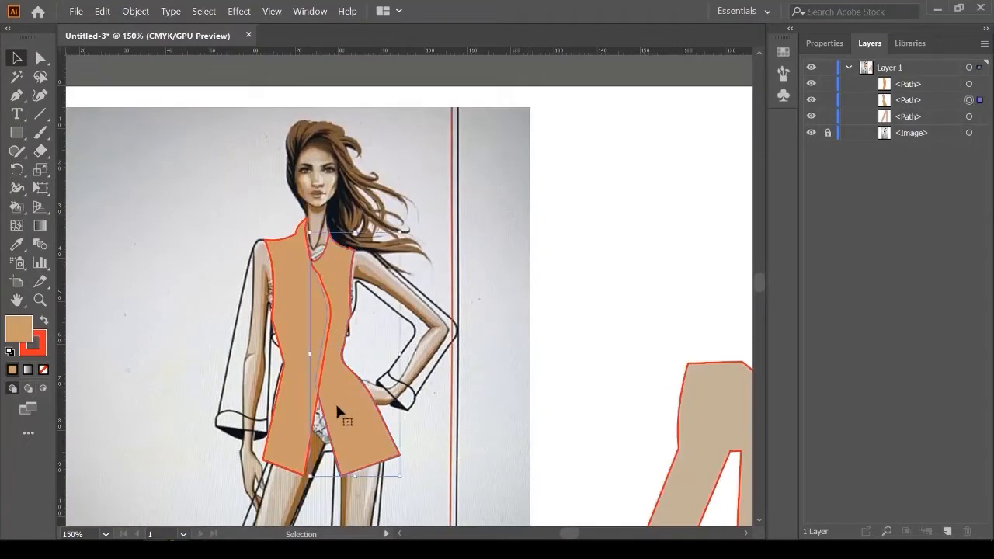
left_click(298, 373, "shift")
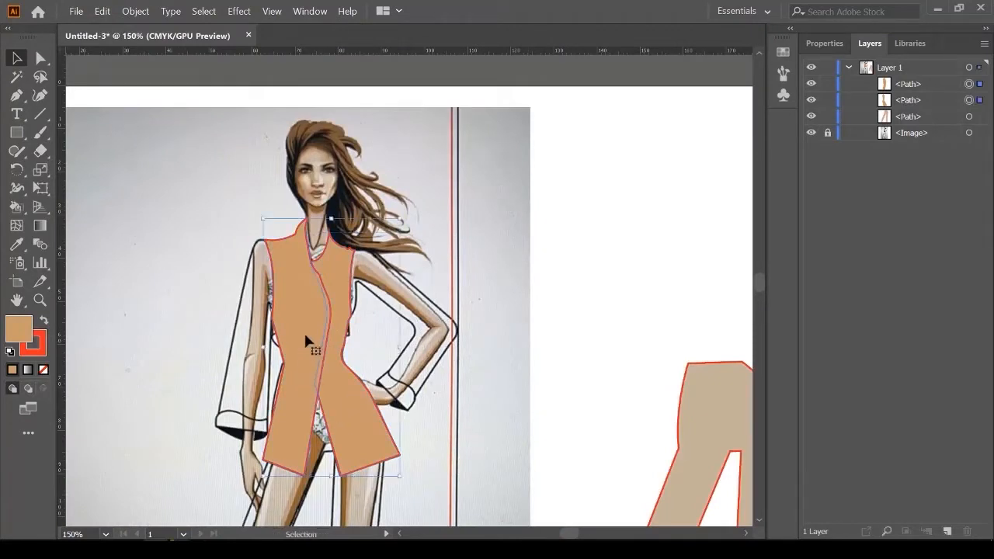
Step: Drag both tan jacket panels right, beside the tan trousers
left_click_drag(305, 337, 593, 325)
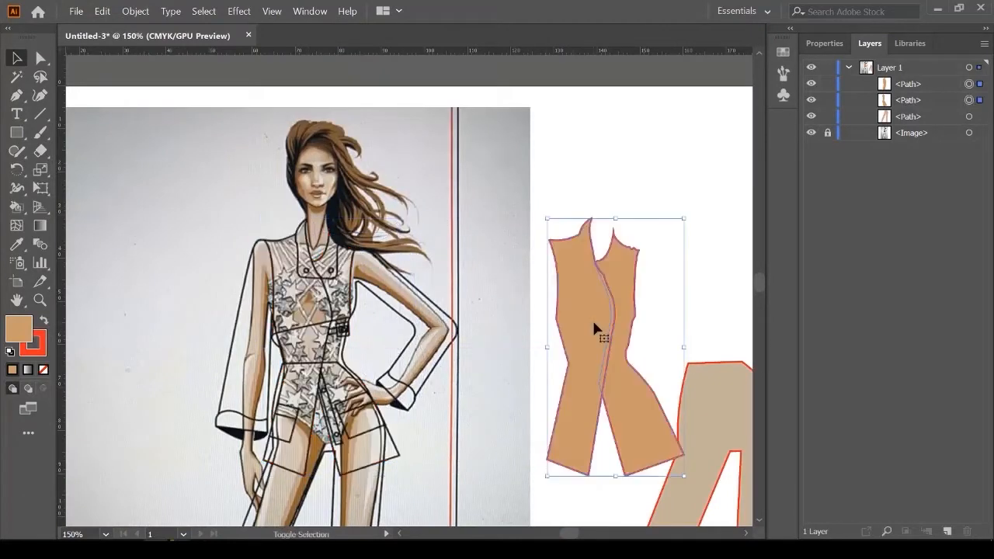
key("space")
left_click_drag(655, 322, 561, 287)
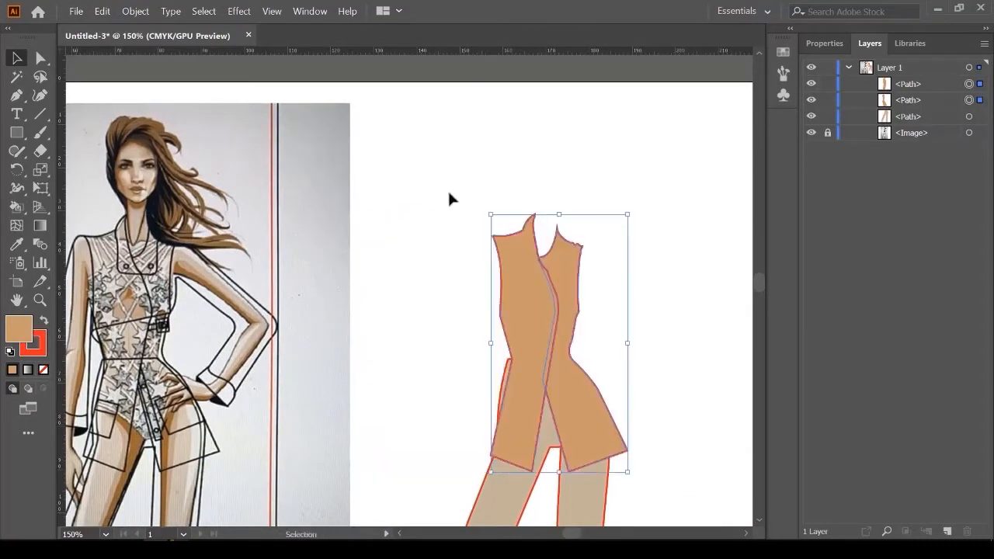
left_click(448, 191)
scroll(490, 238, "down", 1)
scroll(222, 287, "up", 2)
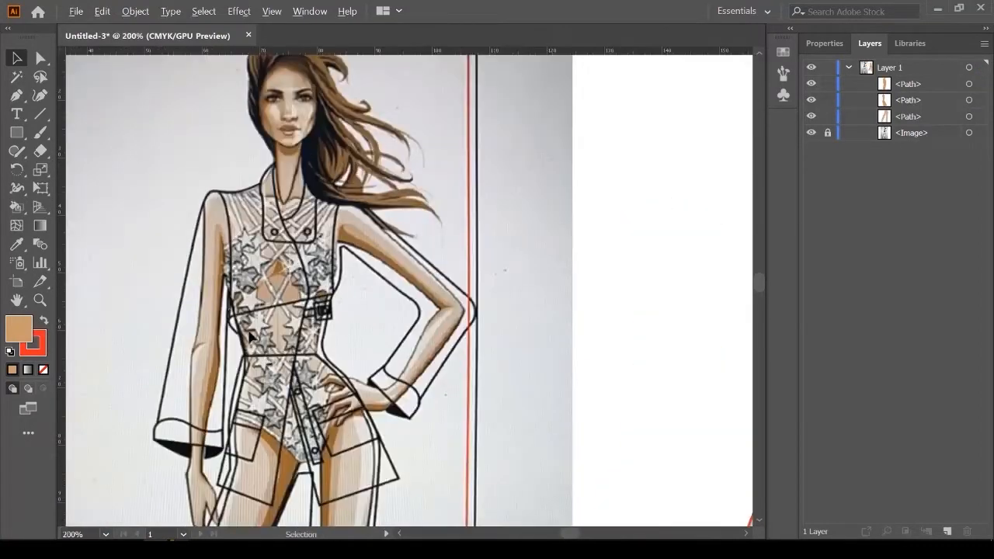
Step: Bring the torso and bent arm into view and set the Pen tool's fill to None
scroll(250, 336, "up", 1)
left_click_drag(271, 351, 312, 363)
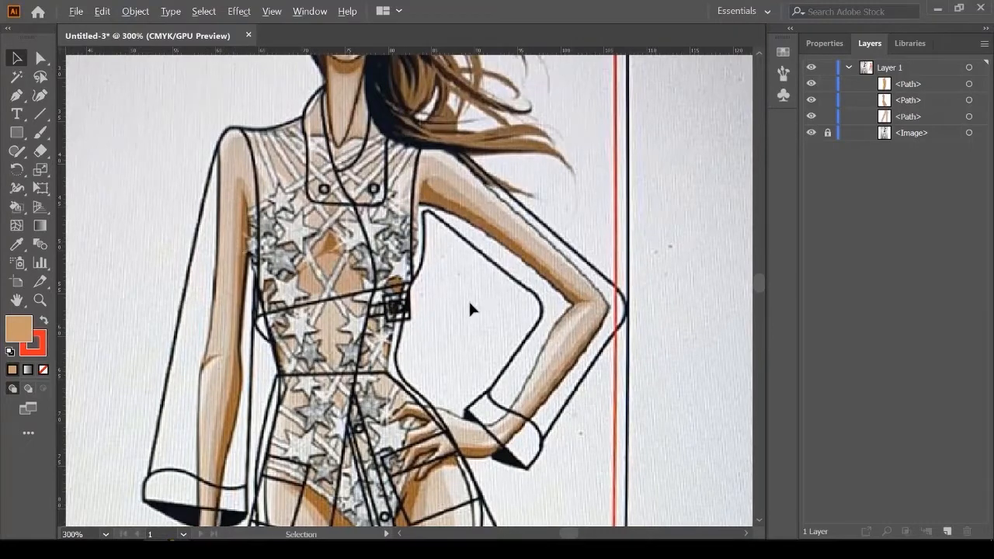
scroll(469, 304, "up", 1)
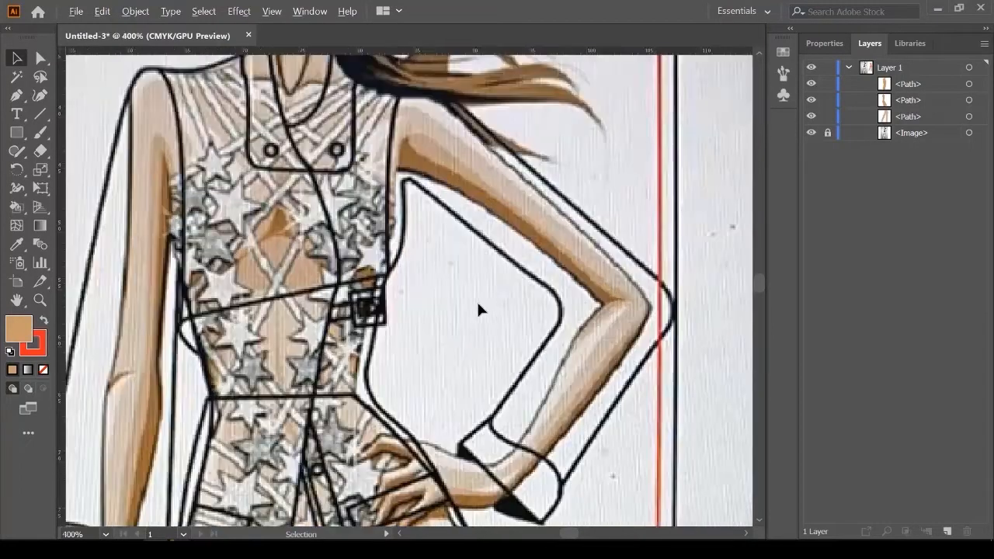
left_click(26, 96)
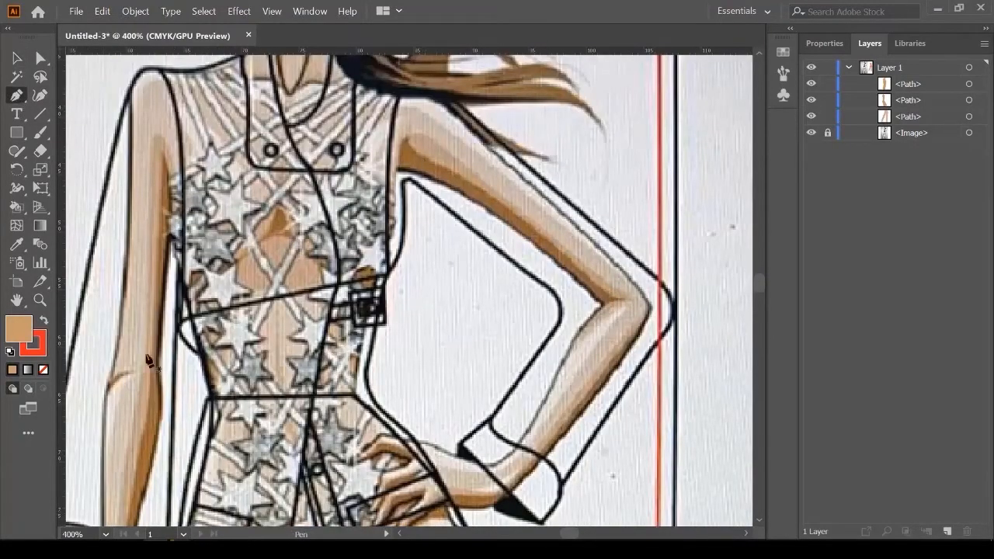
left_click(832, 45)
left_click(813, 214)
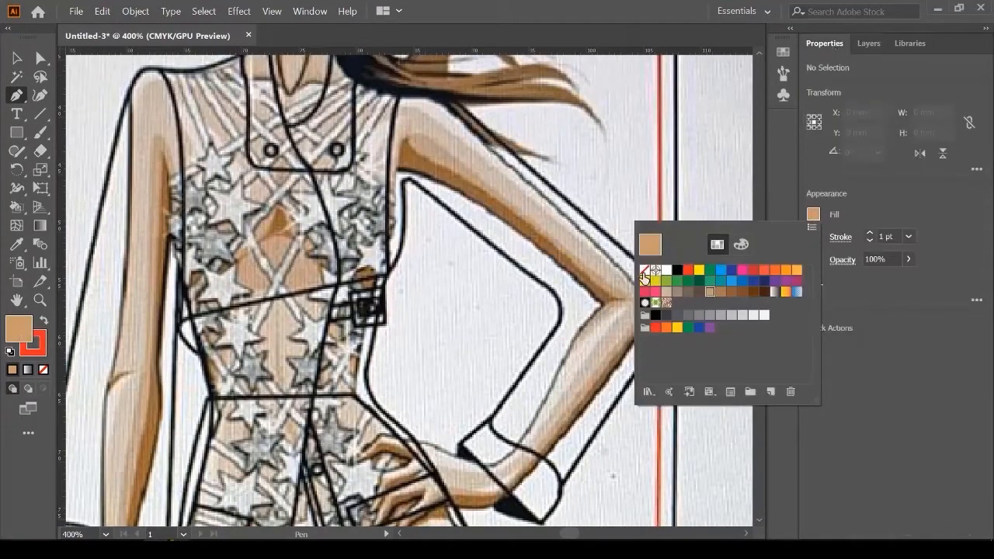
left_click(645, 270)
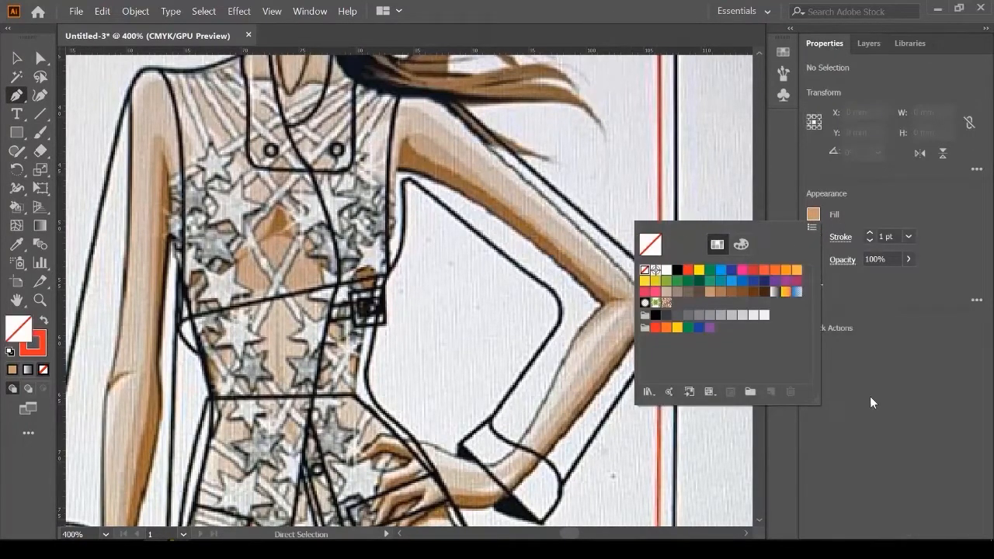
left_click(891, 353)
scroll(387, 311, "down", 1)
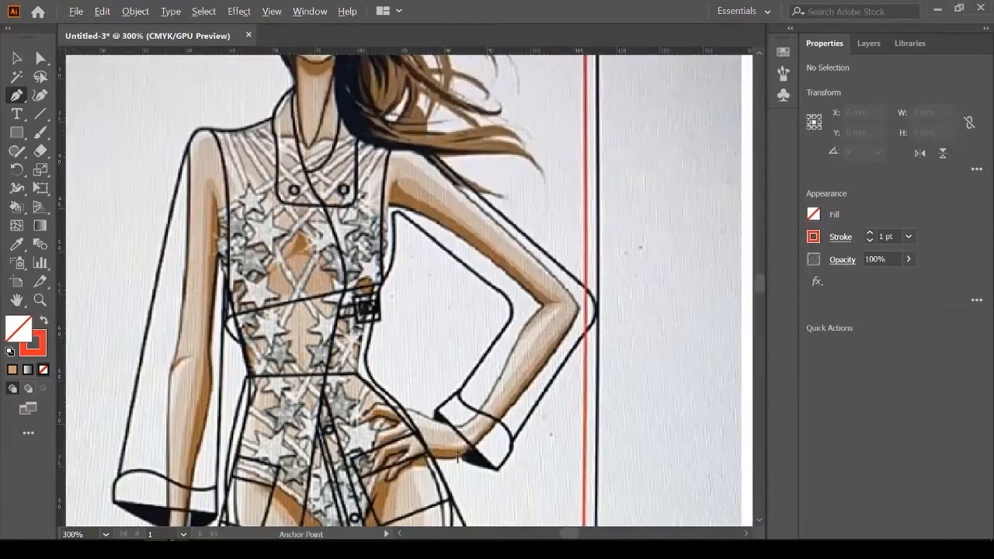
Step: Begin the red sleeve path at the cuff's bottom edge, curving around its outer corner
scroll(529, 509, "up", 3)
scroll(287, 249, "up", 1)
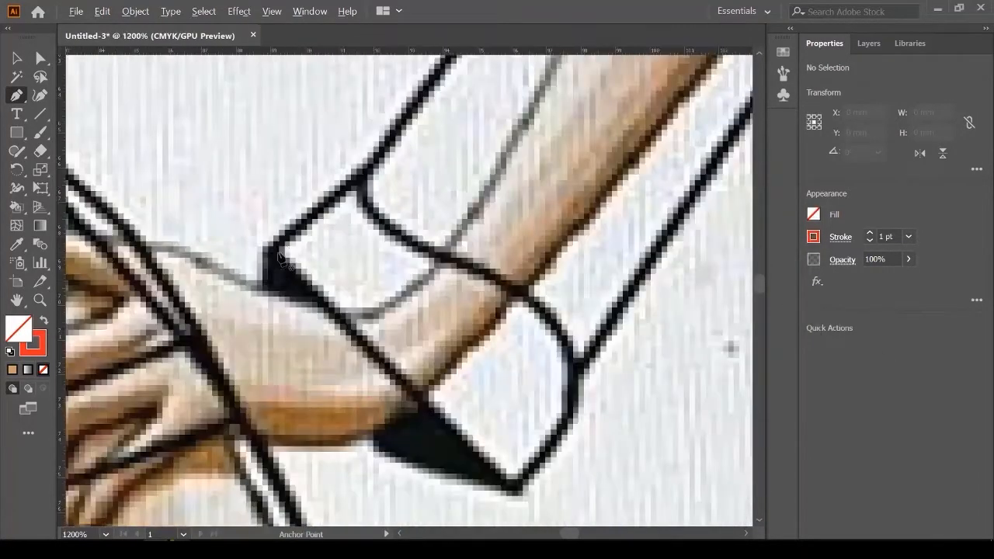
left_click(513, 488)
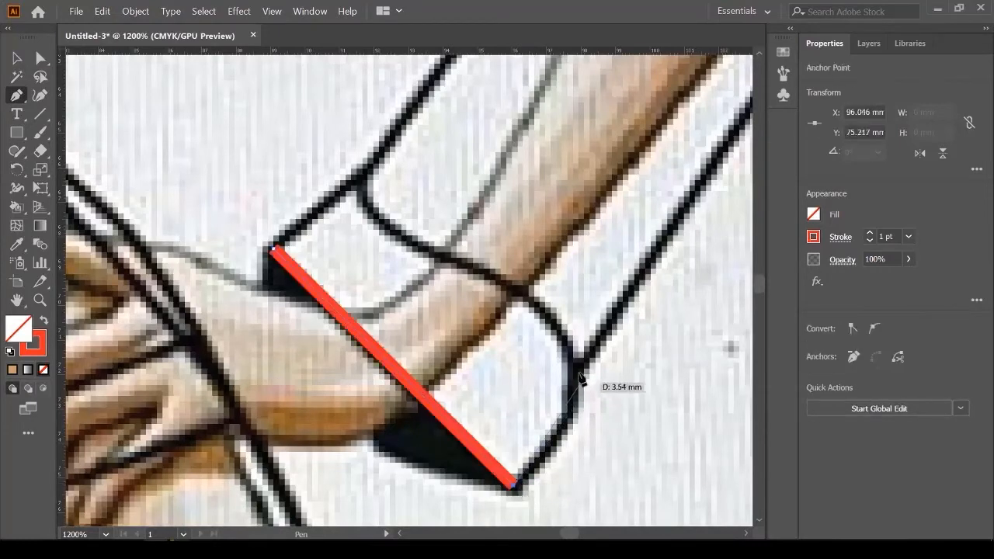
scroll(424, 415, "down", 2)
scroll(443, 364, "up", 1)
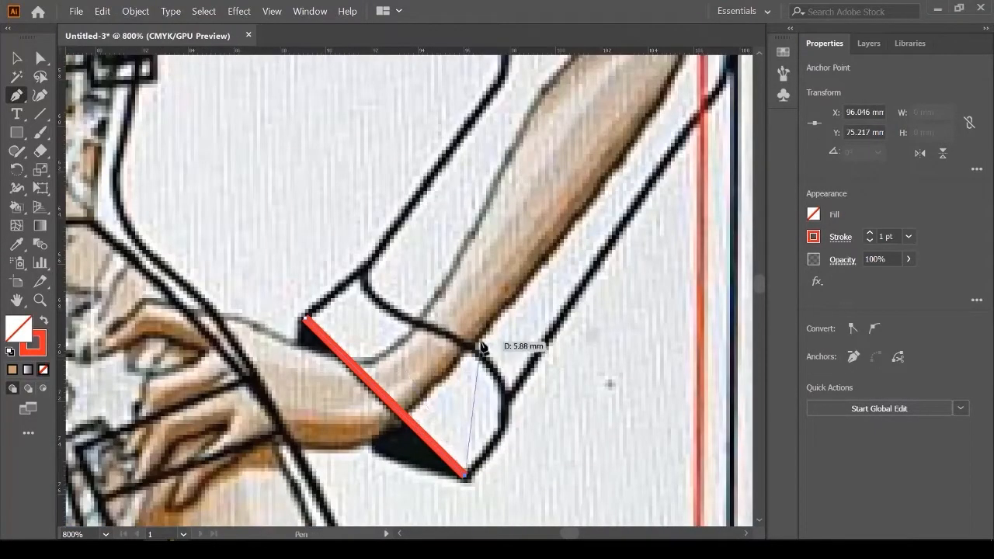
scroll(514, 400, "up", 1)
left_click_drag(504, 394, 497, 350)
key("alt")
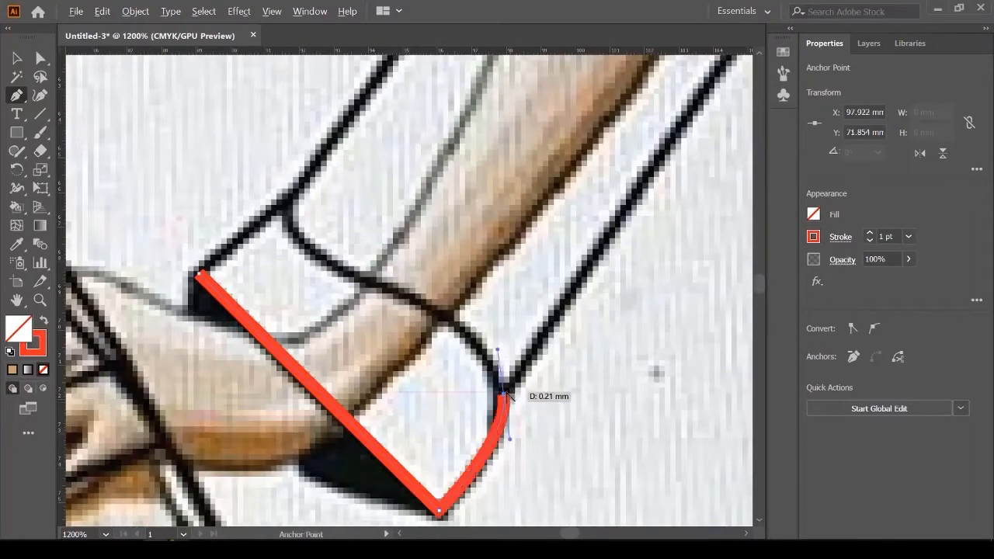
scroll(566, 340, "down", 4)
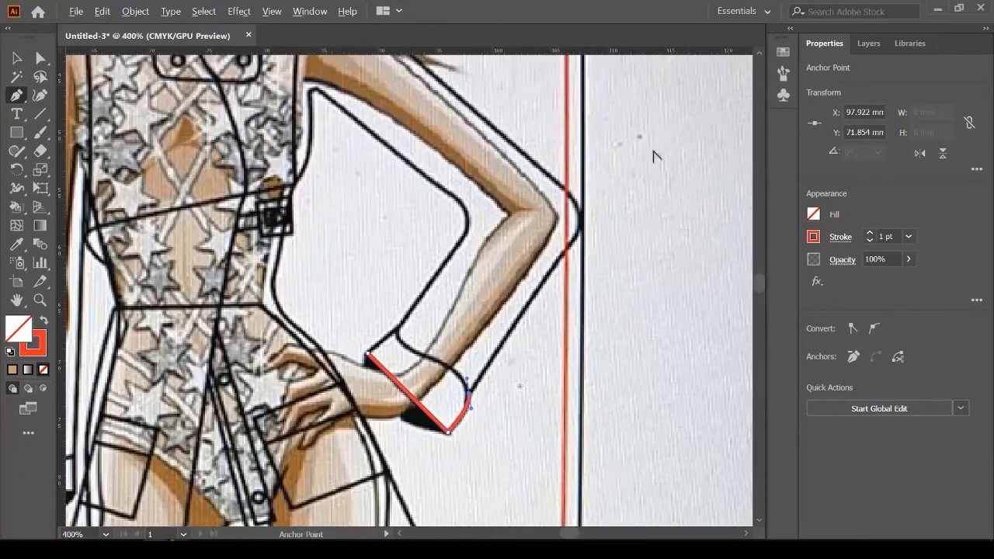
scroll(535, 289, "up", 3)
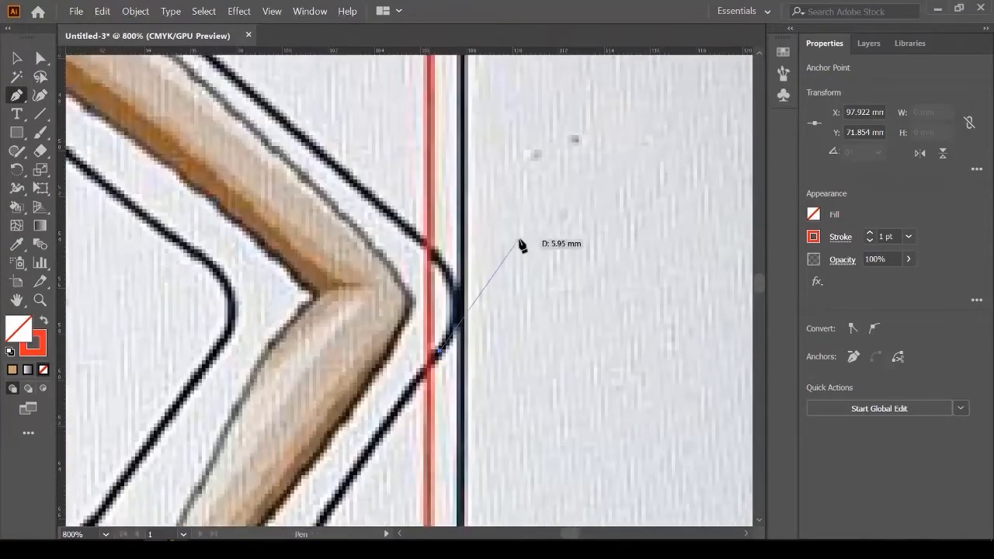
scroll(510, 261, "down", 3)
scroll(476, 326, "up", 3)
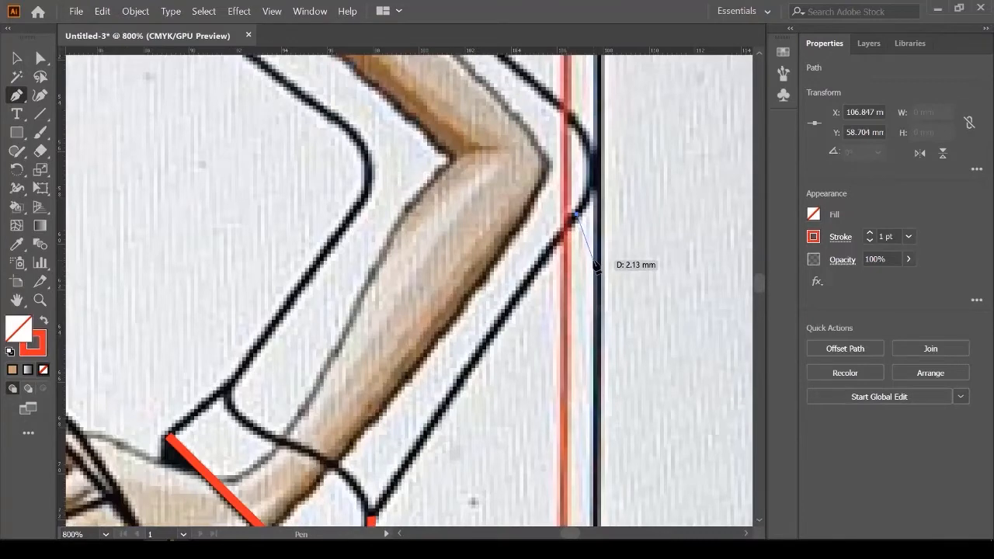
key("ctrl+z")
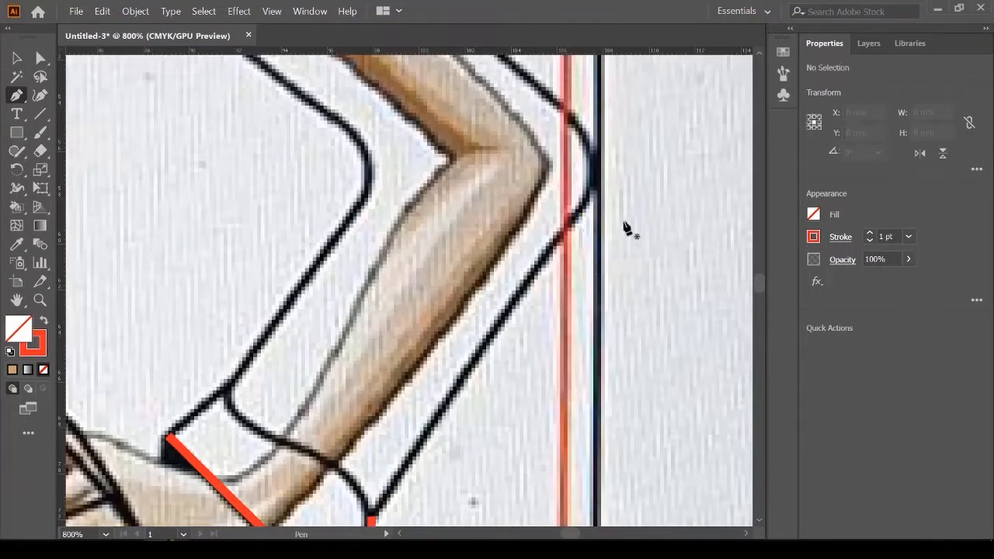
Step: Extend the red path up the sleeve's outer edge, around the elbow and along the shoulder
scroll(330, 348, "down", 3)
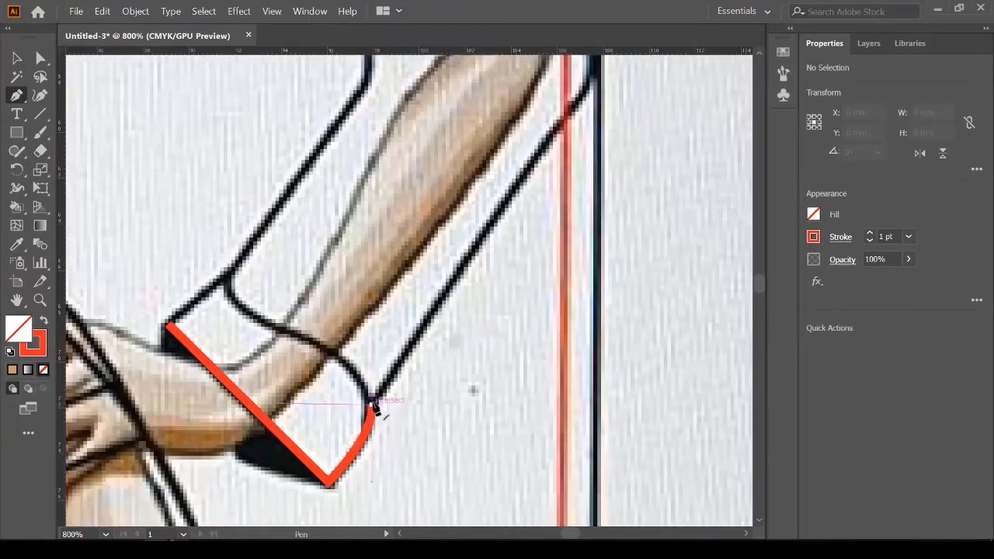
left_click(374, 406)
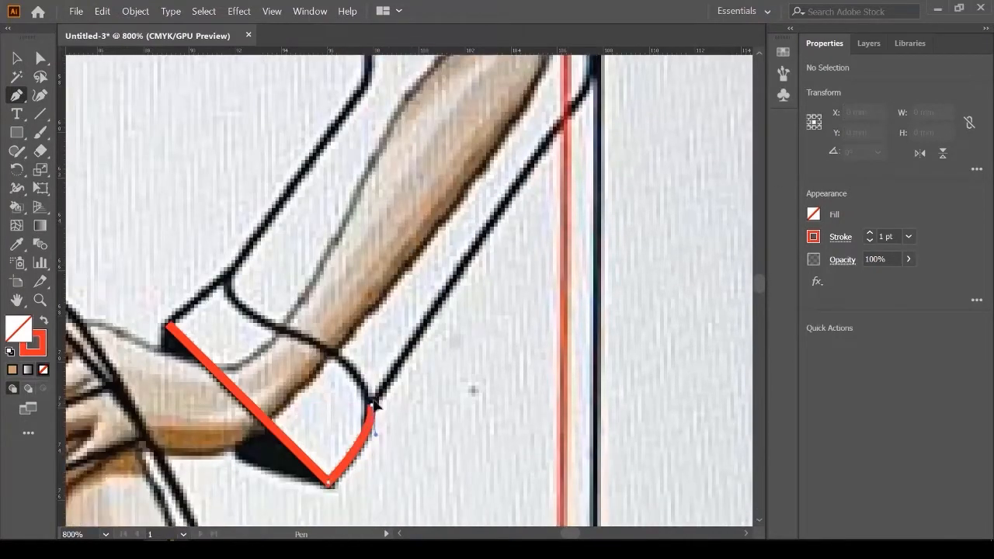
left_click(472, 248)
scroll(528, 240, "up", 4)
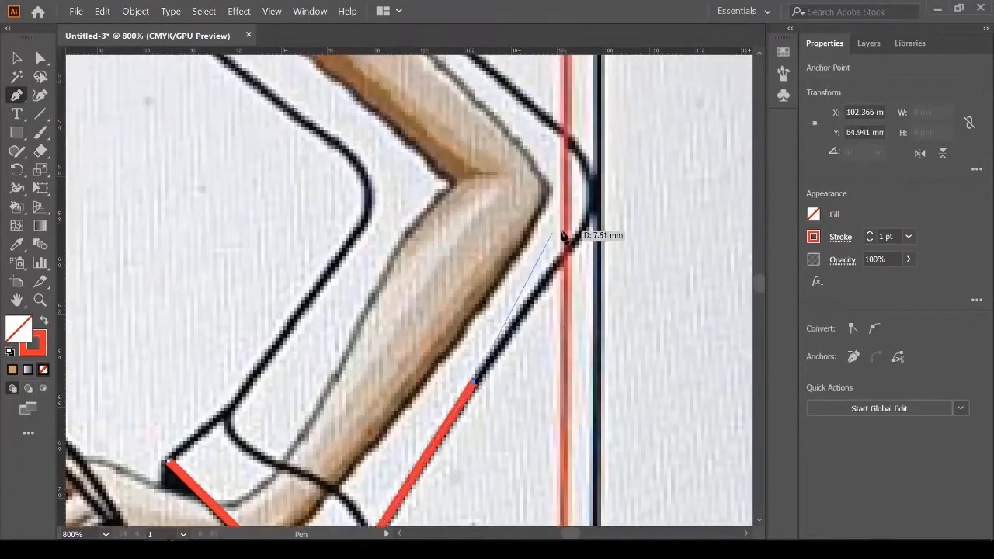
left_click(575, 247)
scroll(578, 249, "up", 2)
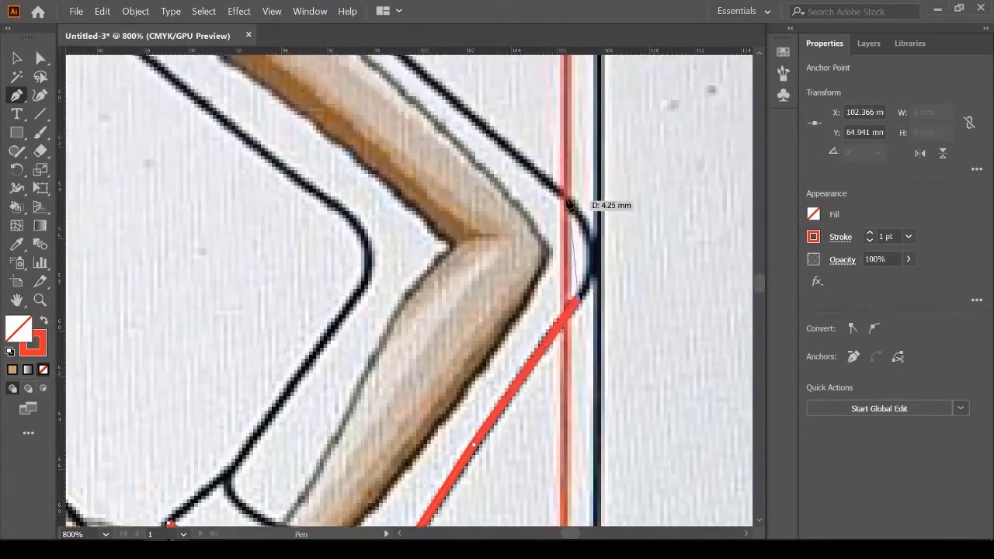
left_click_drag(563, 195, 508, 149)
scroll(506, 148, "up", 6)
scroll(483, 256, "down", 2)
scroll(342, 165, "up", 2)
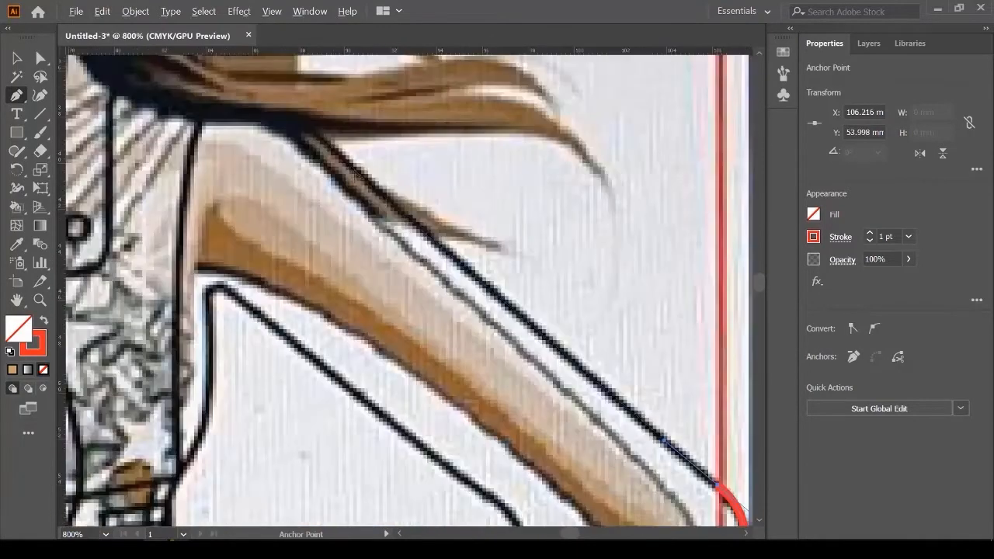
left_click(401, 210)
scroll(400, 210, "down", 2)
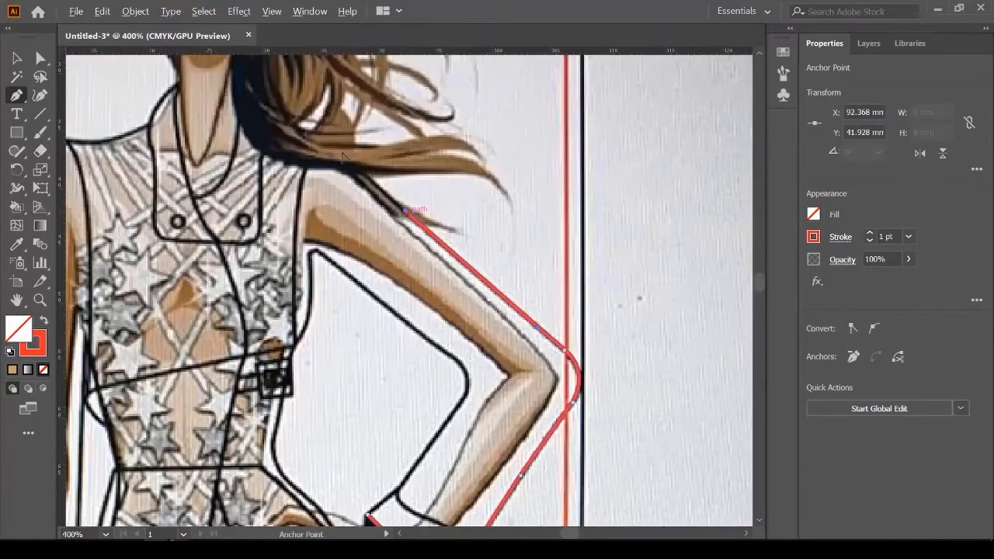
scroll(342, 157, "up", 2)
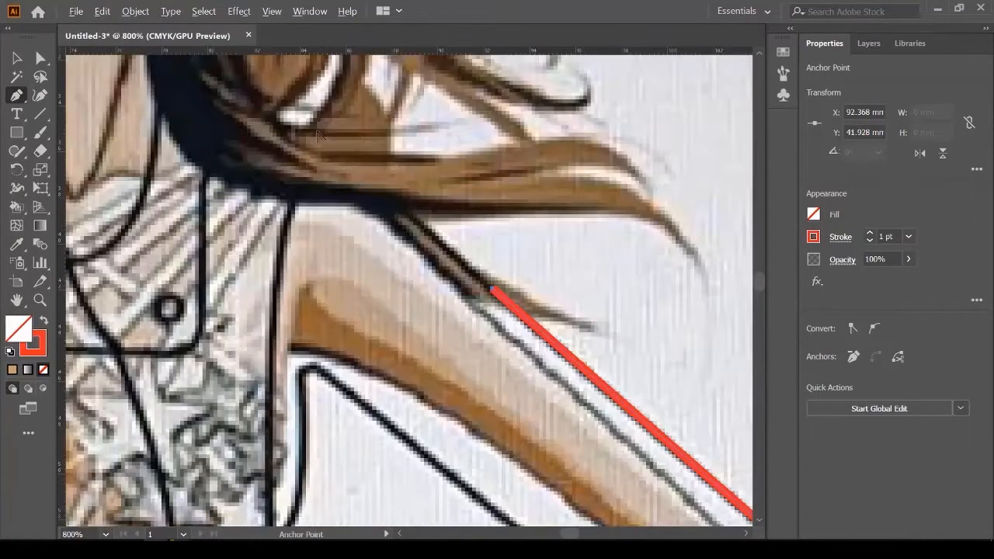
left_click(410, 211)
scroll(326, 206, "up", 1)
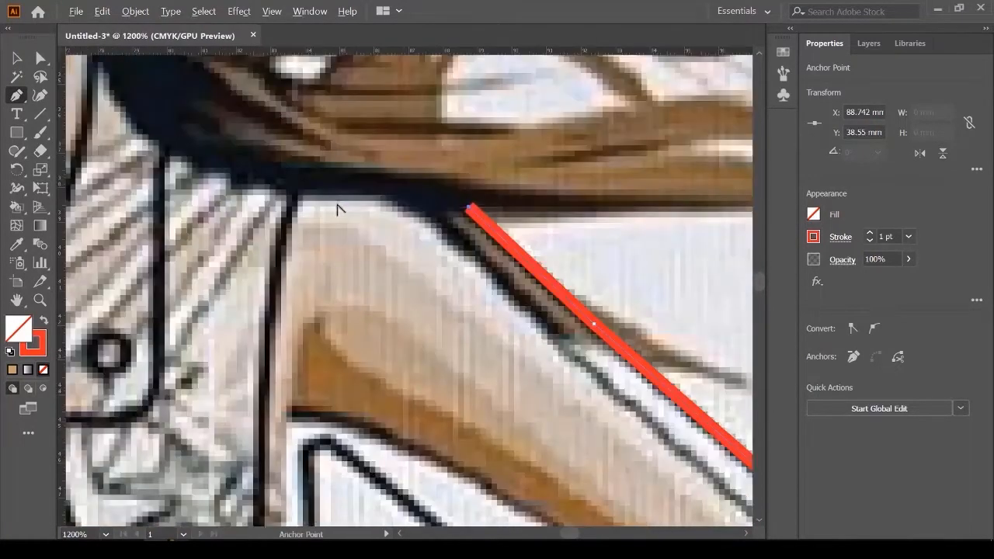
left_click(419, 193)
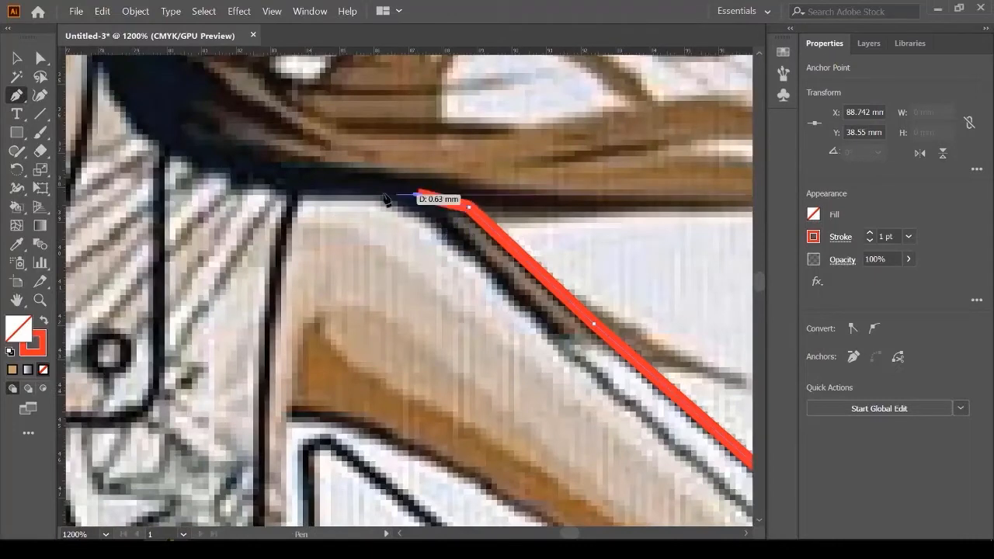
left_click(346, 188)
left_click(296, 191)
Step: Trace the inner arm and forearm edges back down and close the outline at the cuff
scroll(310, 365, "down", 1)
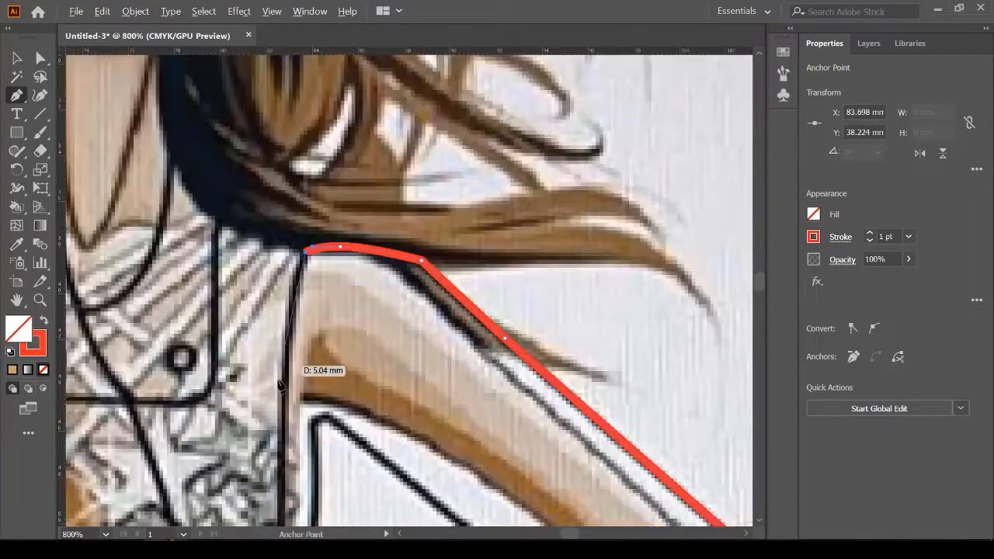
scroll(282, 384, "down", 3)
left_click_drag(282, 306, 281, 350)
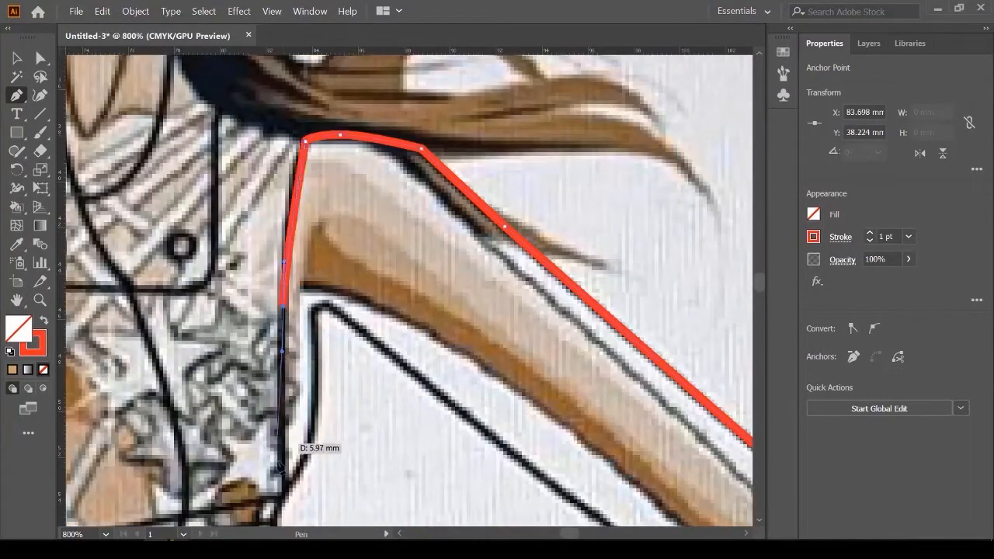
left_click_drag(285, 479, 296, 492)
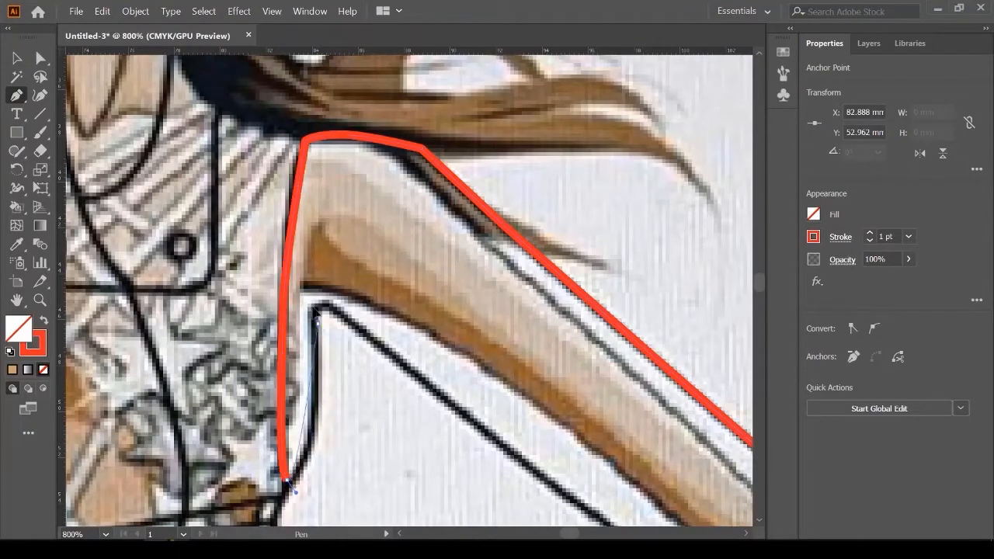
left_click(317, 322)
left_click(389, 344)
scroll(411, 359, "down", 3)
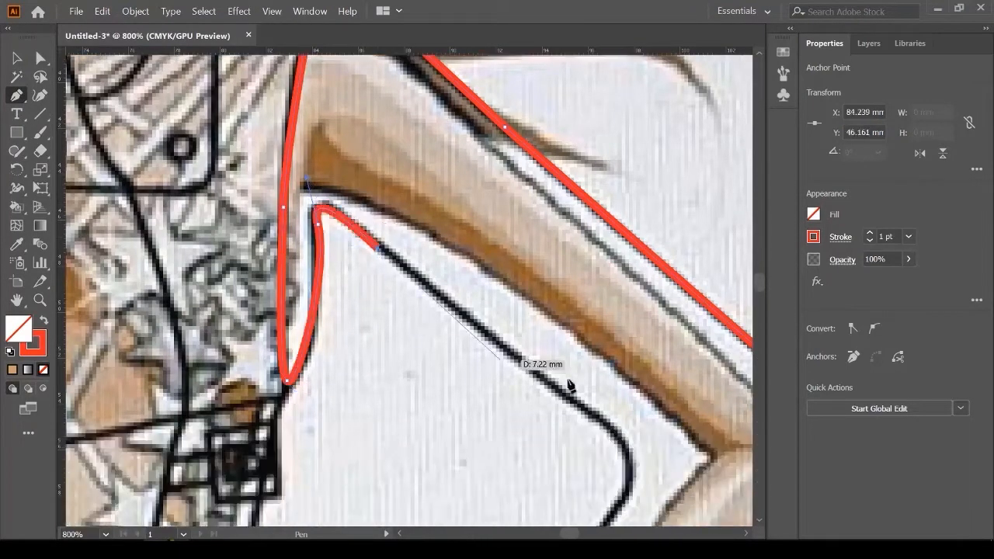
left_click(589, 415)
scroll(531, 340, "down", 2)
left_click_drag(617, 326, 576, 385)
scroll(593, 295, "down", 5)
left_click(488, 314)
scroll(472, 331, "up", 1)
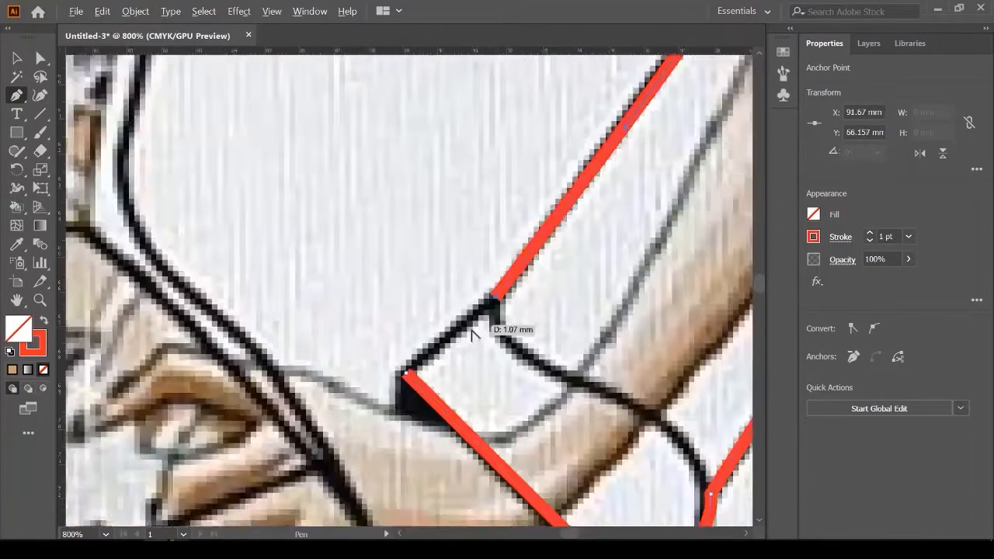
scroll(473, 334, "up", 1)
left_click(357, 390)
scroll(359, 388, "down", 2)
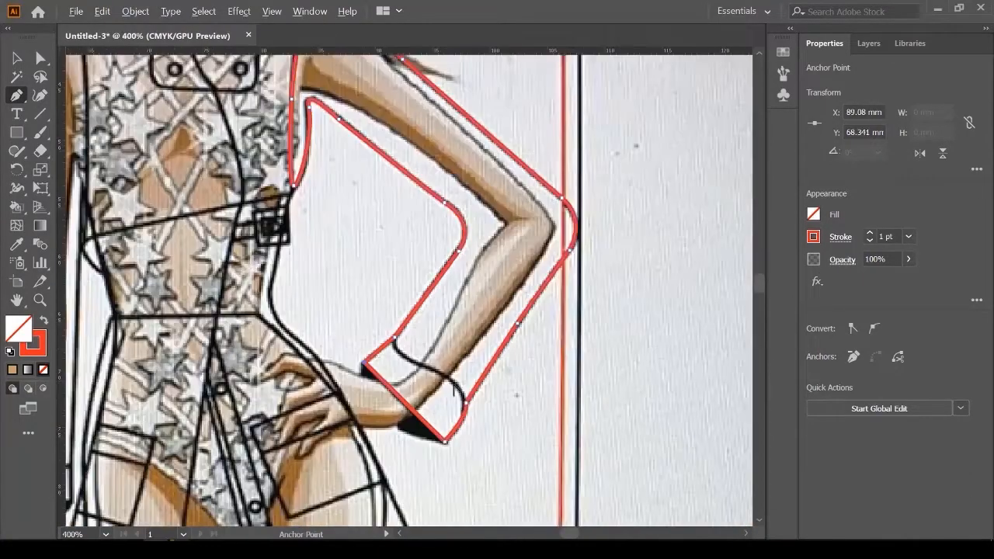
Step: Pen-draw a curved cuff line across the sleeve's wrist end, past the outline
scroll(466, 390, "up", 1)
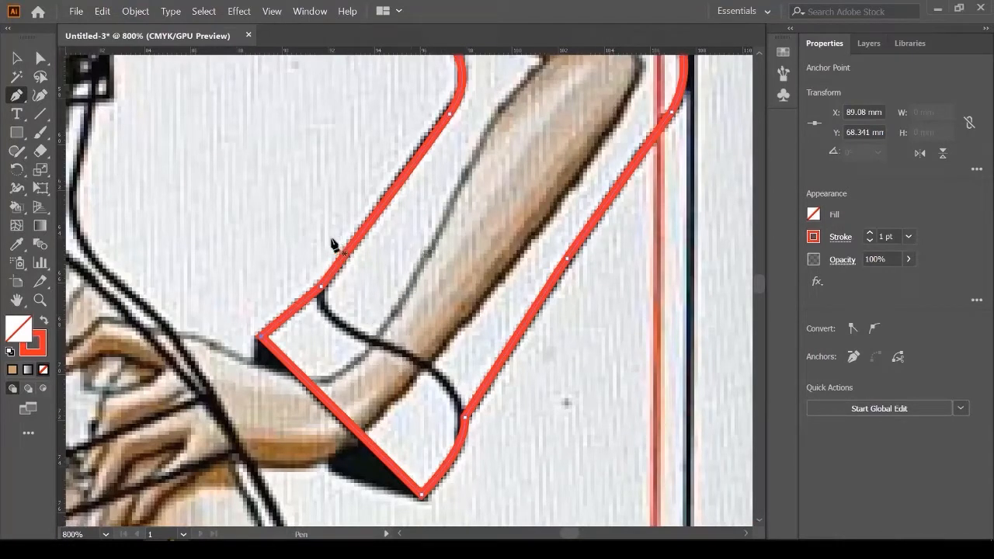
left_click(311, 209)
left_click_drag(338, 325, 362, 341)
left_click_drag(470, 437, 478, 500)
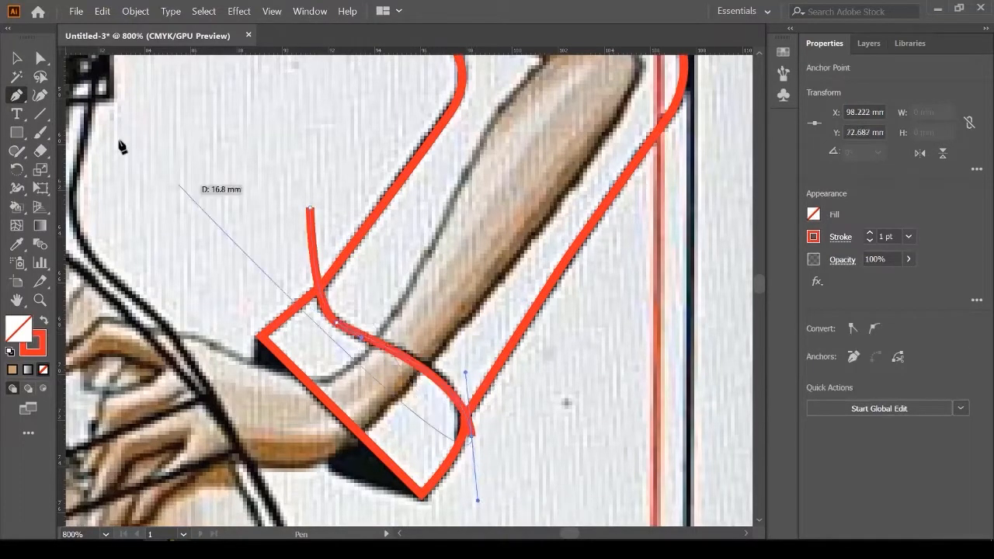
Step: Select the sleeve outline with the cuff line and split them with Pathfinder Divide
left_click(27, 59)
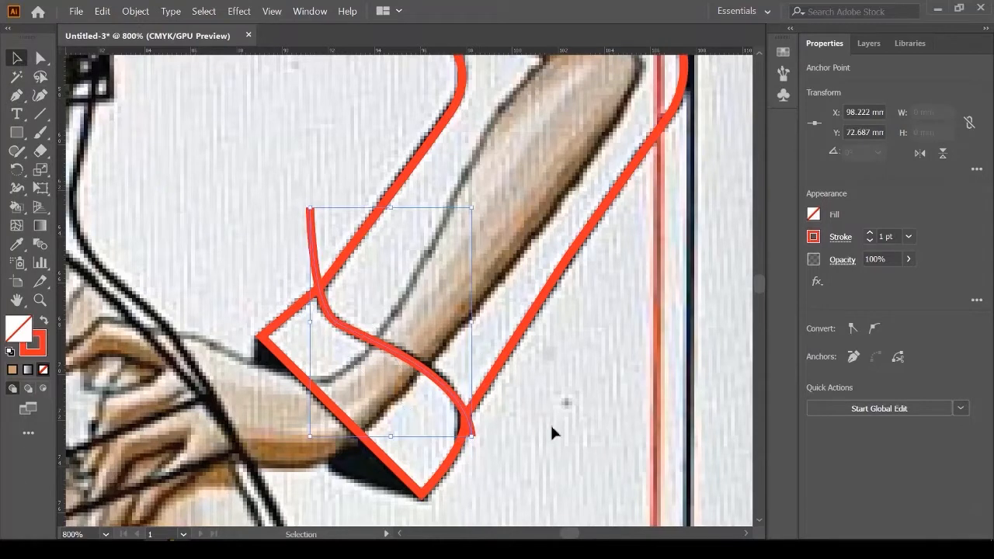
left_click(369, 277)
left_click(313, 249)
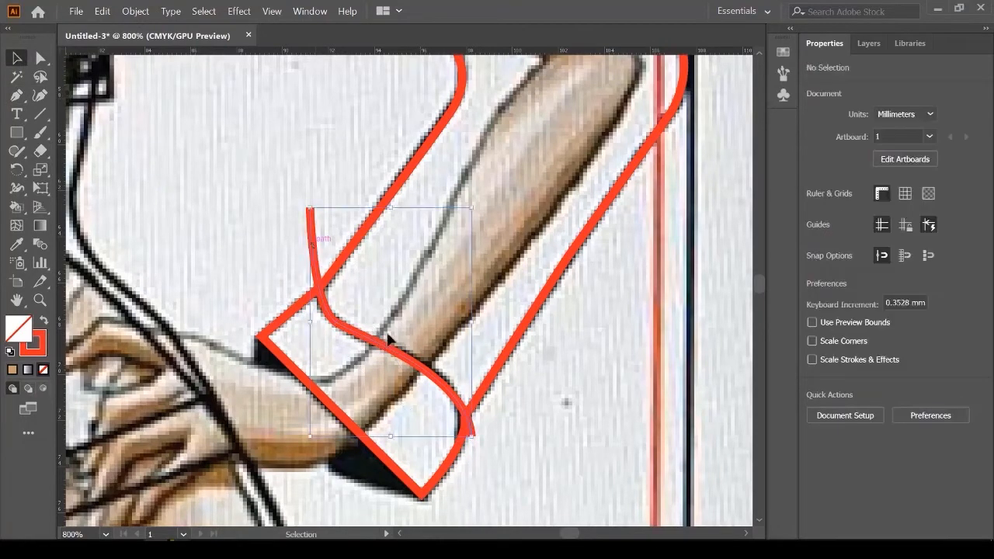
left_click(551, 284, "shift")
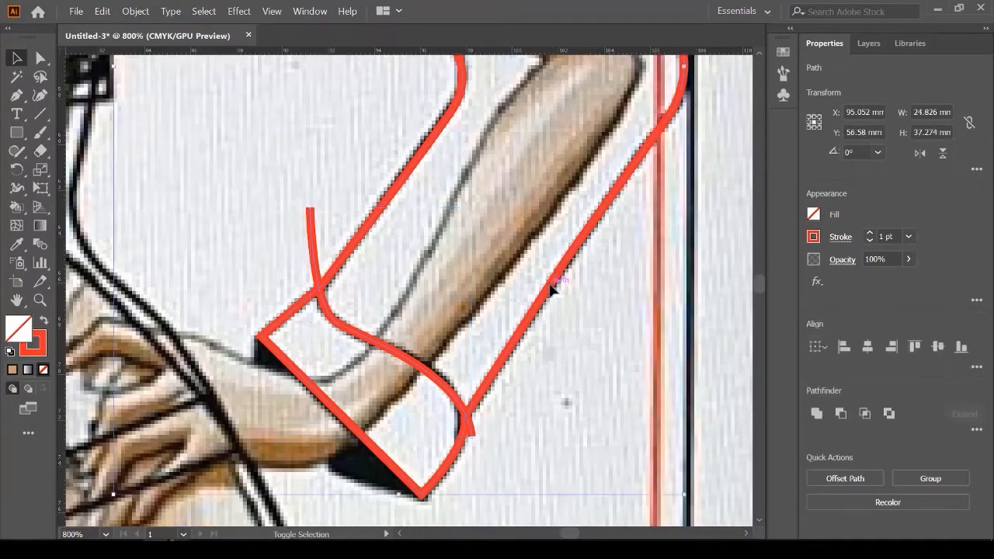
scroll(338, 310, "up", 2)
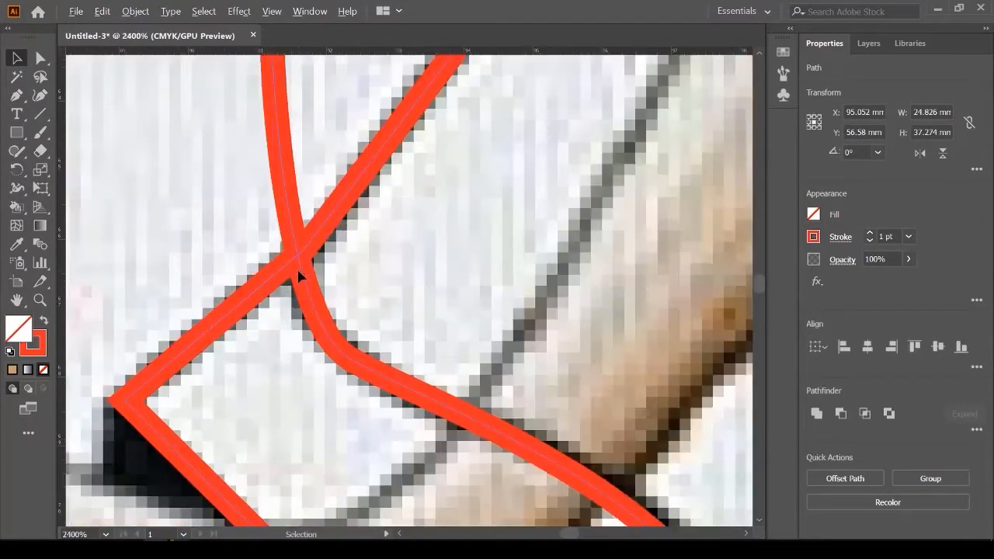
scroll(373, 280, "down", 2)
scroll(368, 281, "down", 1)
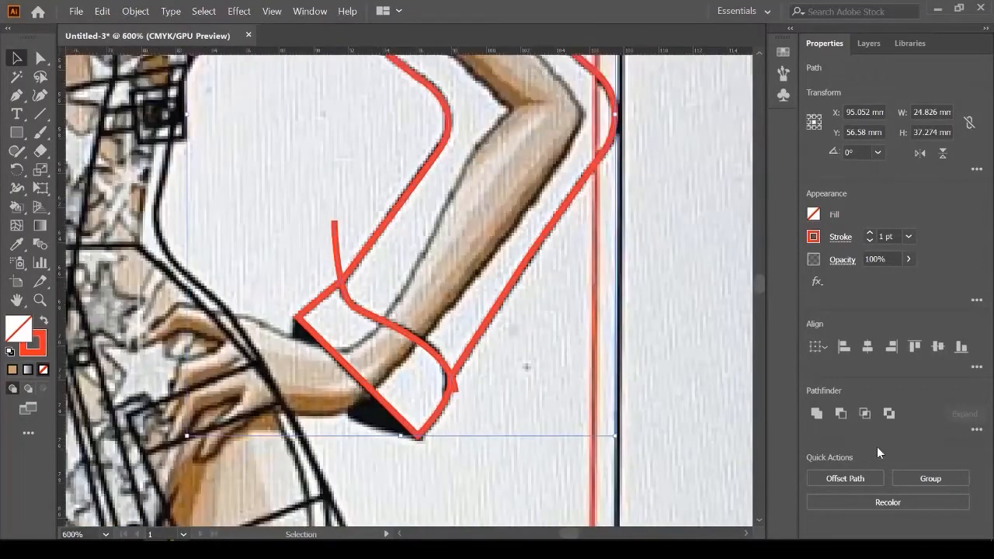
left_click(978, 430)
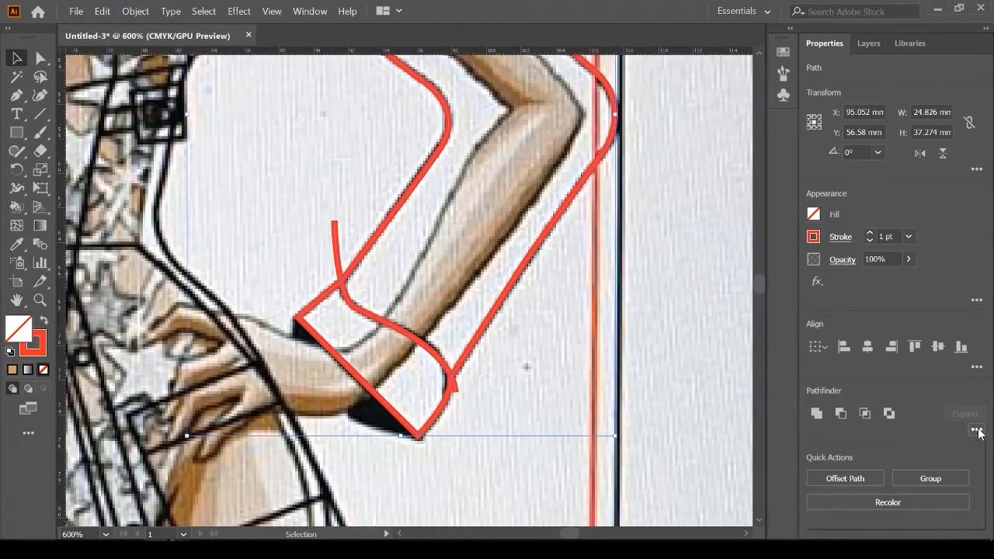
left_click(822, 516)
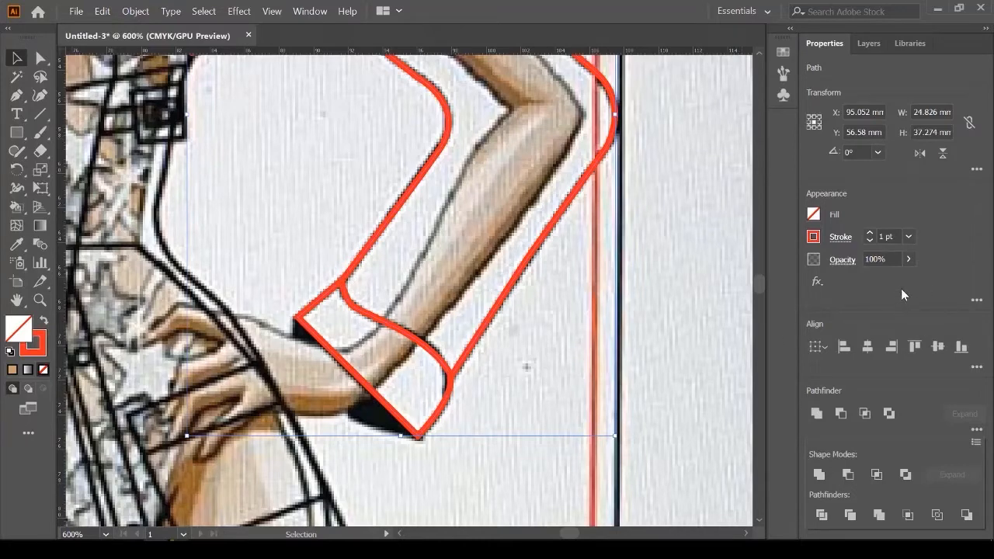
Step: Ungroup the divided pieces and test-move the cuff to confirm it is separate
key("ctrl+shift+a")
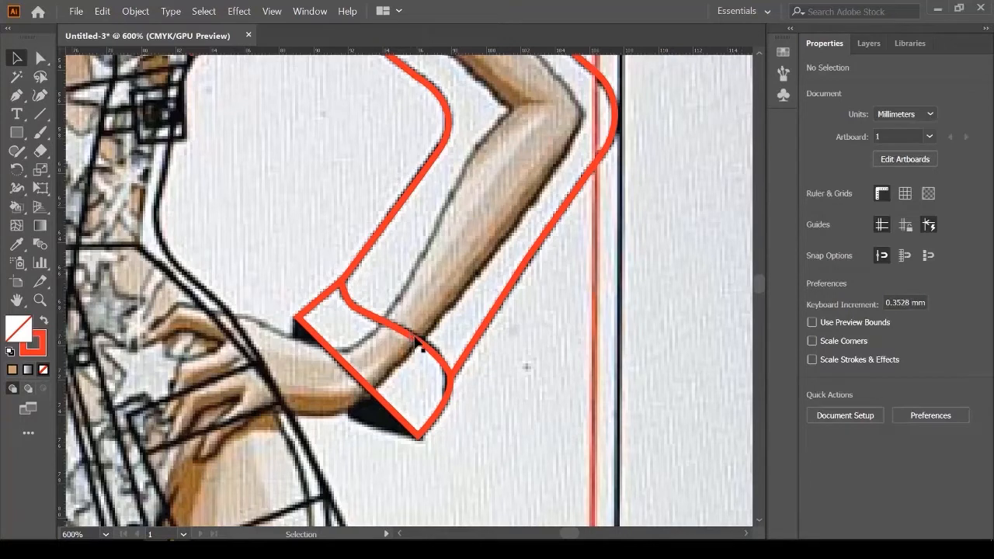
left_click(423, 349)
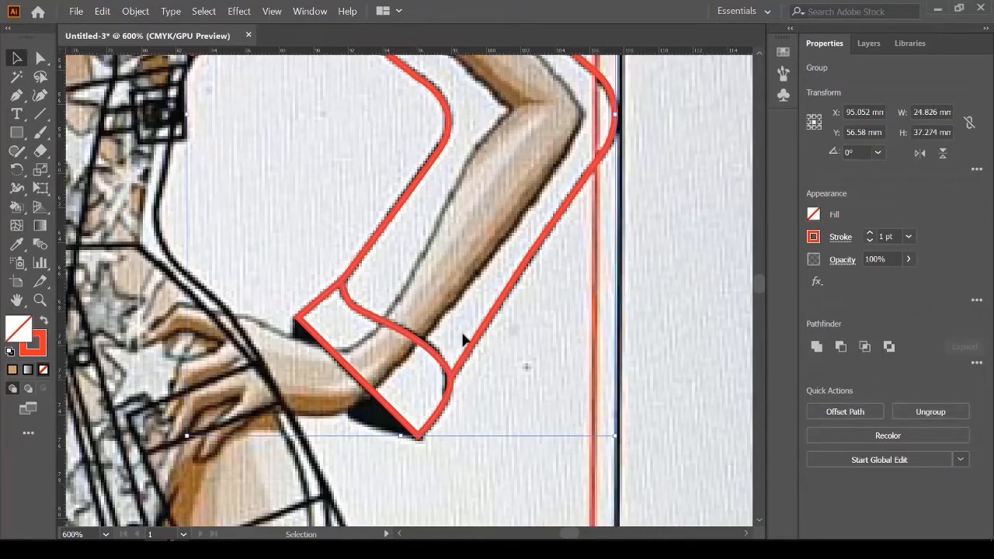
left_click(934, 412)
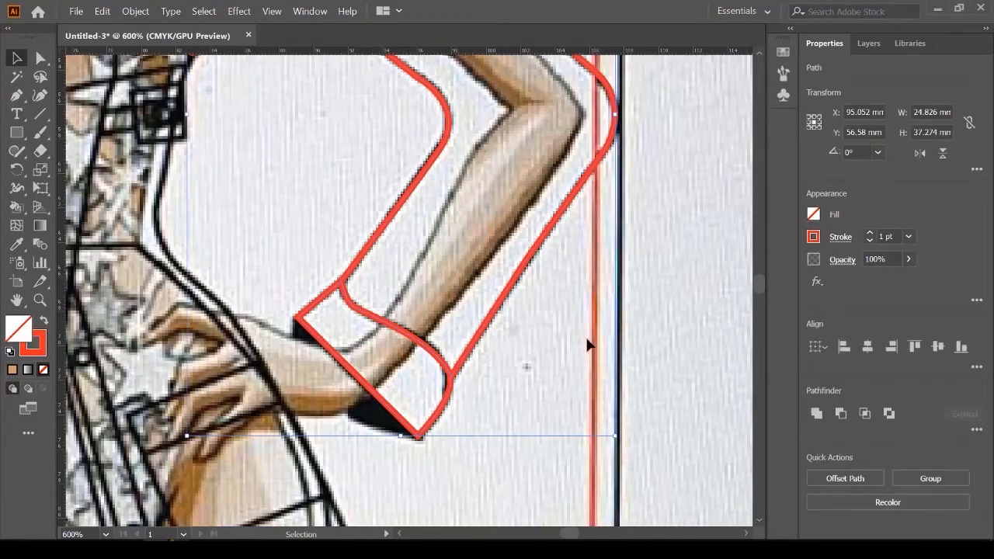
left_click(409, 365)
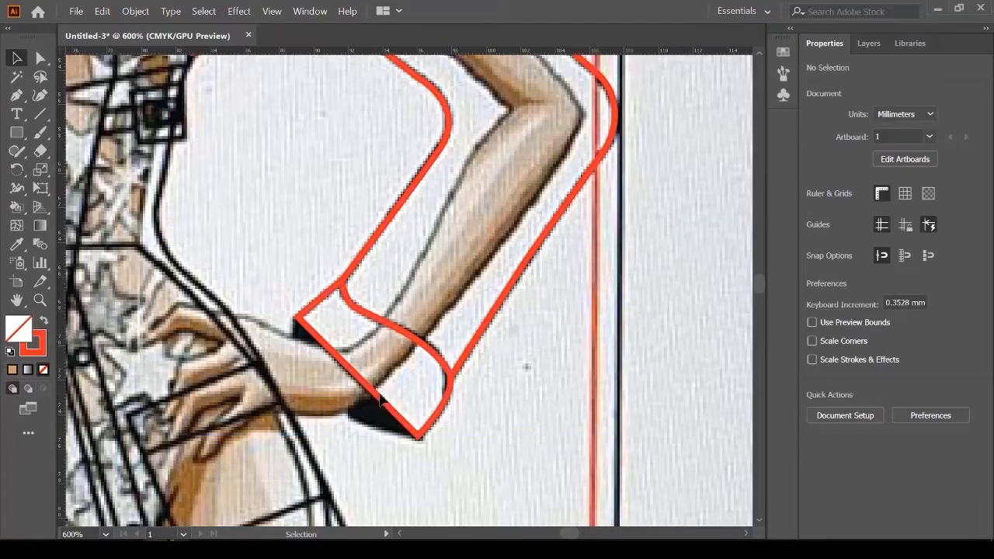
left_click_drag(378, 400, 361, 424)
key("ctrl+z")
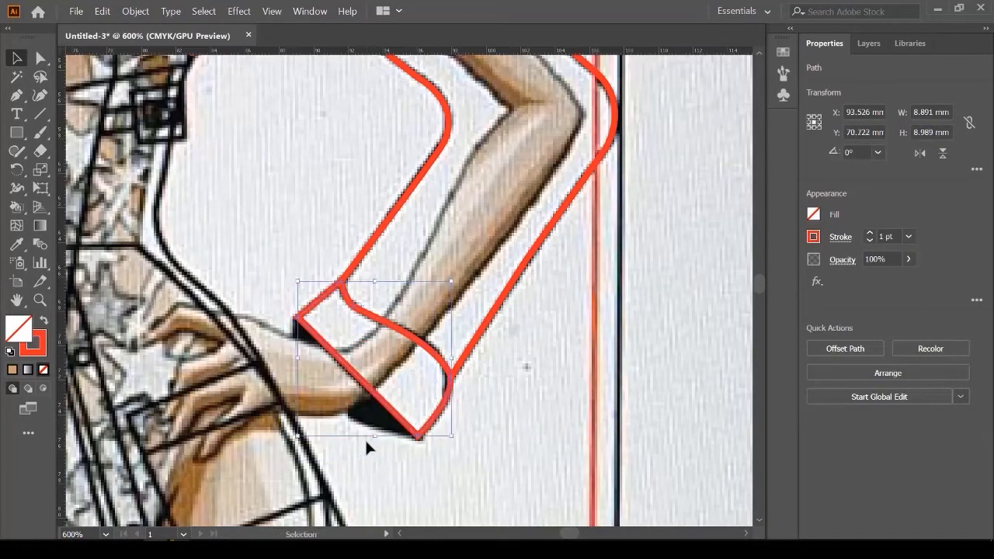
scroll(349, 390, "down", 2)
left_click(379, 418)
scroll(378, 418, "down", 2)
left_click_drag(456, 383, 381, 364)
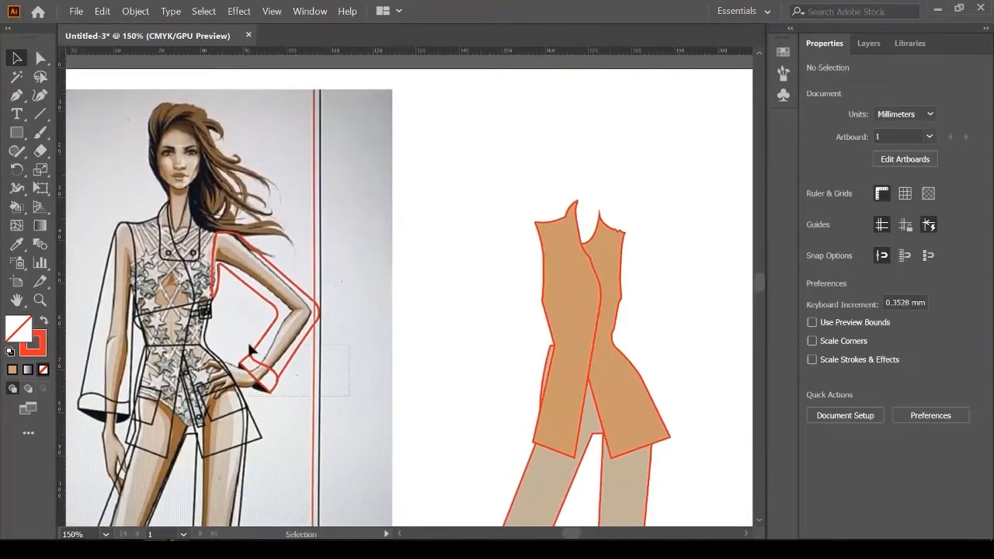
Step: Fill the traced sleeve shapes with the vest's tan colour using the Eyedropper
left_click_drag(349, 396, 250, 351)
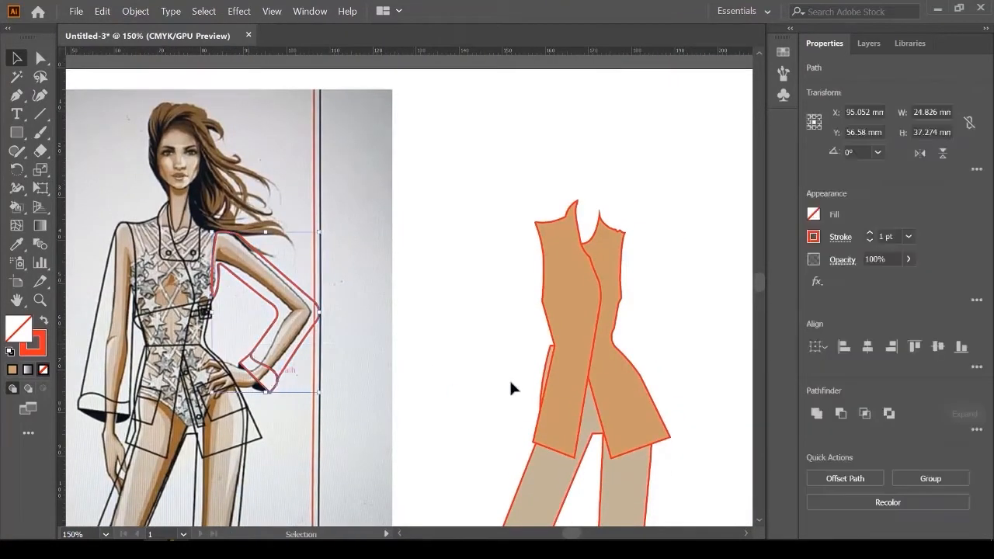
left_click(17, 245)
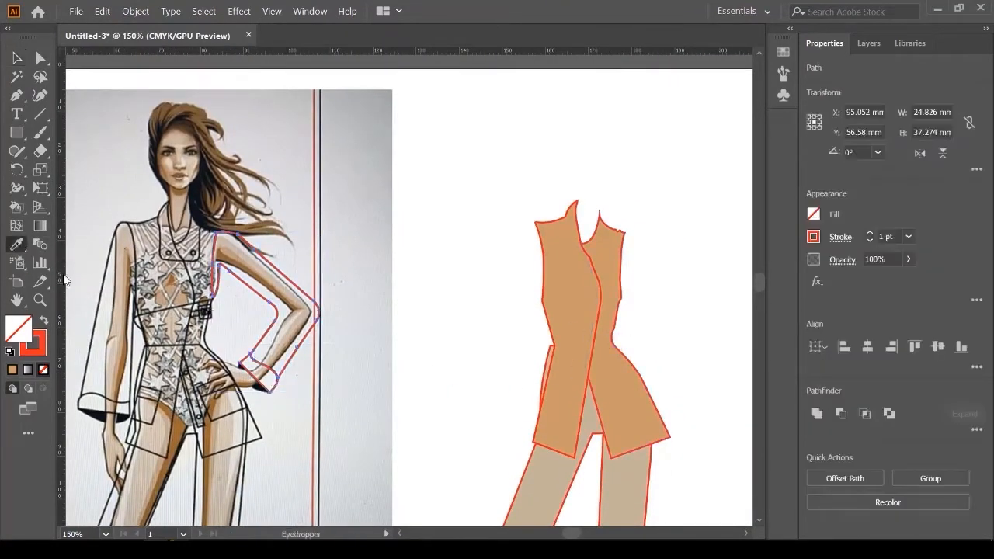
left_click(584, 309)
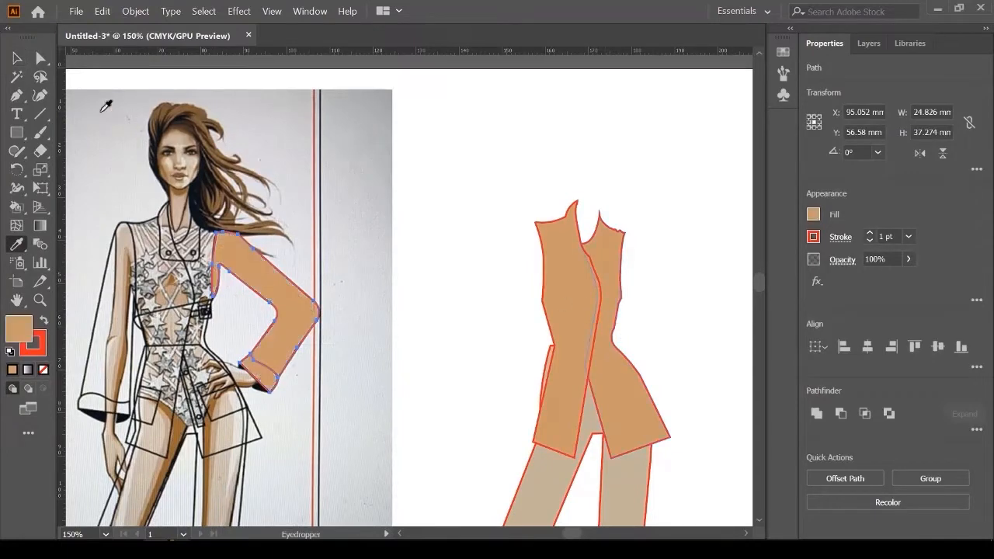
left_click(17, 59)
Step: Move the tan sleeve onto the vector jacket and nudge it flush against it
scroll(289, 350, "up", 2)
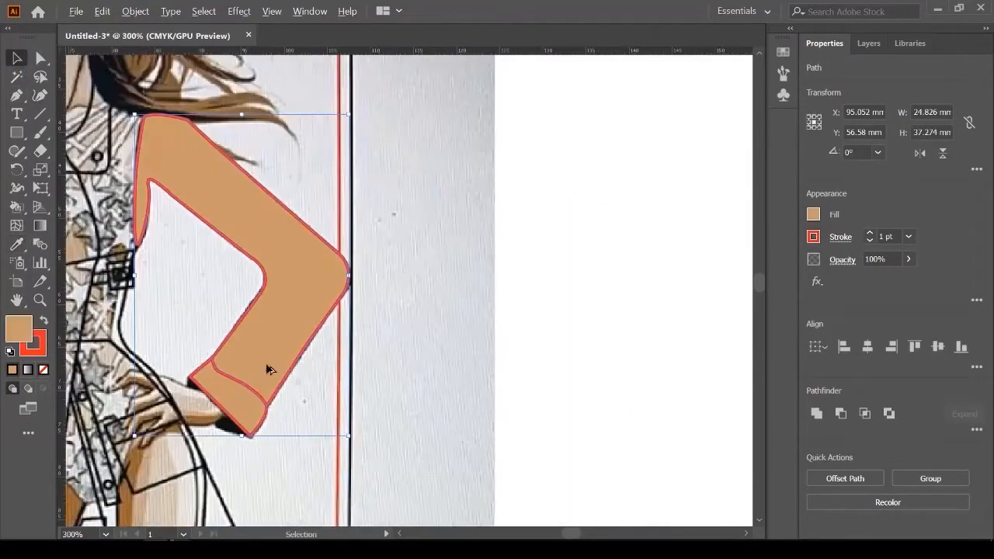
scroll(243, 381, "down", 2)
left_click_drag(287, 342, 682, 349)
scroll(619, 233, "up", 5)
left_click_drag(591, 317, 546, 300)
scroll(546, 300, "down", 5)
left_click(611, 251)
scroll(611, 344, "down", 2)
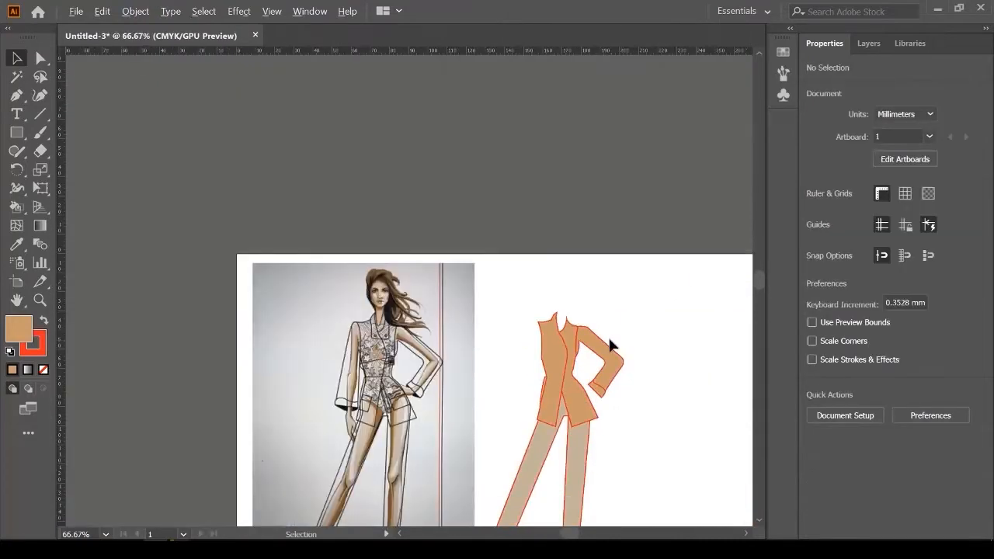
scroll(367, 355, "up", 1)
scroll(334, 335, "up", 3)
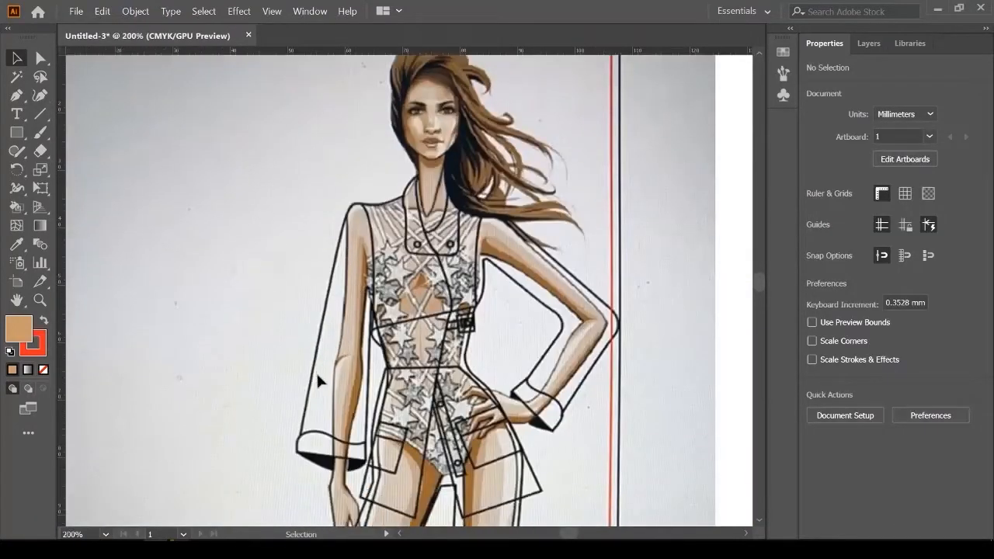
Step: Draw a triangle over the cuff shadow and set its fill to None
left_click(16, 95)
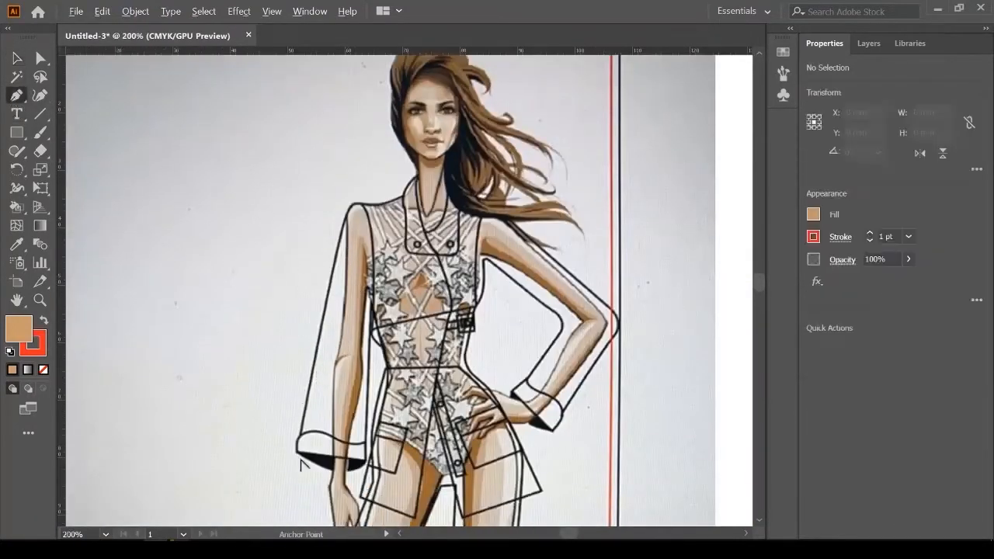
scroll(303, 465, "up", 4)
left_click(288, 425)
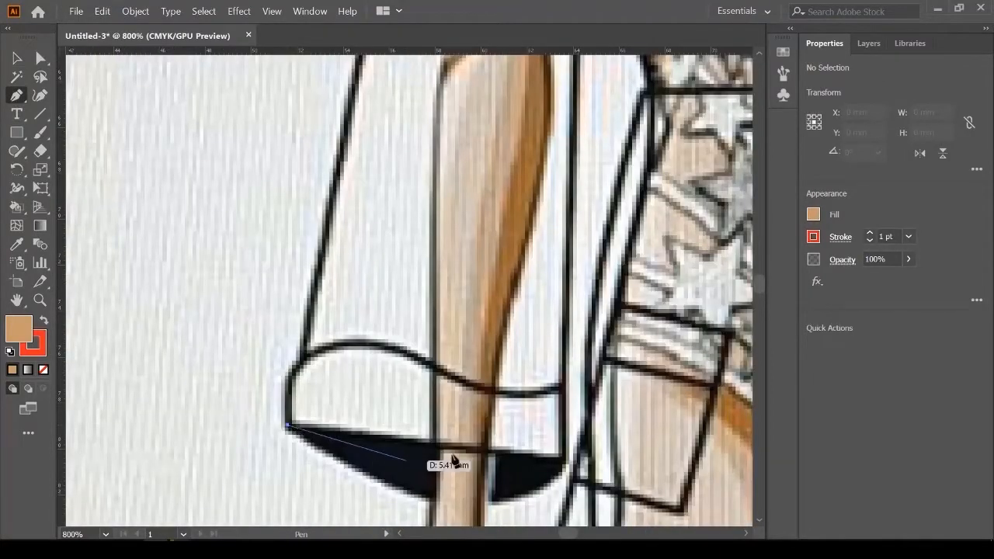
left_click(564, 456)
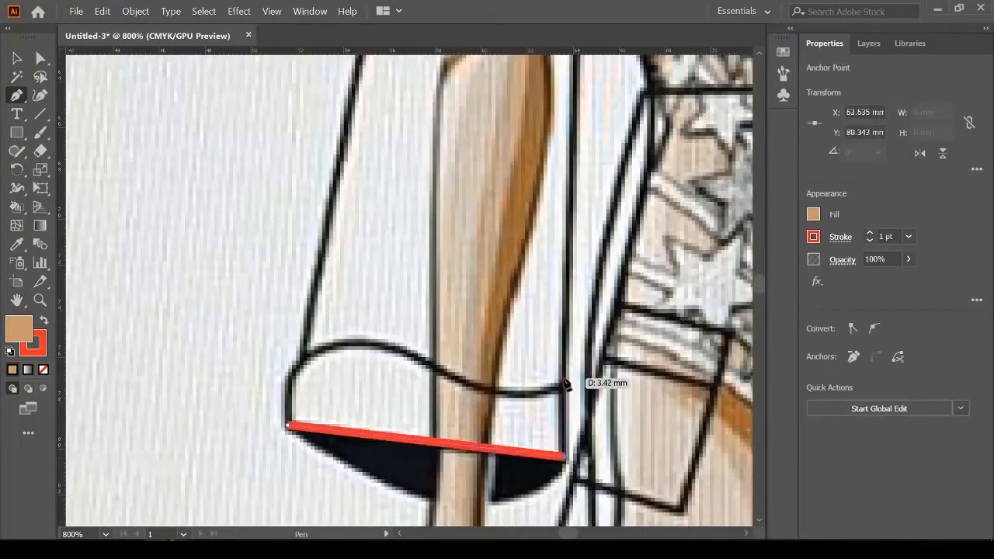
left_click(565, 349)
scroll(469, 419, "down", 3)
left_click(813, 217)
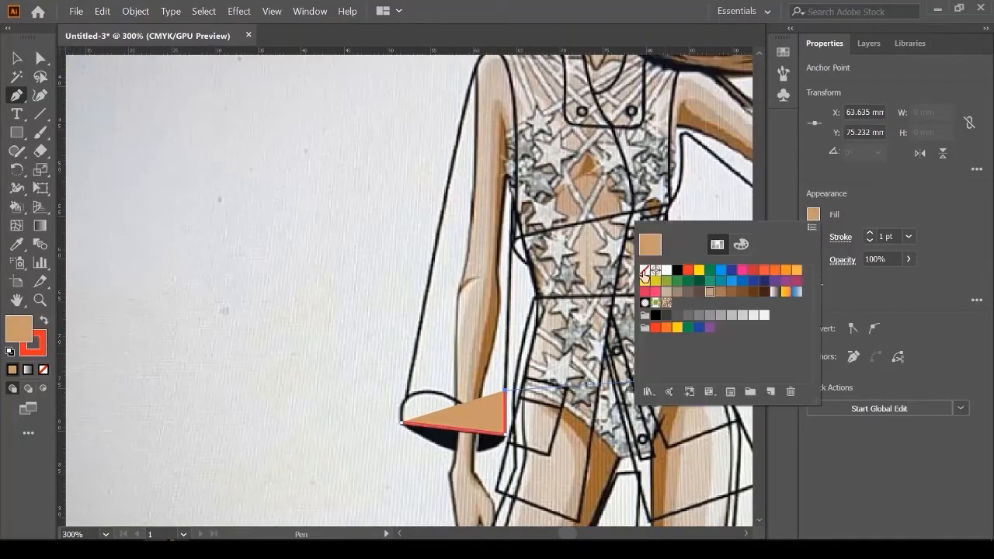
left_click(648, 272)
Step: Start the left sleeve outline, curving up to a sharp corner at the shoulder
scroll(546, 340, "up", 3)
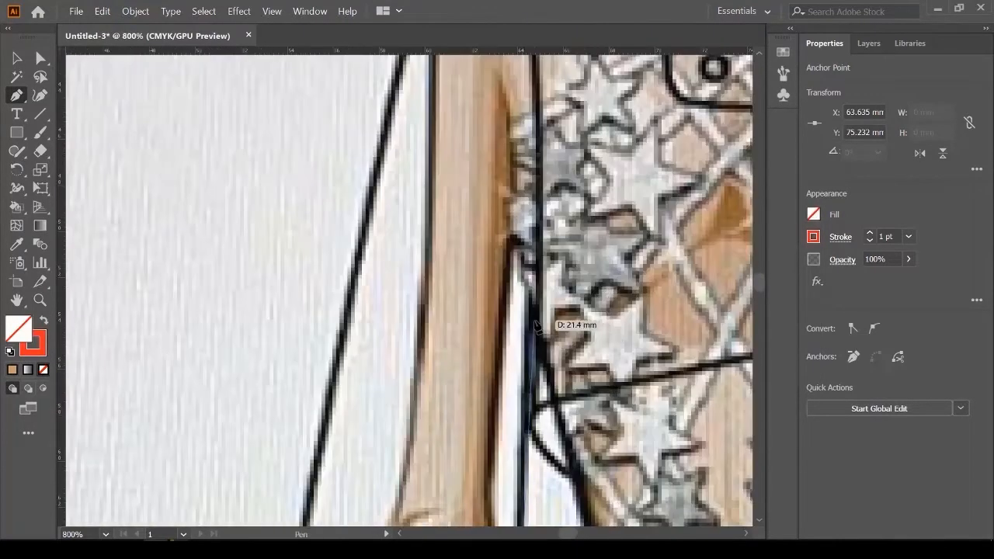
left_click(534, 324)
scroll(522, 395, "down", 3)
scroll(511, 221, "up", 2)
left_click_drag(510, 207, 462, 146)
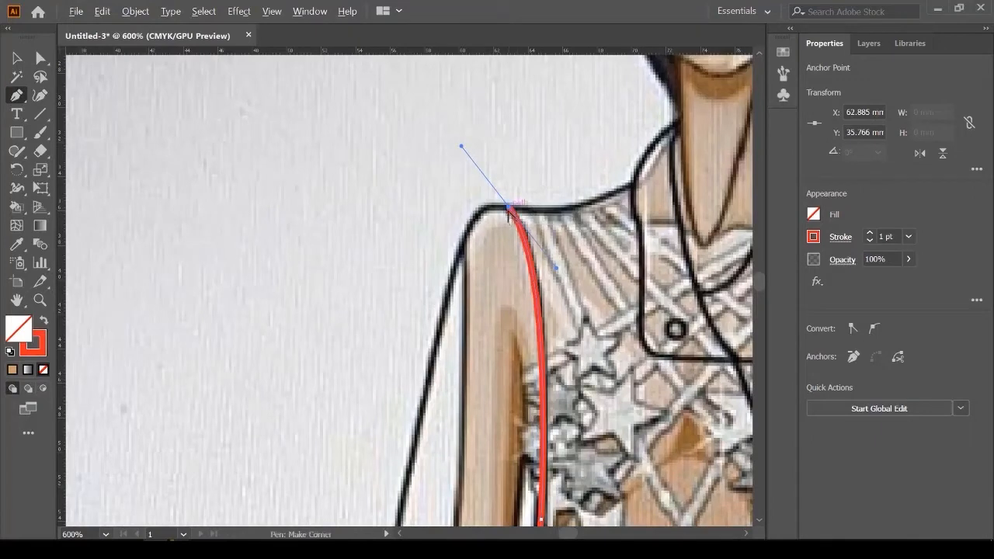
left_click(510, 208)
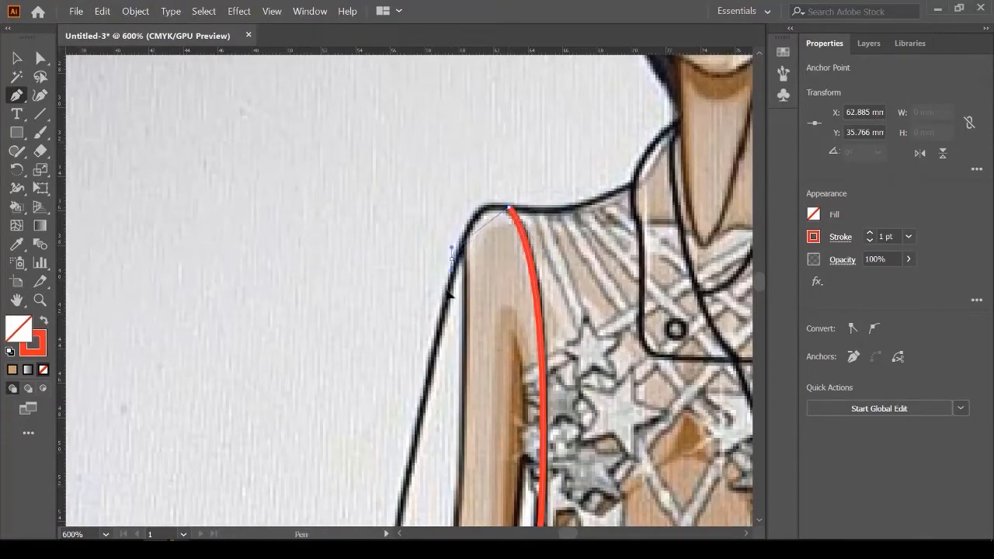
left_click_drag(452, 259, 435, 332)
Step: Run the outline down the outer side, round the hem corner and close the path
scroll(449, 298, "down", 4)
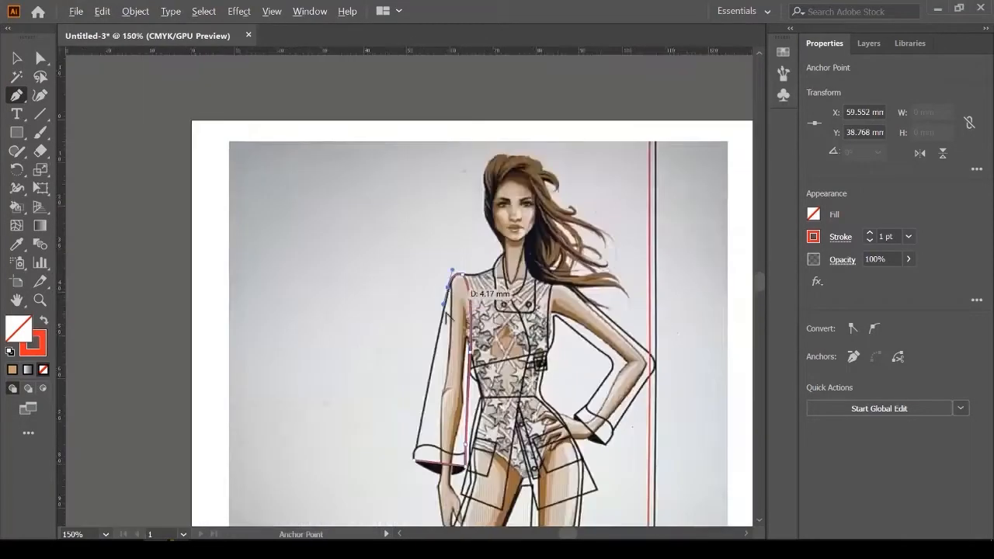
scroll(435, 330, "down", 2)
scroll(432, 342, "up", 2)
scroll(445, 326, "up", 2)
left_click(433, 333)
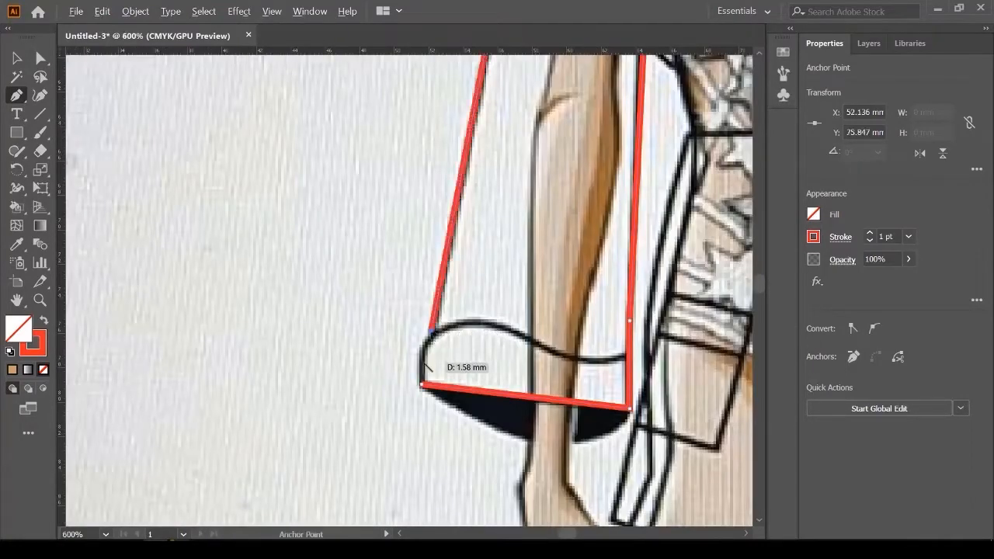
scroll(425, 364, "up", 2)
left_click_drag(421, 407, 425, 430)
left_click_drag(429, 468, 429, 468)
key("v")
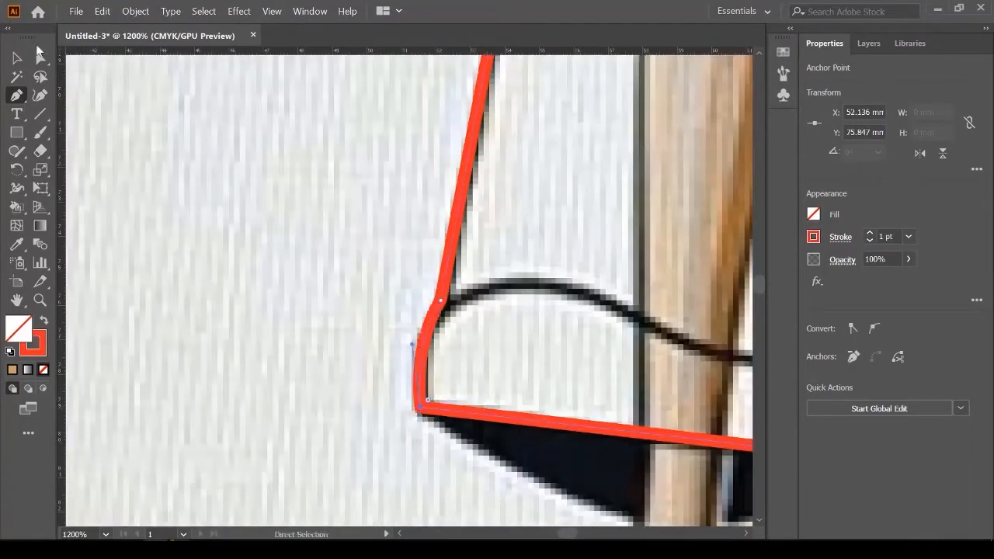
key("ctrl+1")
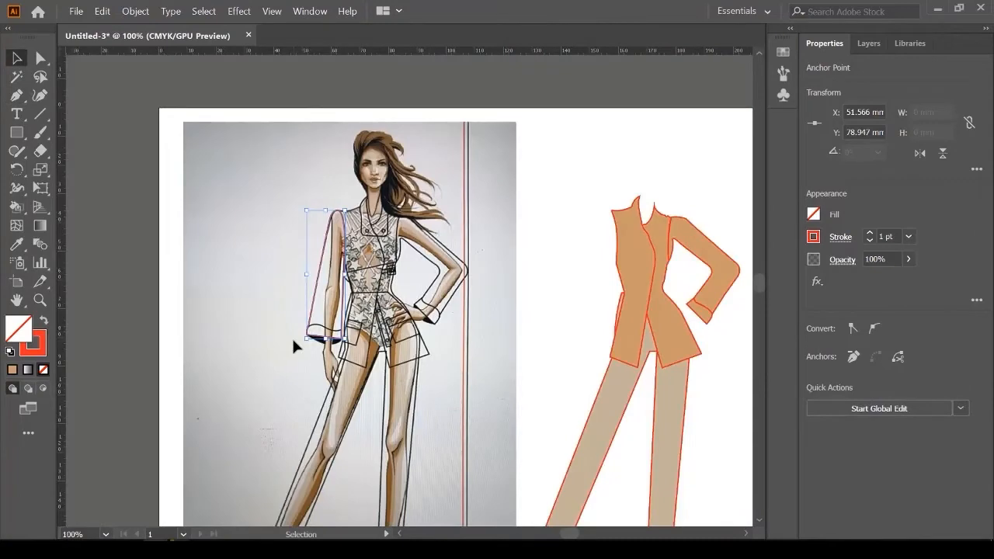
scroll(373, 307, "up", 1)
scroll(268, 349, "up", 4)
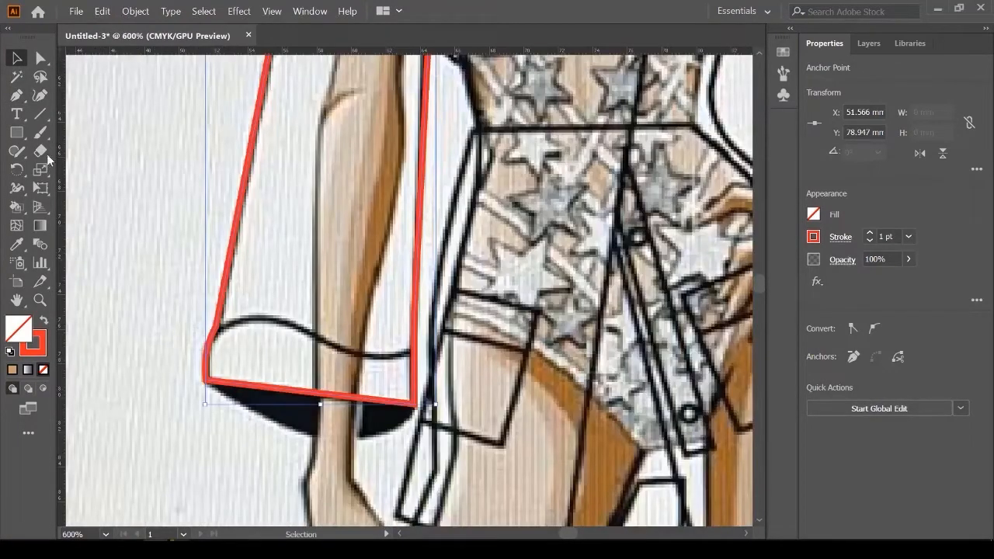
Step: Pen-draw a curved cuff line across the left sleeve's hem, past both edges
left_click(16, 94)
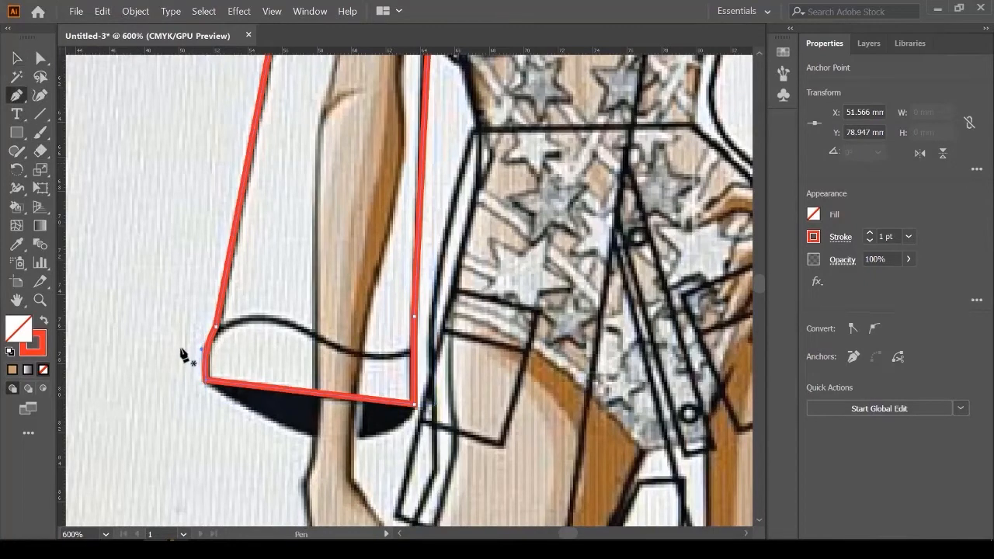
left_click(181, 348)
left_click_drag(285, 322, 326, 344)
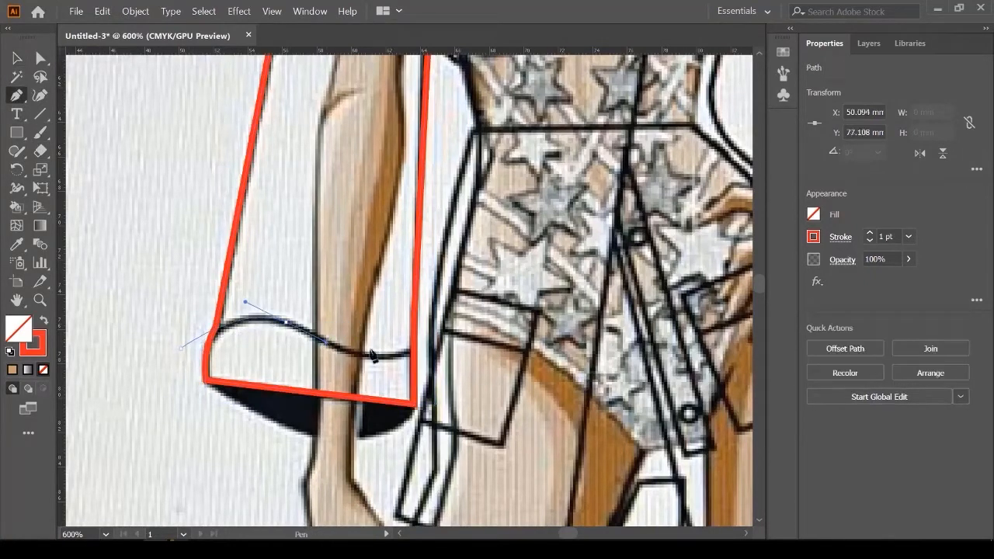
left_click_drag(434, 349, 481, 330)
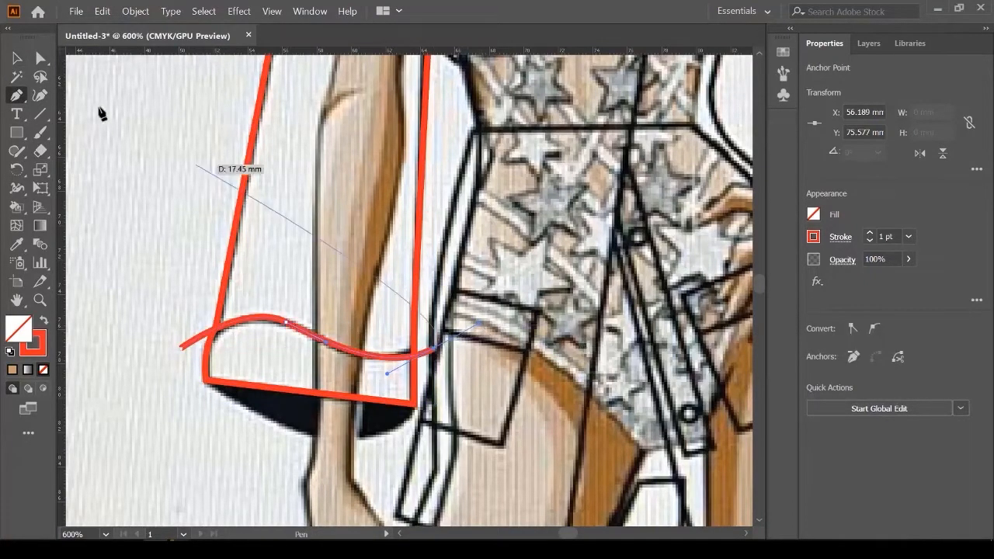
left_click(16, 58)
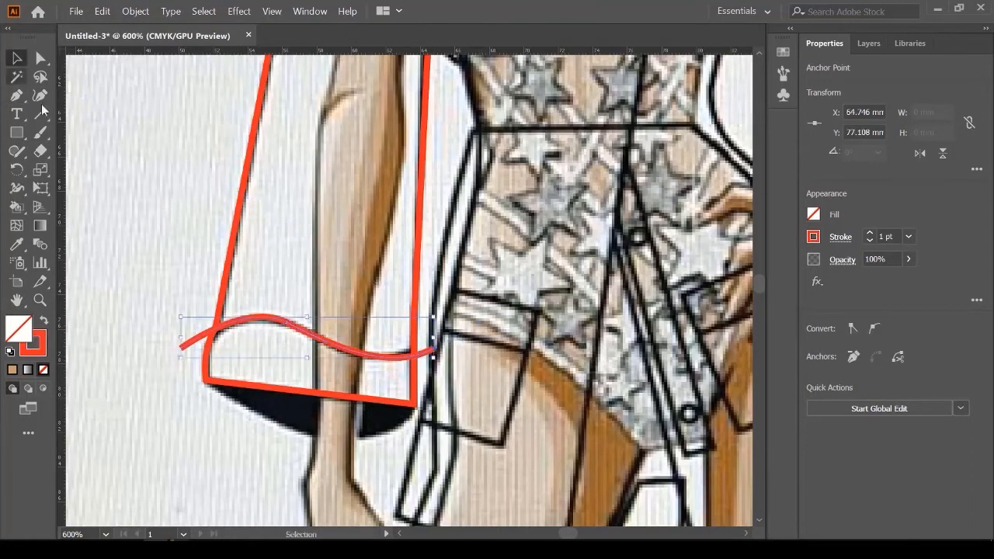
Step: Select the cuff line with the sleeve outline and apply Pathfinder Divide
left_click(139, 295)
left_click(184, 347)
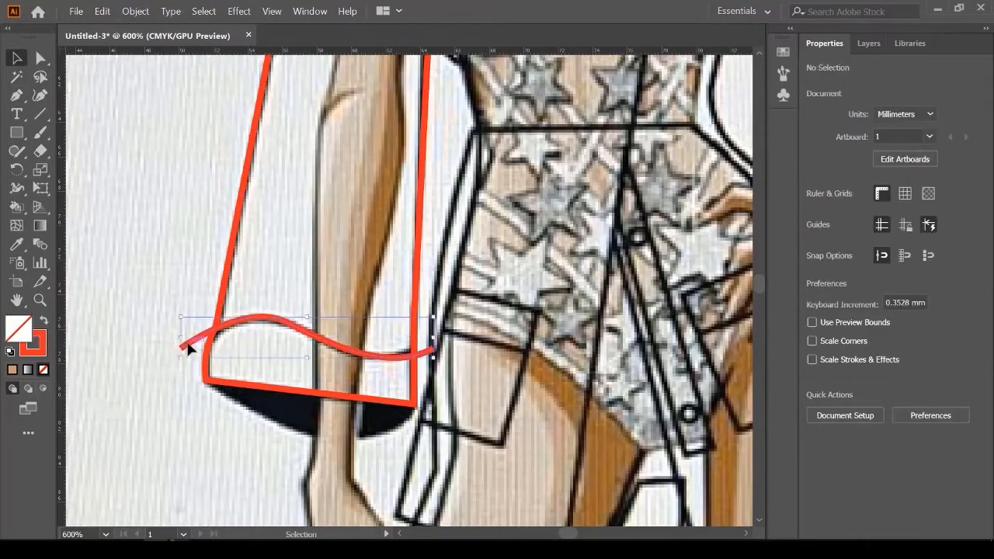
left_click(235, 252, "shift")
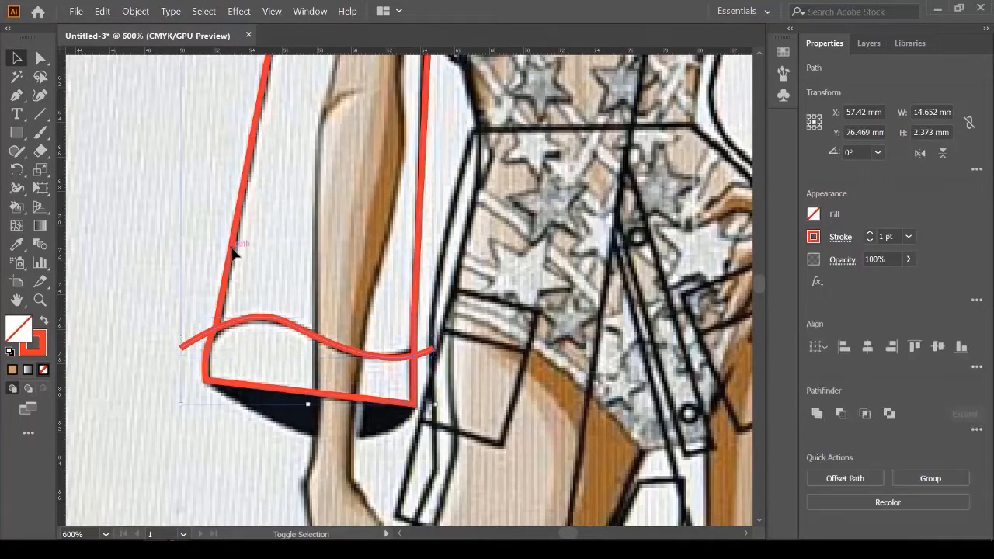
left_click(978, 430)
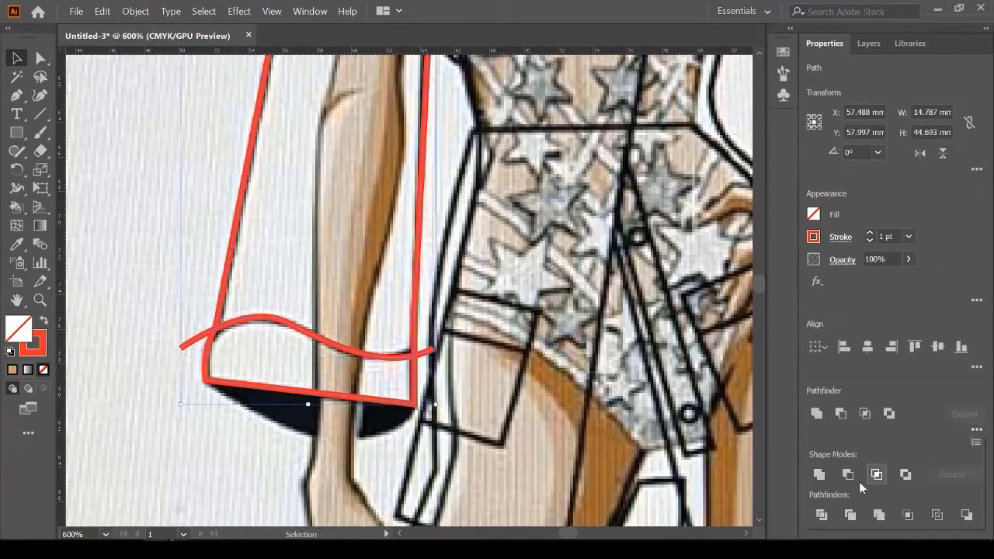
left_click(822, 516)
left_click(936, 306)
left_click(394, 304)
scroll(305, 312, "down", 2)
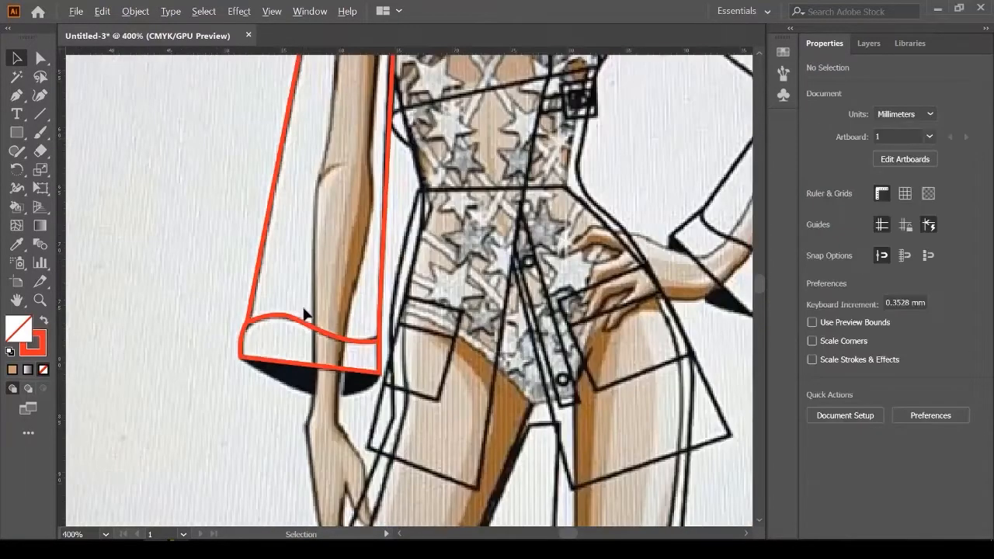
scroll(372, 313, "up", 2)
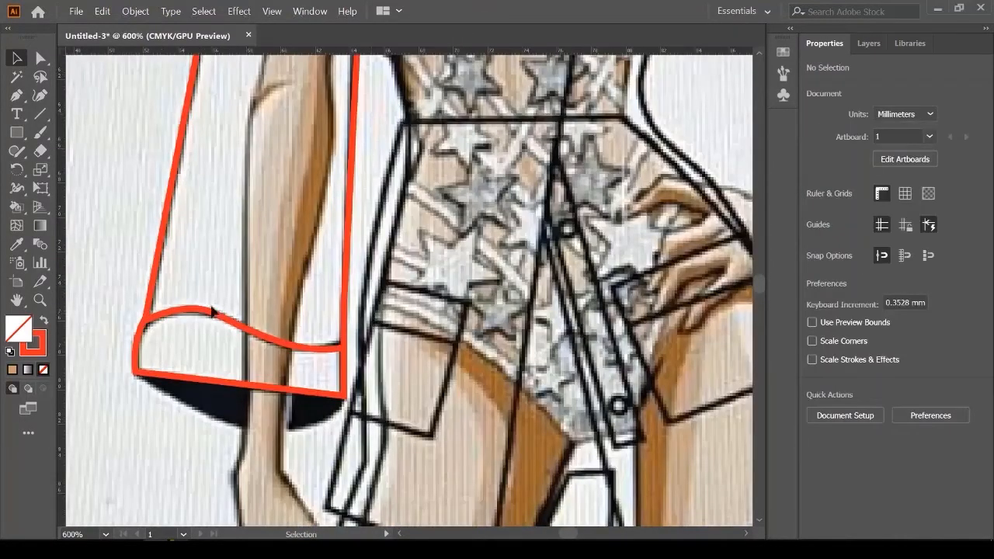
Step: Ungroup the divided left sleeve and cuff pieces
left_click(163, 317)
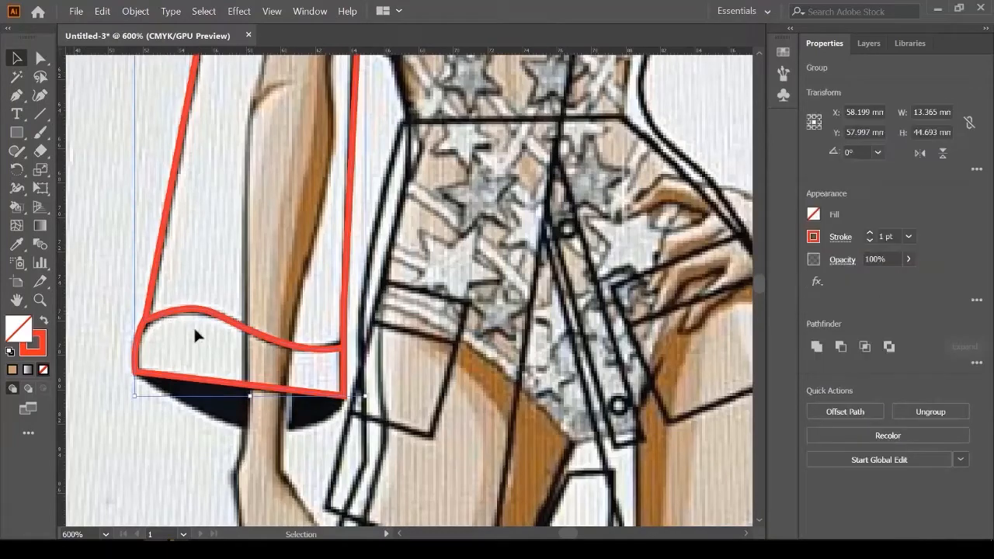
left_click(942, 414)
scroll(389, 374, "down", 2)
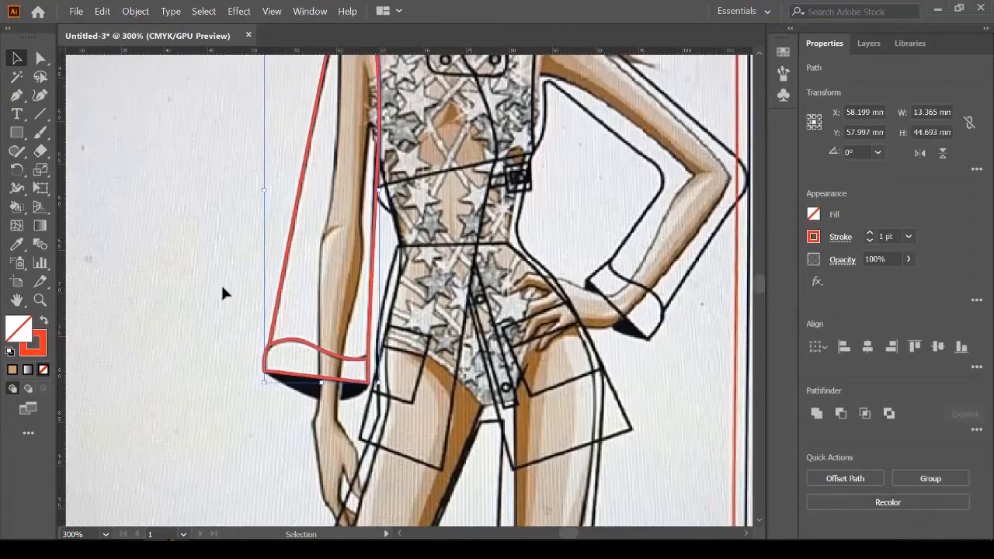
left_click(164, 331)
scroll(168, 295, "down", 2)
Step: Fill the reselected sleeve with the jacket's tan colour using the Eyedropper
left_click_drag(168, 297, 245, 384)
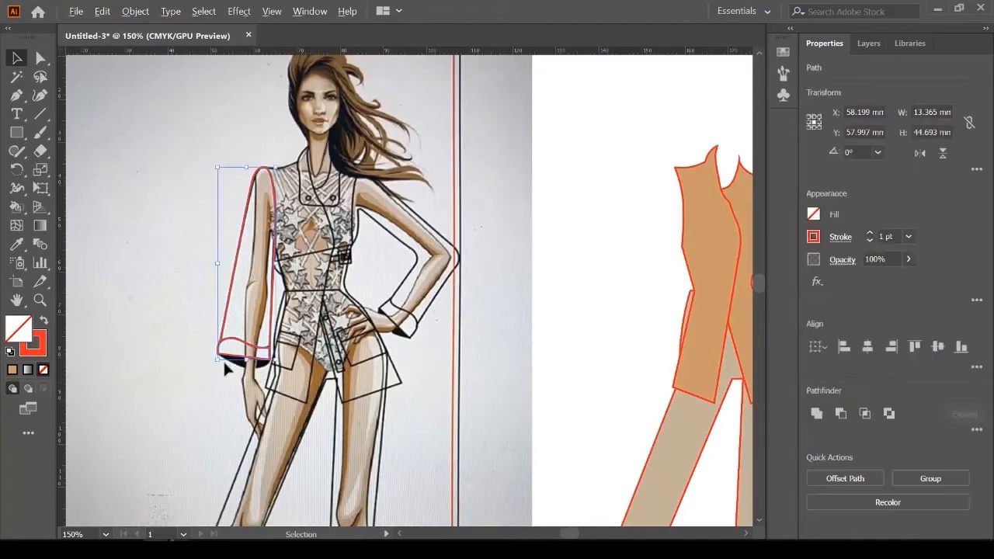
scroll(223, 359, "down", 1)
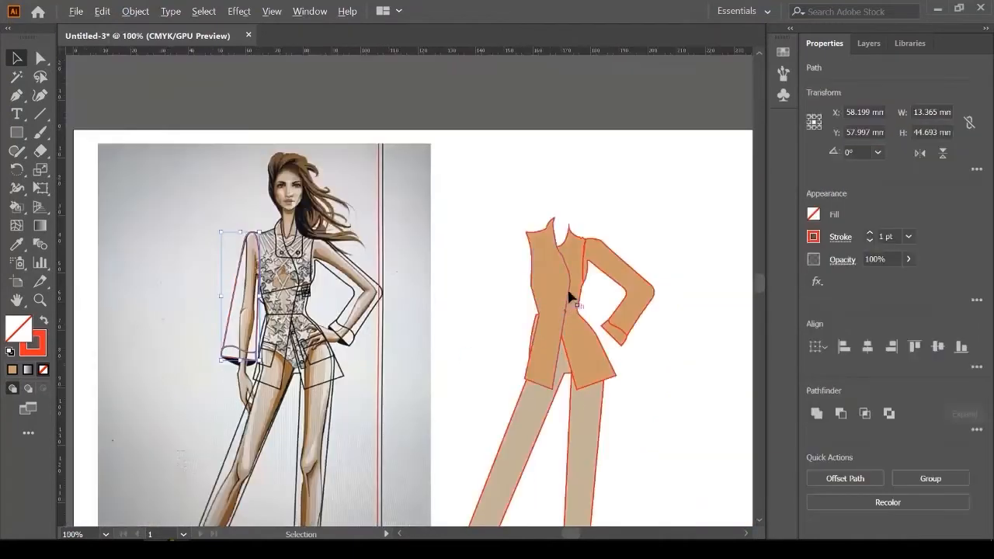
left_click(16, 243)
left_click(638, 280)
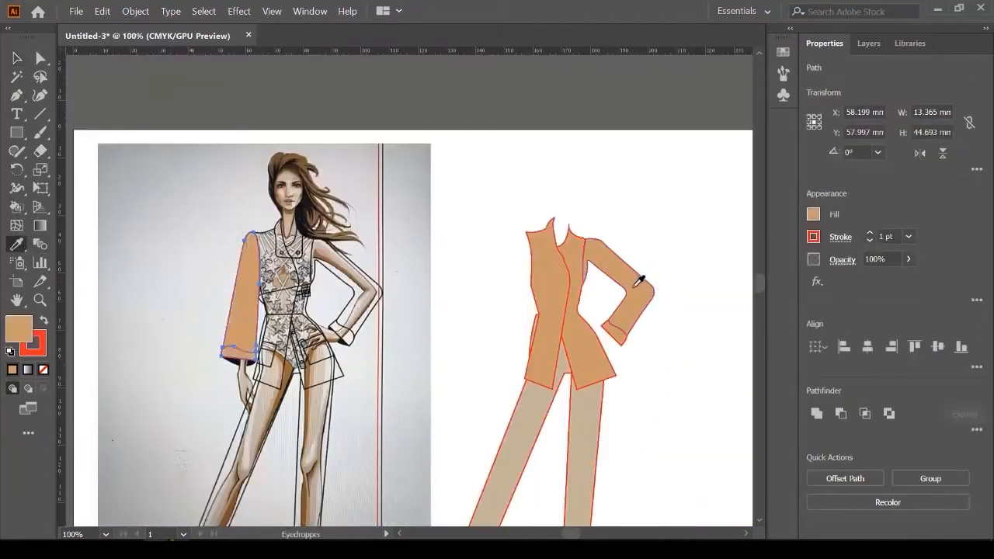
left_click(19, 57)
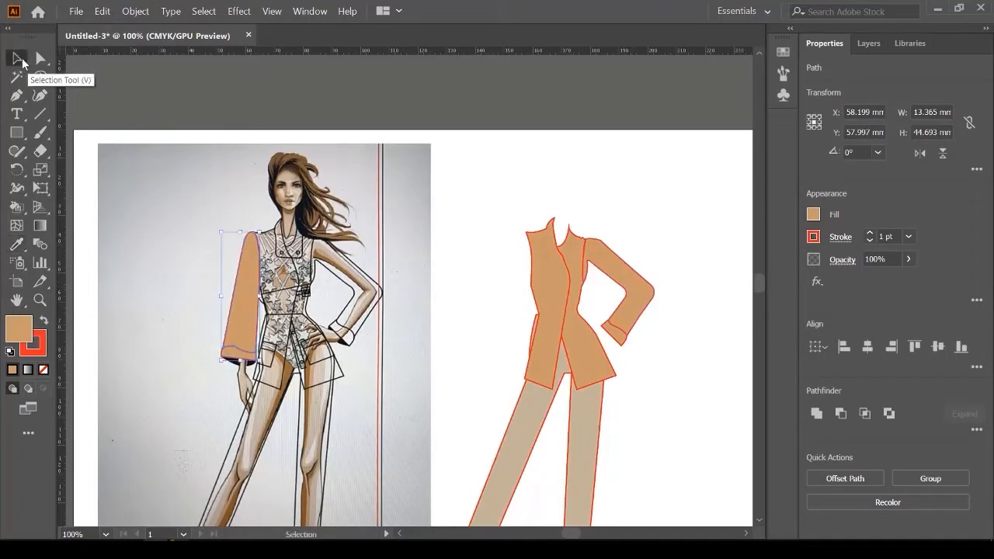
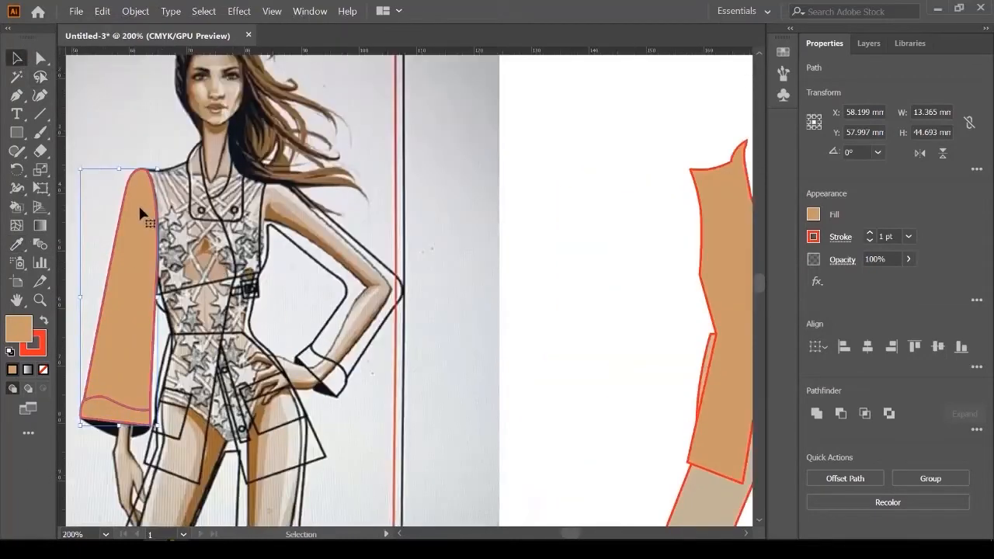
Step: Drag the filled left sleeve onto the coloured jacket figure
left_click_drag(138, 204, 683, 270)
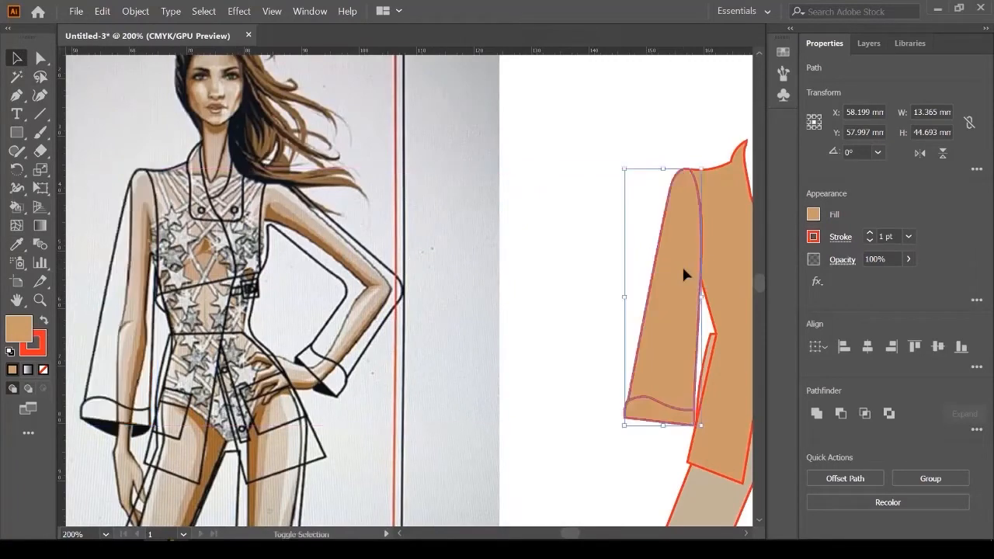
scroll(708, 173, "up", 4)
scroll(555, 213, "down", 4)
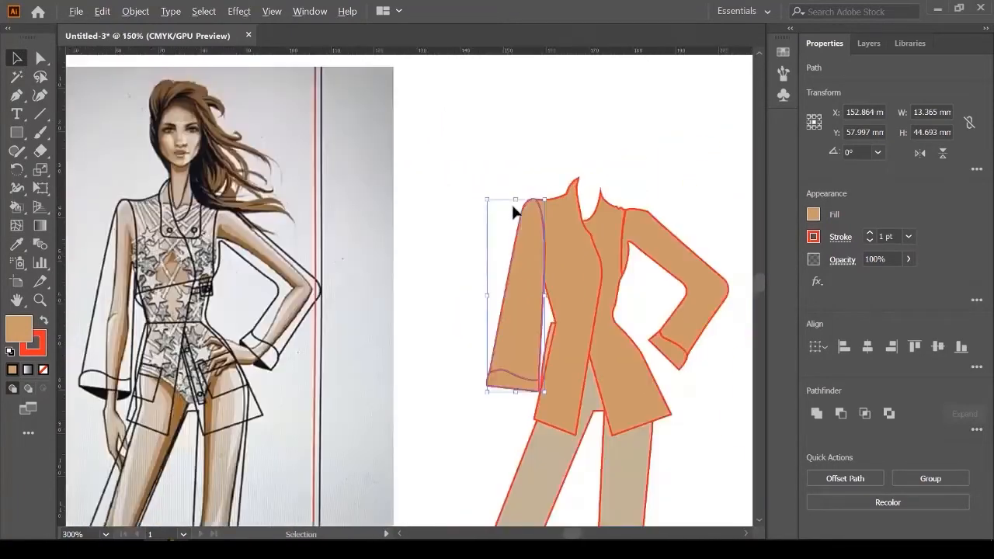
left_click(703, 186)
Step: Shift the beige trousers slightly right, about 0.6 mm, beneath the tan jacket
scroll(563, 336, "up", 3)
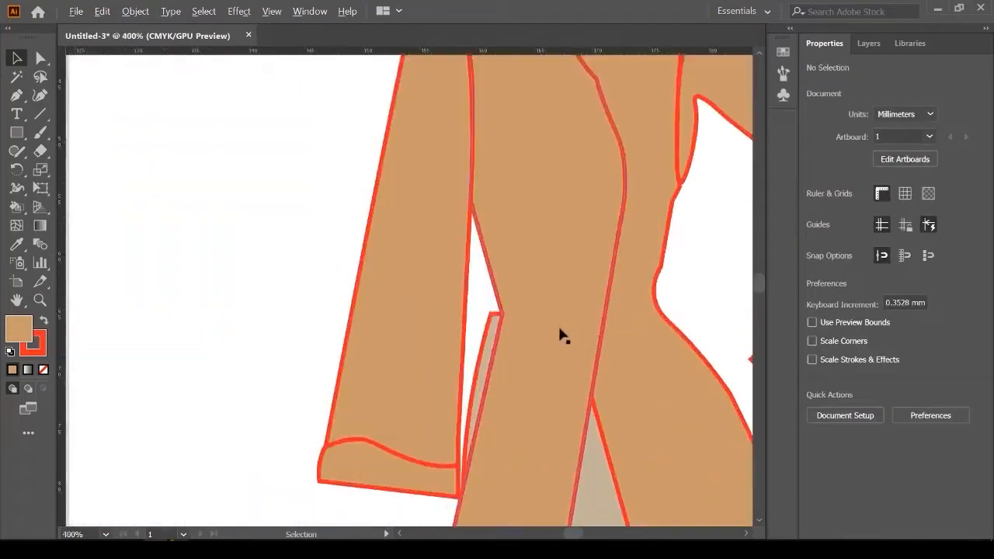
left_click(498, 335)
scroll(520, 306, "down", 3)
scroll(515, 422, "up", 2)
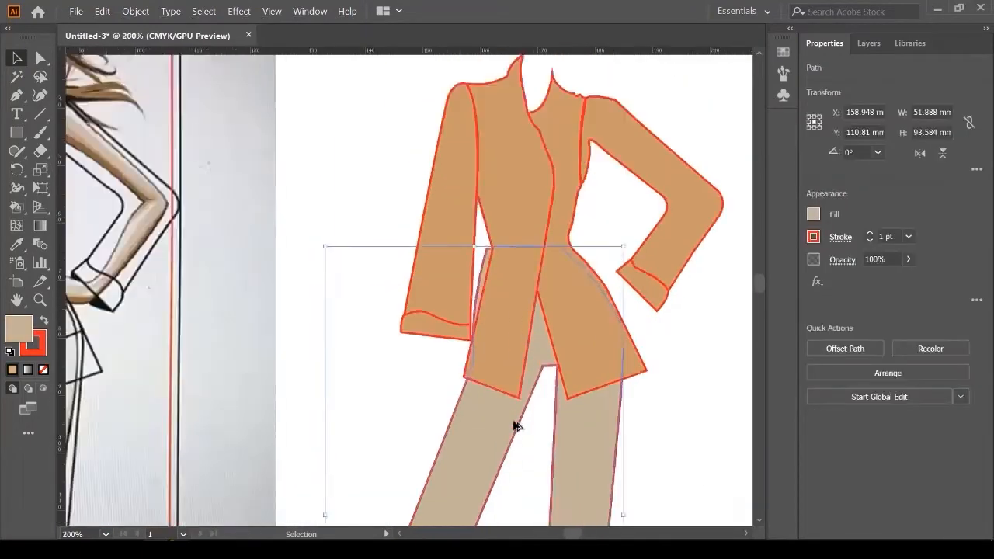
scroll(520, 150, "up", 1)
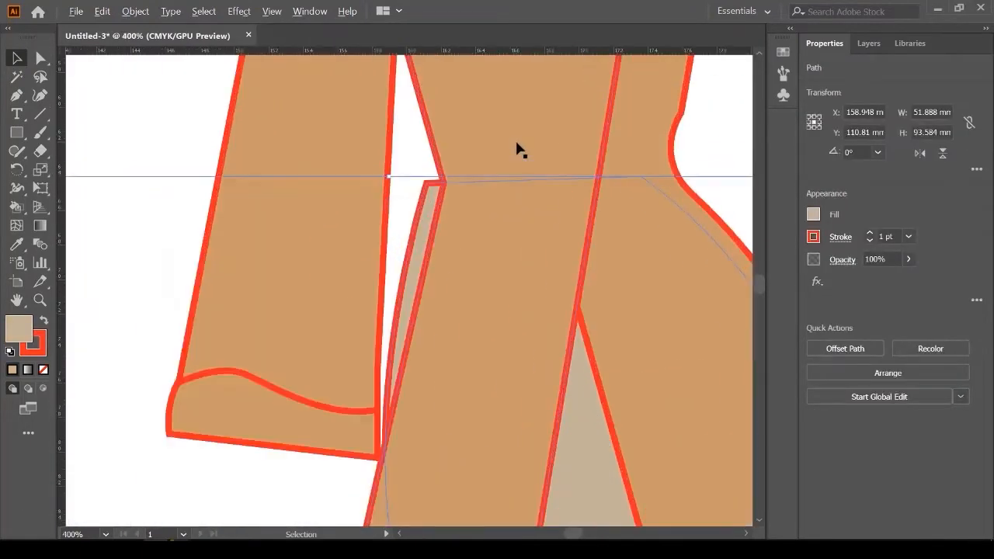
scroll(504, 196, "down", 3)
scroll(551, 347, "up", 1)
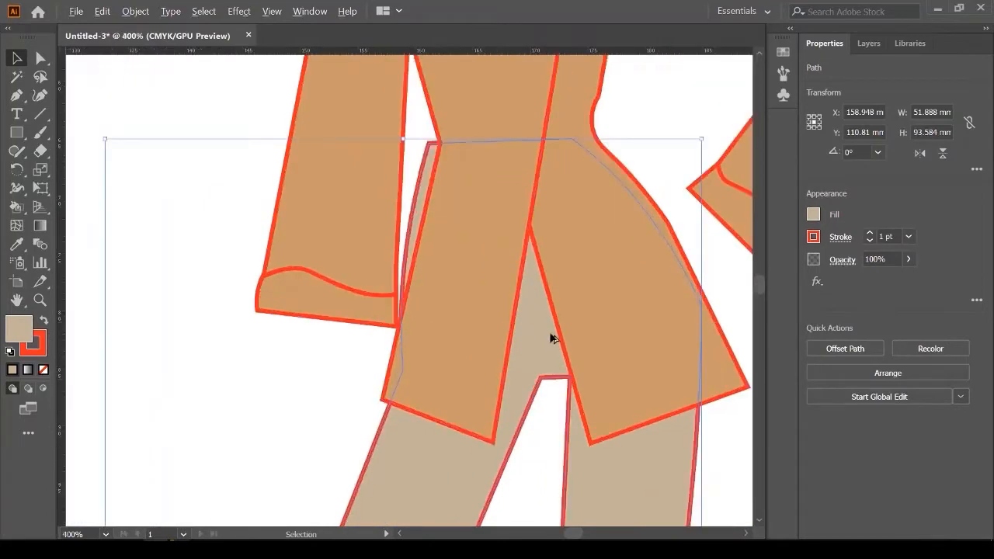
left_click_drag(541, 327, 550, 328)
scroll(543, 326, "down", 1)
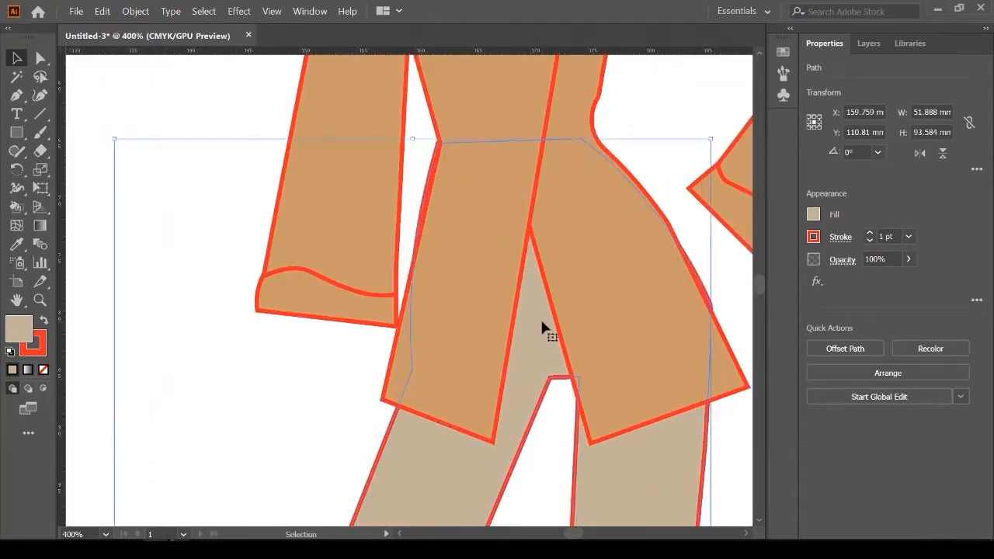
left_click(268, 348)
scroll(435, 194, "up", 3)
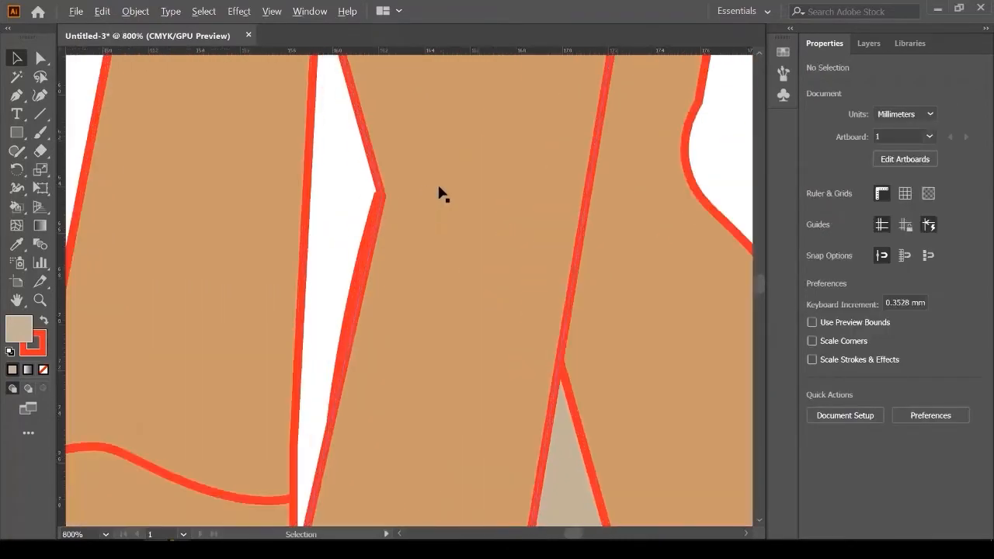
scroll(443, 195, "down", 5)
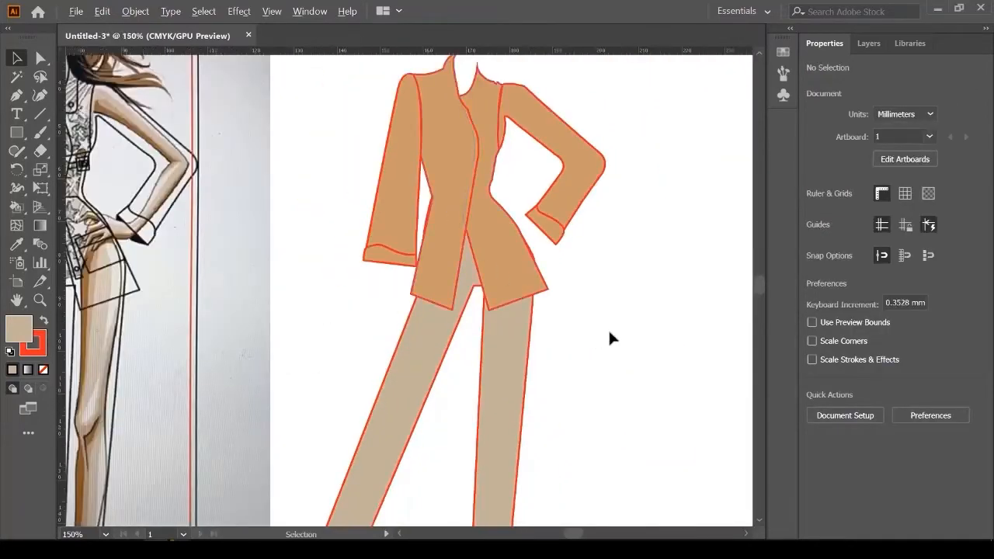
scroll(610, 333, "down", 4)
scroll(452, 405, "up", 7)
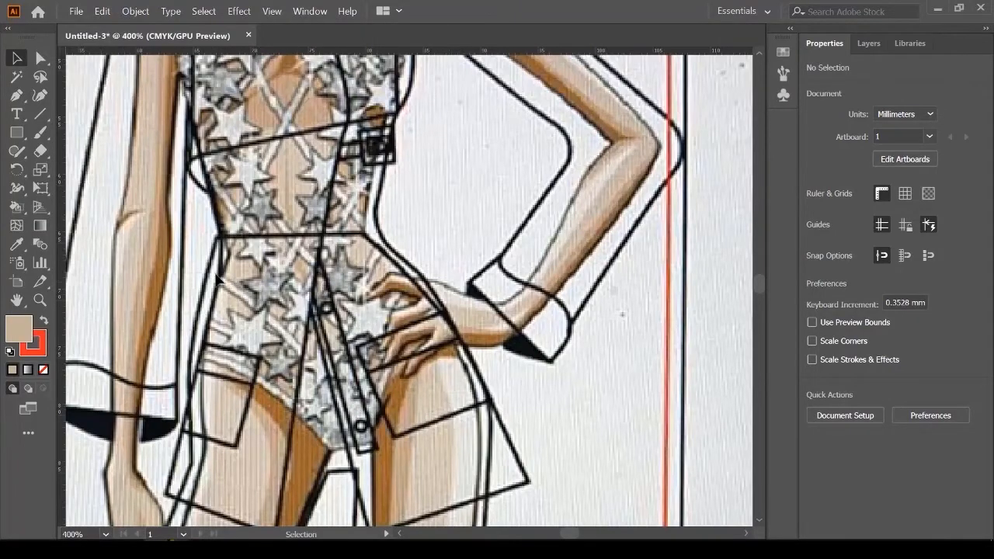
Step: Trace a four-cornered pocket outline around the hand on the hip, with no fill
scroll(438, 346, "up", 1)
left_click(16, 96)
scroll(374, 390, "up", 1)
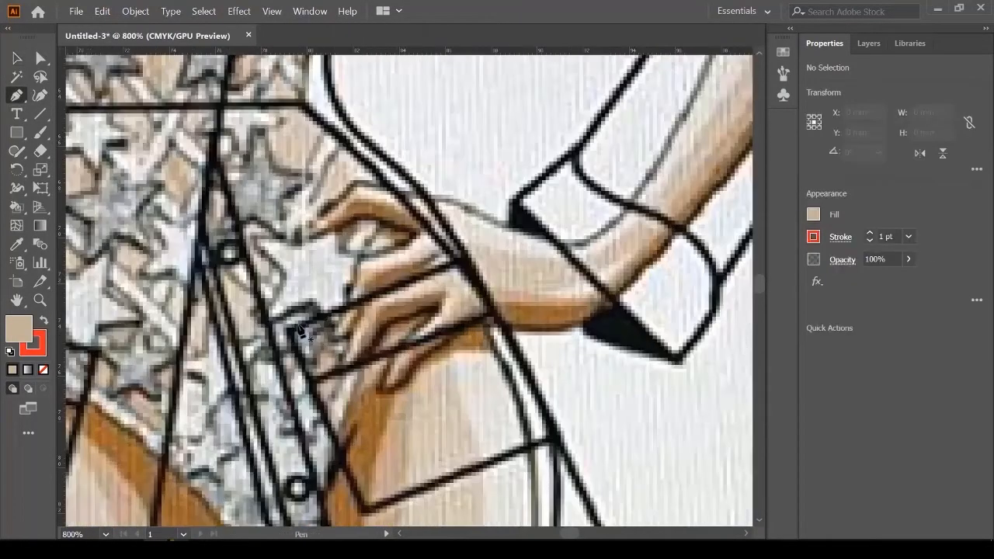
left_click(289, 329)
left_click(365, 512)
left_click(553, 439)
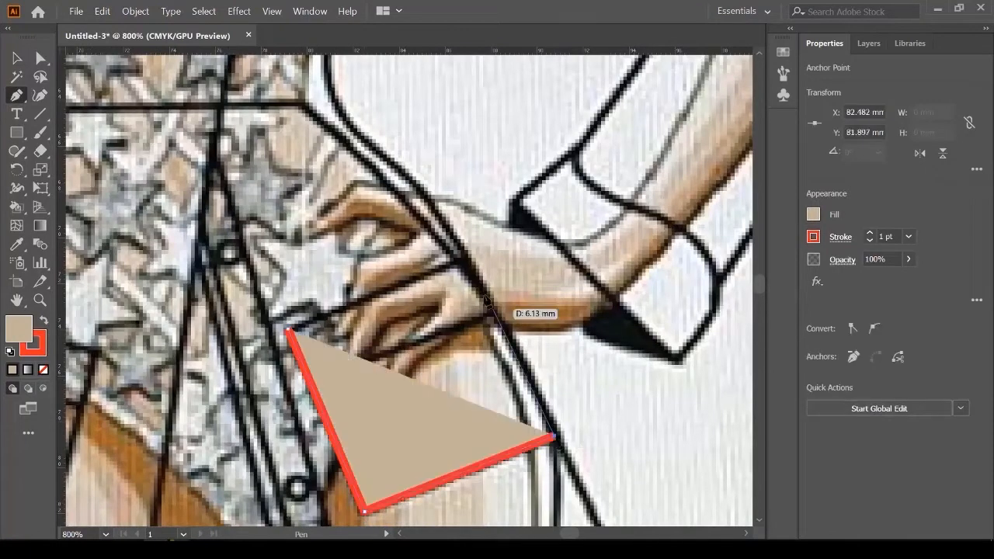
left_click(814, 214)
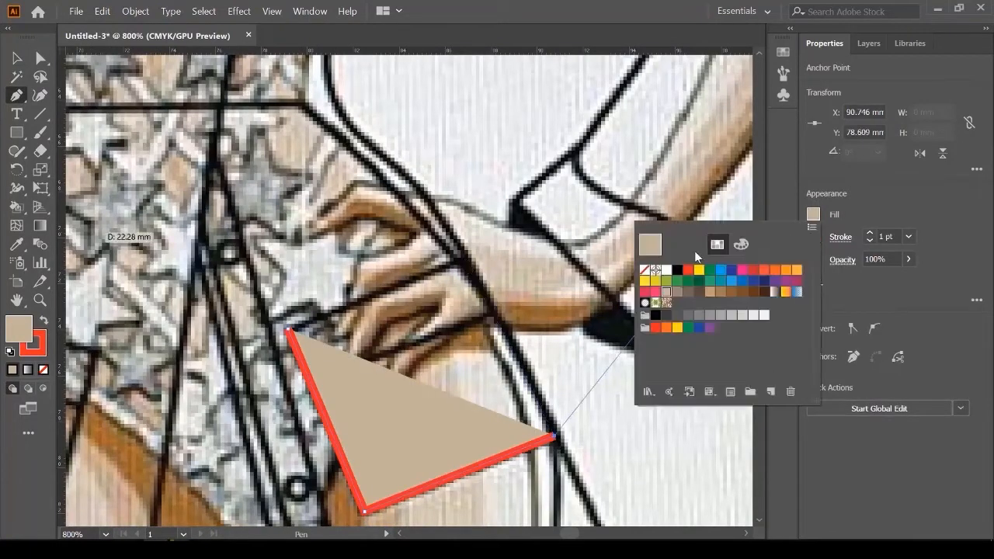
left_click(644, 271)
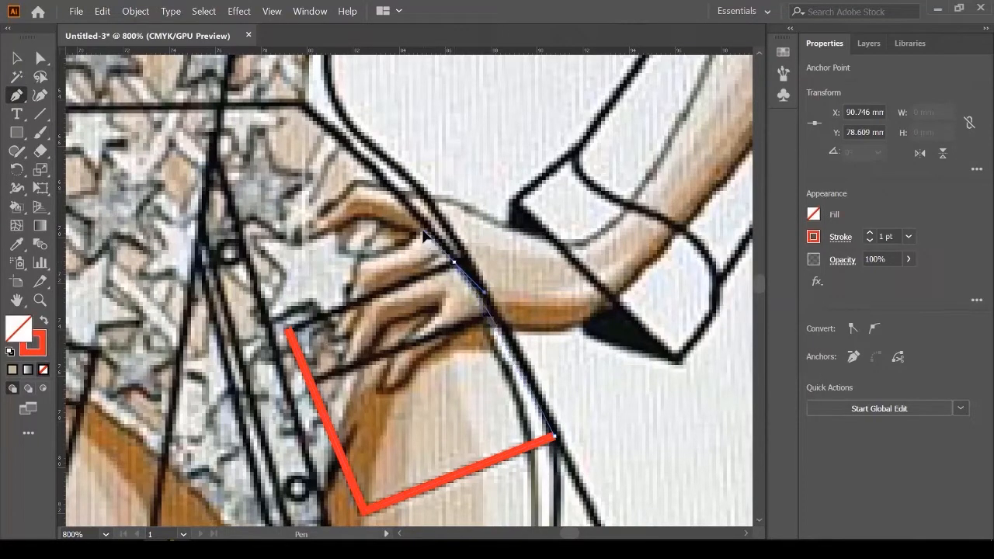
left_click(454, 263)
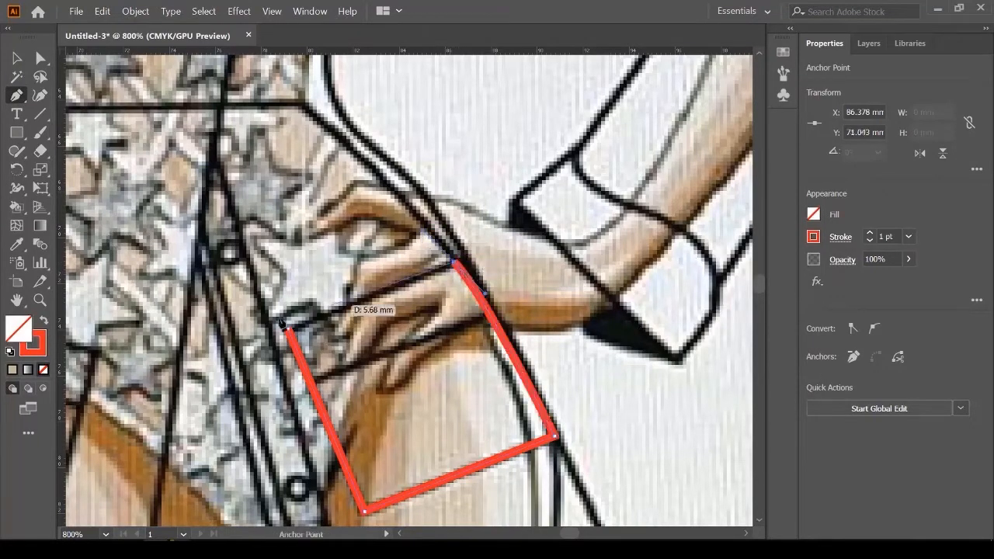
left_click(288, 331)
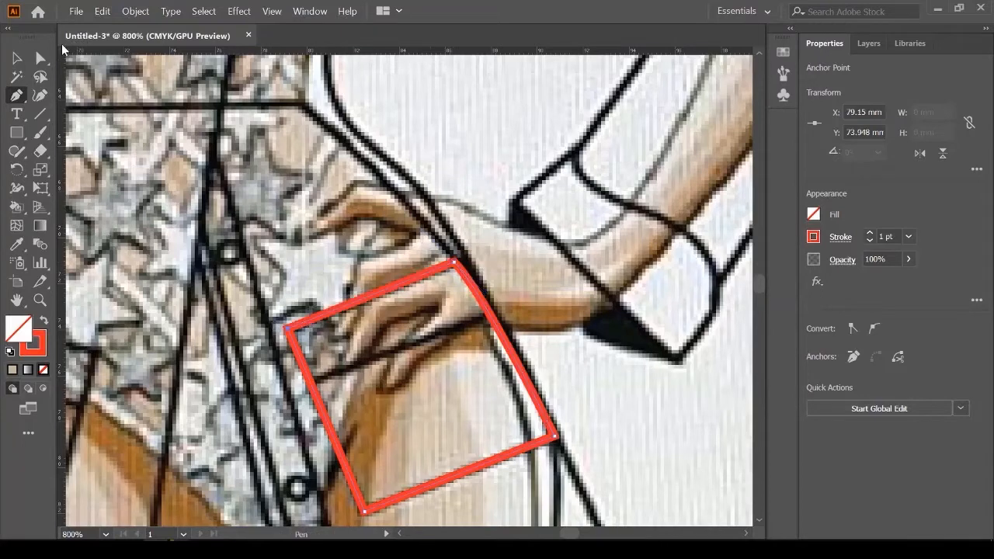
Step: Fill the pocket shape tan and move it beside the figure's arm
left_click(14, 59)
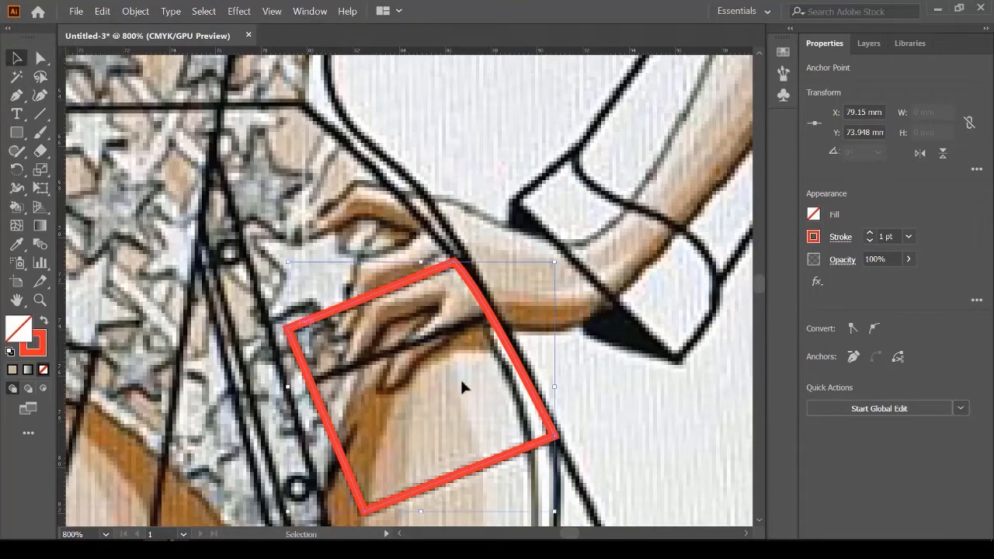
scroll(225, 325, "down", 2)
left_click(815, 215)
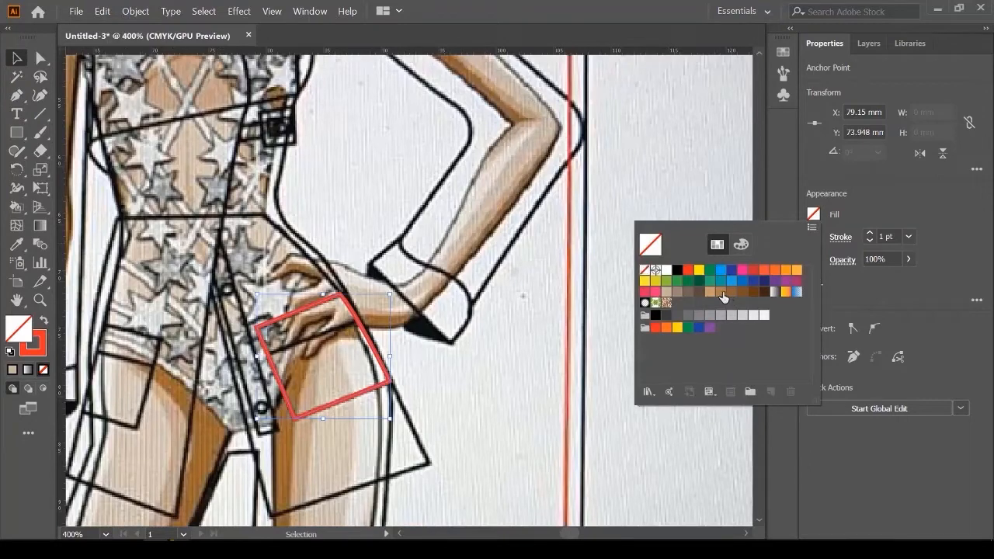
left_click(725, 293)
left_click(13, 58)
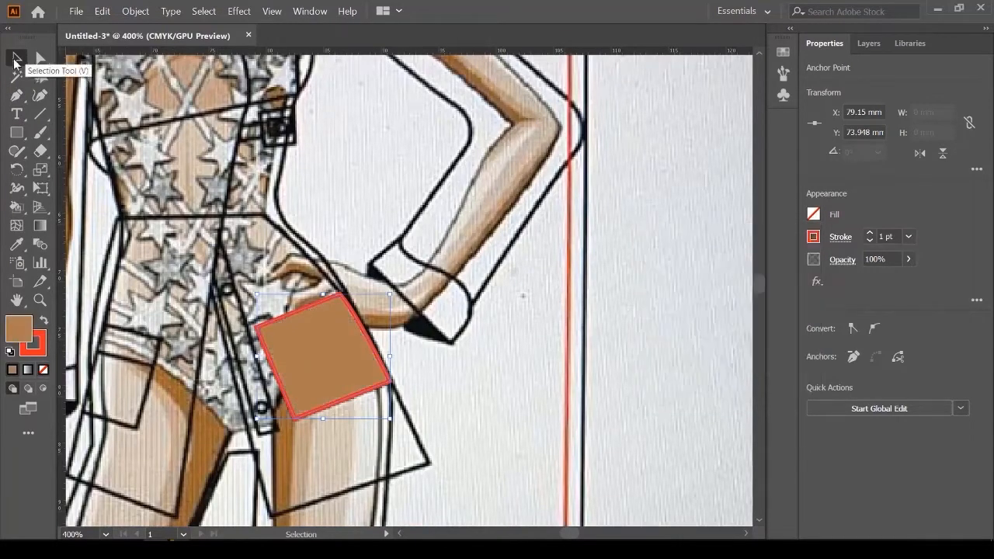
scroll(289, 349, "down", 1)
left_click_drag(344, 353, 580, 352)
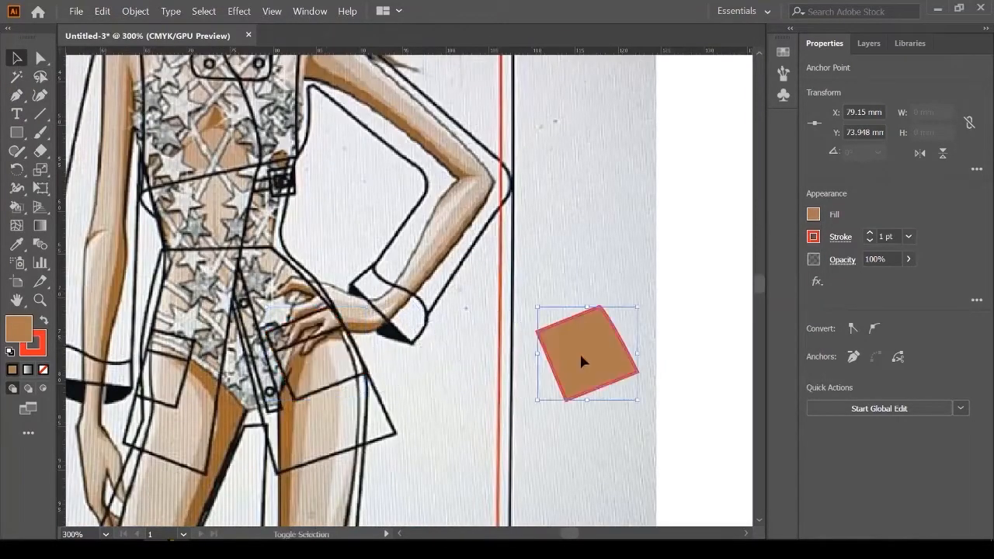
scroll(286, 358, "up", 2)
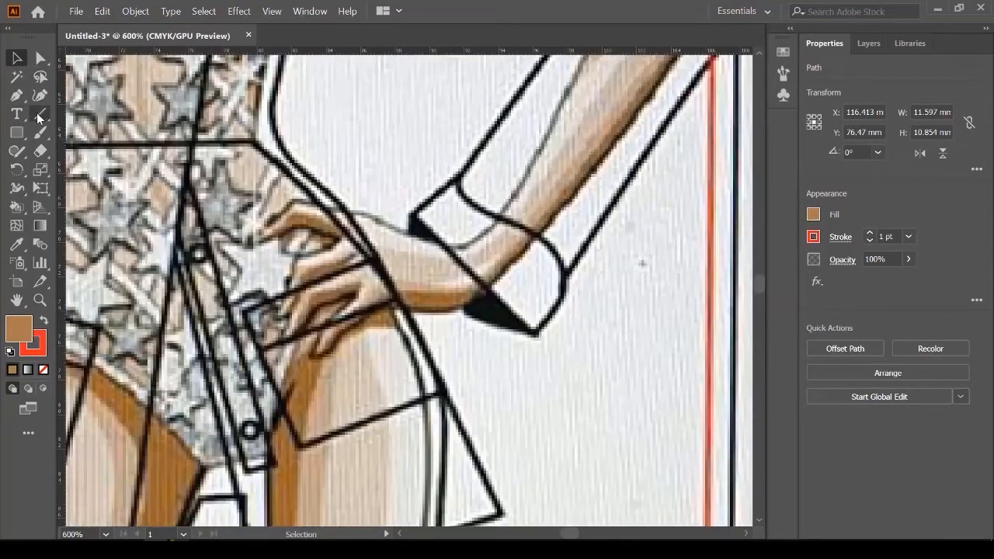
Step: Draw a straight flap line and position it across the top of the tan pocket
left_click(16, 94)
scroll(239, 386, "up", 2)
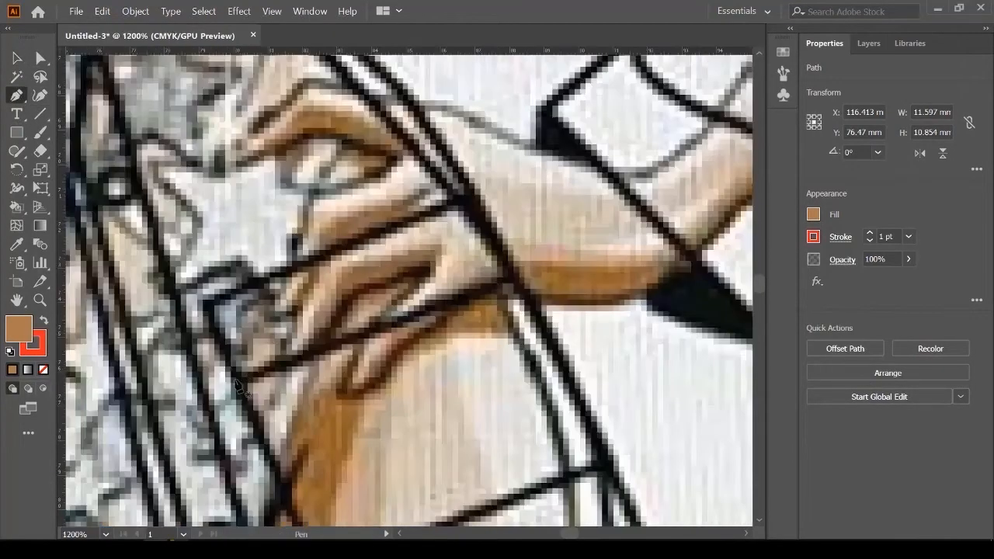
left_click(239, 381)
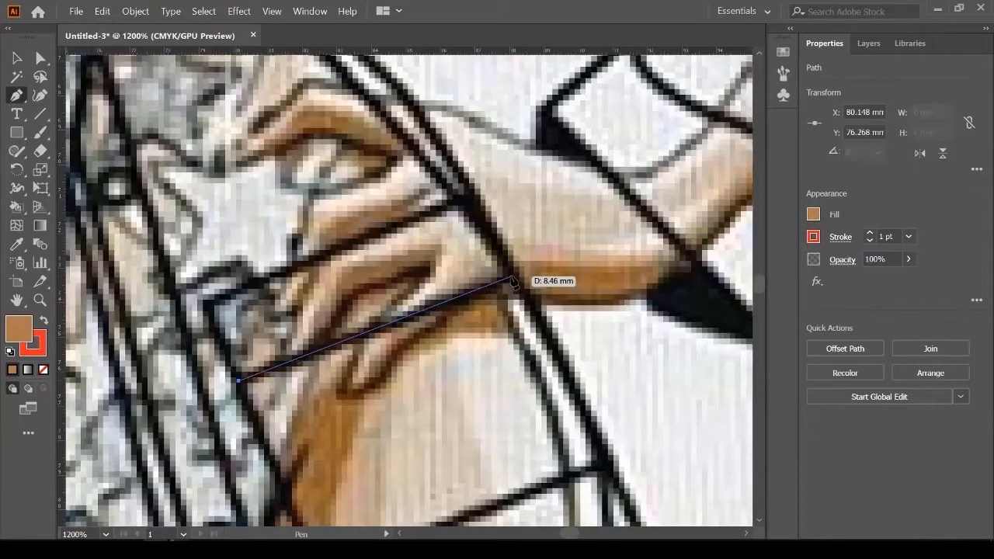
left_click(508, 276)
left_click(16, 59)
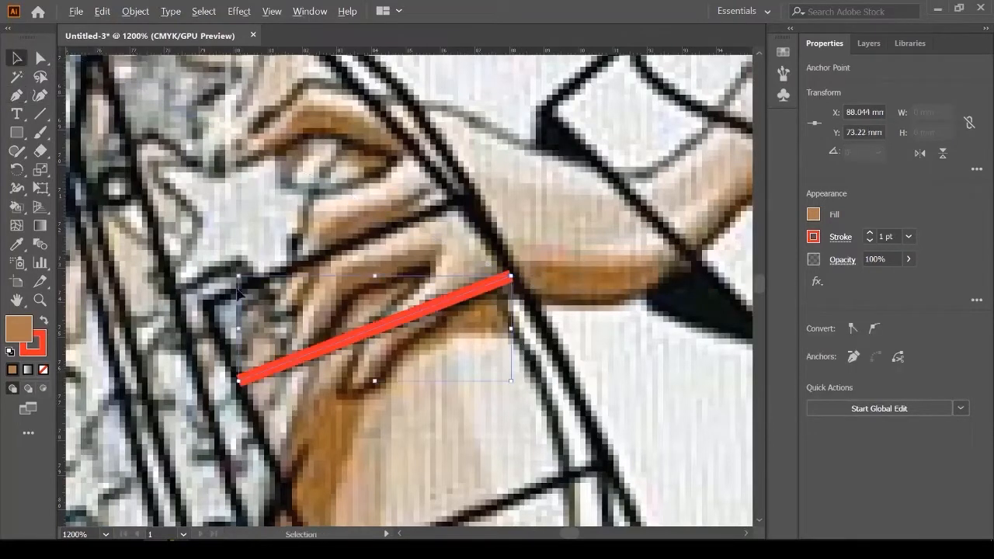
scroll(239, 289, "down", 3)
scroll(238, 289, "down", 1)
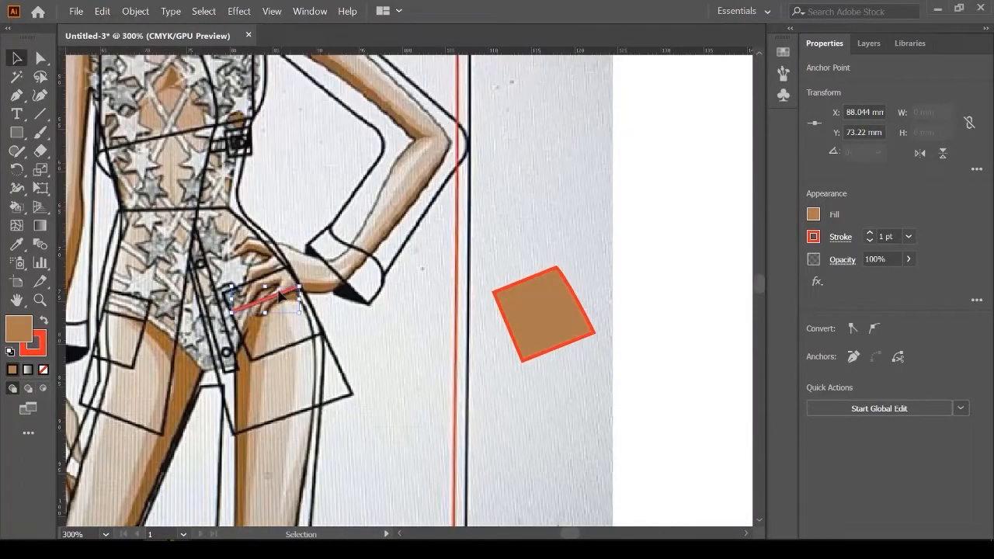
left_click_drag(284, 295, 554, 295)
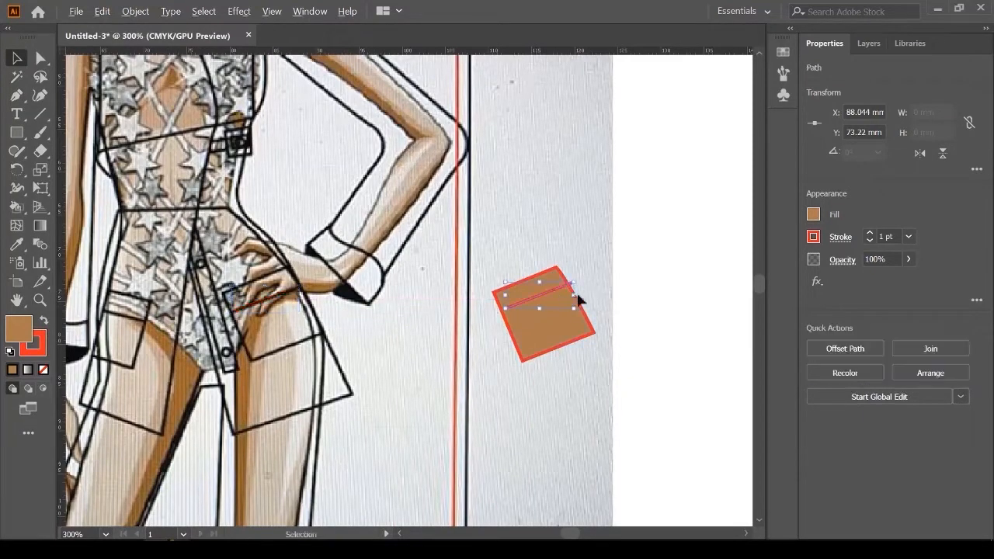
scroll(554, 295, "up", 5)
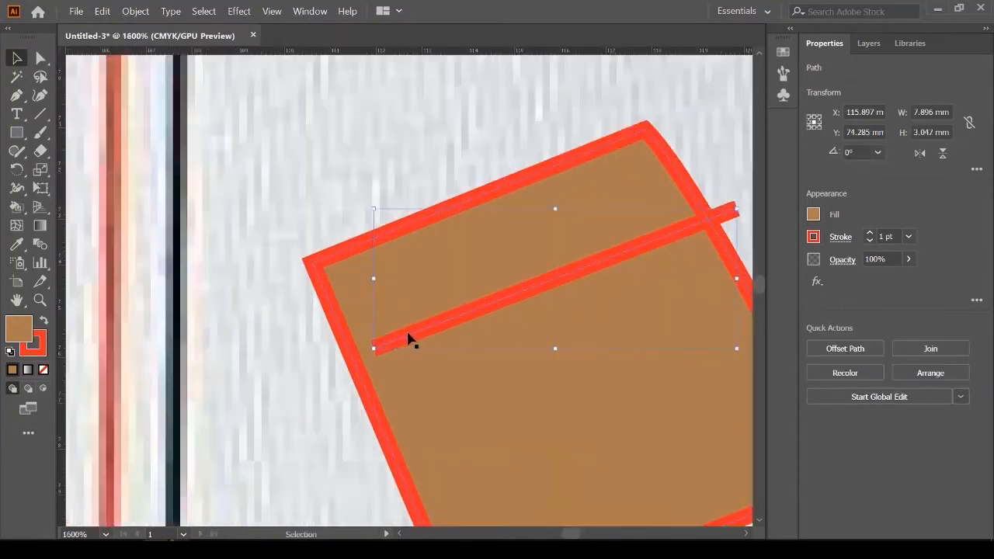
left_click_drag(407, 334, 393, 344)
scroll(380, 265, "down", 4)
left_click(379, 254)
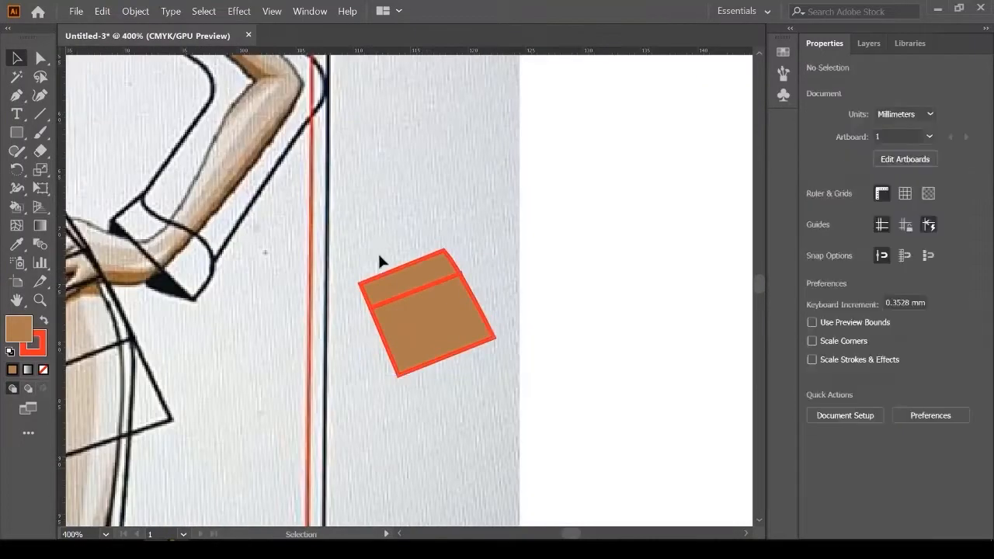
Step: Place the pocket on the jacket's hip beneath the hand, then return to the sketch
scroll(372, 233, "down", 2)
left_click(427, 319)
left_click_drag(526, 285, 335, 313)
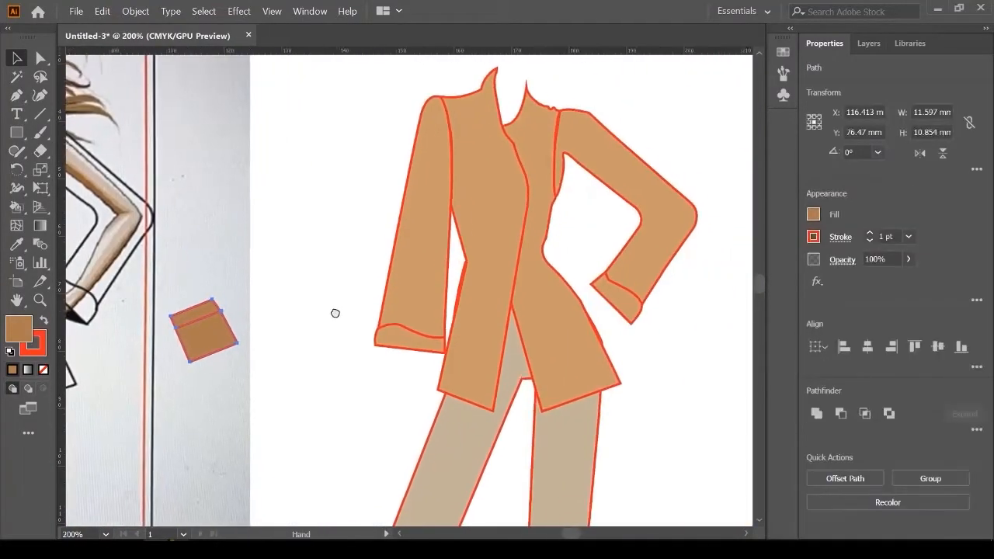
left_click_drag(218, 332, 573, 324)
scroll(573, 325, "up", 5)
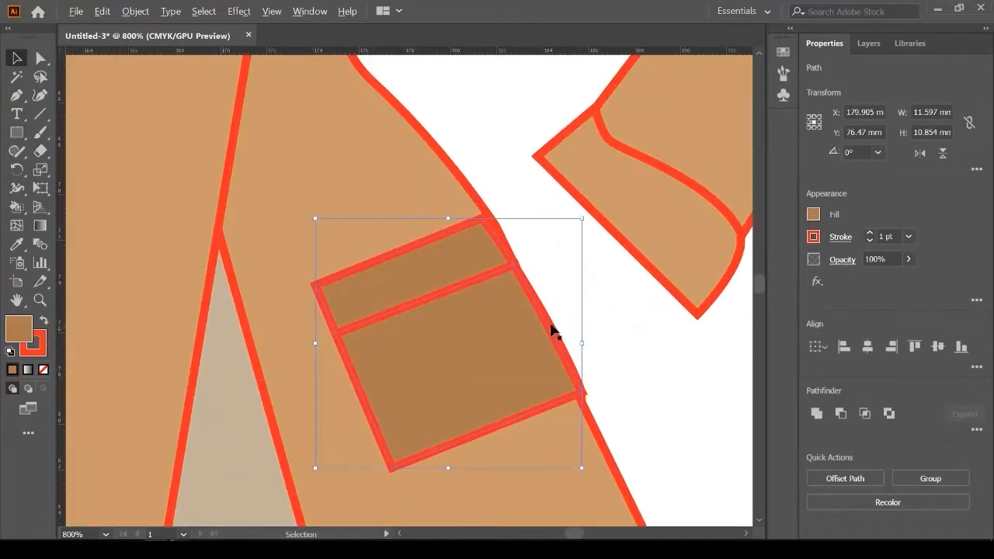
left_click_drag(534, 376, 531, 375)
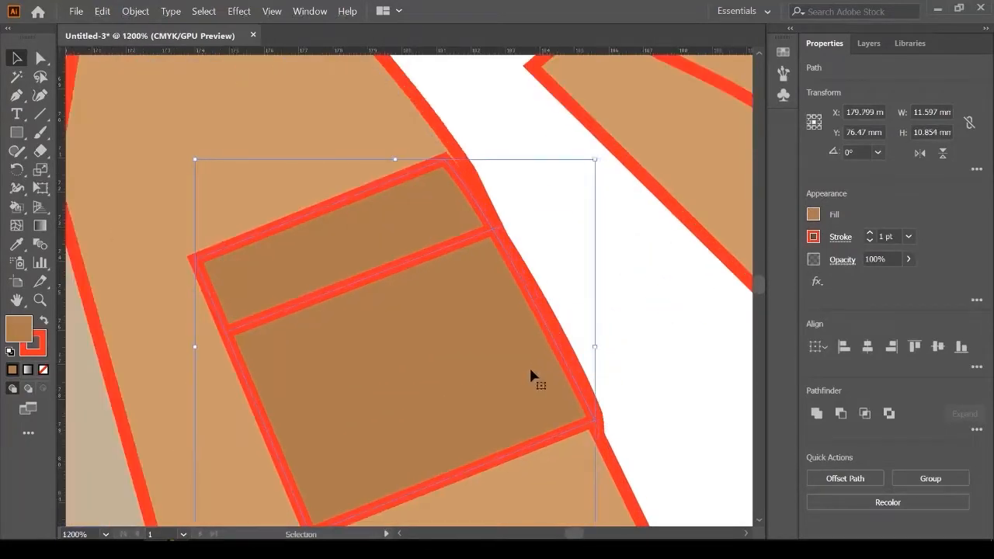
left_click(643, 344)
scroll(626, 311, "down", 6)
left_click_drag(268, 341, 627, 354)
scroll(406, 336, "up", 5)
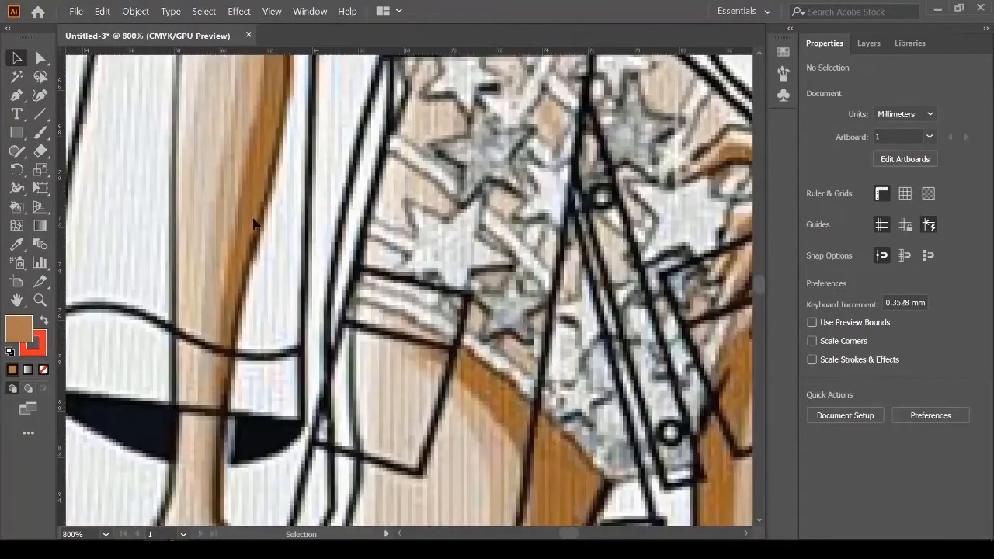
Step: Trace the second tilted pocket as a closed four-corner outline over the sketch
left_click(16, 95)
scroll(388, 282, "up", 1)
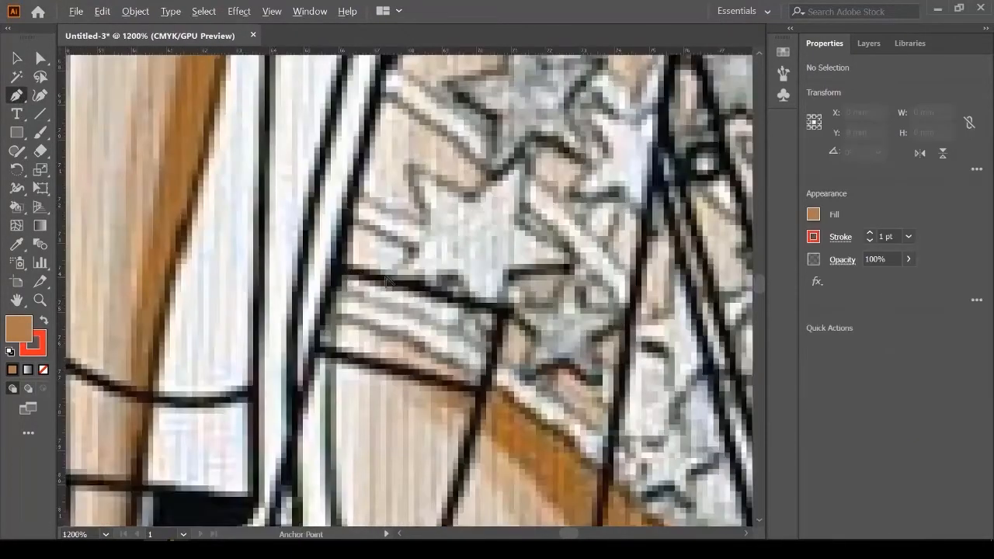
left_click(505, 309)
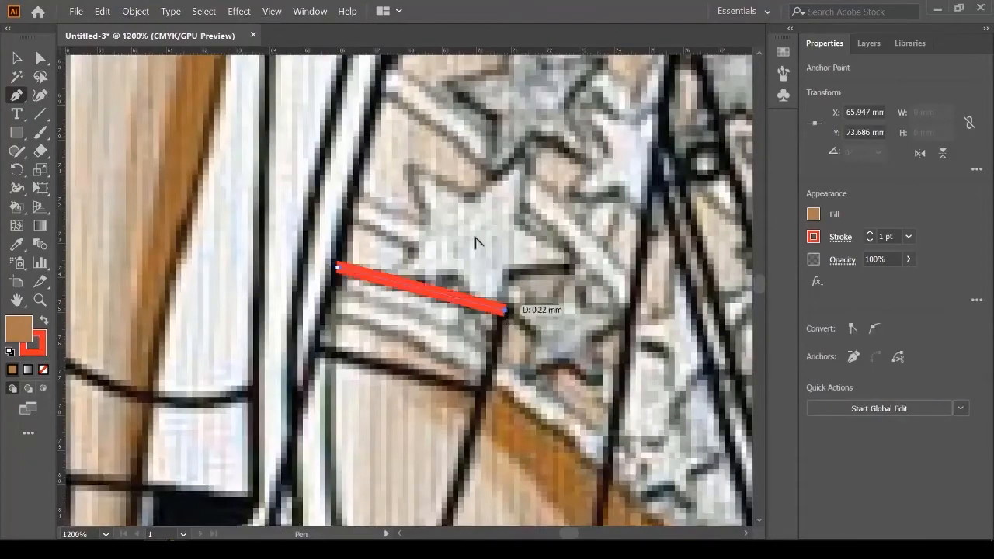
scroll(487, 240, "down", 3)
left_click(450, 341)
scroll(345, 319, "up", 2)
left_click(347, 309)
scroll(361, 332, "up", 3)
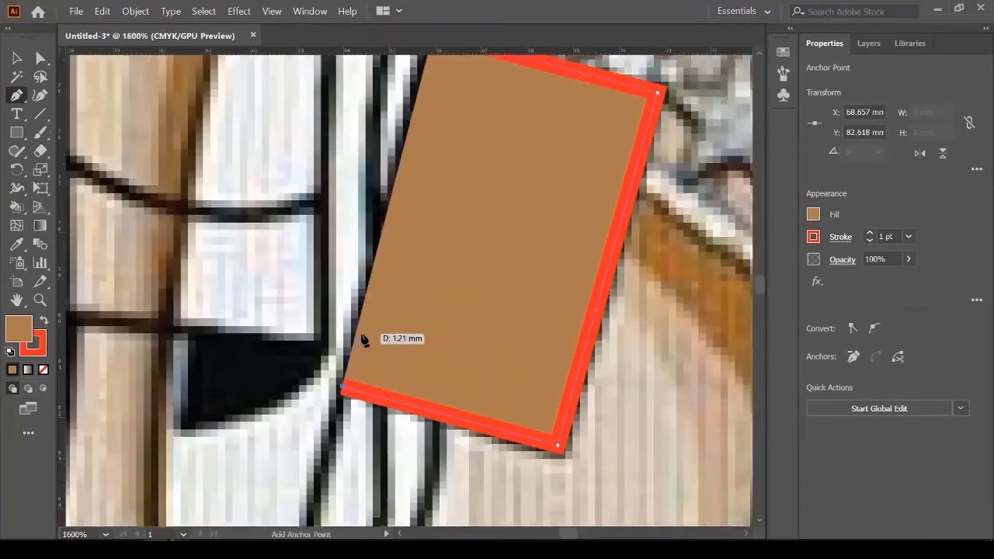
left_click(432, 184)
key("v")
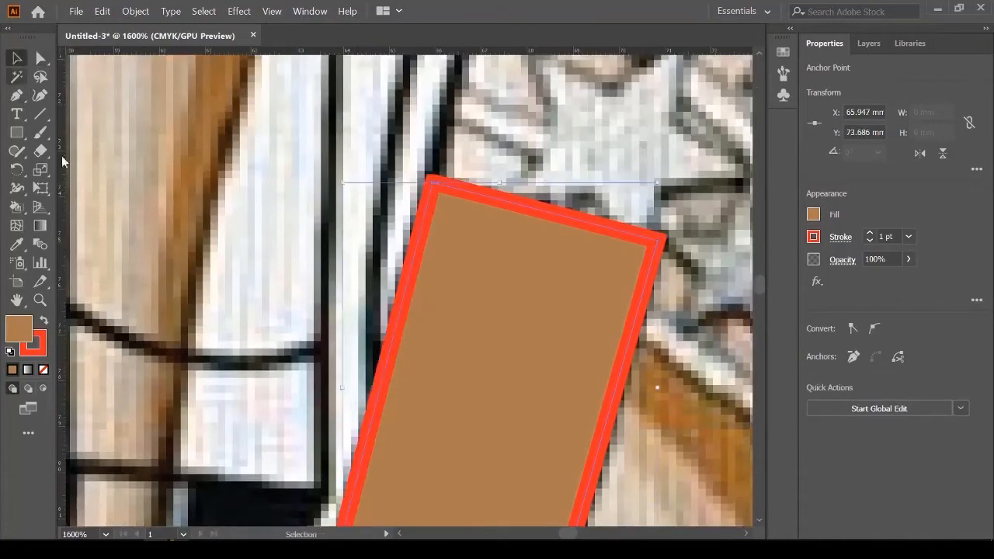
scroll(306, 250, "down", 3)
left_click(306, 251)
scroll(218, 240, "up", 1)
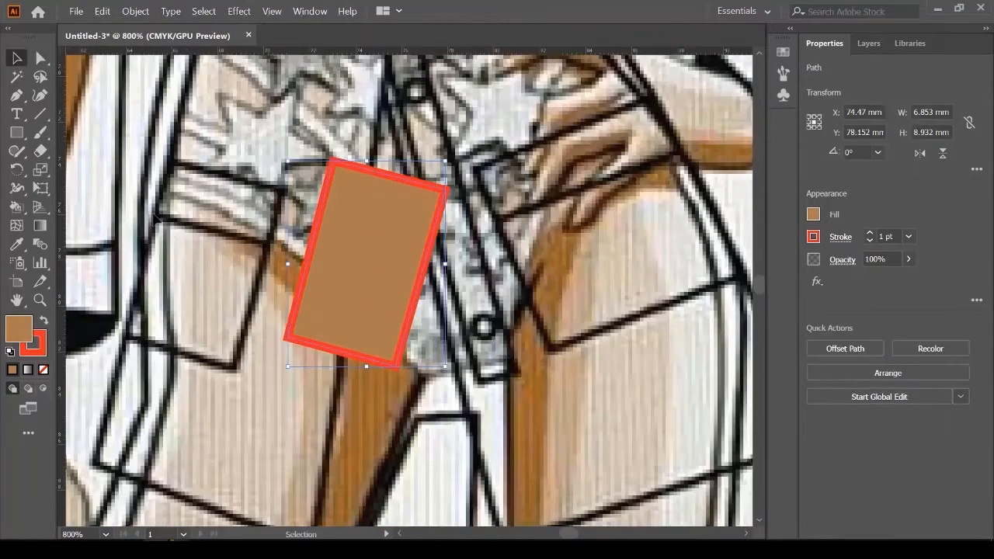
Step: Draw a flap line with the Line Segment tool and fit it onto the new pocket
left_click(39, 116)
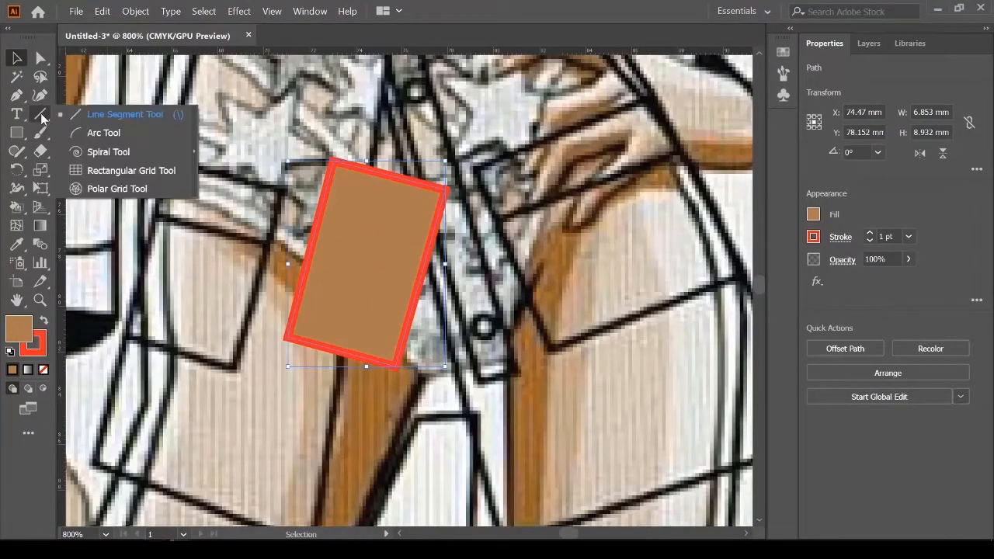
left_click(108, 114)
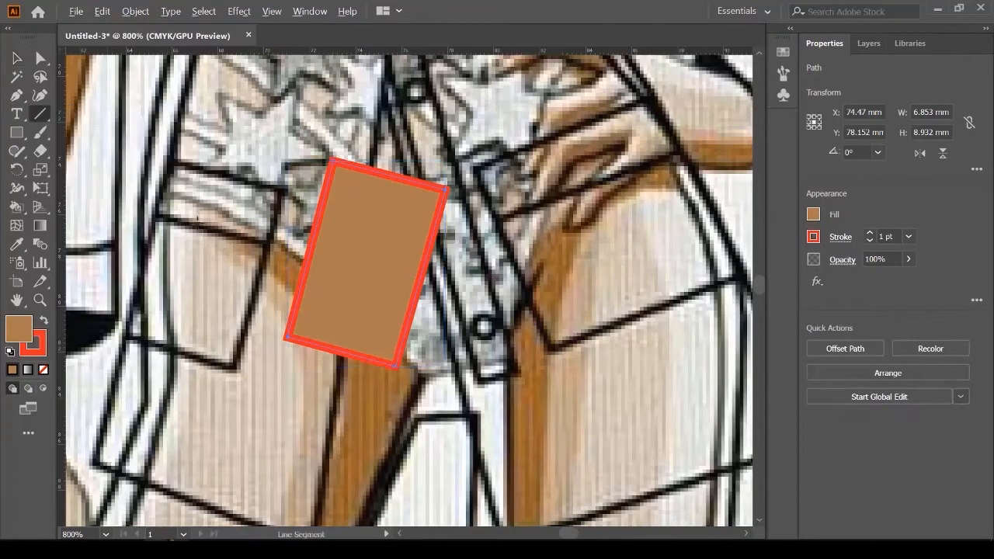
scroll(202, 233, "up", 1)
left_click_drag(134, 207, 304, 251)
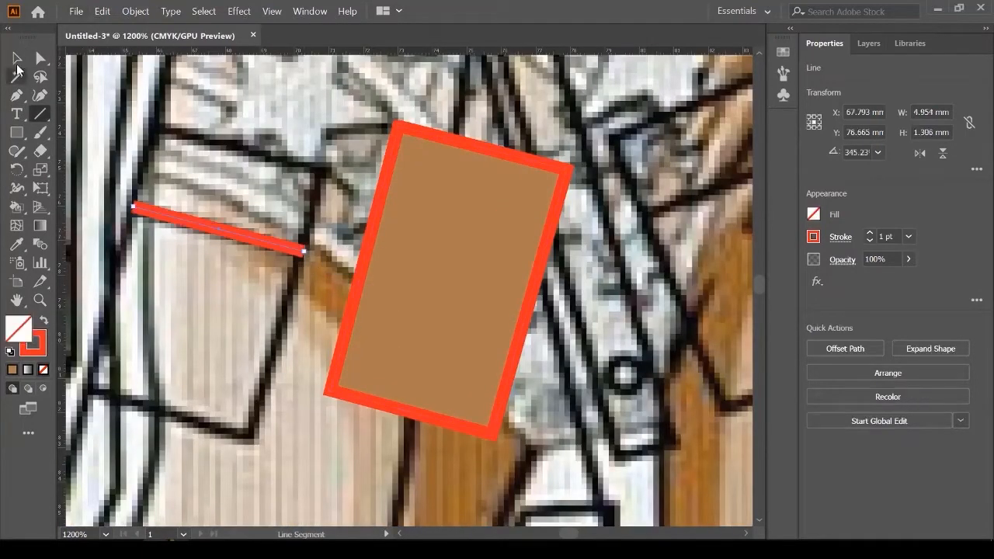
left_click(16, 59)
left_click_drag(195, 226, 433, 238)
key("ctrl+equal")
key("ctrl+equal")
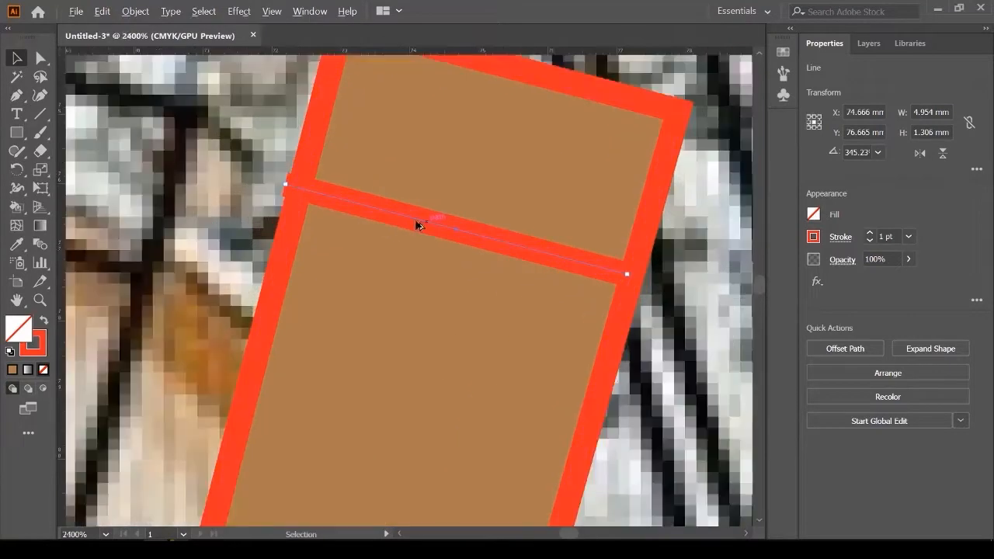
left_click_drag(399, 215, 406, 218)
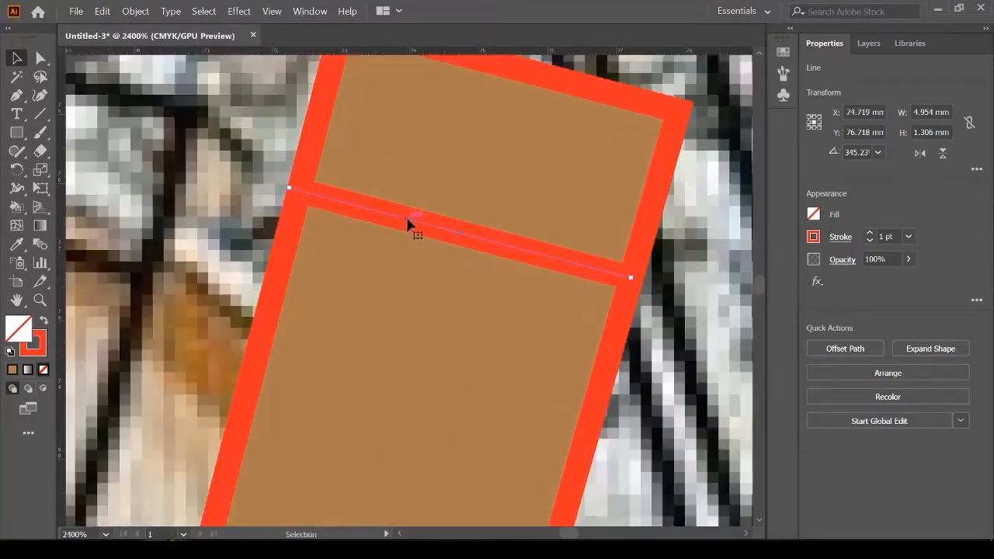
key("ctrl+minus")
key("ctrl+minus")
key("ctrl+minus")
key("ctrl+minus")
key("ctrl+minus")
left_click(328, 177)
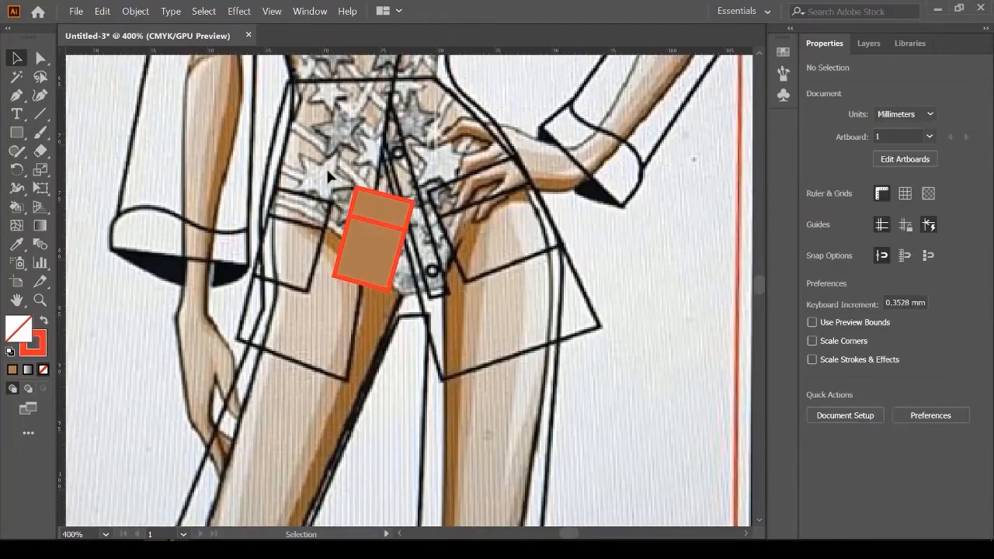
Step: Move the pocket and its flap onto the jacket's other front panel
left_click(399, 243)
key("ctrl+minus")
key("ctrl+minus")
key("ctrl+minus")
key("ctrl+minus")
key("ctrl+equal")
key("ctrl+equal")
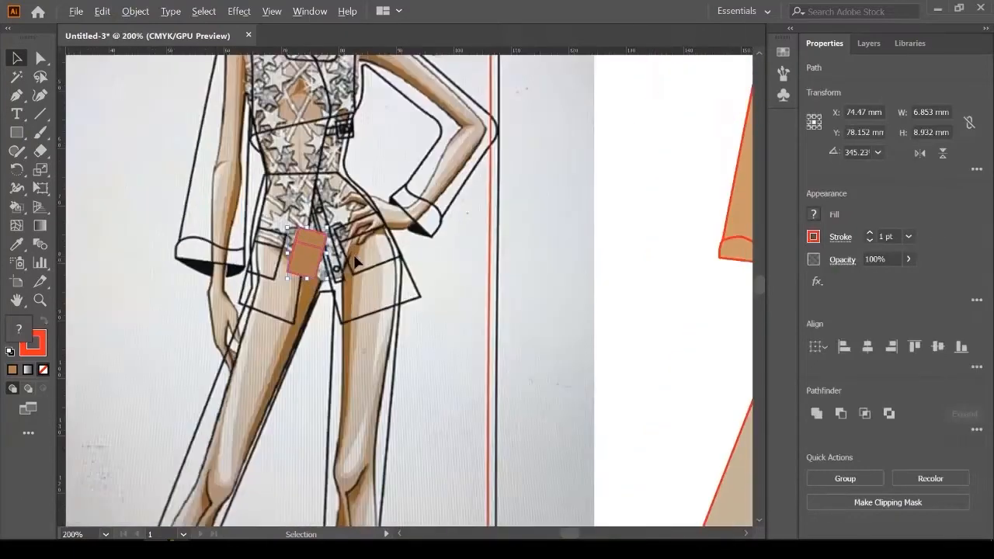
left_click_drag(310, 261, 680, 276)
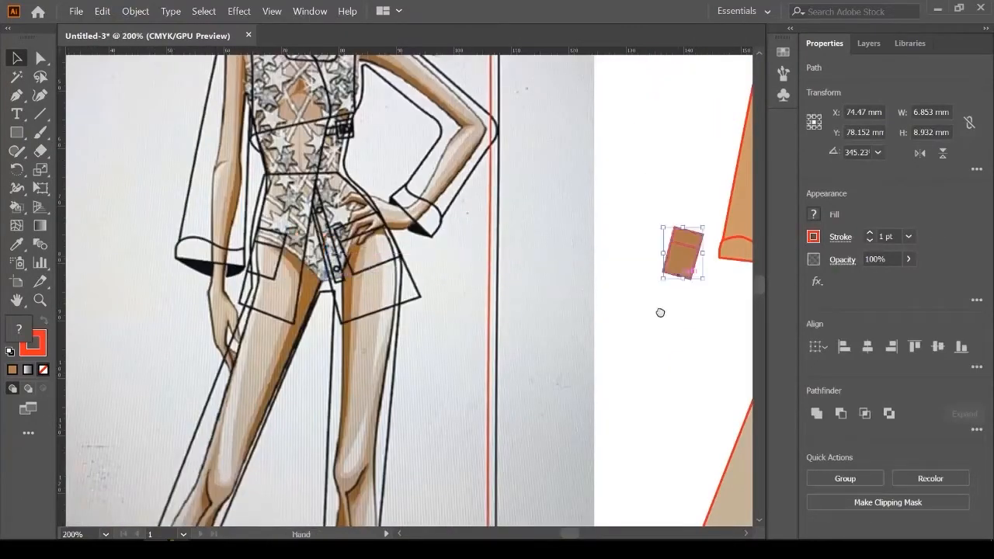
left_click_drag(660, 313, 295, 321)
key("ctrl+equal")
left_click_drag(210, 256, 459, 287)
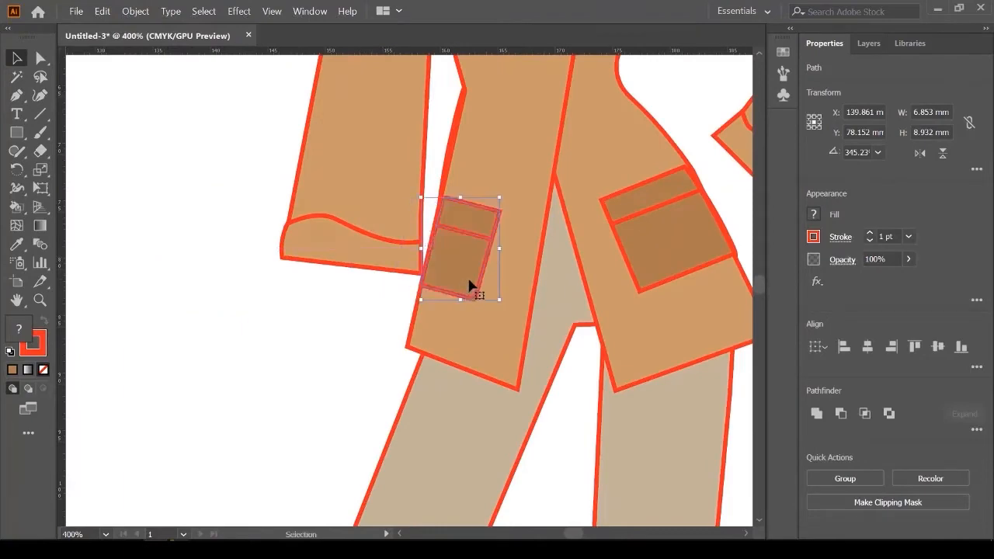
key("ctrl+equal")
key("ctrl+equal")
key("ctrl+minus")
key("ctrl+minus")
key("ctrl+minus")
key("ctrl+minus")
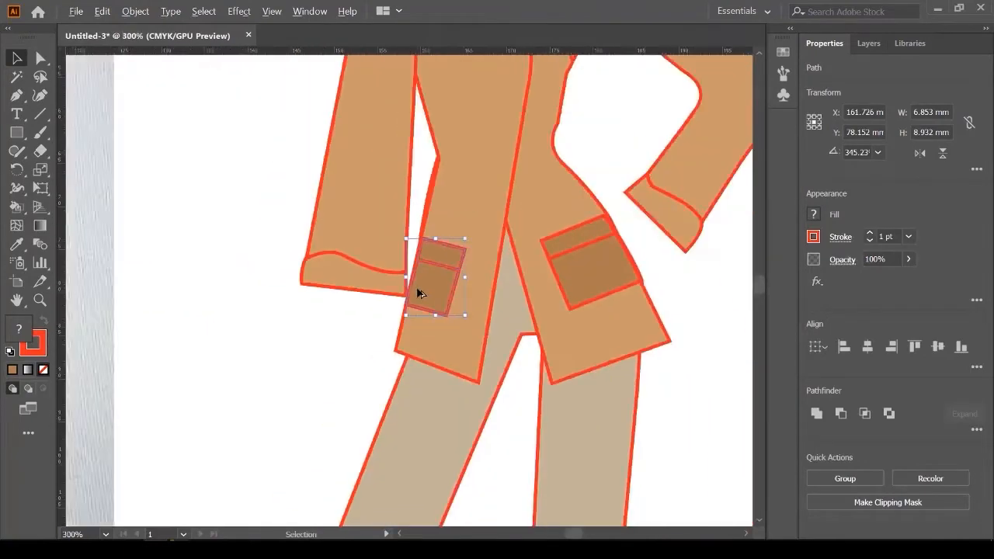
left_click(318, 367)
Step: Pan back to the sketch's torso and front placket
scroll(319, 368, "down", 2)
scroll(455, 318, "down", 1)
key("space")
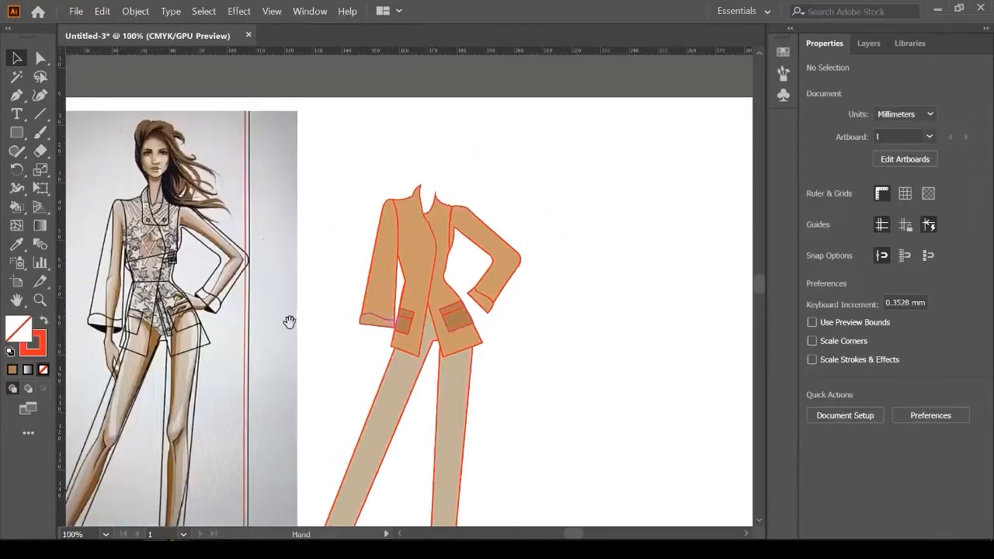
left_click_drag(403, 316, 497, 256)
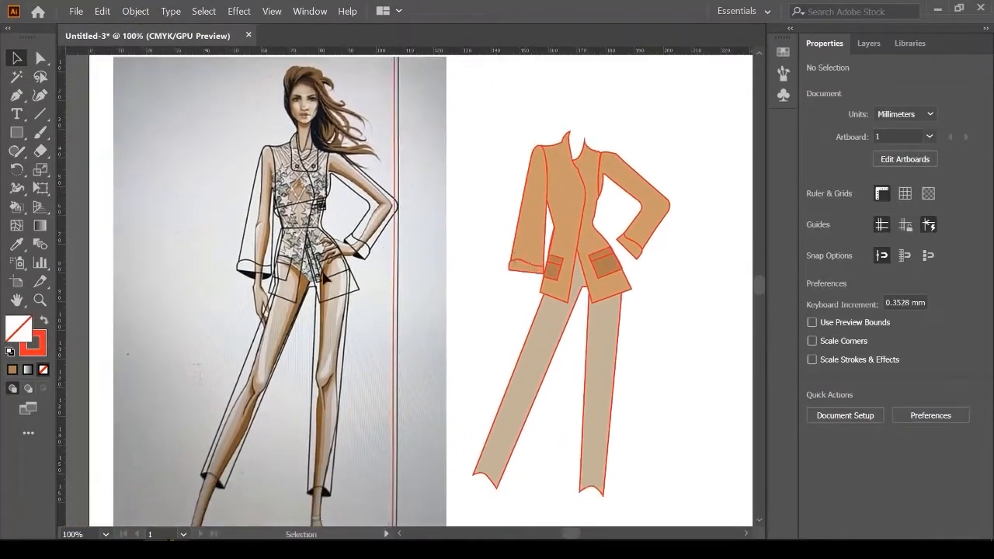
scroll(256, 258, "up", 4)
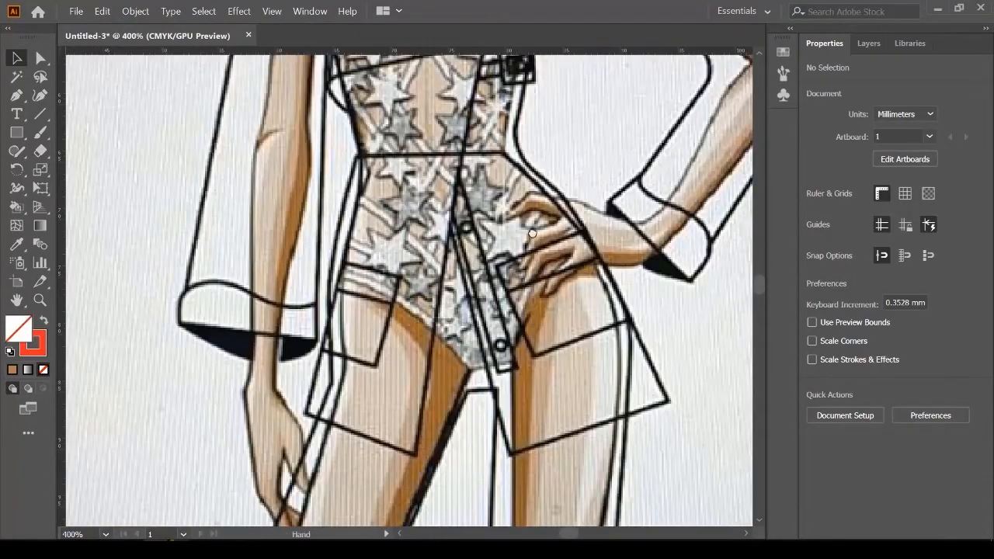
left_click_drag(532, 233, 465, 254)
scroll(446, 284, "up", 1)
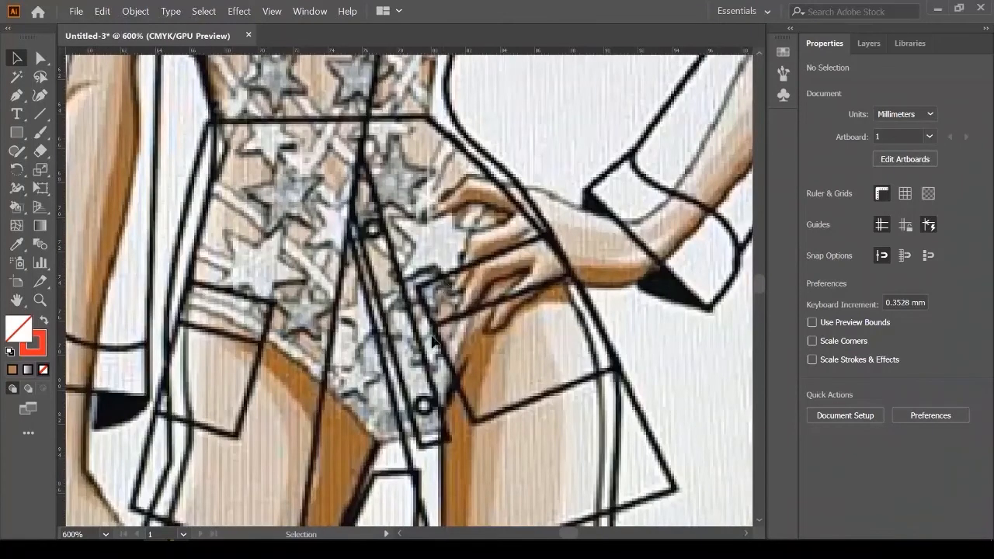
left_click_drag(432, 342, 403, 314)
Step: Trace a long narrow strap along the sketch's front button placket
left_click(16, 95)
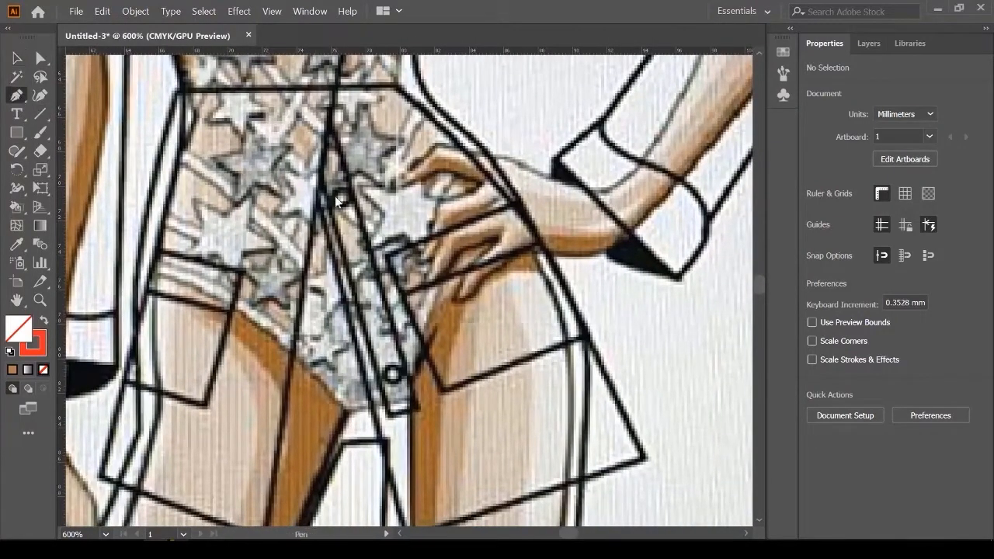
scroll(335, 200, "up", 1)
left_click(339, 199)
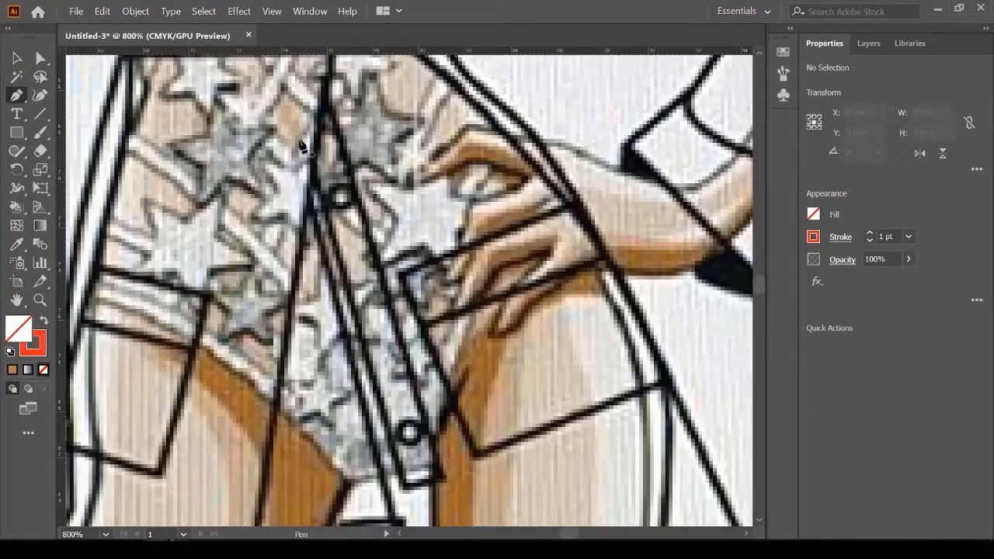
left_click(301, 141)
left_click(402, 489)
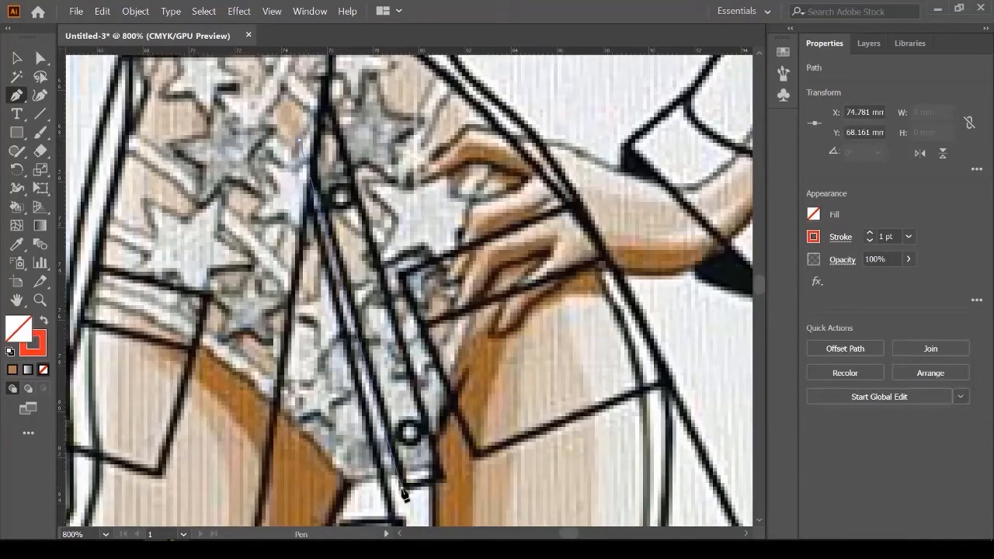
left_click(443, 482)
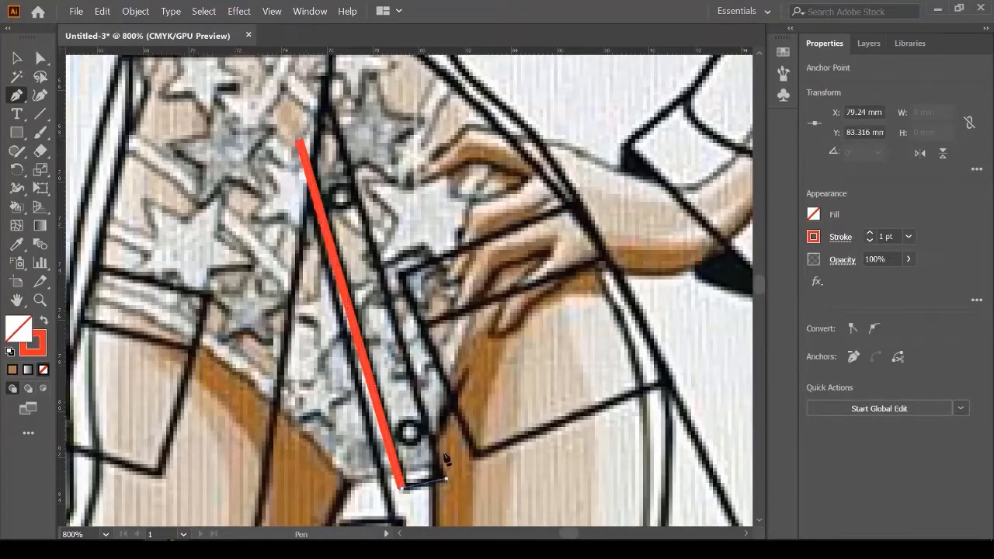
left_click(320, 72)
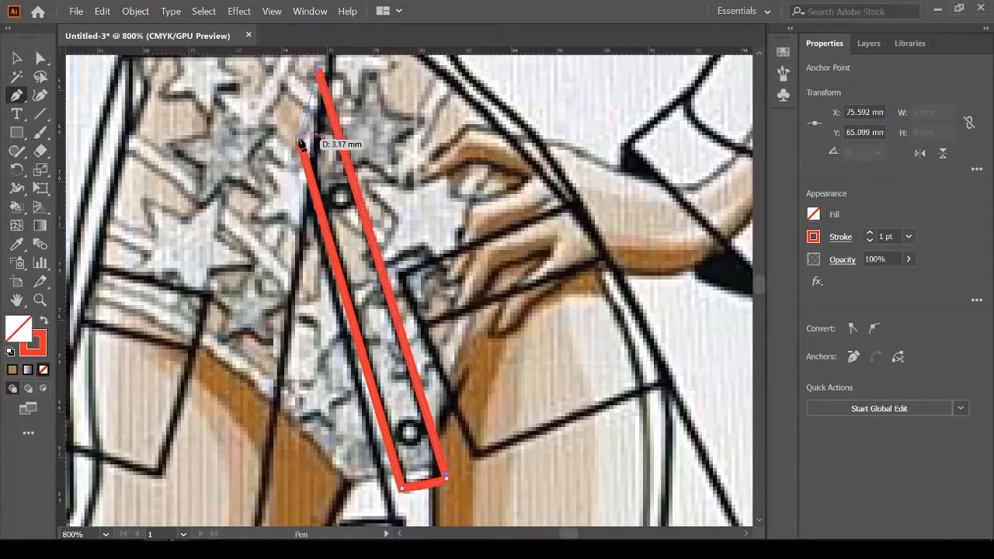
left_click(301, 142)
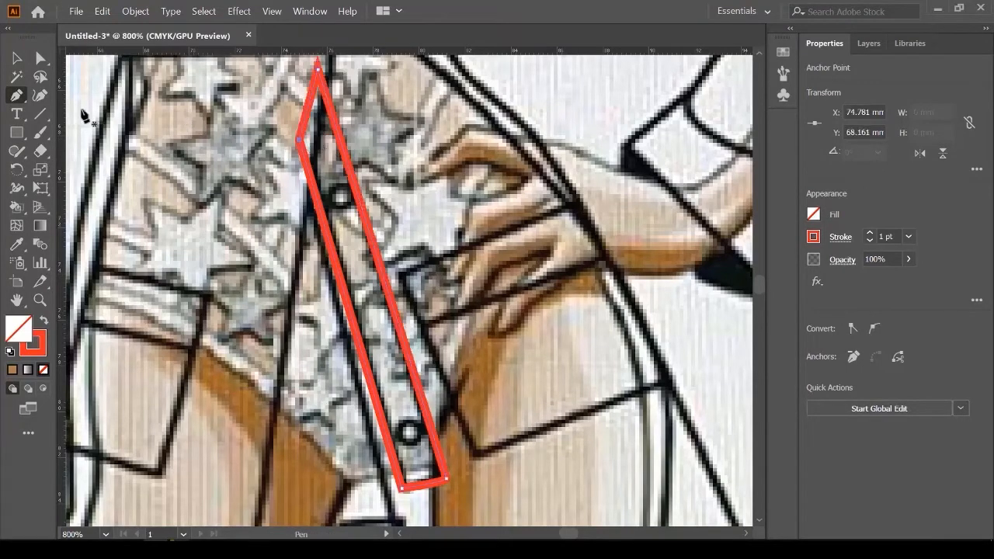
left_click(18, 58)
Step: Copy the brown pocket fill onto the strap with the Eyedropper and move it toward the jacket
scroll(120, 285, "down", 3)
scroll(202, 286, "down", 2)
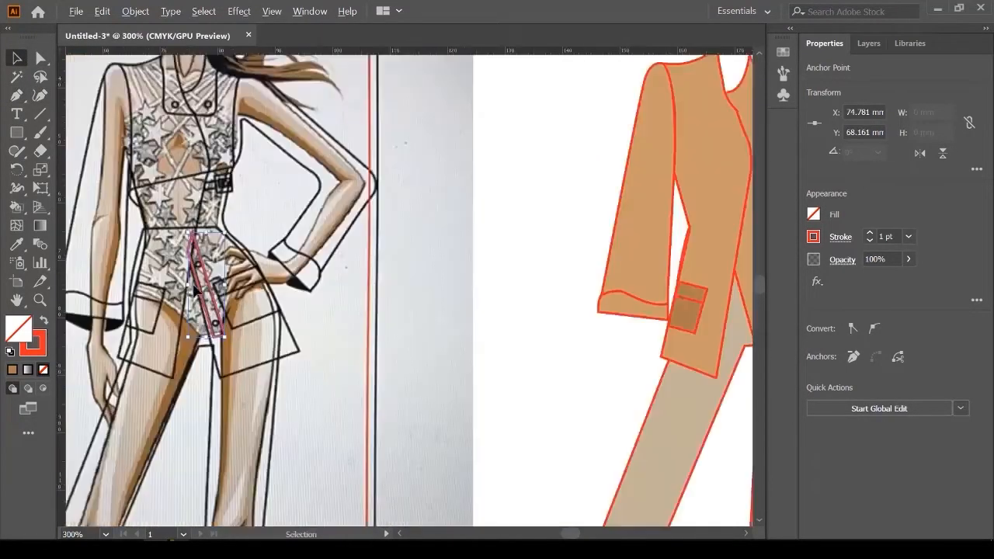
left_click_drag(469, 295, 407, 296)
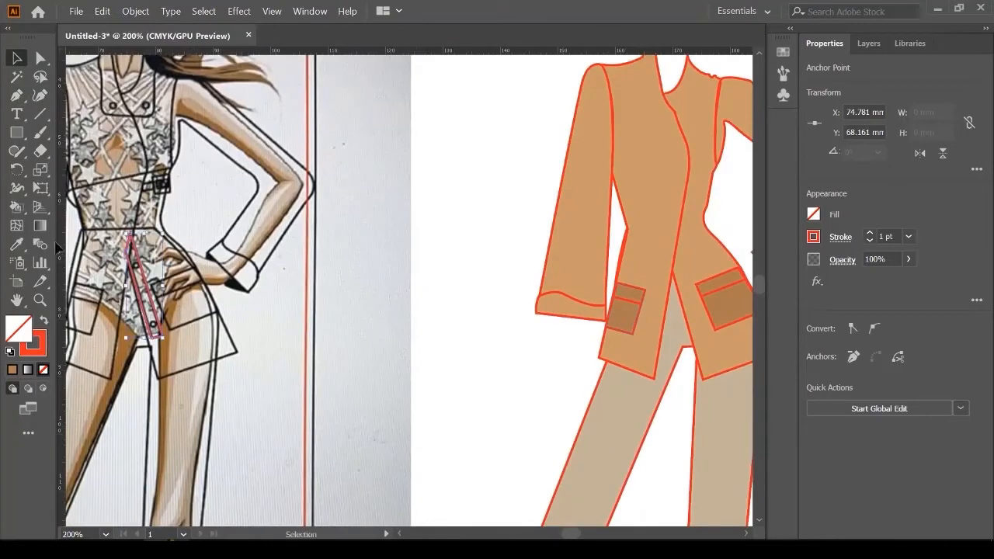
left_click(18, 246)
left_click(630, 317)
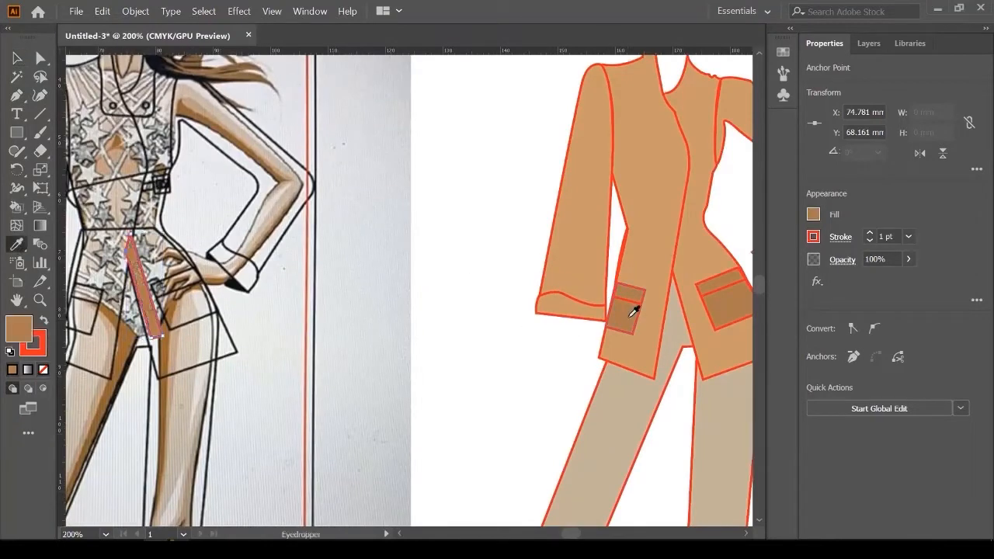
left_click(17, 61)
scroll(178, 320, "up", 2)
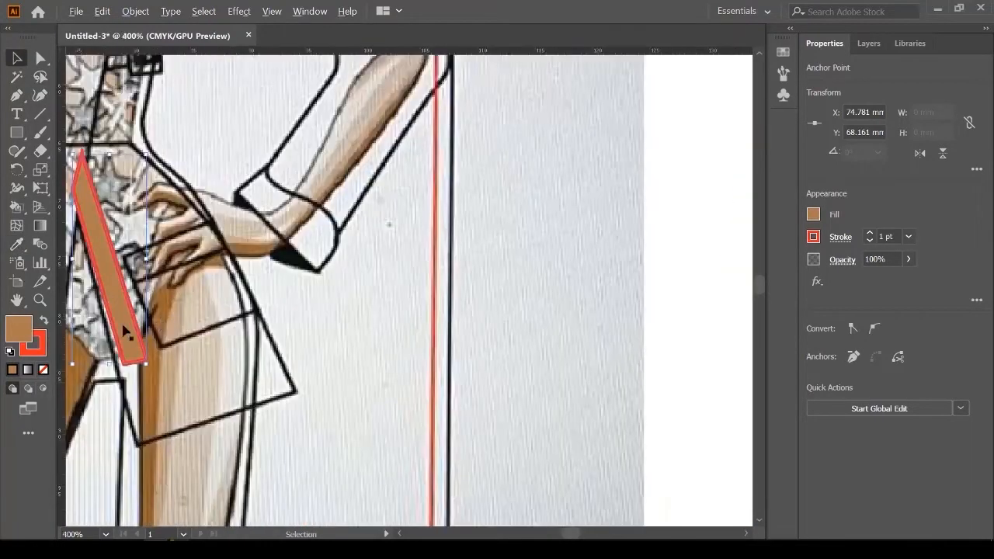
left_click_drag(133, 332, 232, 325)
scroll(119, 321, "up", 1)
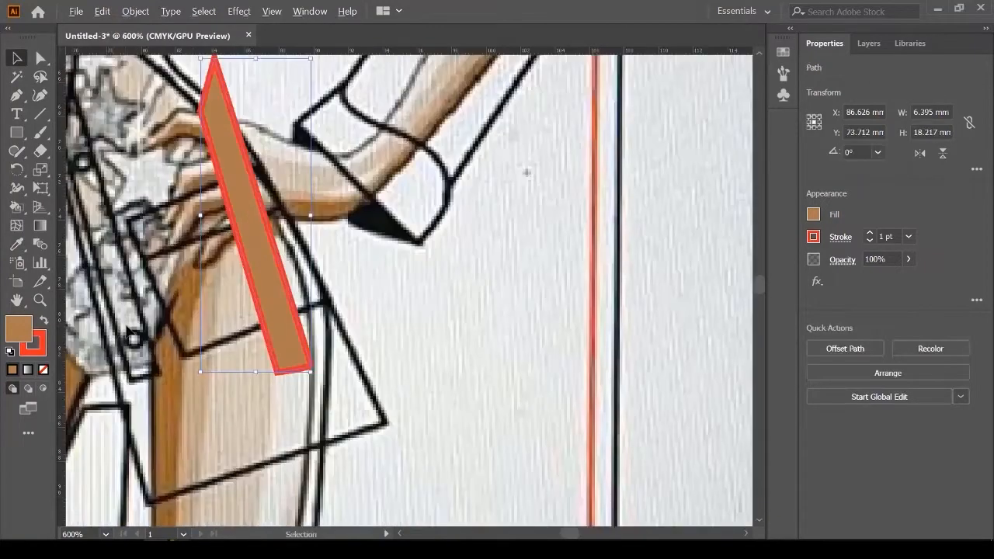
scroll(117, 321, "down", 2)
scroll(118, 320, "down", 1)
left_click_drag(334, 300, 292, 288)
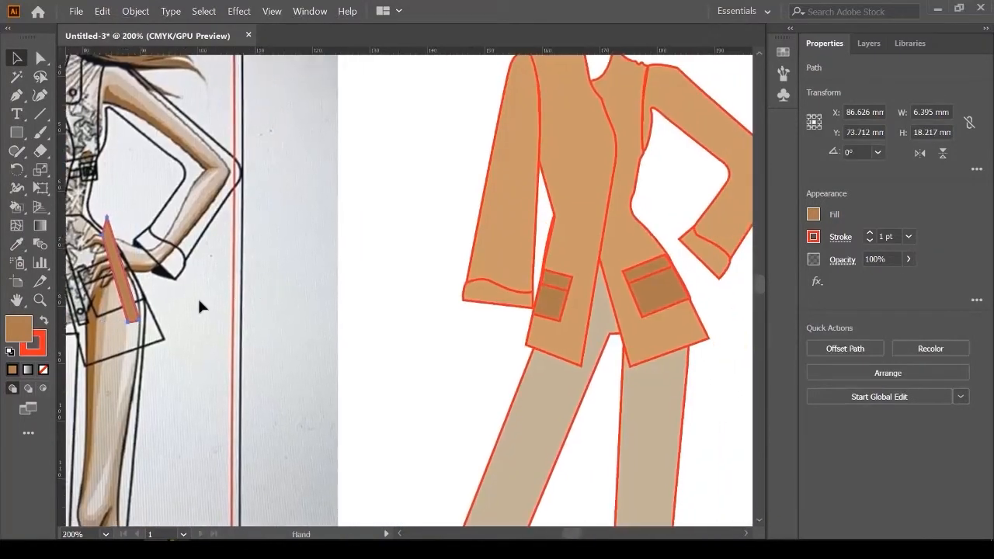
Step: Drag the brown strap onto the jacket's front opening
left_click_drag(134, 307, 587, 299)
scroll(628, 324, "up", 2)
scroll(636, 323, "up", 2)
scroll(517, 349, "down", 3)
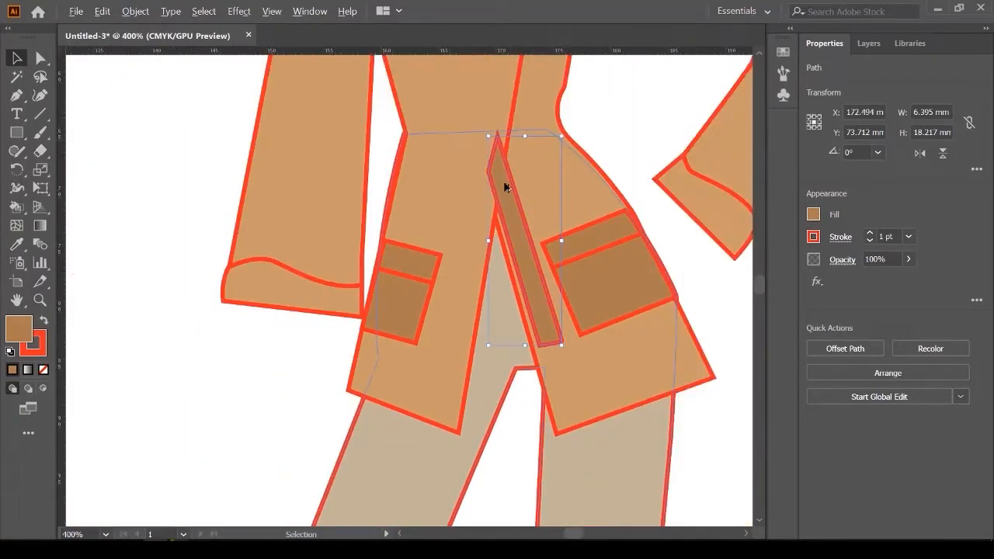
scroll(504, 187, "up", 3)
scroll(492, 173, "down", 1)
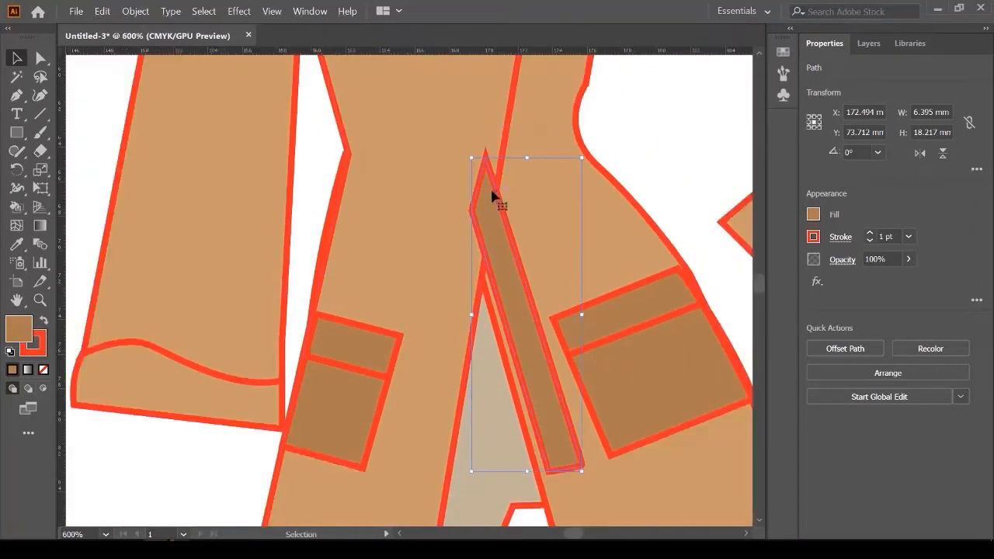
Step: In the Layers panel, restack the strap's path below the light tan front panel
left_click(869, 43)
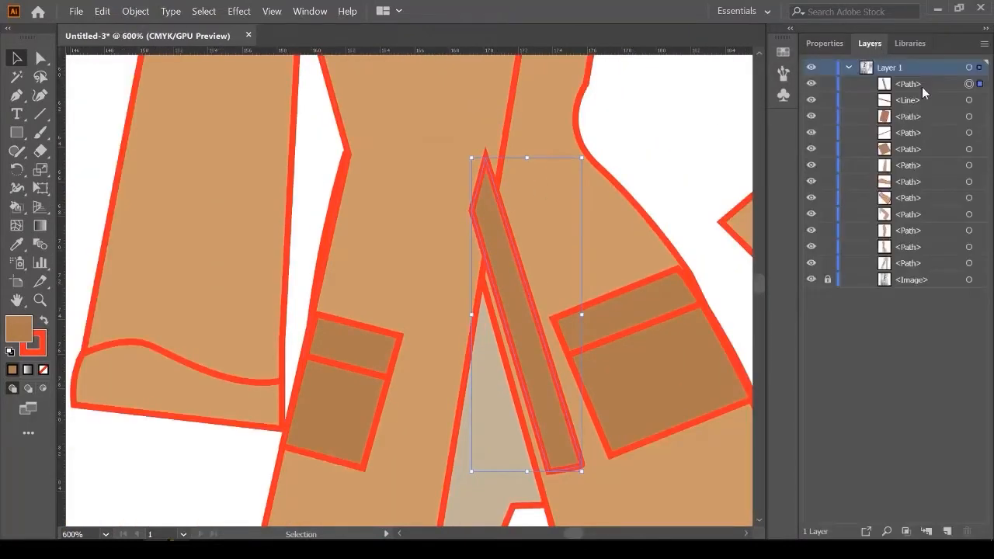
left_click_drag(923, 83, 926, 222)
left_click(925, 119)
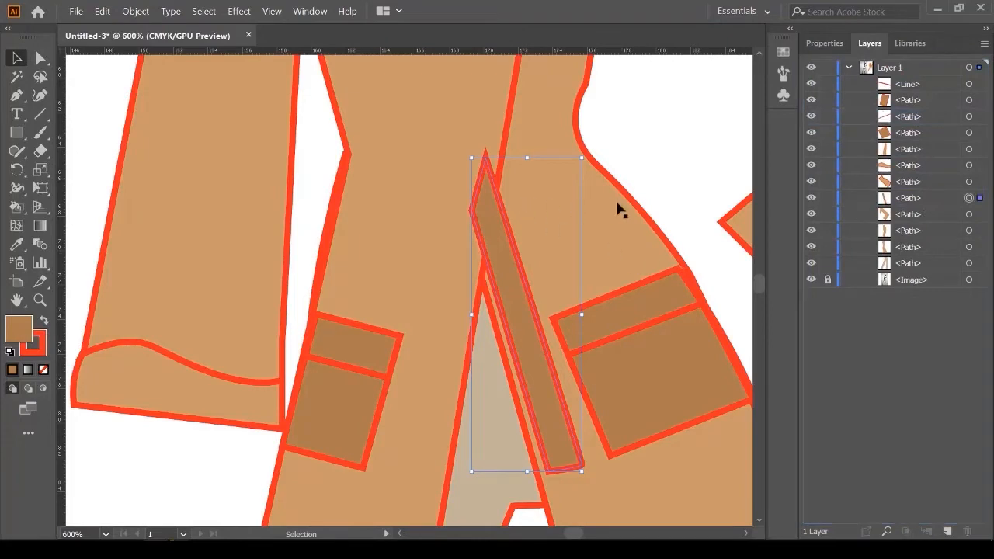
left_click(621, 223)
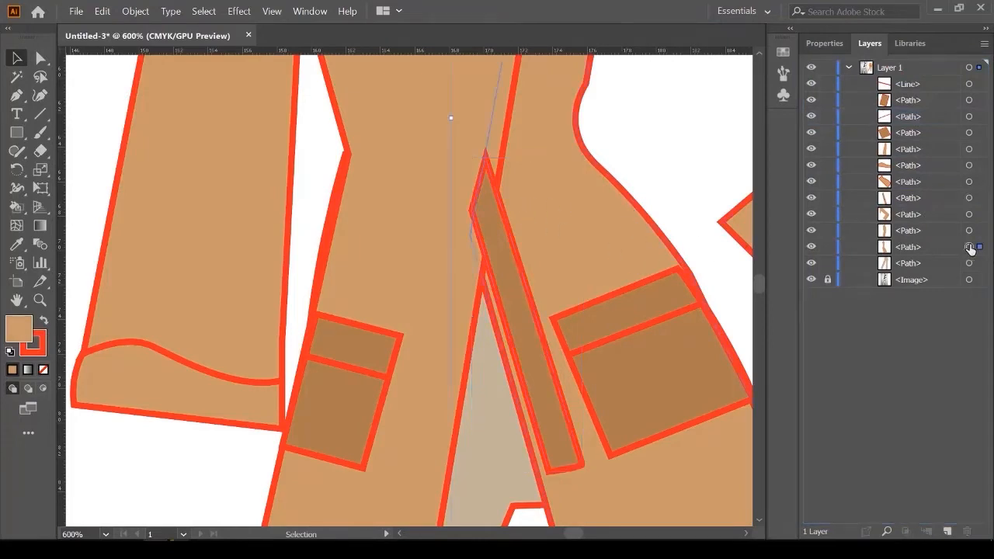
left_click(513, 286)
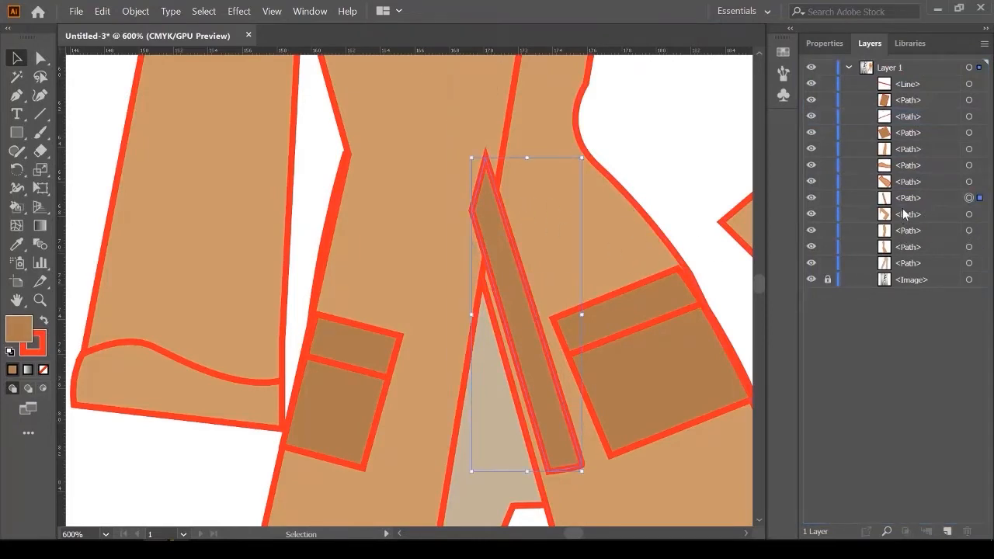
left_click_drag(905, 200, 915, 231)
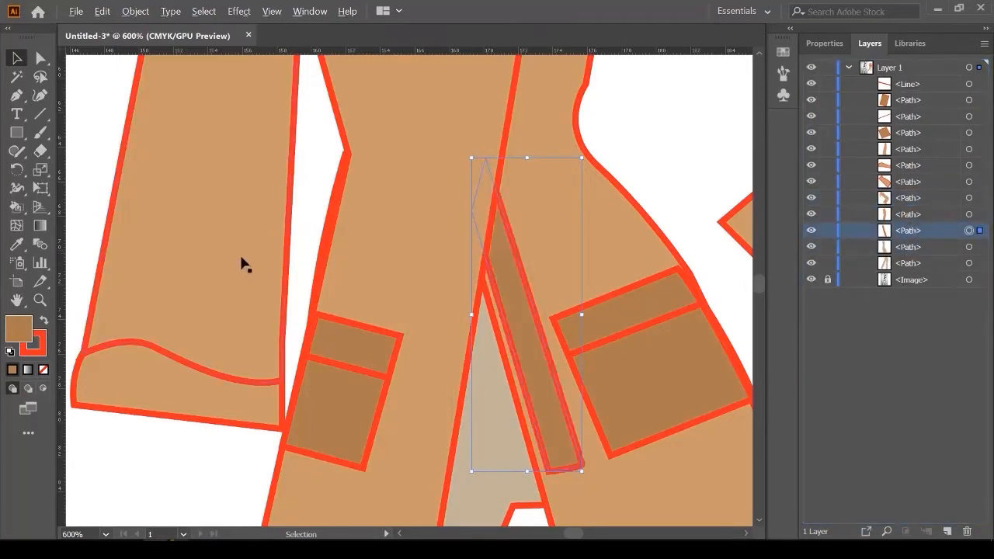
scroll(243, 264, "down", 2)
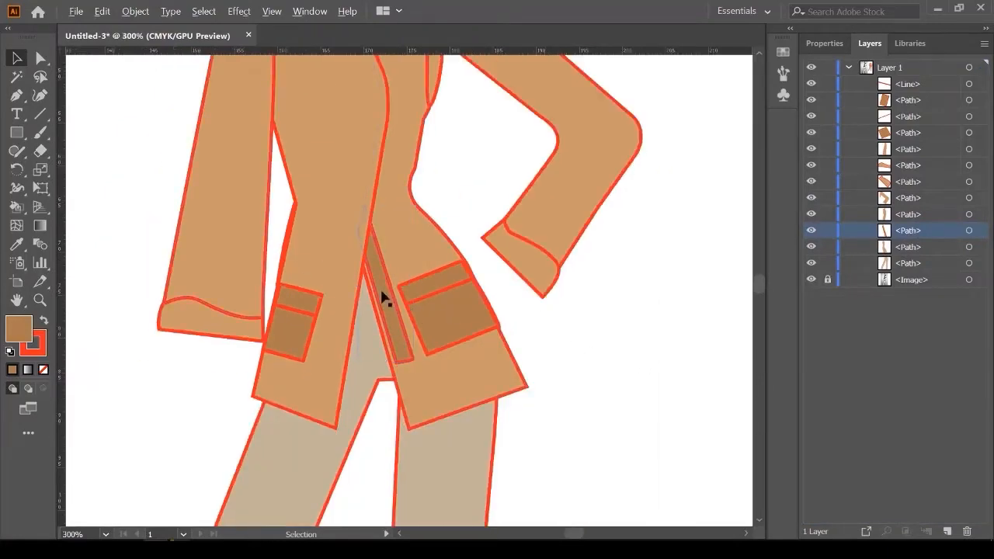
Step: Draw a small circle on the brown strap and size it as a button
scroll(383, 298, "up", 1)
scroll(109, 167, "up", 1)
left_click(17, 133)
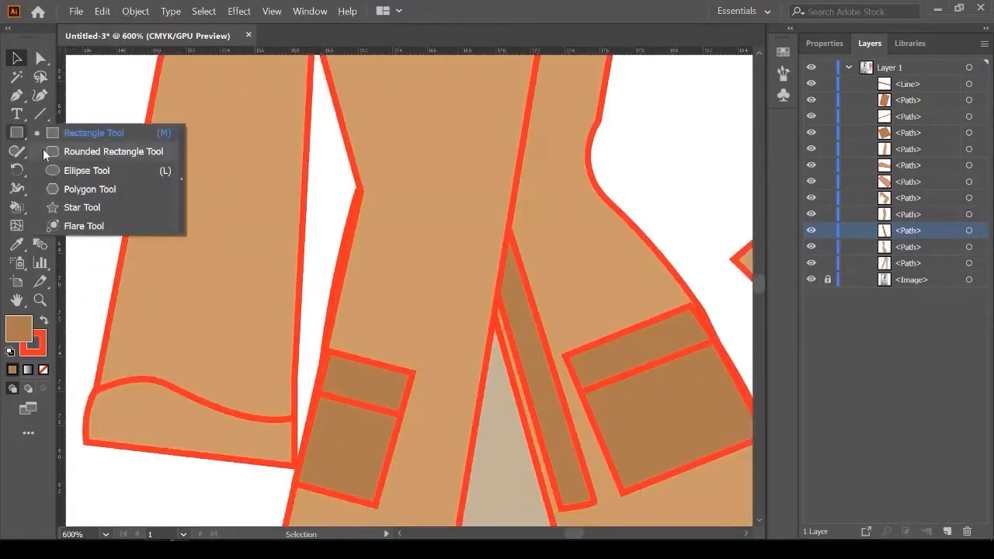
left_click(73, 172)
scroll(516, 329, "up", 1)
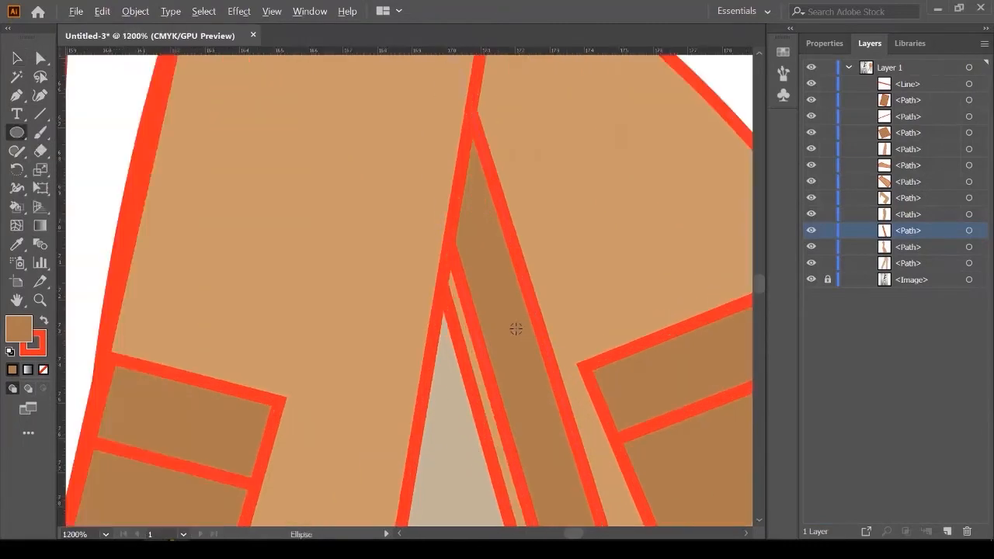
left_click_drag(503, 322, 518, 341)
left_click(17, 59)
scroll(519, 340, "up", 1)
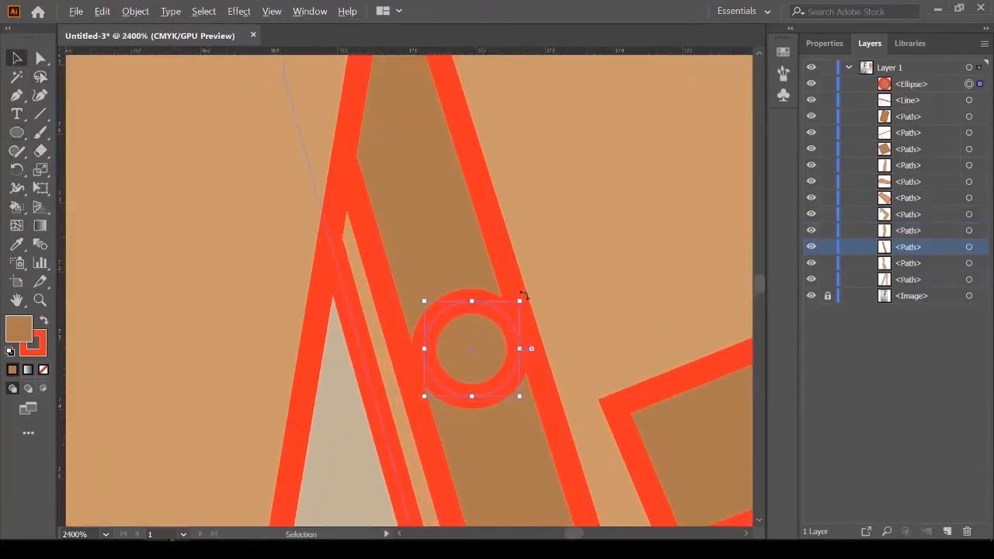
left_click_drag(521, 298, 504, 318)
Step: Give the button a black fill and a 0.5 pt outline
left_click(826, 45)
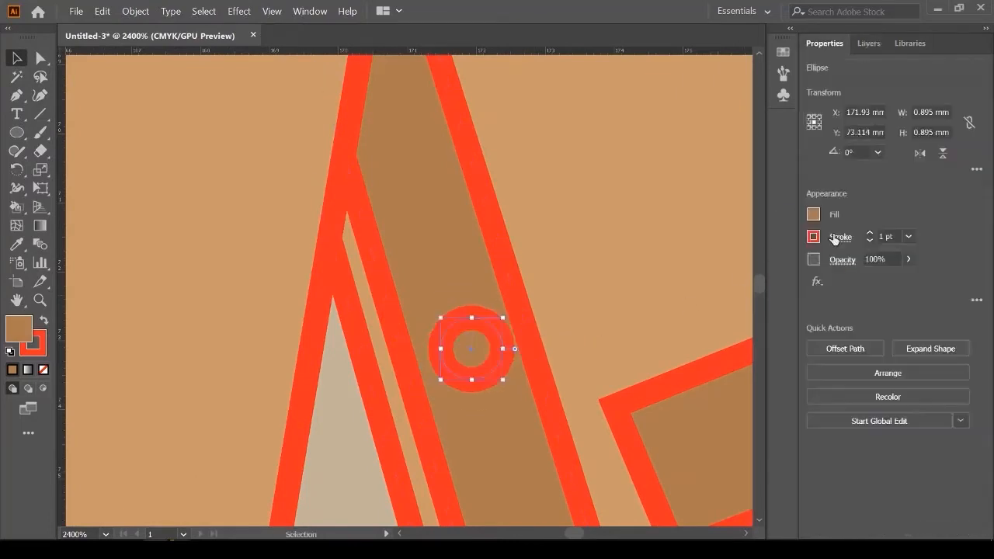
left_click(813, 215)
left_click(677, 271)
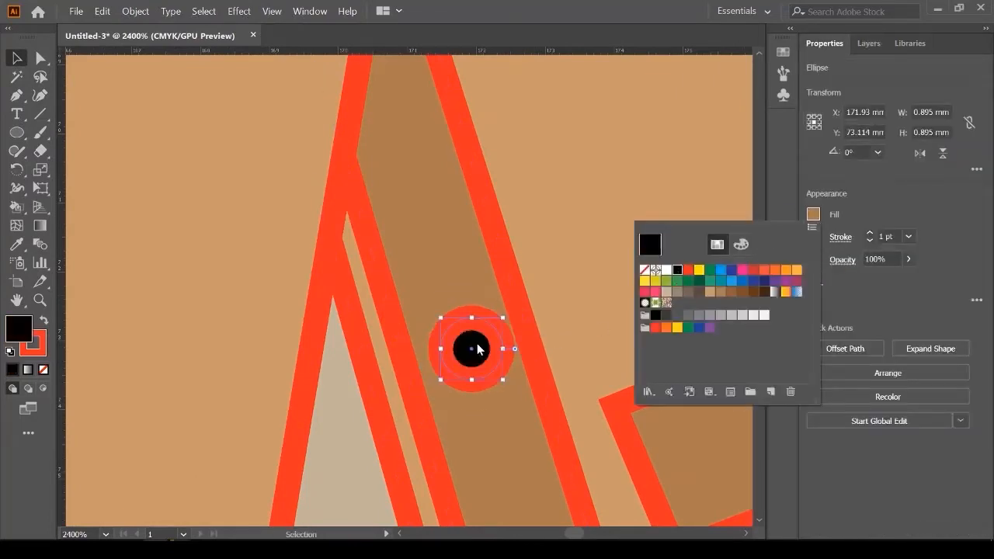
left_click(911, 237)
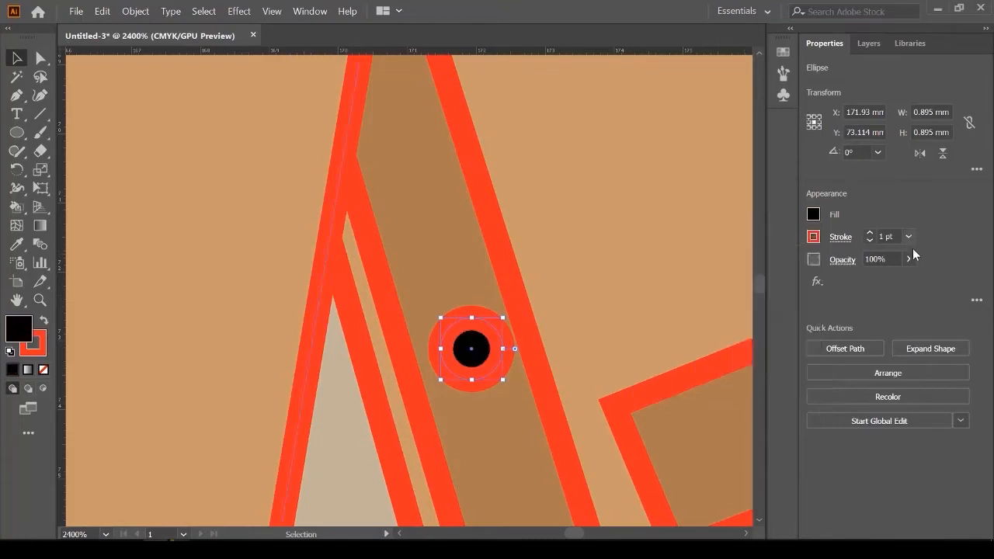
left_click(909, 237)
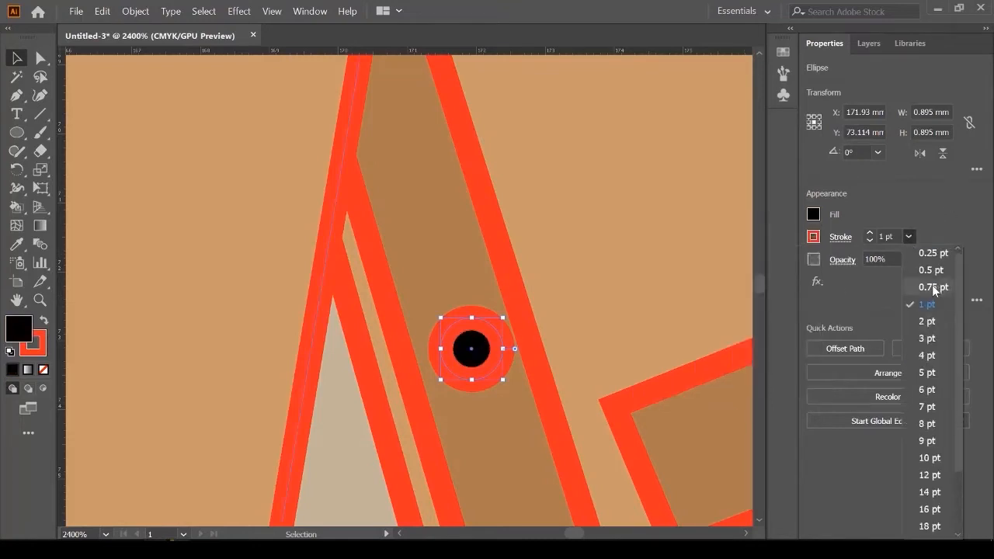
left_click(932, 270)
Step: Copy the button twice down the strap and even out the spacing of all three
left_click_drag(466, 342, 458, 318)
scroll(395, 261, "down", 4)
scroll(365, 275, "down", 1)
scroll(365, 275, "down", 2)
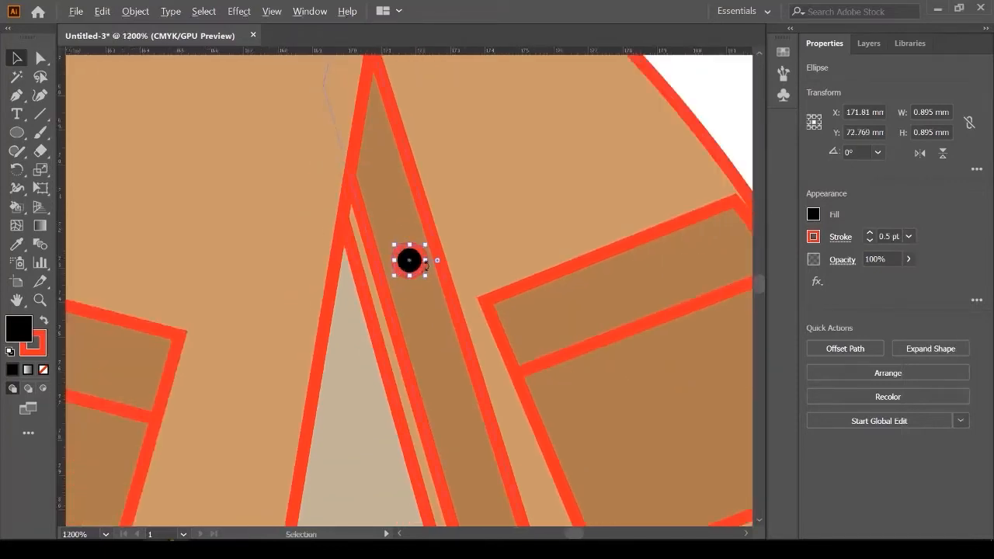
left_click_drag(413, 265, 461, 428)
scroll(388, 263, "down", 4)
scroll(433, 326, "down", 1)
scroll(382, 271, "up", 5)
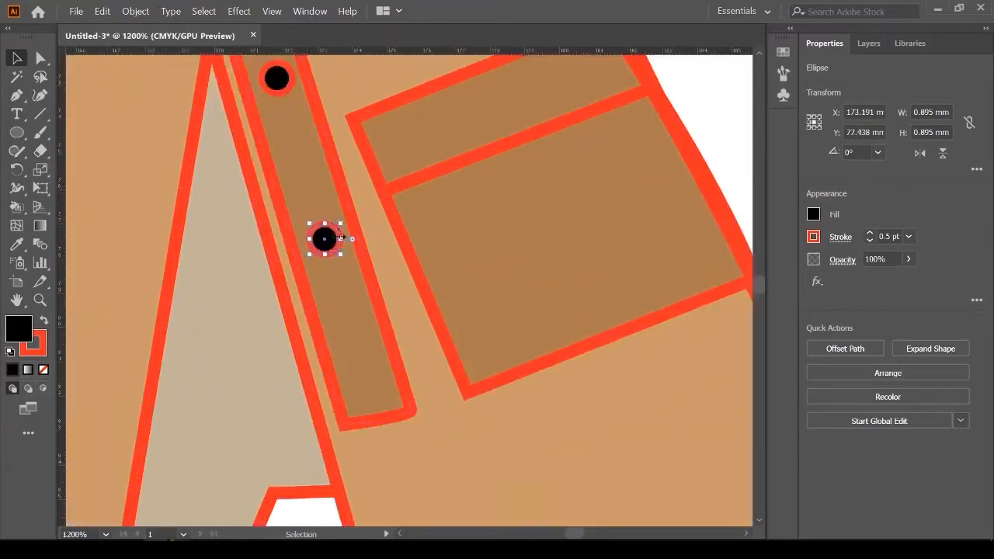
left_click_drag(329, 245, 325, 218)
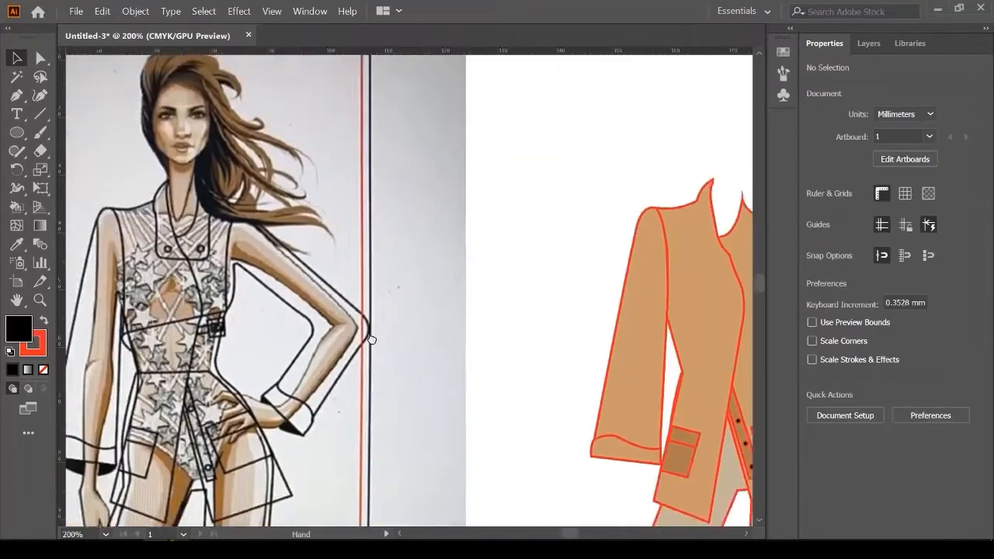
left_click_drag(373, 340, 438, 278)
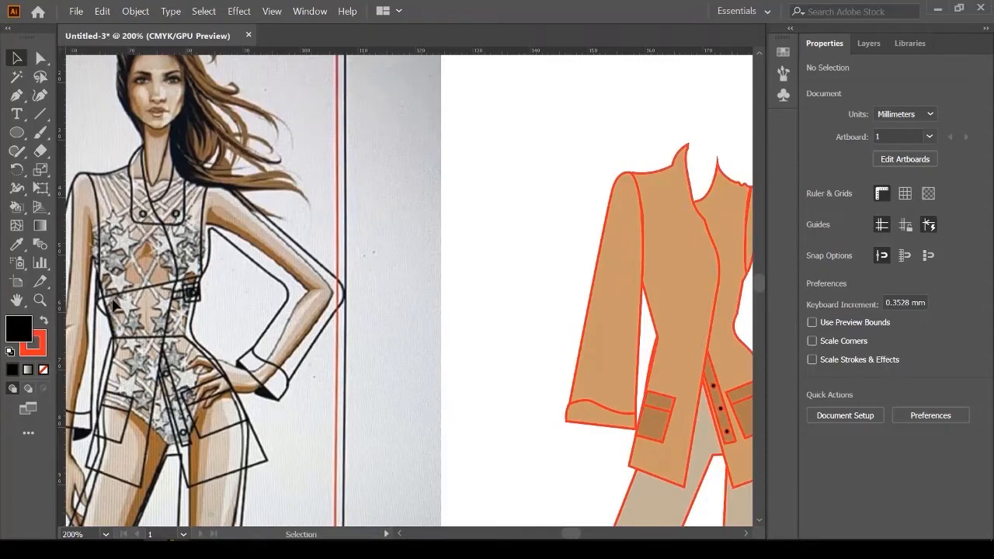
Step: Trace the sketch's curved waist seam as a Pen path
scroll(73, 280, "up", 3)
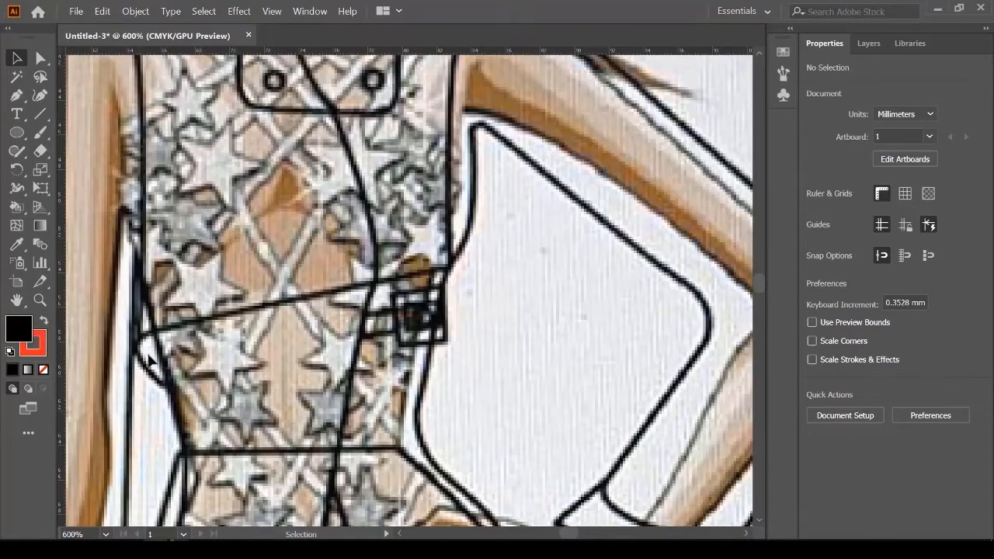
scroll(152, 359, "down", 3)
scroll(159, 377, "up", 1)
scroll(201, 361, "down", 1)
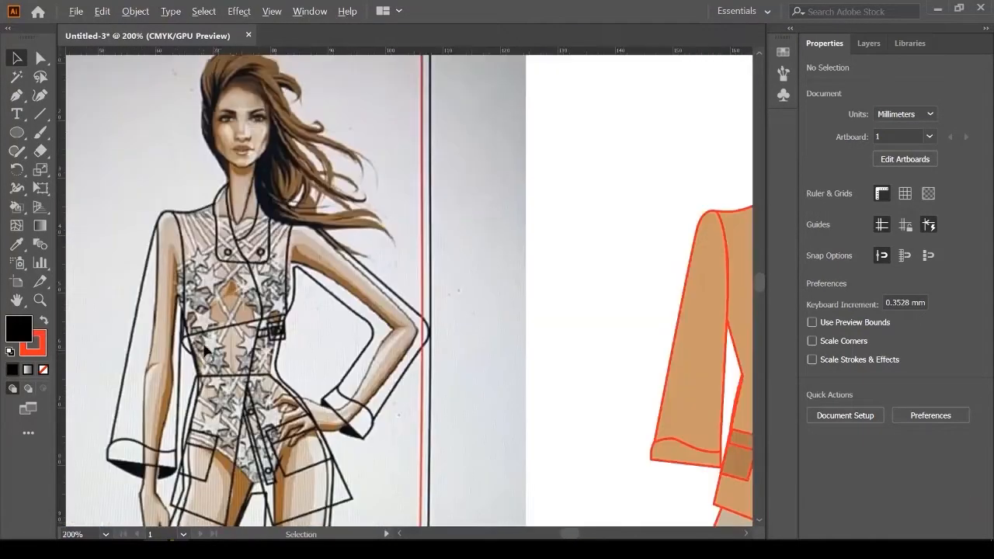
scroll(163, 241, "up", 1)
left_click(16, 95)
scroll(203, 432, "up", 3)
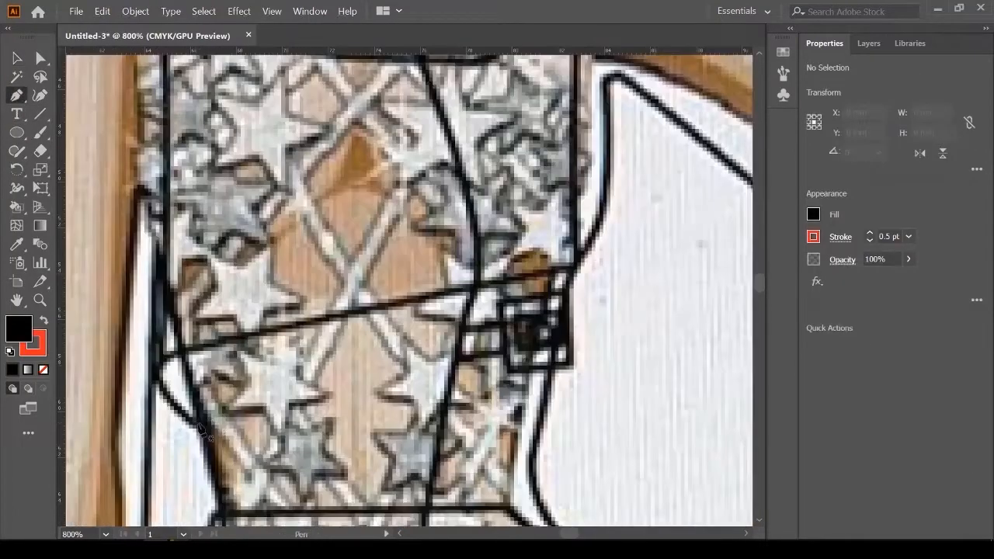
left_click(197, 424)
left_click_drag(170, 356, 208, 334)
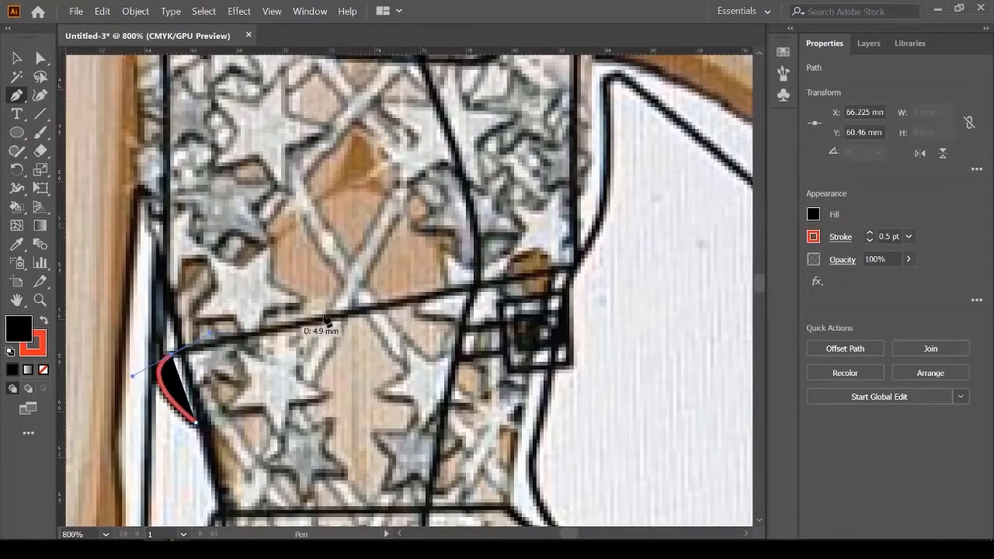
left_click(444, 292)
left_click(573, 268)
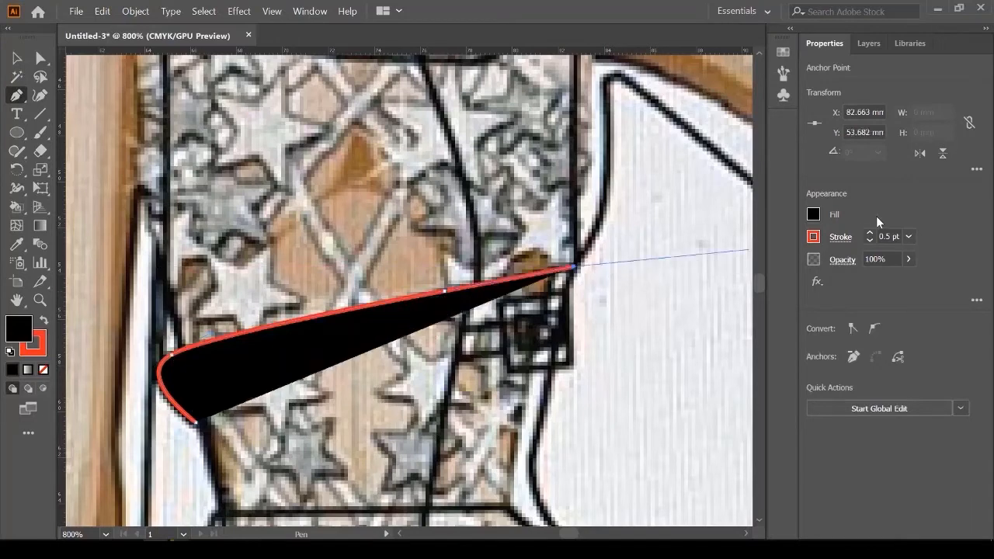
Step: Set the seam line's fill to None
left_click(818, 215)
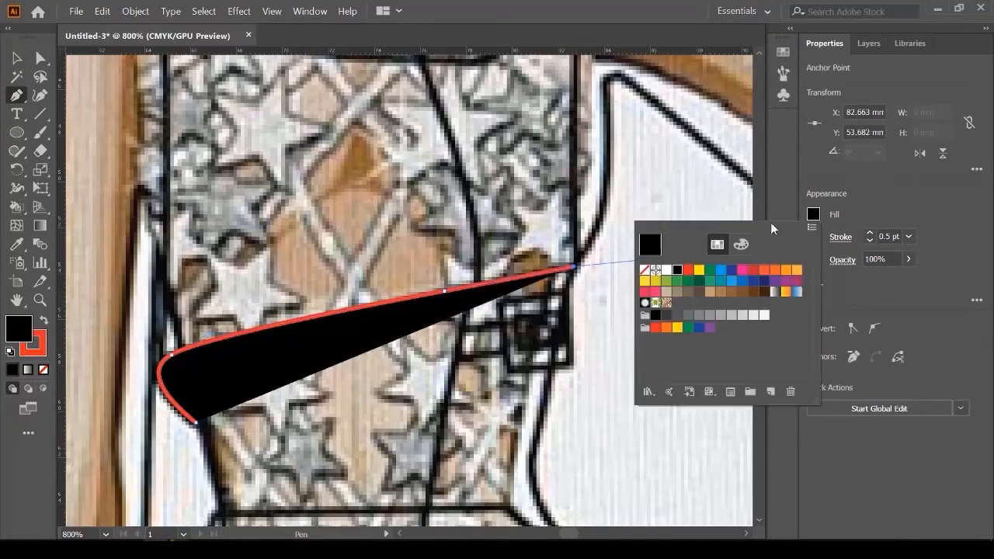
left_click(645, 269)
key("Escape")
scroll(557, 301, "up", 2)
scroll(557, 301, "up", 5)
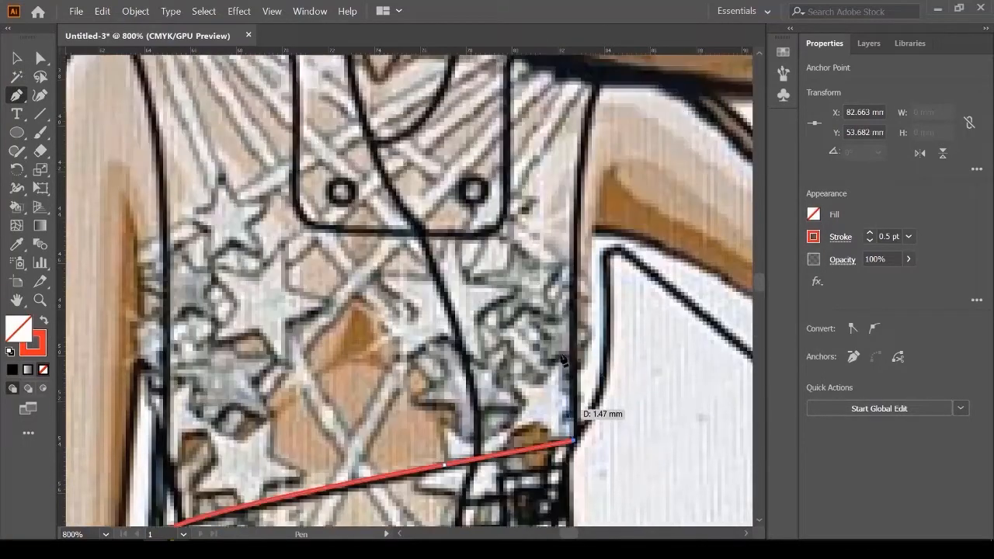
Step: Move the seam line straight across onto the jacket's waist and align its end with the edge
key("ctrl+minus")
key("ctrl+minus")
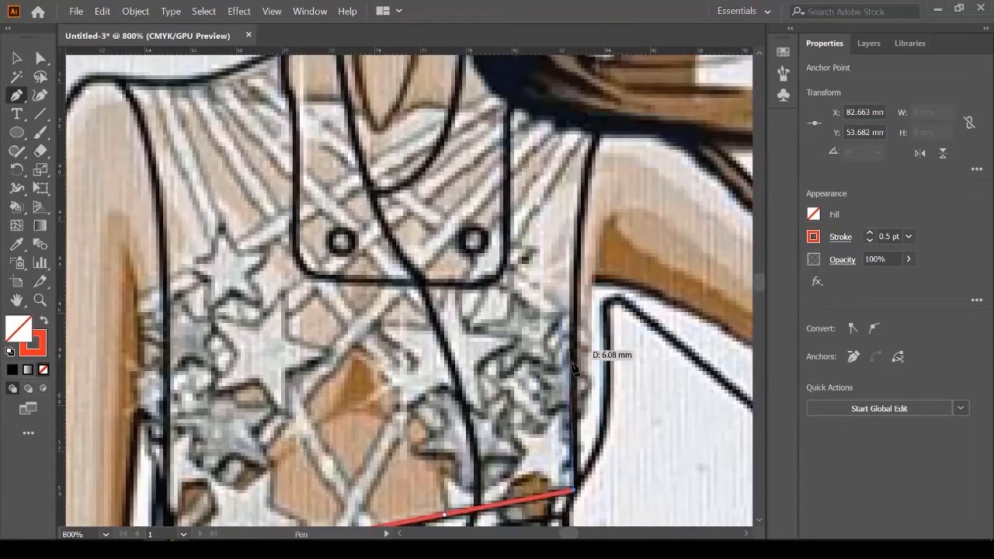
left_click(17, 59)
key("ctrl+minus")
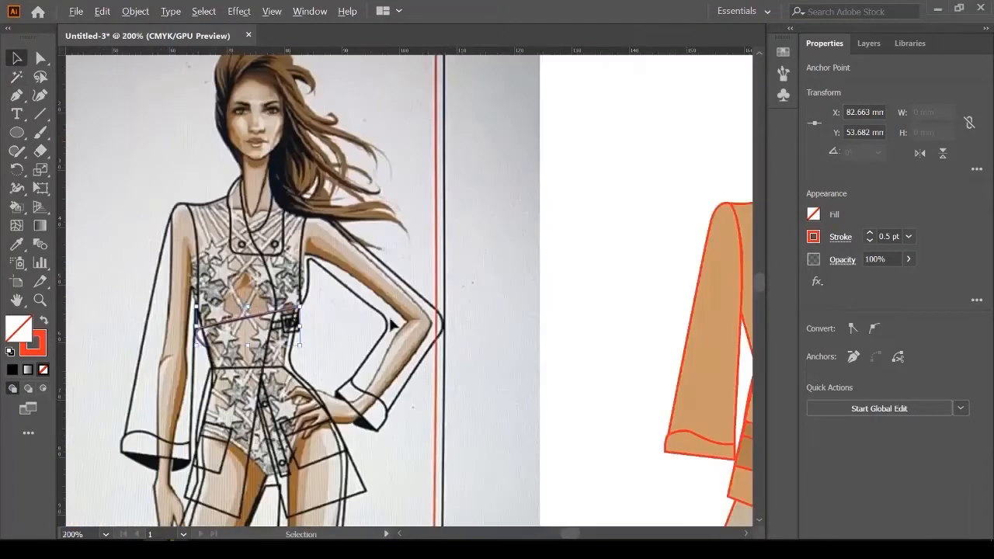
scroll(409, 340, "right", 5)
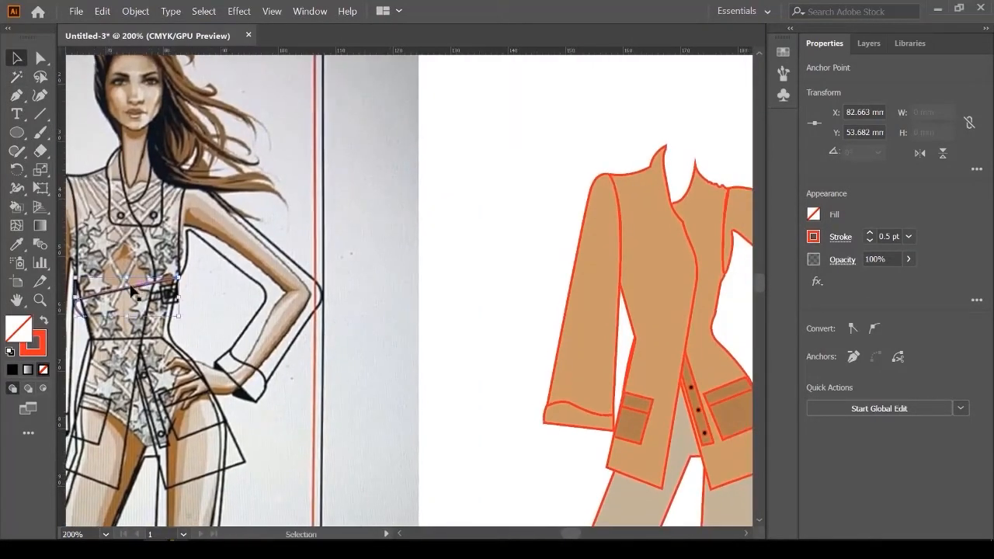
left_click_drag(133, 293, 673, 333)
key("ctrl+plus")
key("ctrl+plus")
key("ctrl+plus")
key("ctrl+plus")
key("ctrl+plus")
key("ctrl+plus")
key("ctrl+plus")
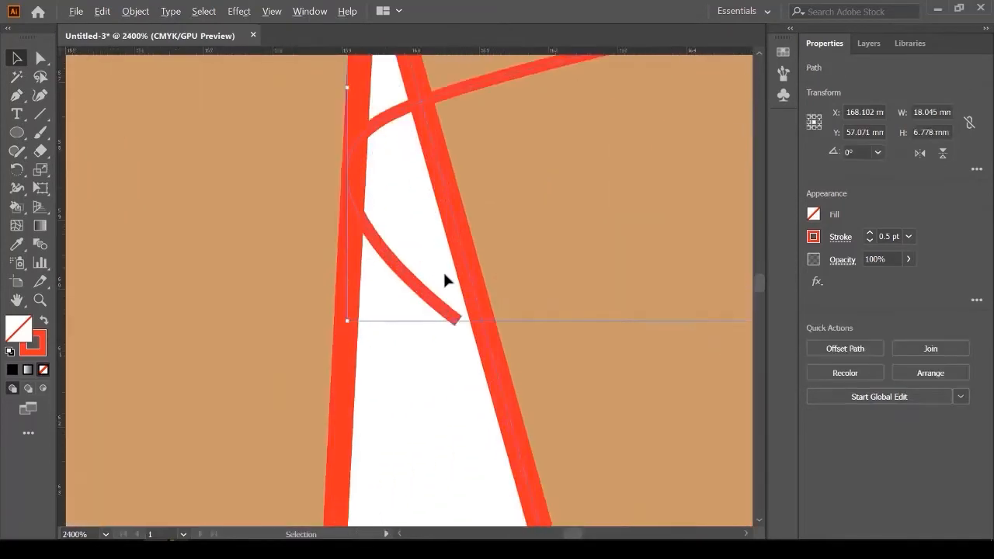
key("ctrl+plus")
left_click_drag(407, 363, 458, 384)
scroll(448, 375, "down", 8)
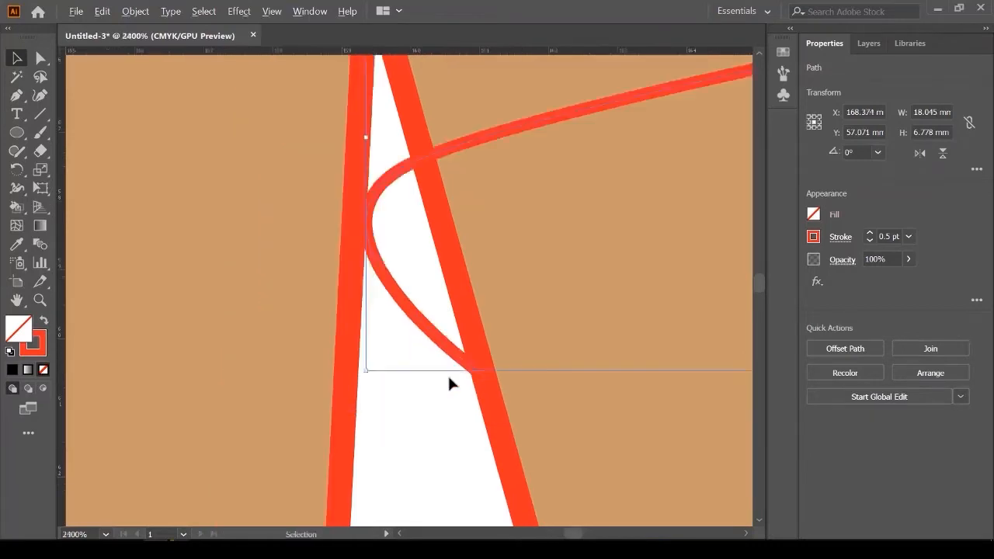
scroll(605, 327, "up", 2)
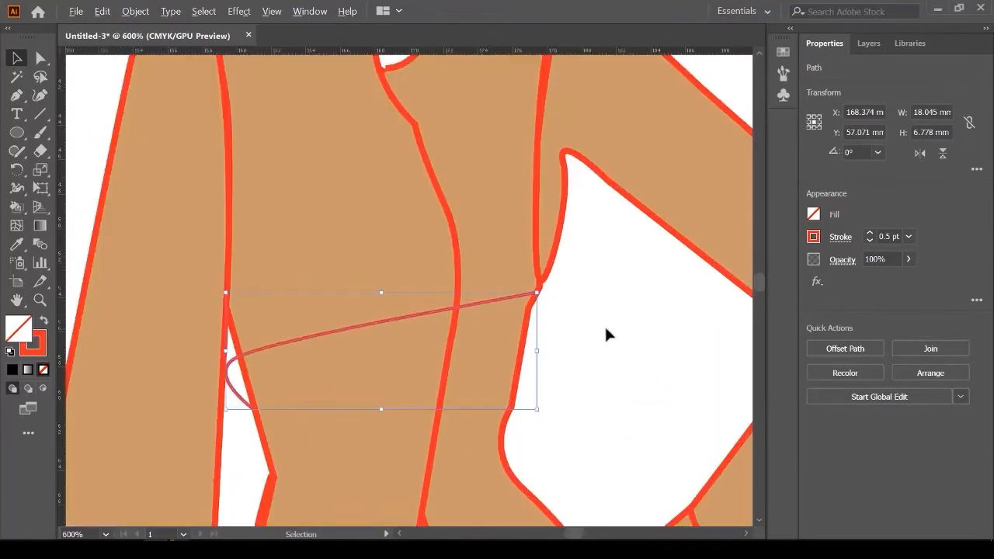
left_click(651, 310)
scroll(550, 304, "up", 2)
scroll(550, 304, "down", 7)
scroll(255, 237, "up", 4)
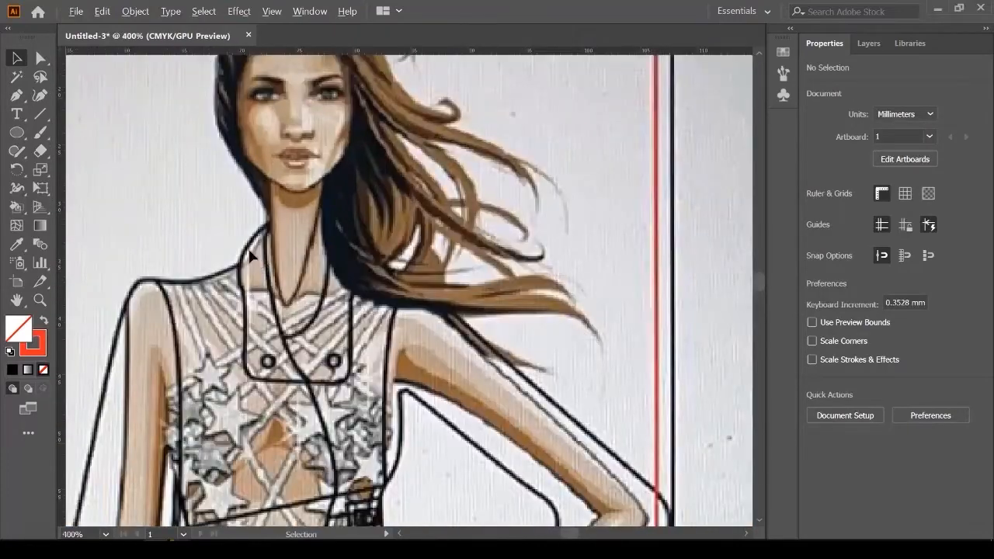
Step: Trace the collar from the neckline through the V and down its right edge to the bottom
left_click(16, 96)
scroll(240, 271, "up", 2)
left_click_drag(307, 190, 312, 317)
left_click(334, 412)
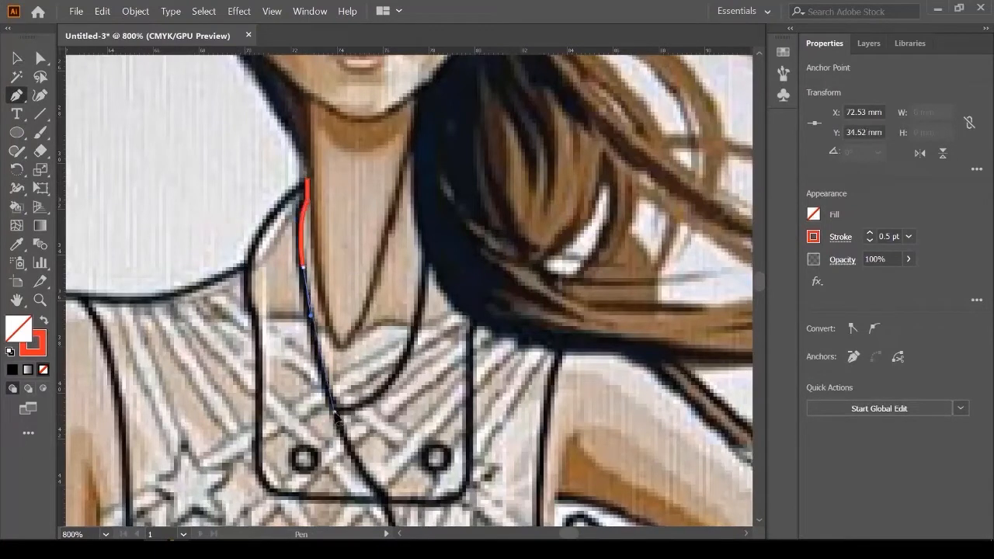
left_click_drag(400, 373, 420, 349)
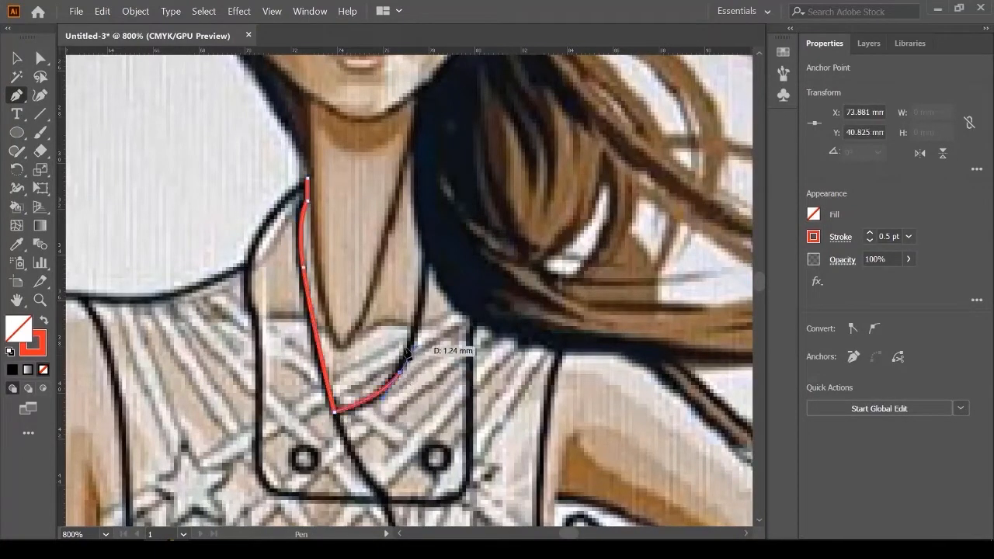
left_click(427, 257)
left_click_drag(489, 336, 490, 337)
left_click(470, 321)
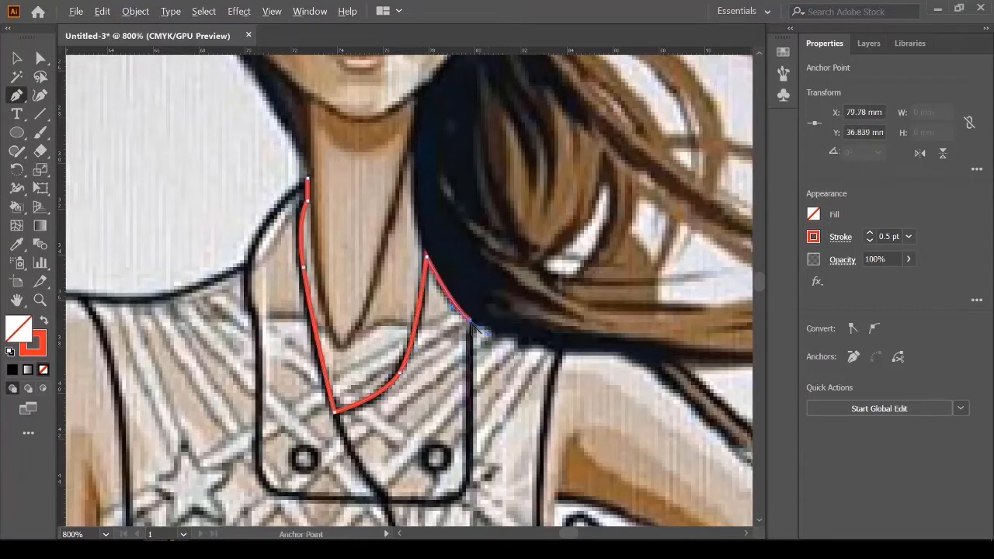
left_click(470, 459)
left_click_drag(424, 503, 310, 506)
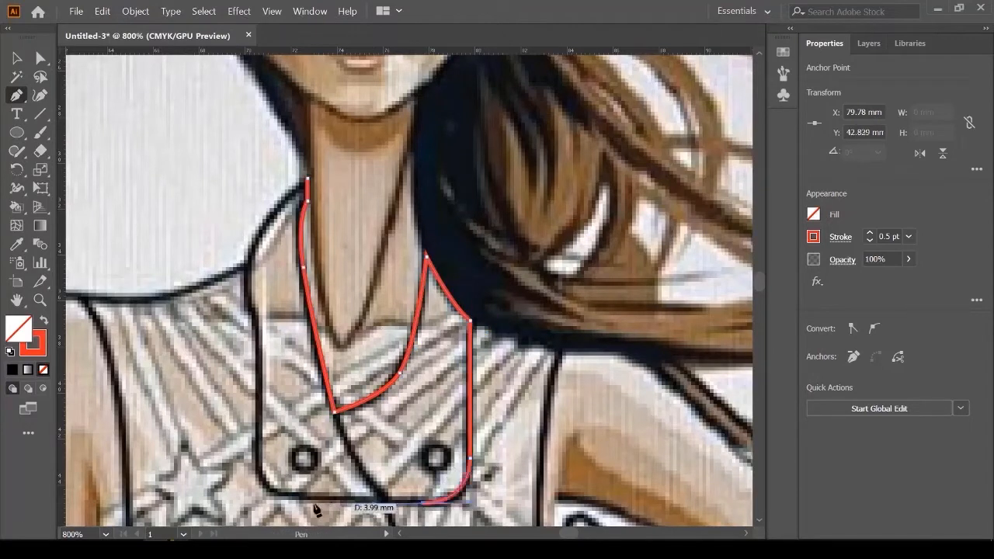
Step: Trace the collar's left edge back up and close the shape on its first anchor
left_click(285, 494)
left_click_drag(255, 449, 257, 412)
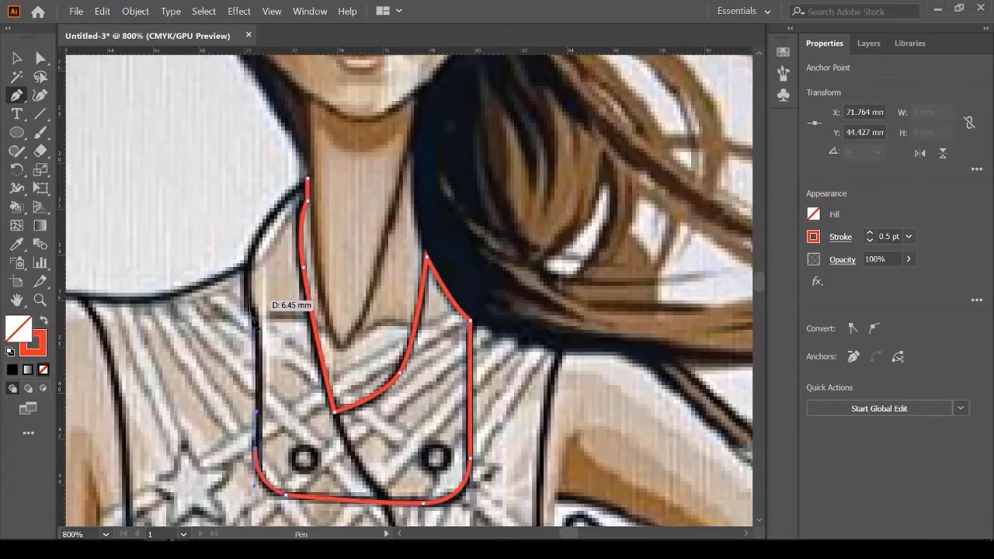
left_click(255, 323)
scroll(251, 266, "up", 5)
left_click_drag(249, 293, 263, 272)
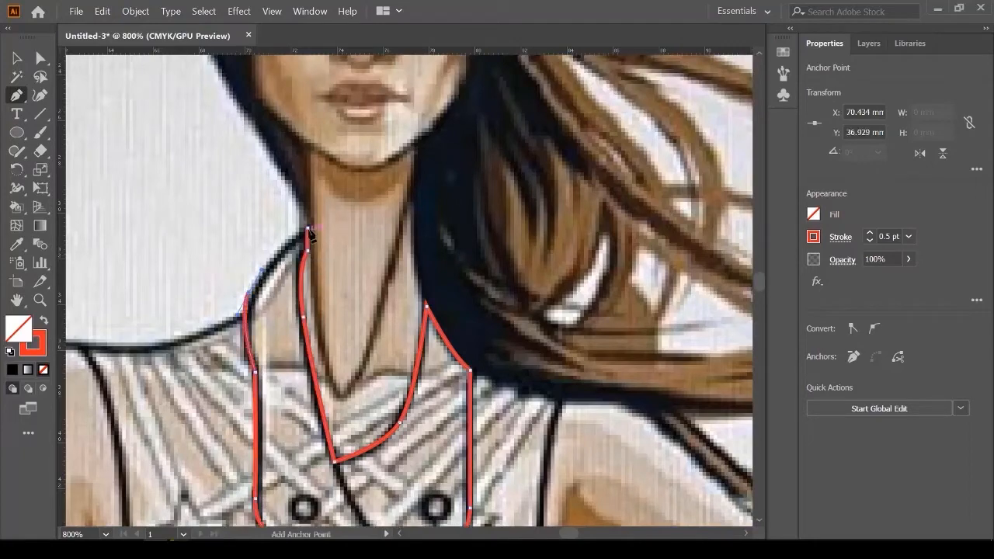
left_click(307, 229)
scroll(239, 259, "down", 2)
scroll(323, 373, "up", 1)
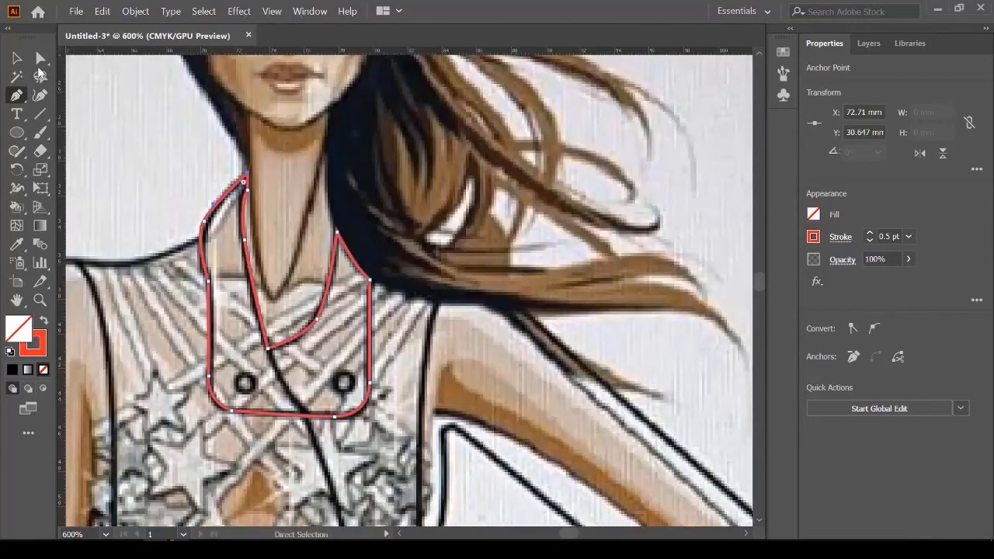
left_click(18, 60)
scroll(111, 254, "down", 2)
scroll(164, 311, "down", 2)
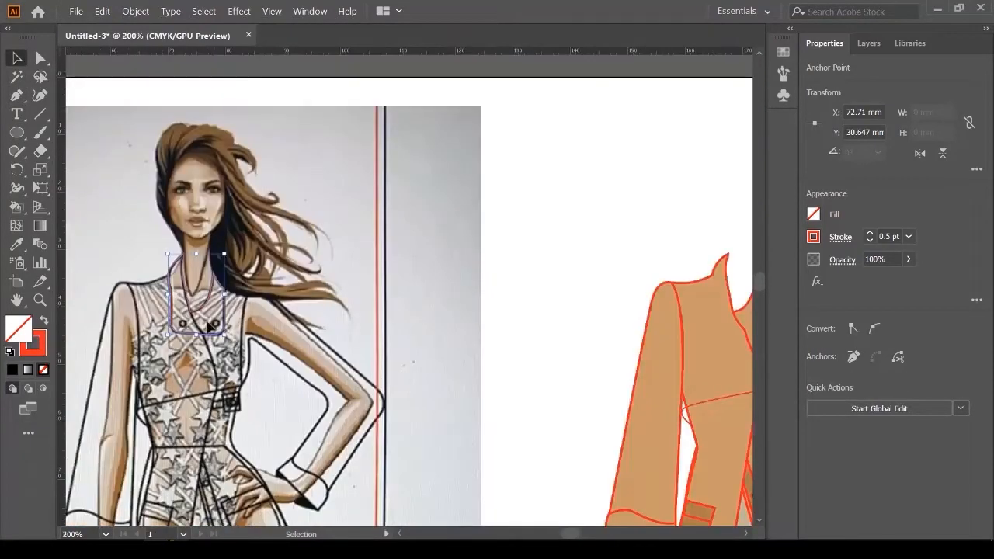
Step: Fill the collar with the jacket pocket's tan colour using the Eyedropper
left_click_drag(422, 349, 388, 275)
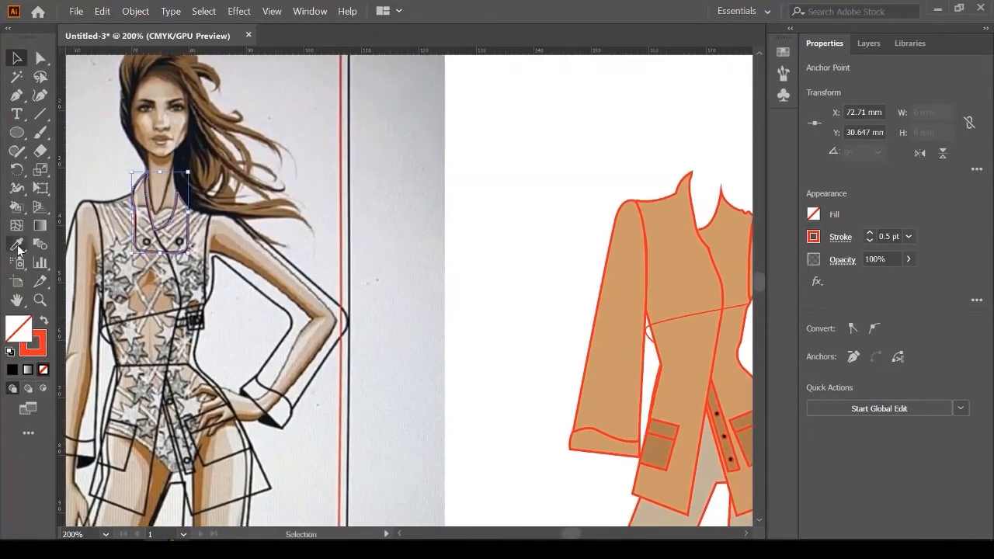
left_click(16, 245)
left_click(666, 442)
Step: Move the tan collar to the right, clear of the sketch's neckline
left_click(17, 60)
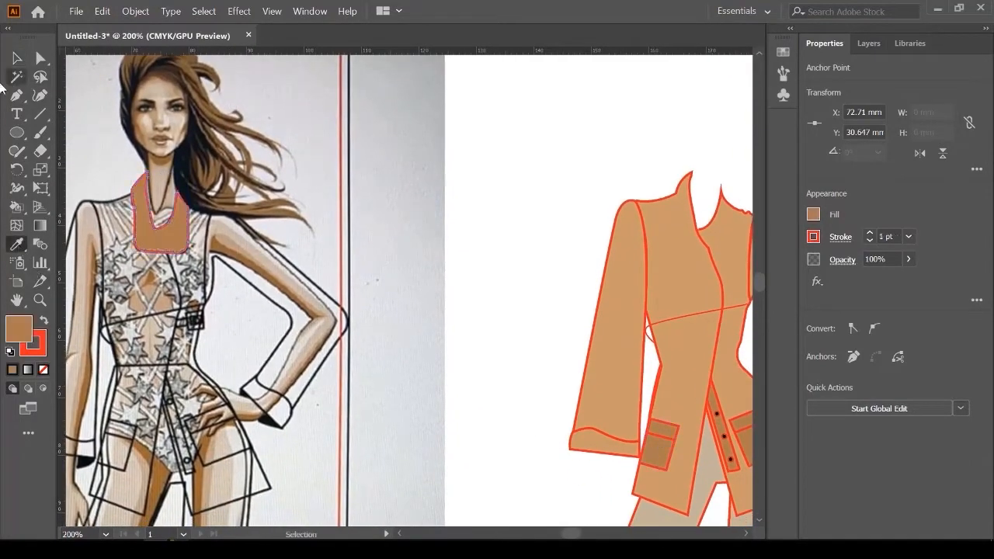
scroll(151, 178, "up", 3)
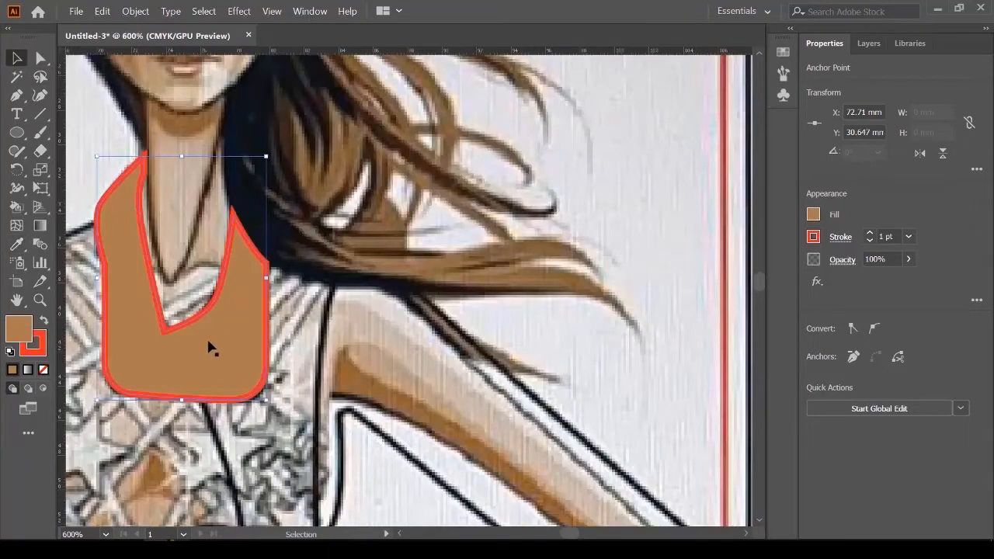
left_click_drag(208, 347, 528, 359)
left_click_drag(275, 307, 334, 312)
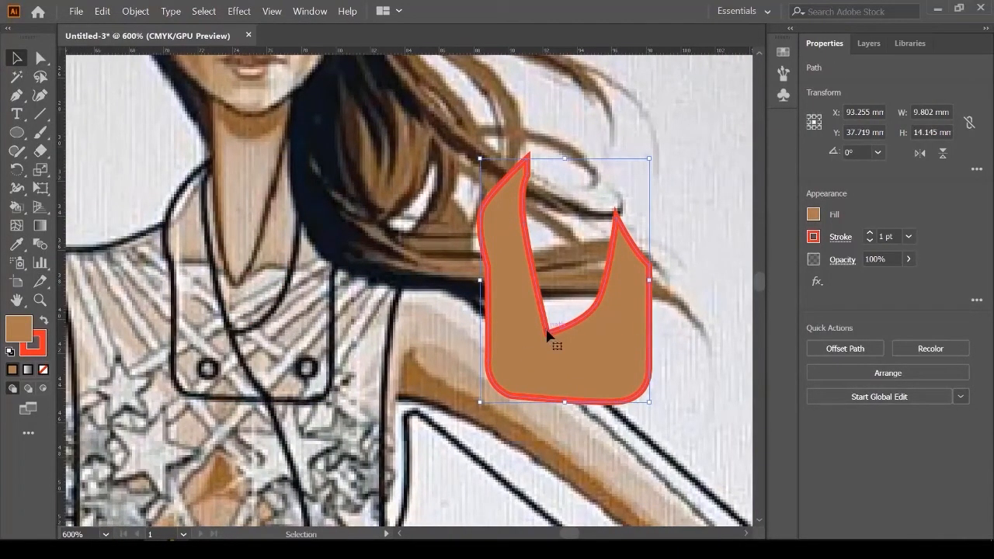
left_click(16, 95)
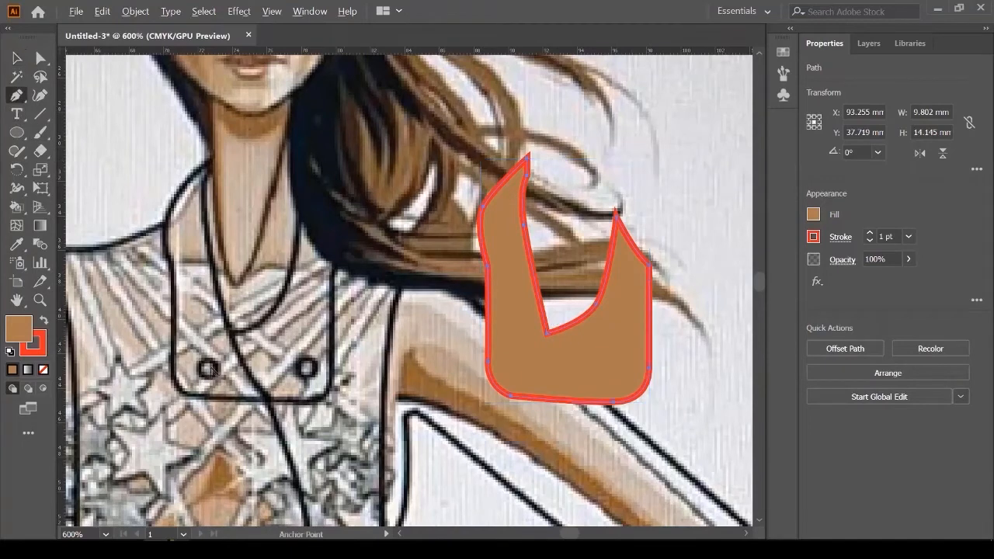
scroll(214, 372, "up", 2)
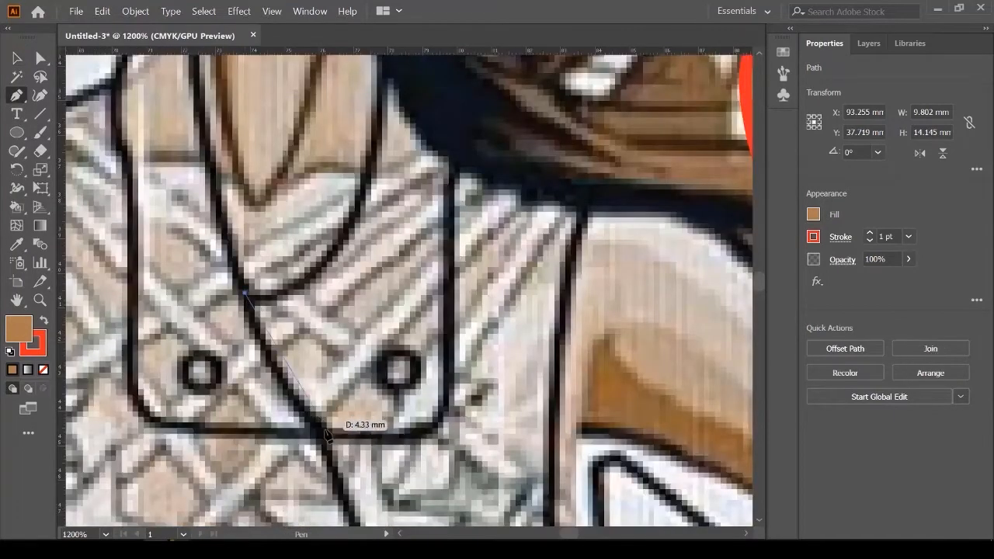
Step: Draw a curved lapel fold line from the neckline's V and move it onto the tan collar
left_click(244, 293)
left_click_drag(320, 430, 373, 473)
left_click(16, 59)
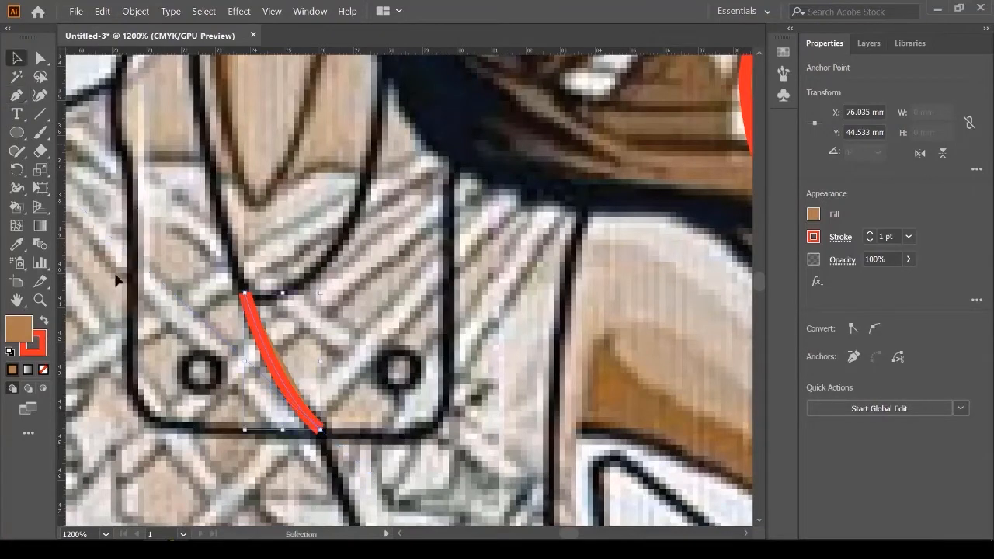
scroll(116, 282, "down", 3)
left_click_drag(165, 323, 364, 311)
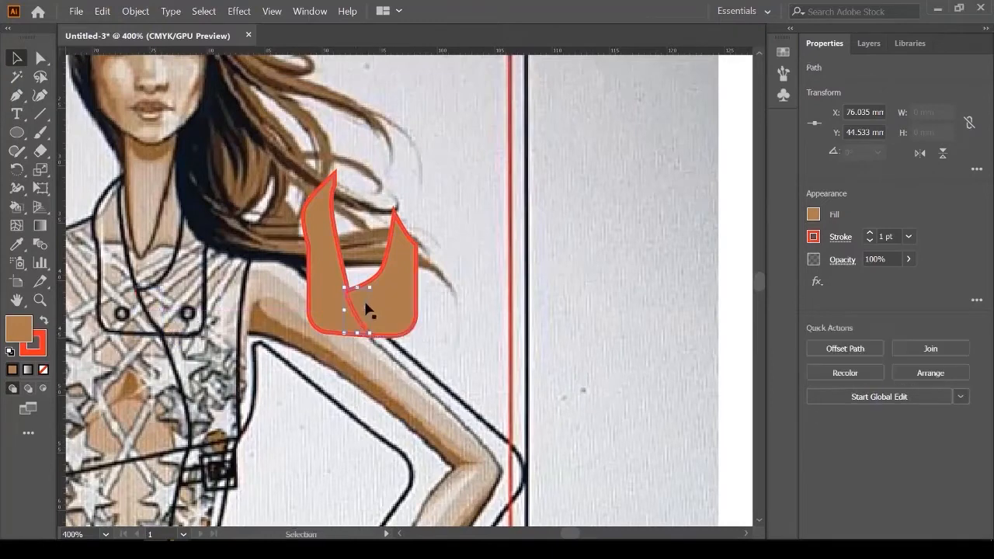
scroll(329, 293, "up", 5)
left_click_drag(278, 298, 297, 305)
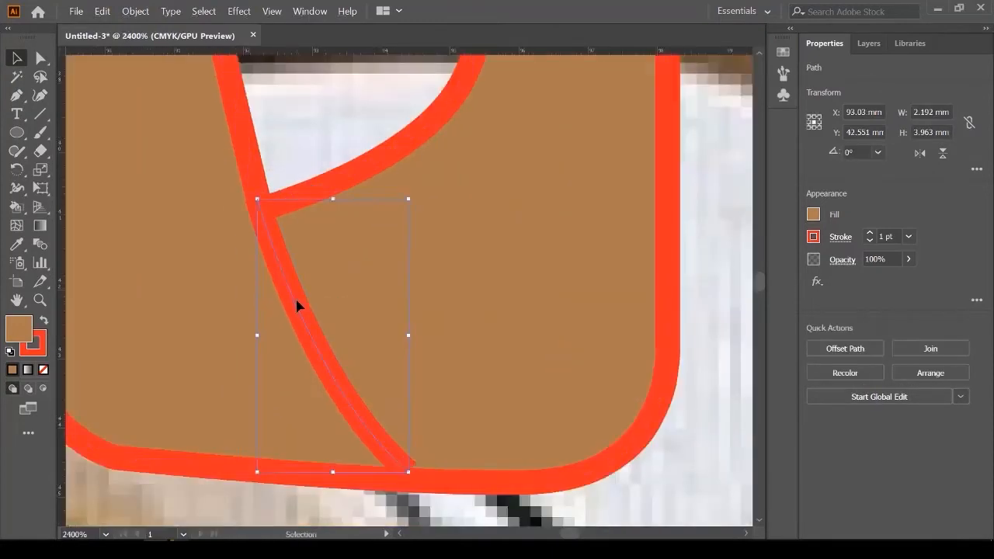
Step: Extend the lapel line's bottom anchor to the collar's lower edge, then deselect
left_click(40, 58)
left_click_drag(408, 472, 413, 483)
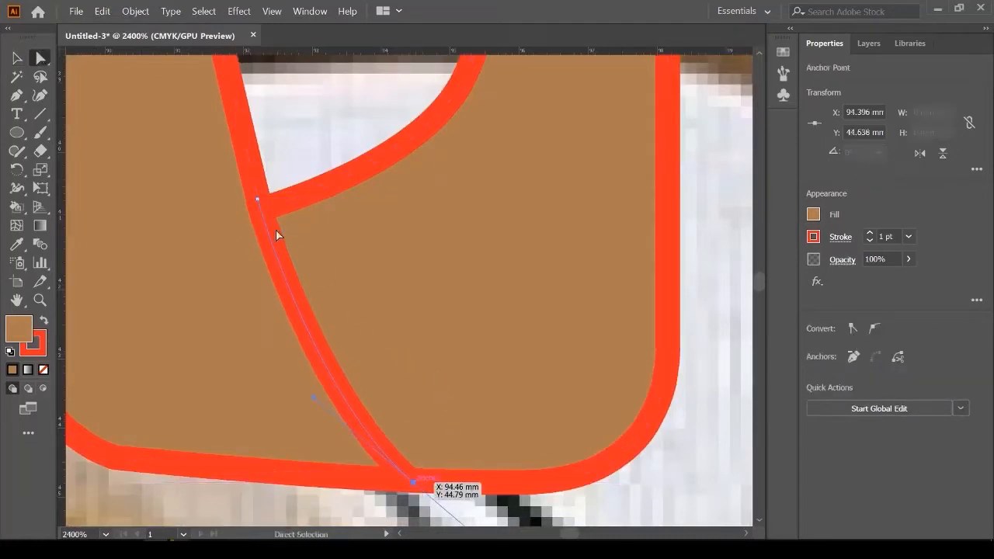
left_click(16, 59)
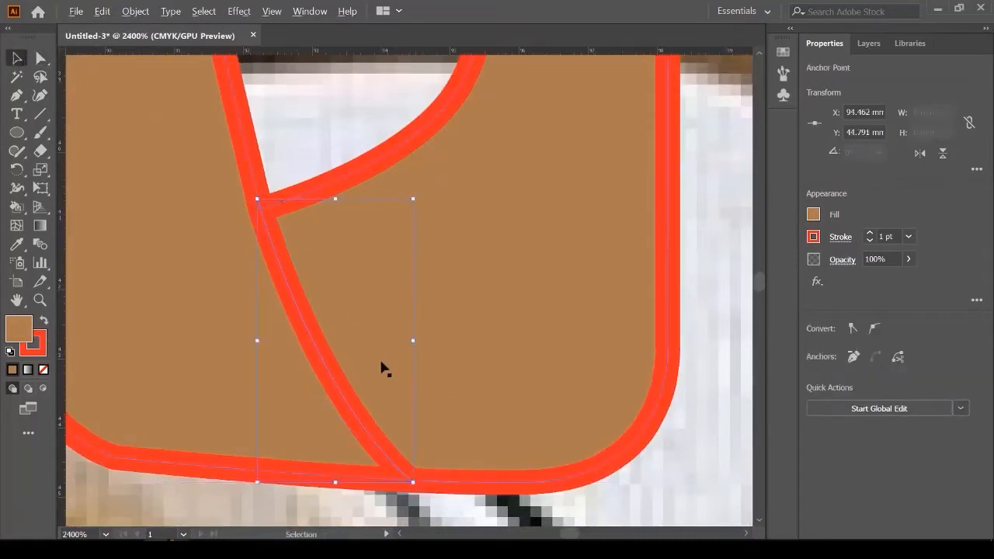
scroll(386, 371, "down", 3)
left_click(578, 305)
scroll(578, 304, "down", 2)
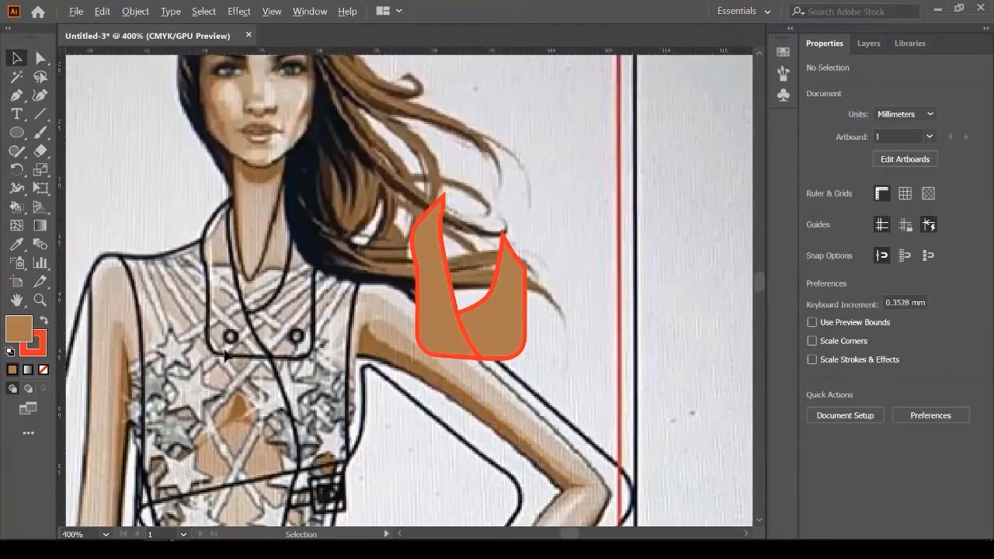
scroll(224, 349, "up", 3)
scroll(200, 294, "down", 6)
scroll(391, 404, "down", 2)
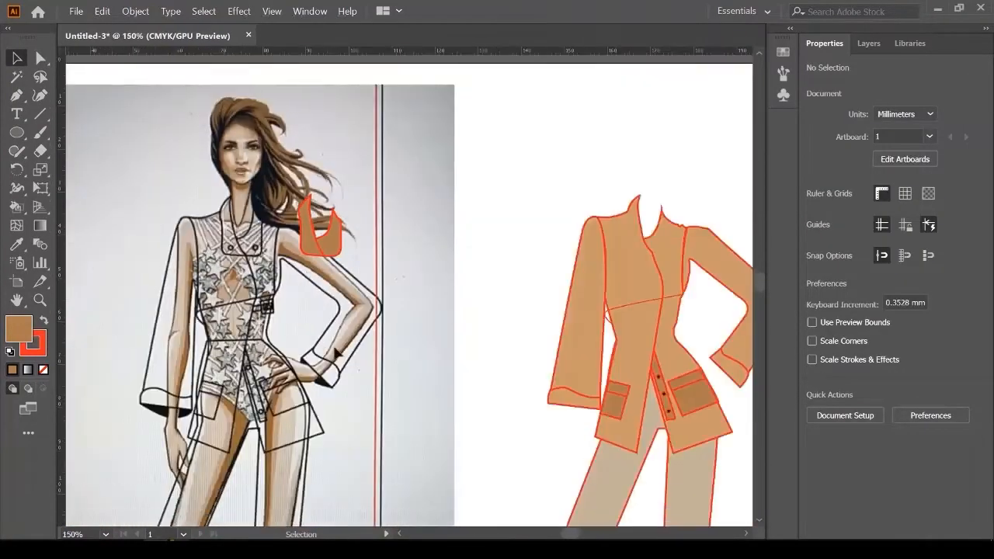
Step: Copy a black button from the jacket front onto the collar's lower left
left_click_drag(652, 373, 617, 390)
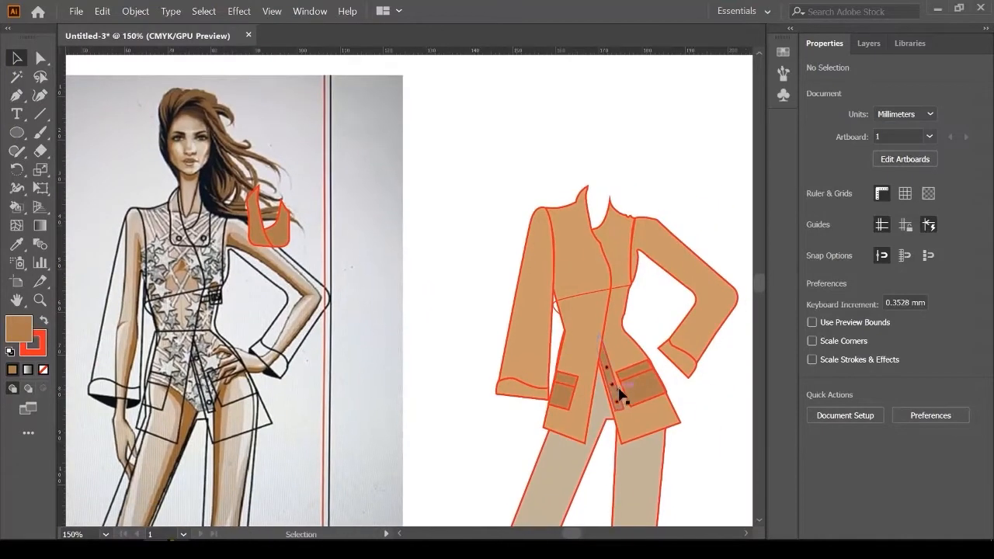
scroll(620, 389, "up", 2)
left_click_drag(595, 351, 171, 217)
left_click_drag(182, 324, 645, 472)
scroll(656, 415, "up", 2)
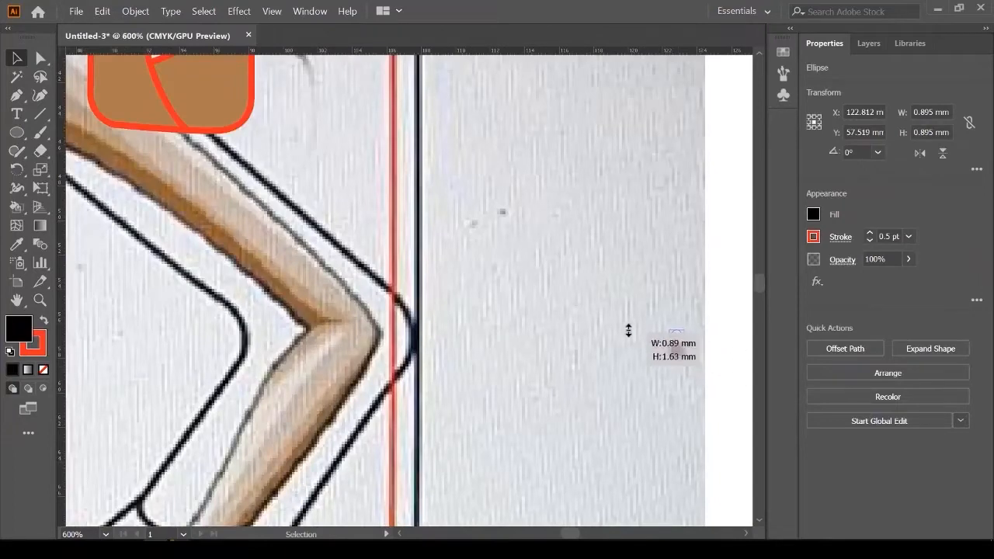
scroll(677, 352, "up", 1)
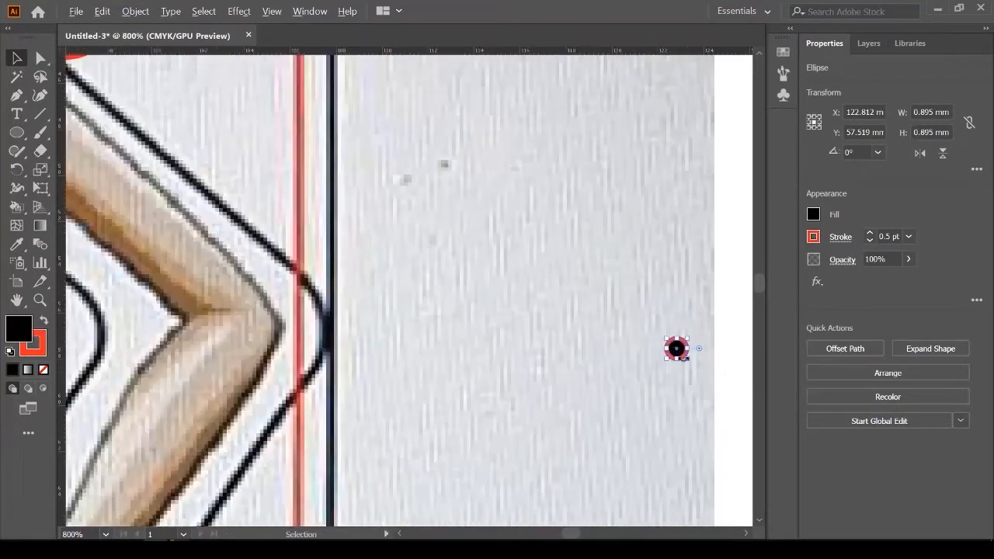
left_click_drag(691, 433, 371, 296)
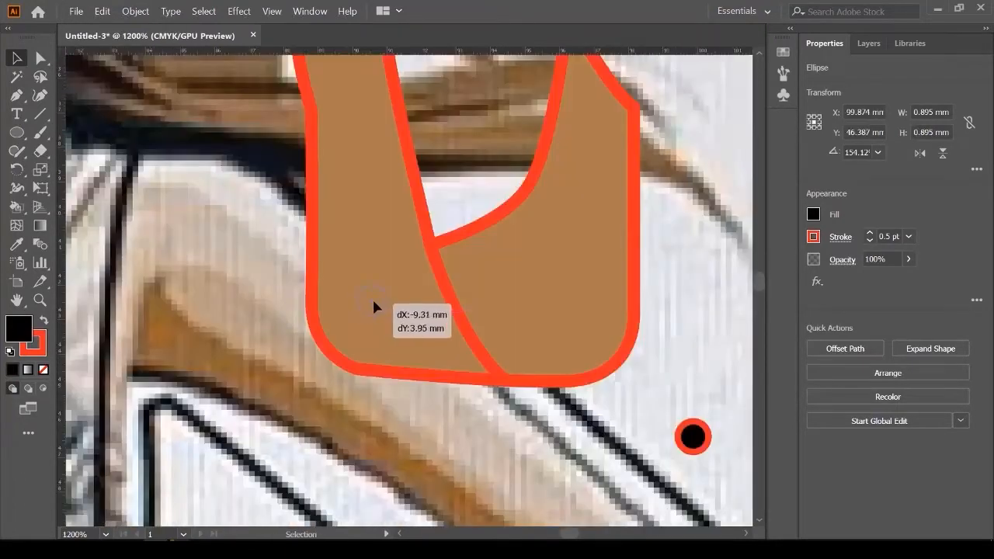
left_click_drag(376, 298, 379, 321)
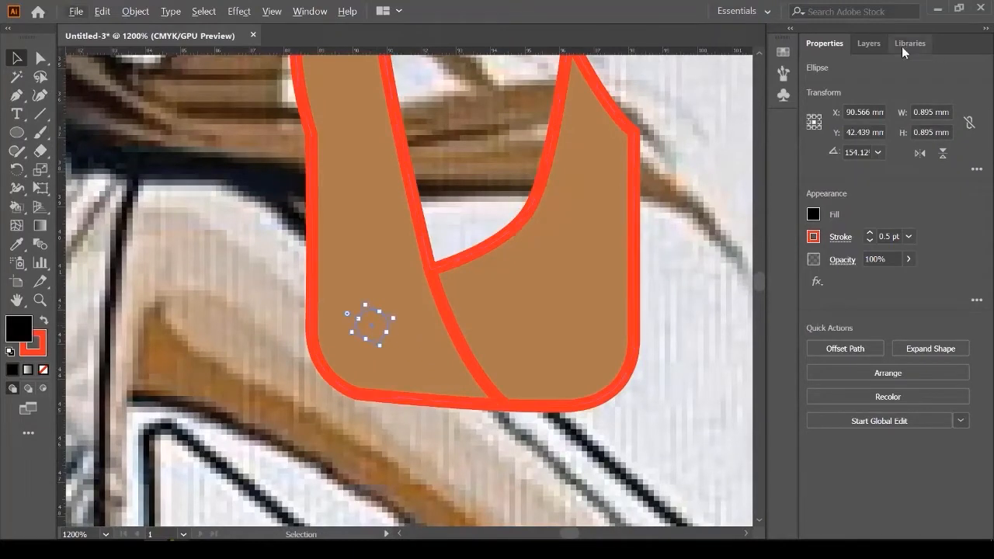
Step: Bring the button in front of the collar, enlarge it, and duplicate it to the right side
left_click(869, 43)
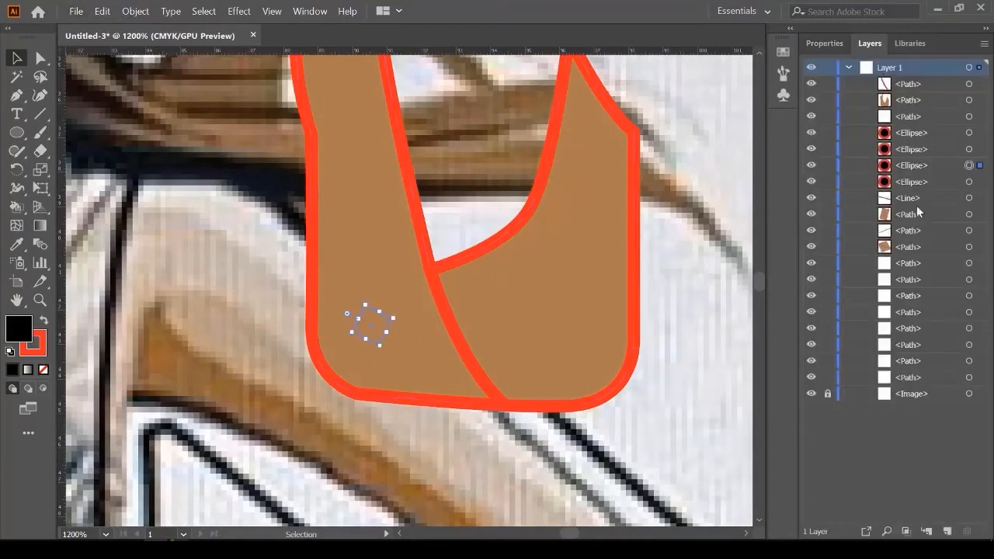
left_click(921, 165)
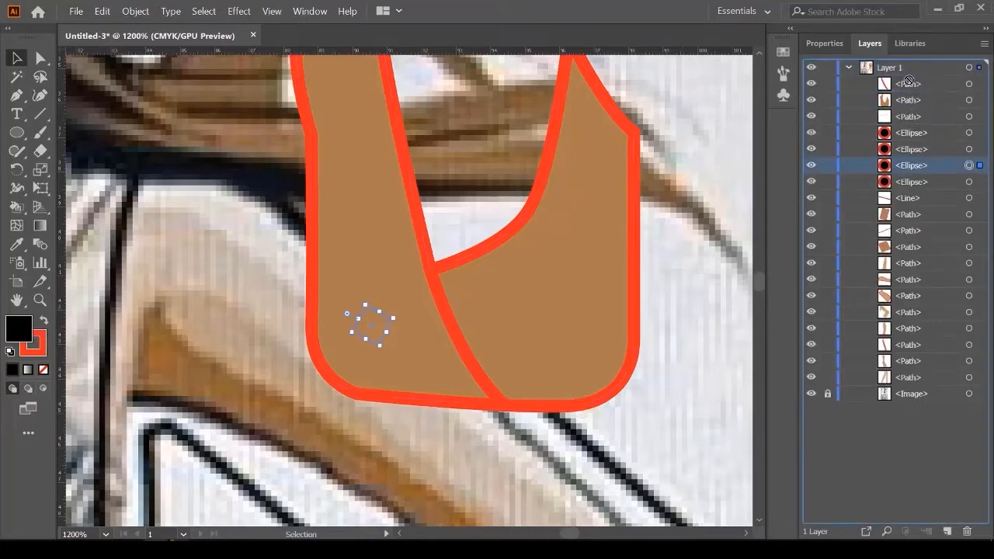
left_click_drag(908, 80, 909, 81)
scroll(445, 330, "up", 2)
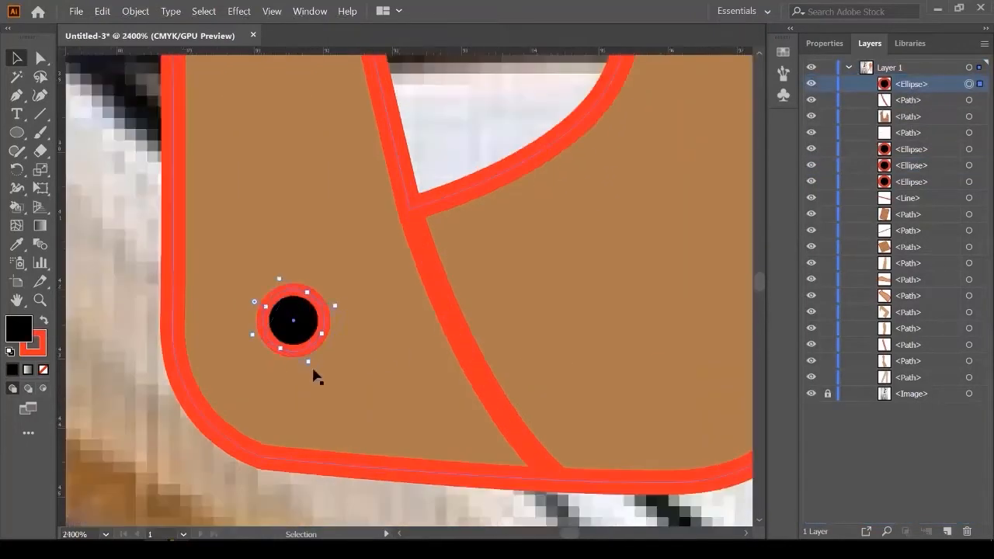
left_click_drag(310, 363, 344, 388)
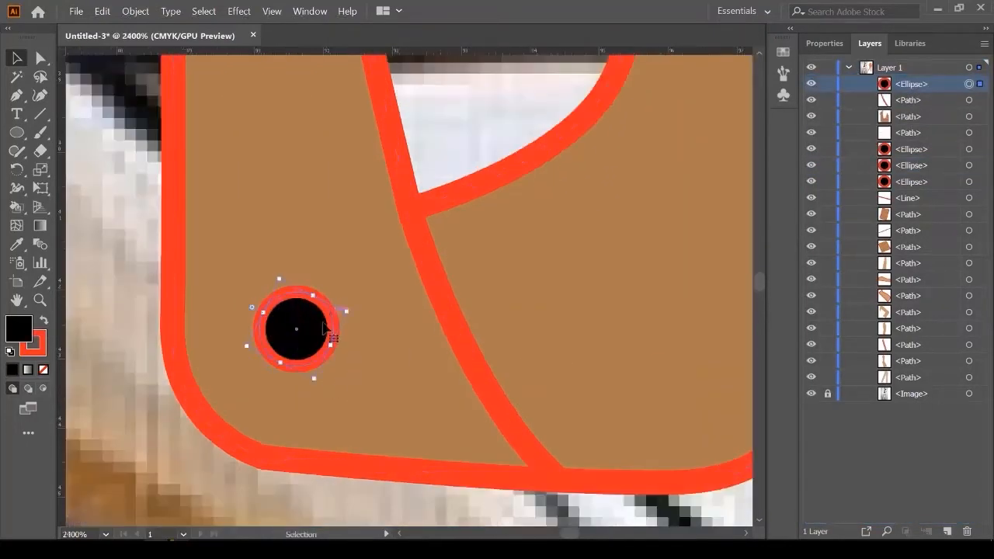
left_click_drag(318, 341, 686, 351)
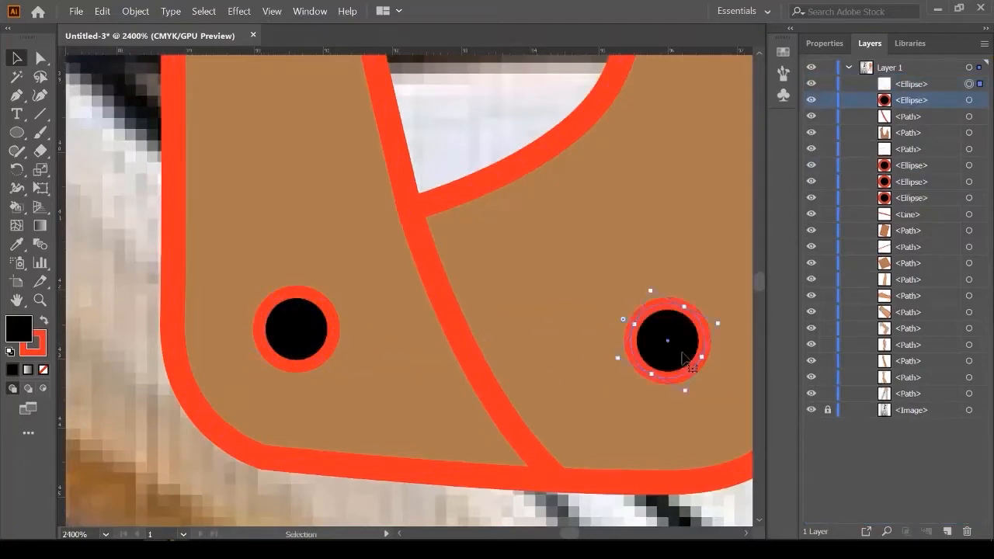
scroll(516, 408, "down", 4)
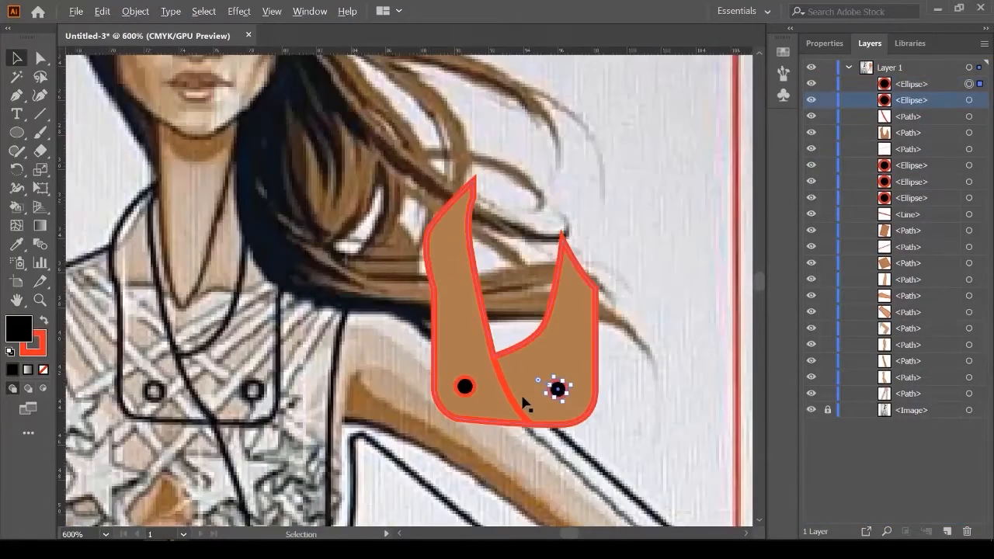
scroll(525, 403, "up", 2)
scroll(529, 396, "down", 3)
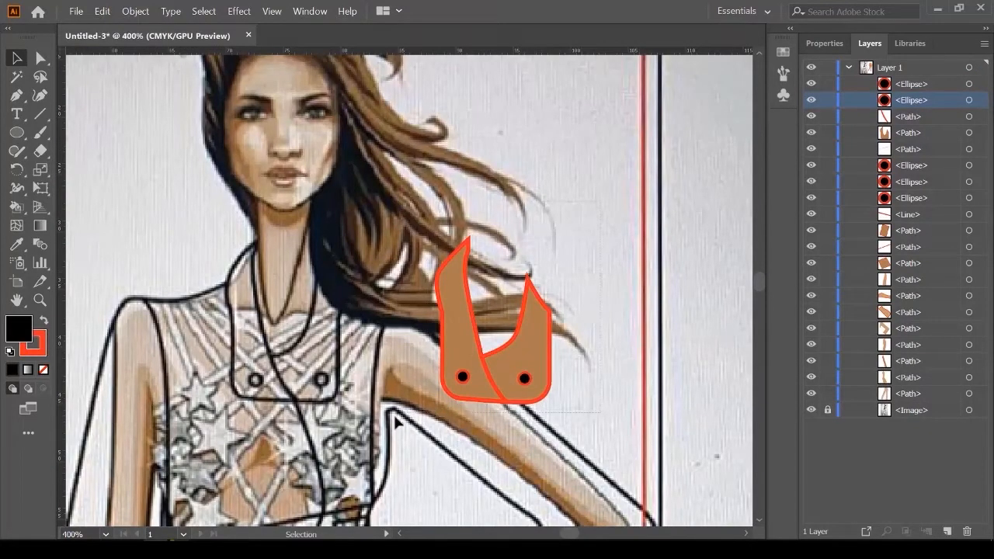
Step: Select the collar, lapel line and both buttons and group them
left_click_drag(394, 417, 404, 433)
scroll(317, 392, "down", 3)
left_click_drag(564, 413, 451, 379)
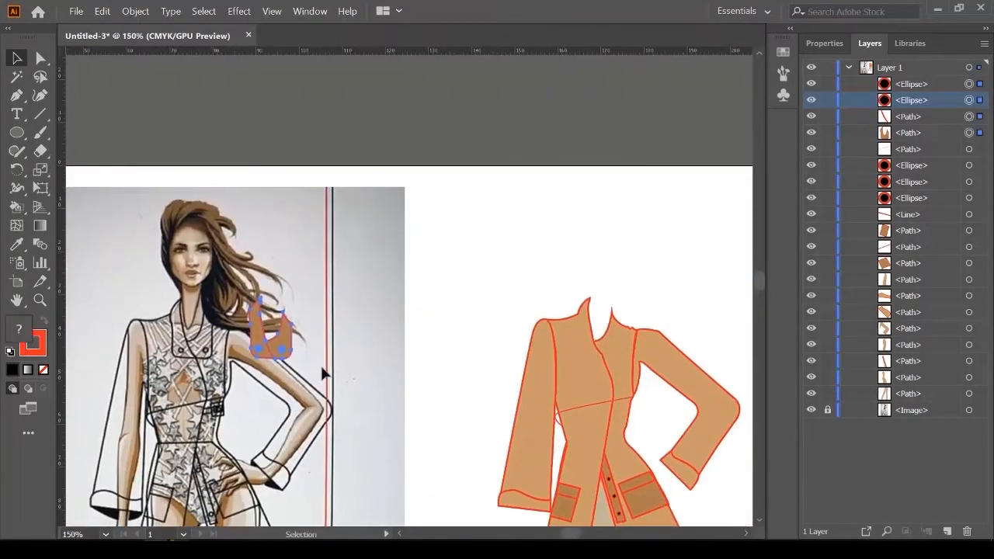
scroll(274, 351, "up", 2)
scroll(159, 305, "down", 2)
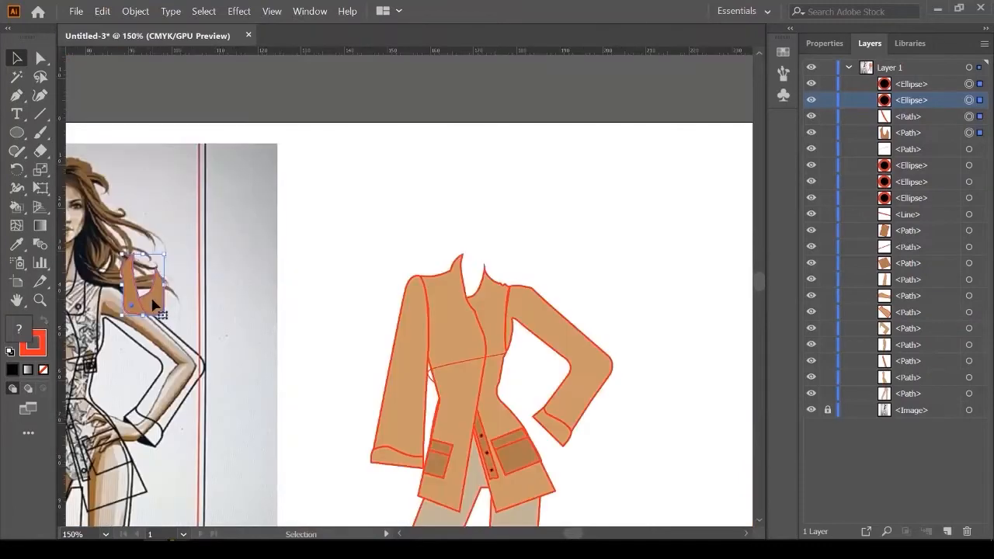
right_click(159, 305)
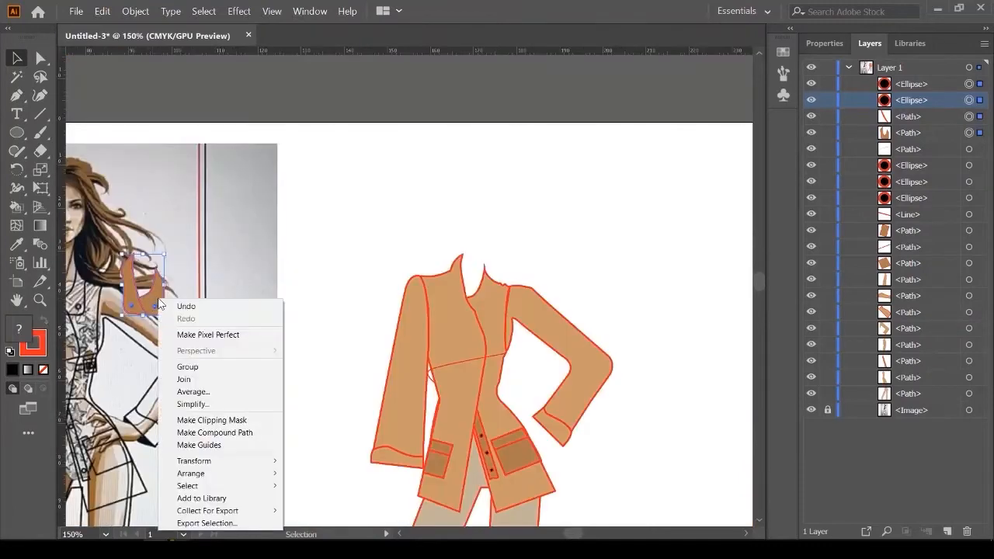
left_click(197, 368)
Step: Place a copy of the collar group on the orange jacket's neckline
left_click_drag(146, 300, 513, 273)
scroll(481, 283, "up", 5)
scroll(513, 273, "up", 1)
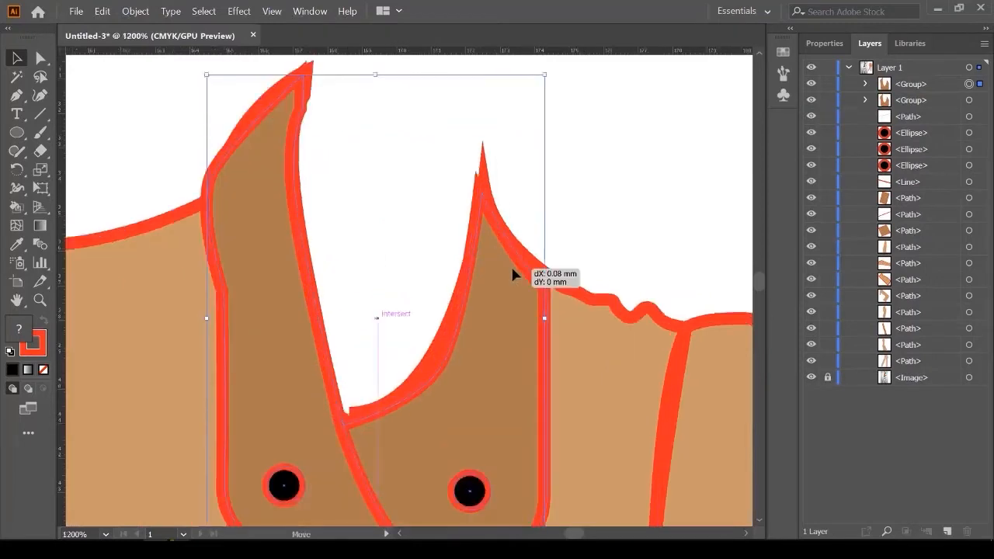
Step: Nudge the collar copy into alignment with the collar, fine-tuning its tip
scroll(393, 397, "up", 2)
mouse_move(367, 430)
left_mouse_down()
mouse_move(361, 441)
mouse_move(355, 429)
left_mouse_up()
scroll(347, 436, "down", 2)
scroll(536, 177, "down", 2)
scroll(355, 143, "up", 4)
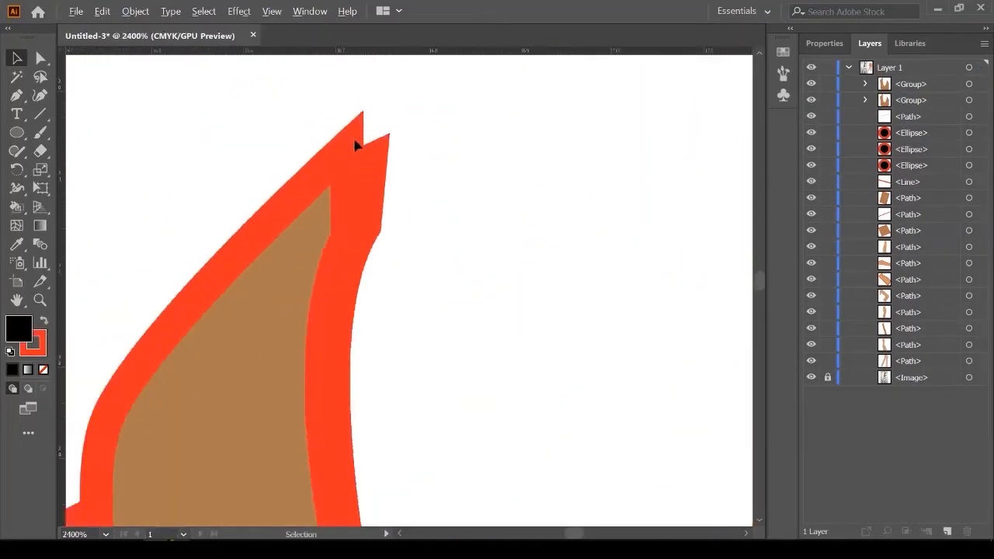
left_click_drag(337, 137, 362, 168)
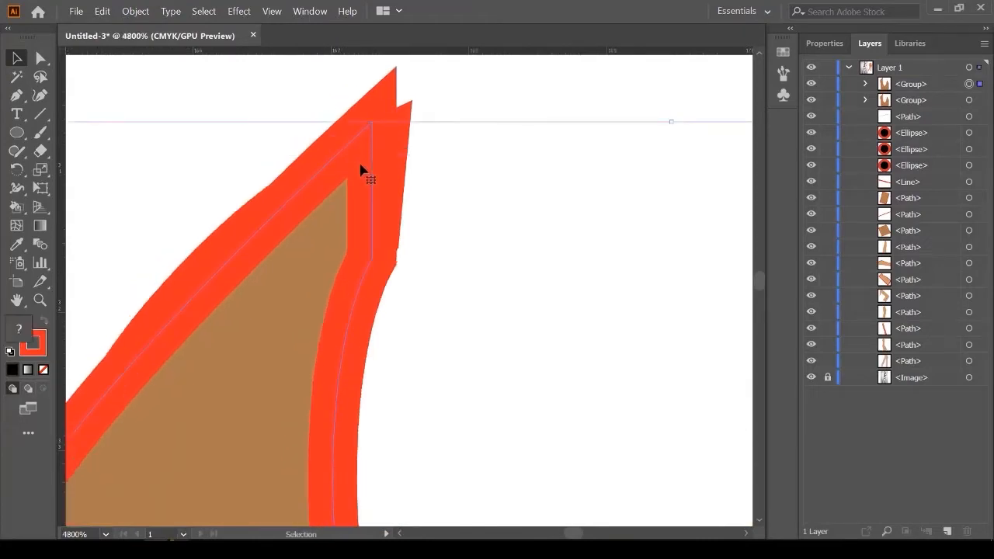
scroll(360, 184, "down", 2)
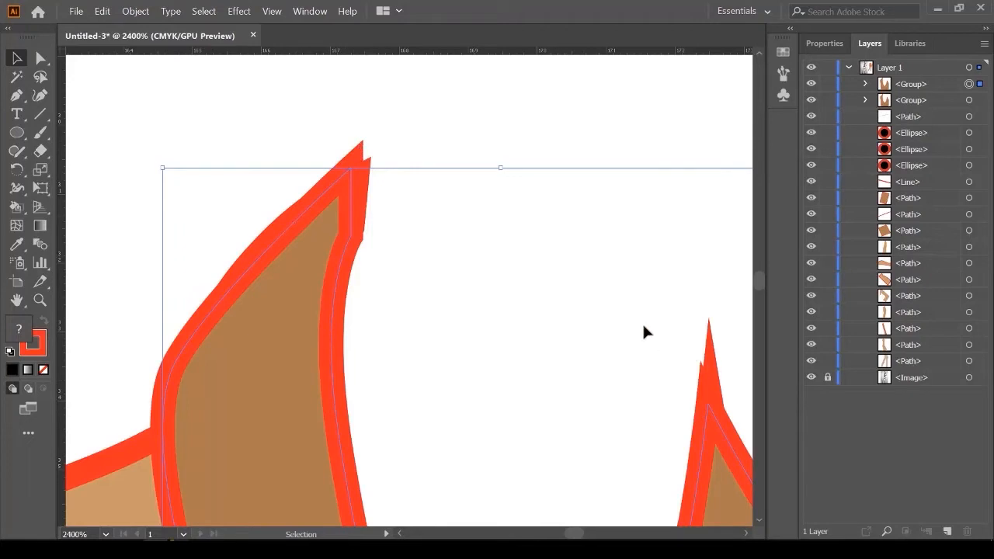
Step: Check the trouser legs and hems, then marquee-select every path of the jacket figure
scroll(478, 277, "down", 8)
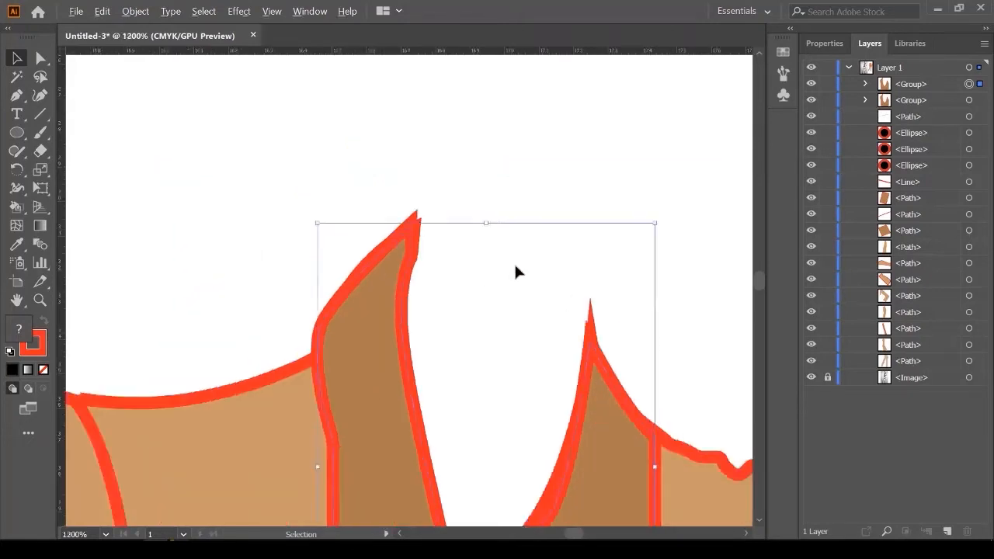
left_click_drag(264, 302, 360, 200)
left_click_drag(399, 359, 376, 251)
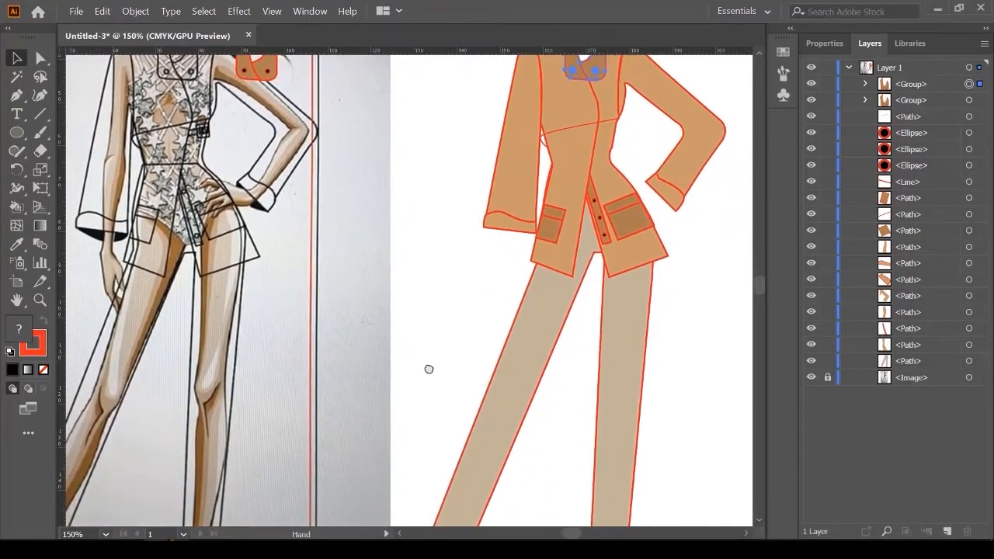
left_click_drag(428, 368, 395, 401)
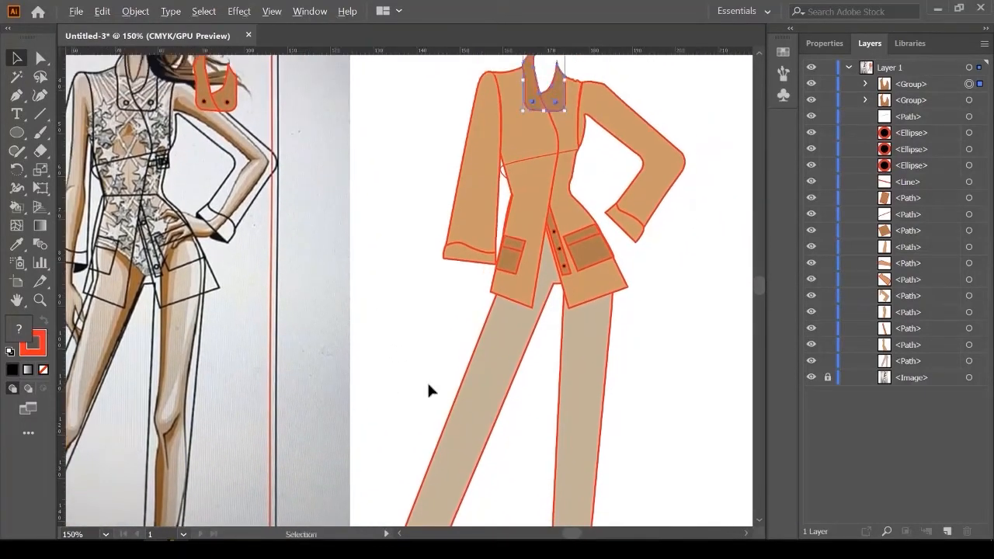
scroll(427, 380, "down", 2)
left_click_drag(410, 196, 588, 488)
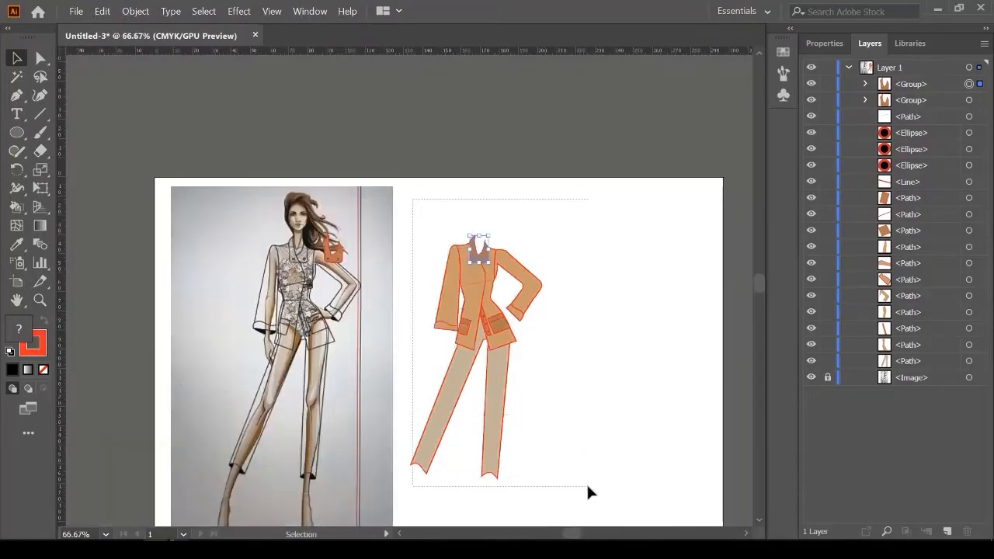
scroll(480, 230, "up", 4)
scroll(479, 230, "up", 3)
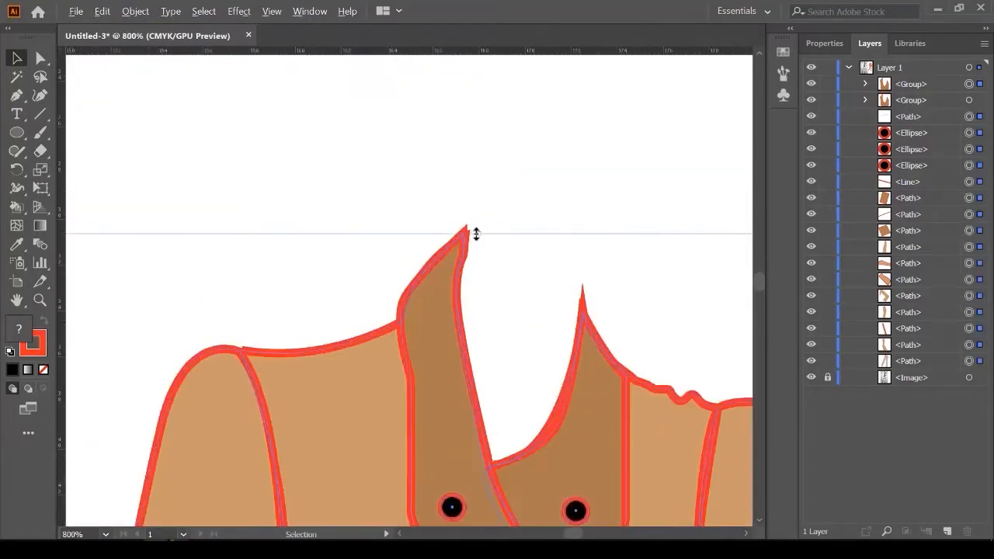
Step: Give the selected figure's outlines rounded corner joins
left_click(820, 43)
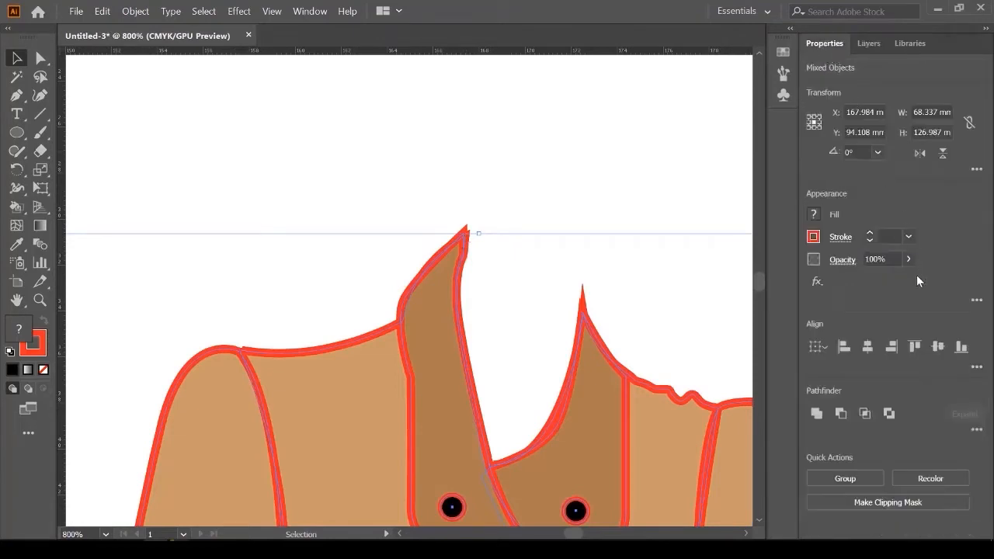
left_click(842, 239)
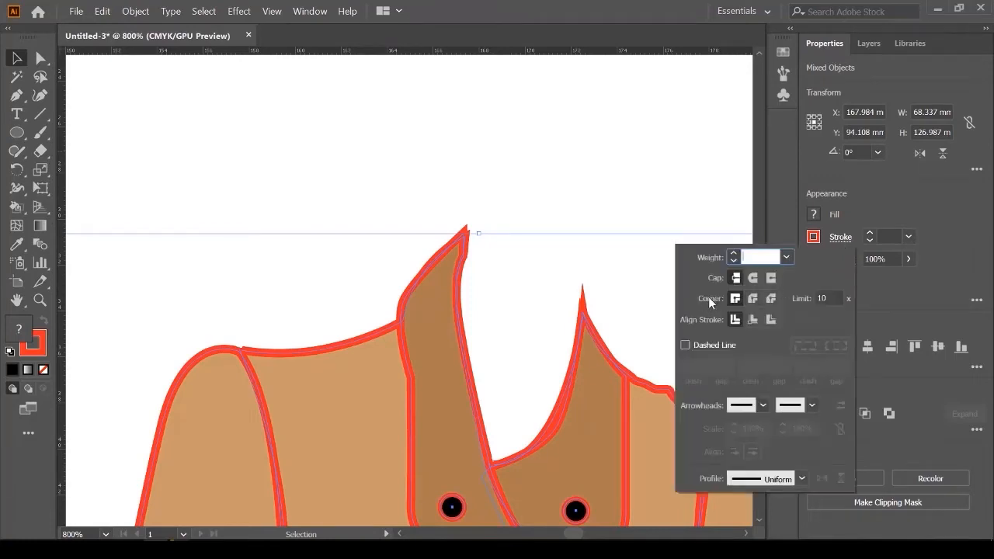
left_click(753, 298)
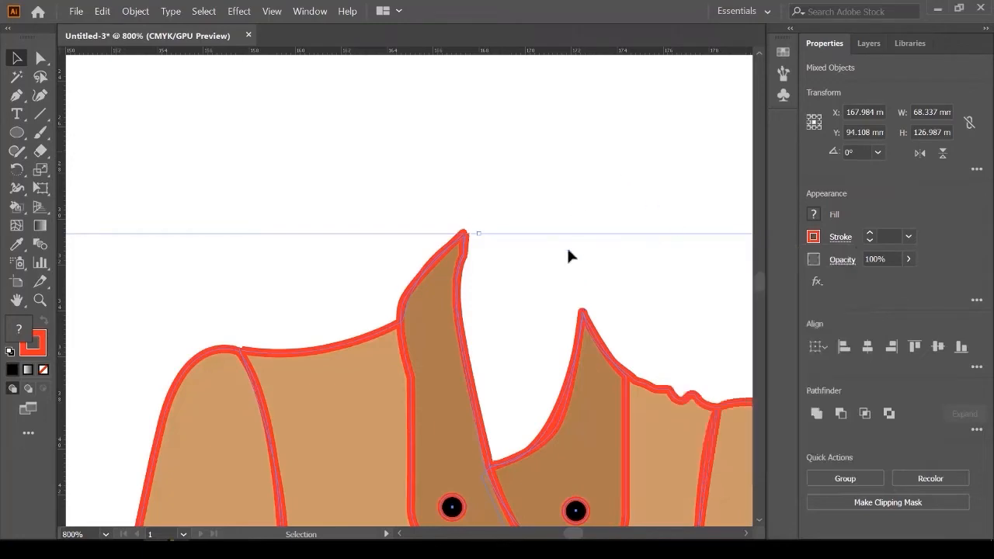
scroll(588, 304, "up", 2)
scroll(588, 305, "up", 1)
scroll(542, 296, "down", 2)
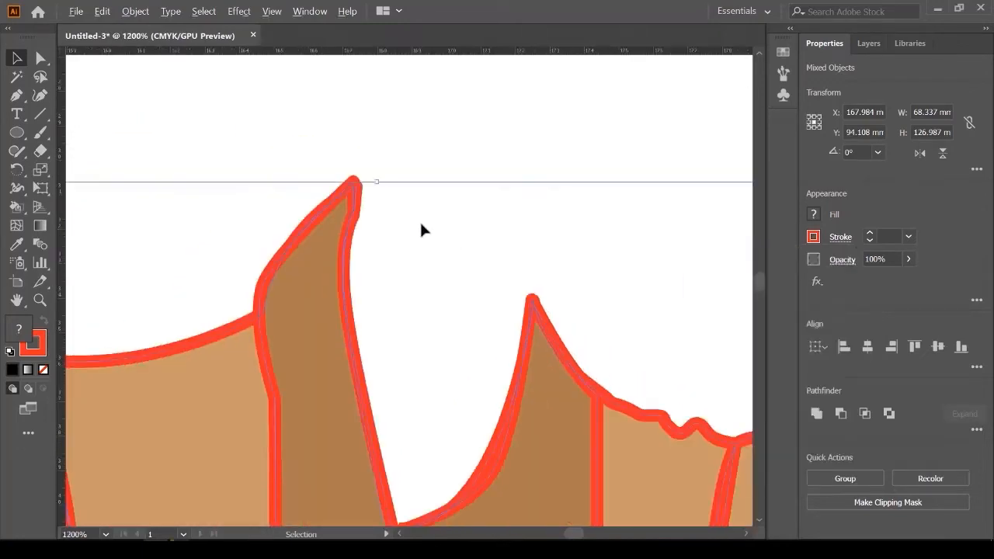
scroll(348, 233, "down", 5)
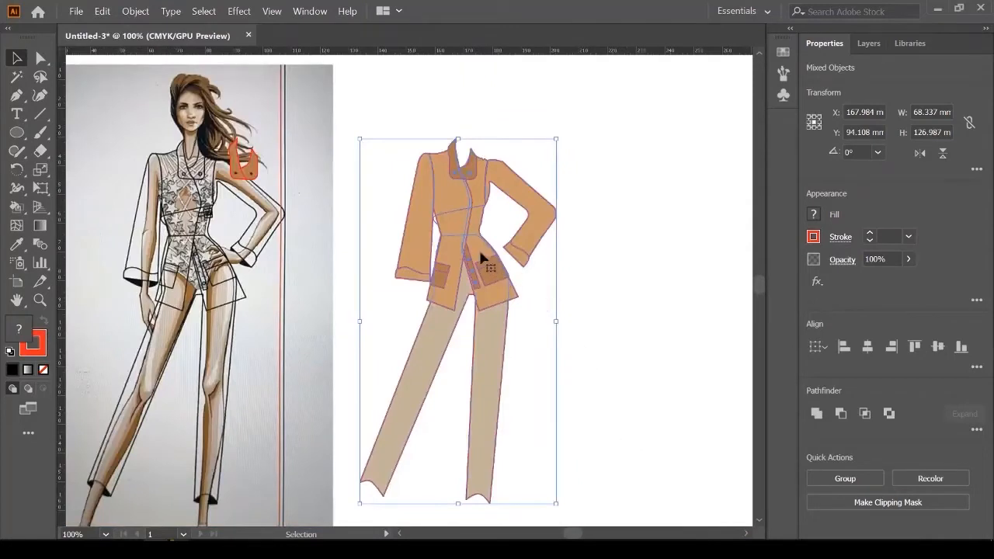
Step: Duplicate the outfit figure to the right and give the copy black 1 pt outlines
left_click(387, 101)
left_click_drag(394, 91, 519, 379)
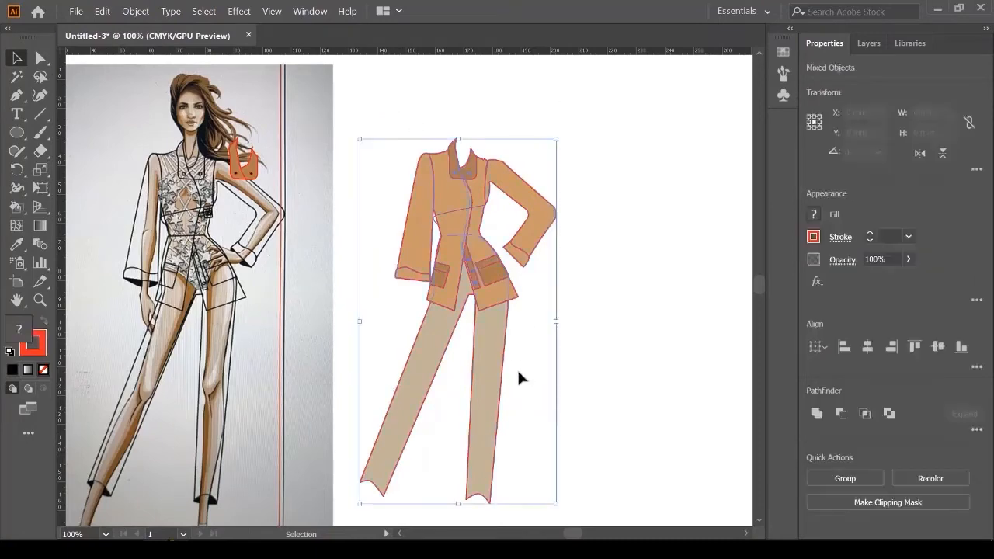
left_click_drag(496, 369, 697, 371)
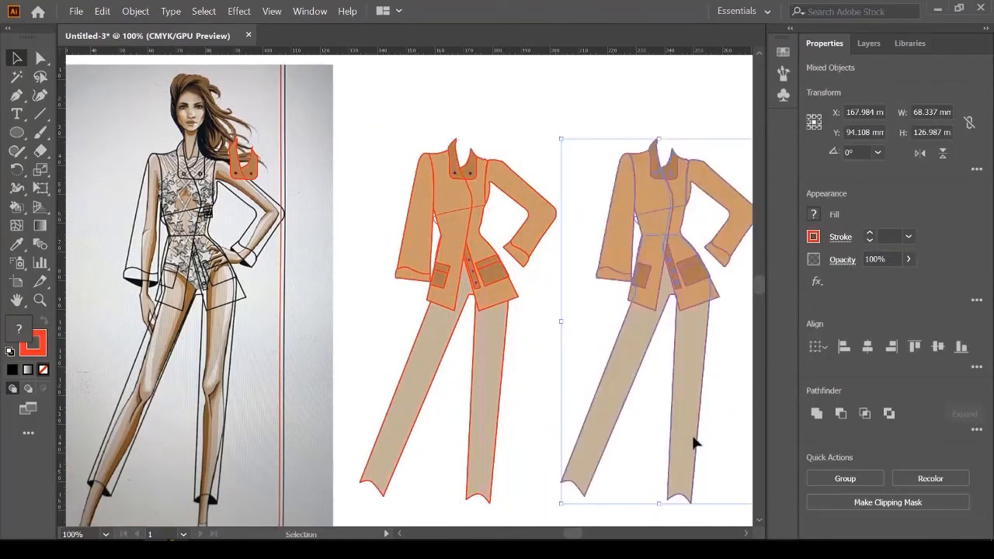
left_click(813, 237)
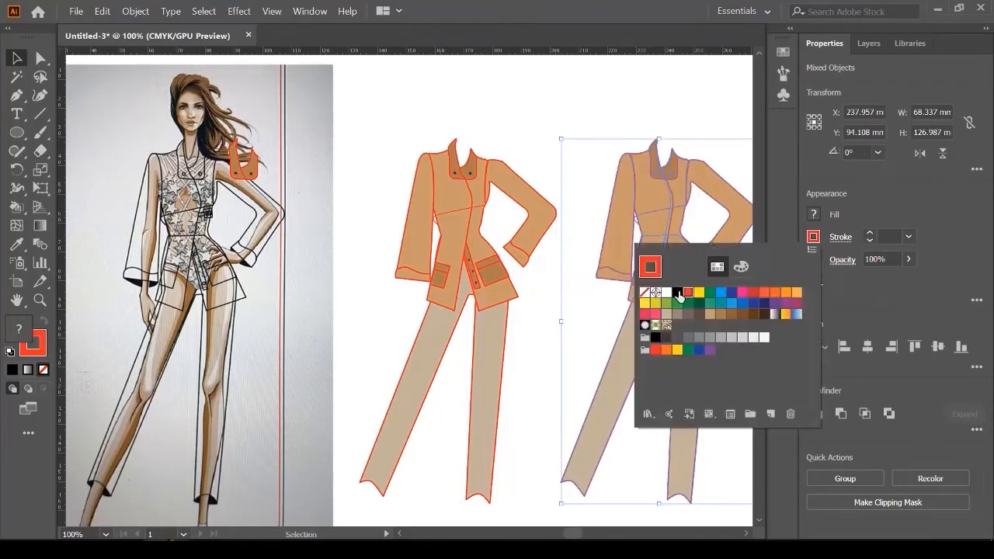
left_click(677, 293)
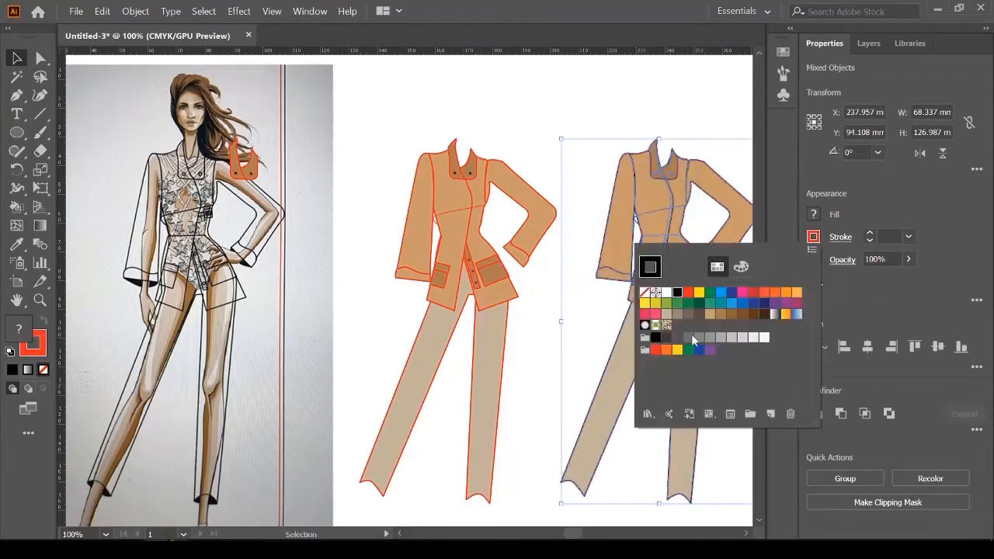
left_click(588, 93)
left_click(909, 236)
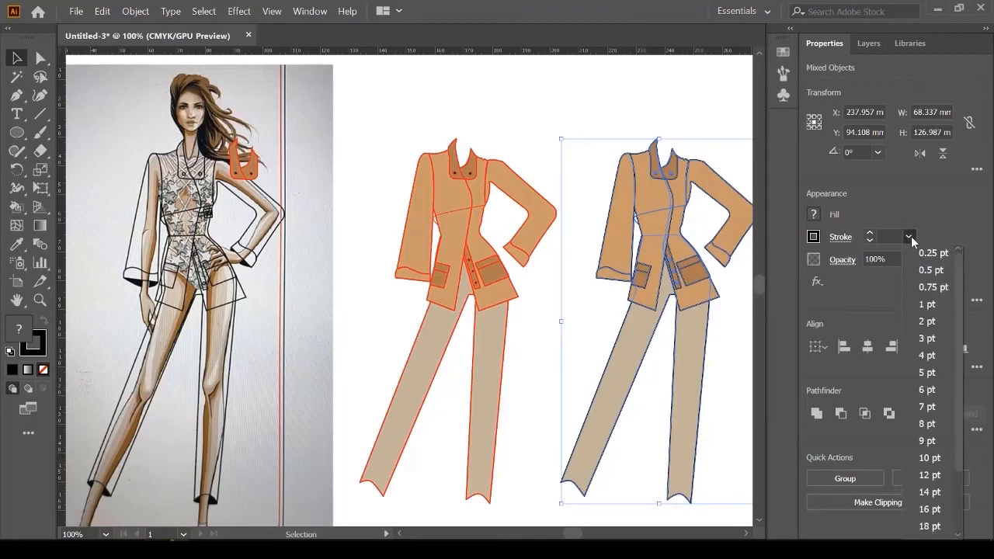
left_click(937, 305)
Step: Set the copy's waist seam line stroke to 1 pt
left_click(591, 105)
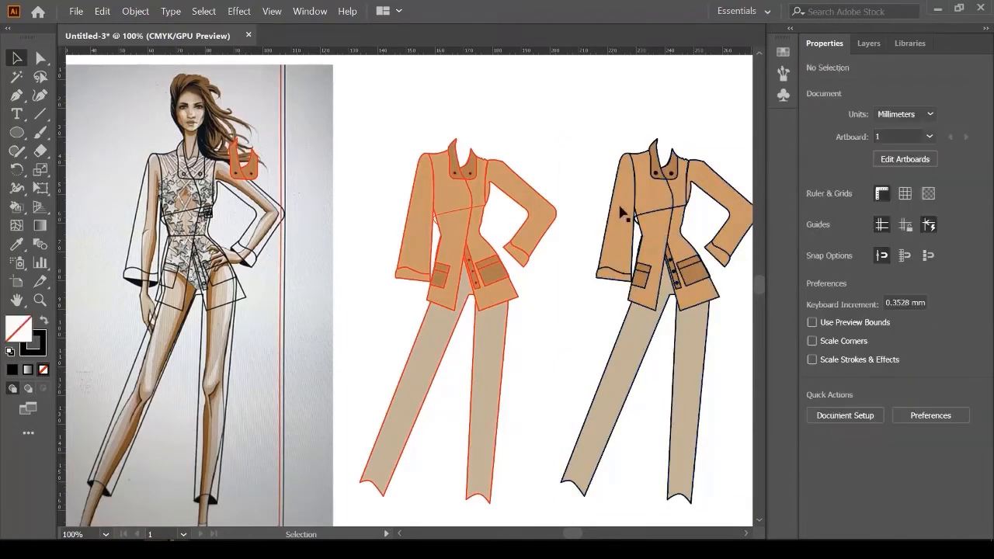
scroll(660, 206, "up", 3)
scroll(668, 395, "up", 2)
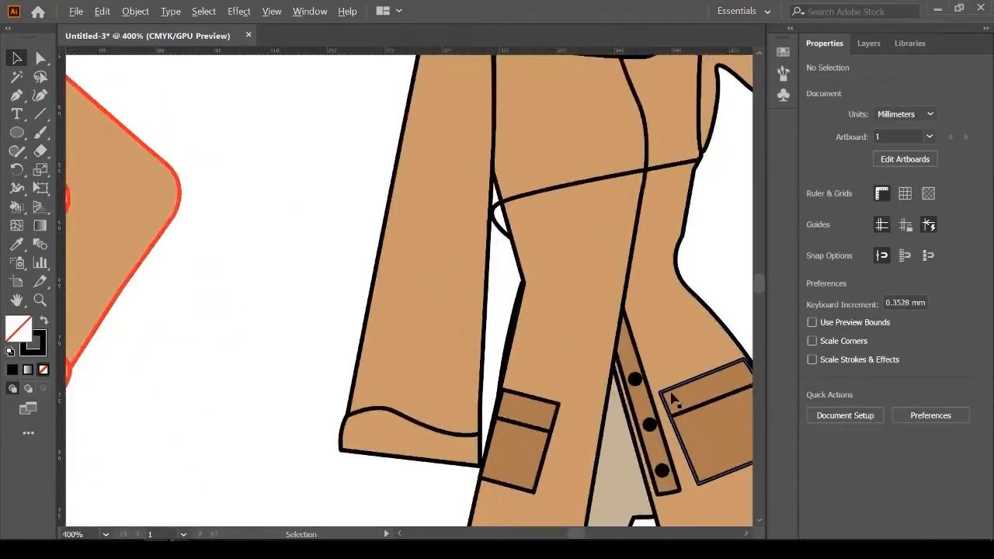
key("ctrl+a")
key("v")
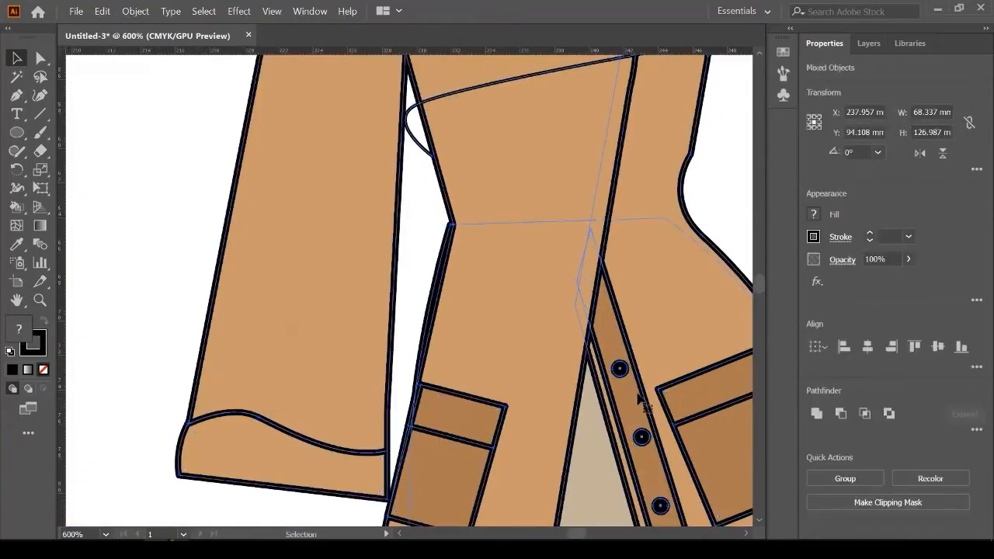
scroll(571, 346, "down", 4)
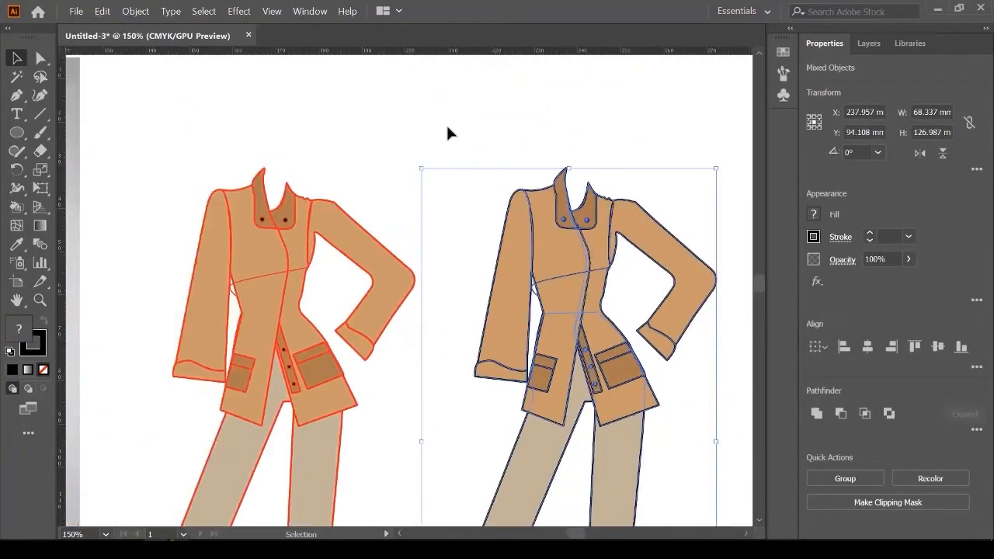
left_click(446, 133)
scroll(564, 281, "up", 2)
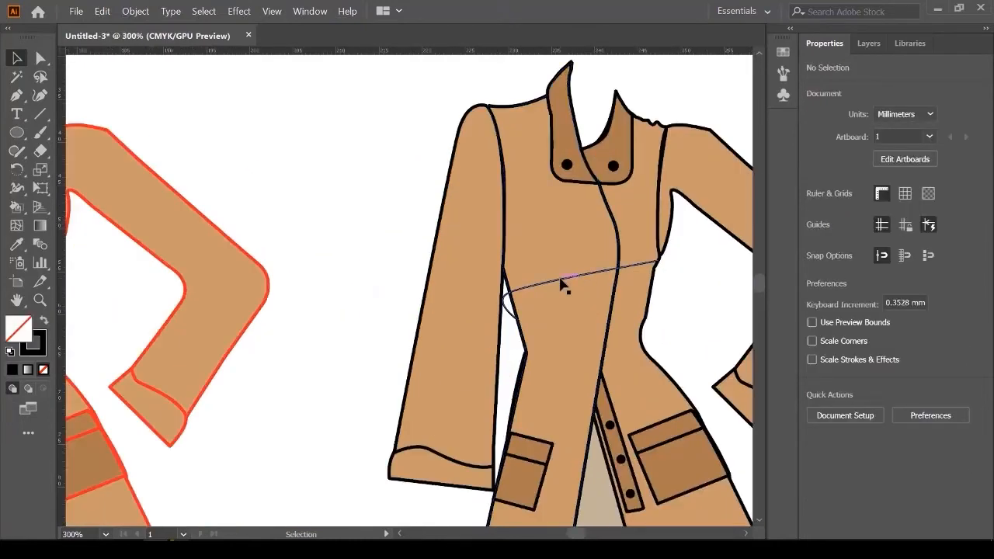
left_click(564, 280)
left_click(911, 237)
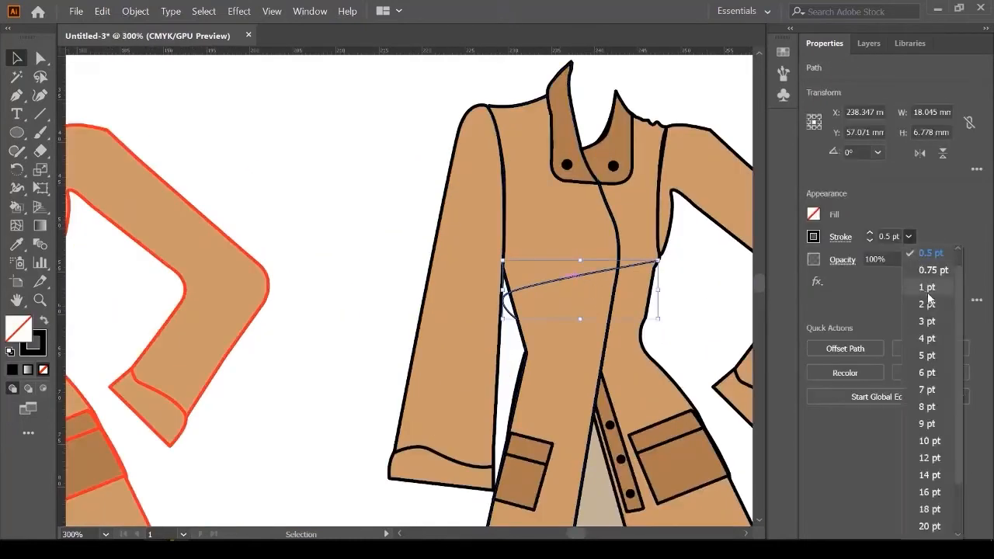
left_click(928, 292)
left_click(348, 161)
Step: Bring the original orange-outlined figure into view and select its left sleeve
scroll(622, 311, "down", 2)
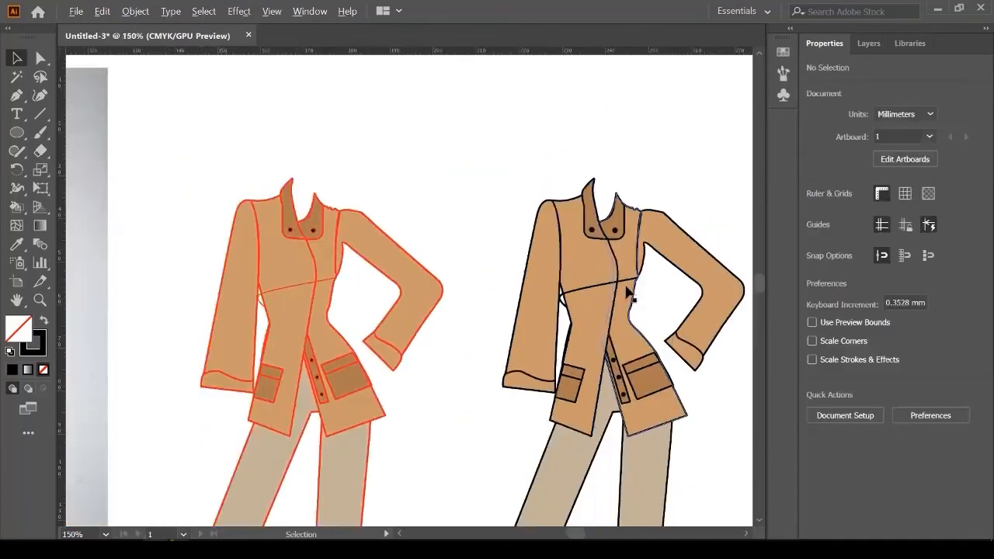
left_click_drag(422, 288, 626, 258)
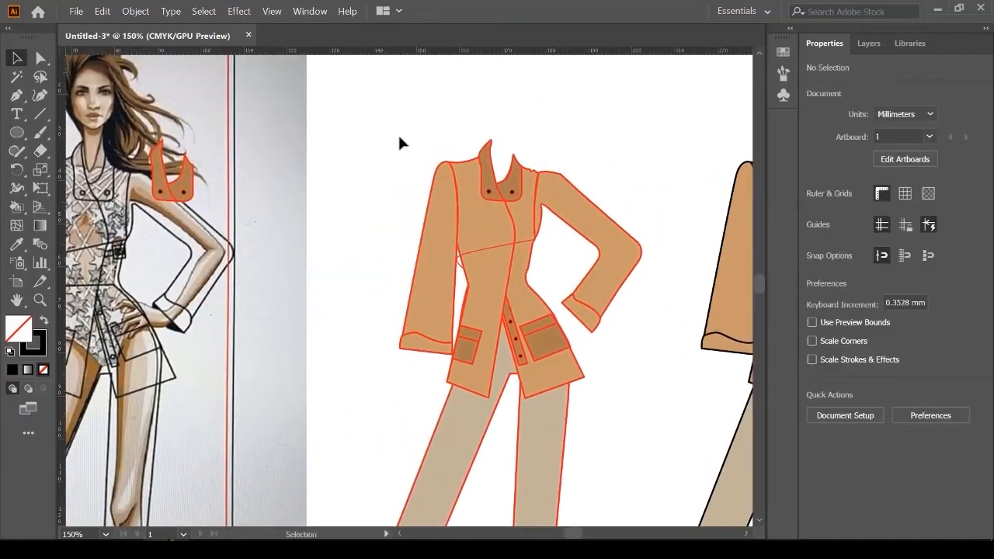
left_click(429, 284)
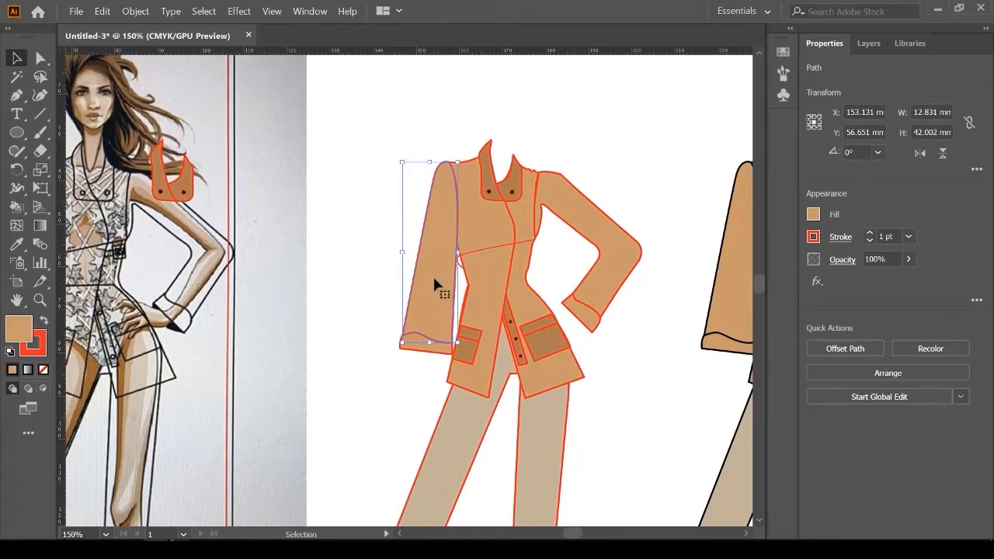
Step: Place the flower-pattern fabric photo to the left of the jacket with File > Place
left_click(345, 125)
left_click(76, 11)
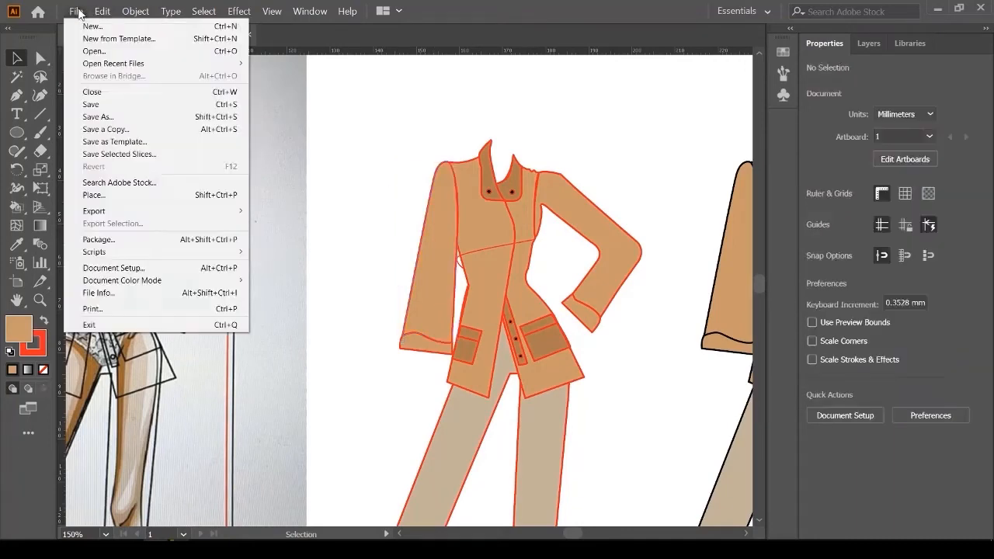
left_click(111, 203)
scroll(311, 156, "down", 2)
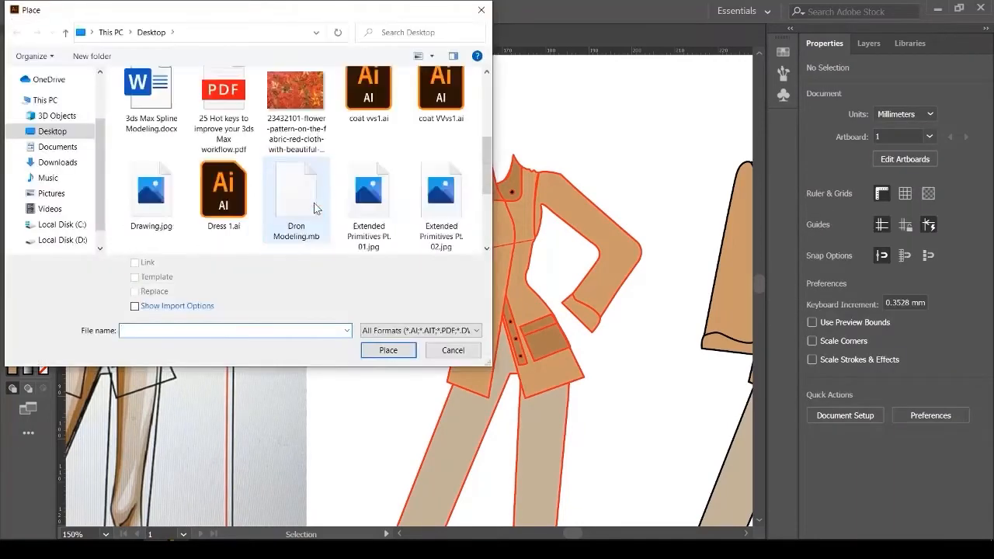
left_click(308, 77)
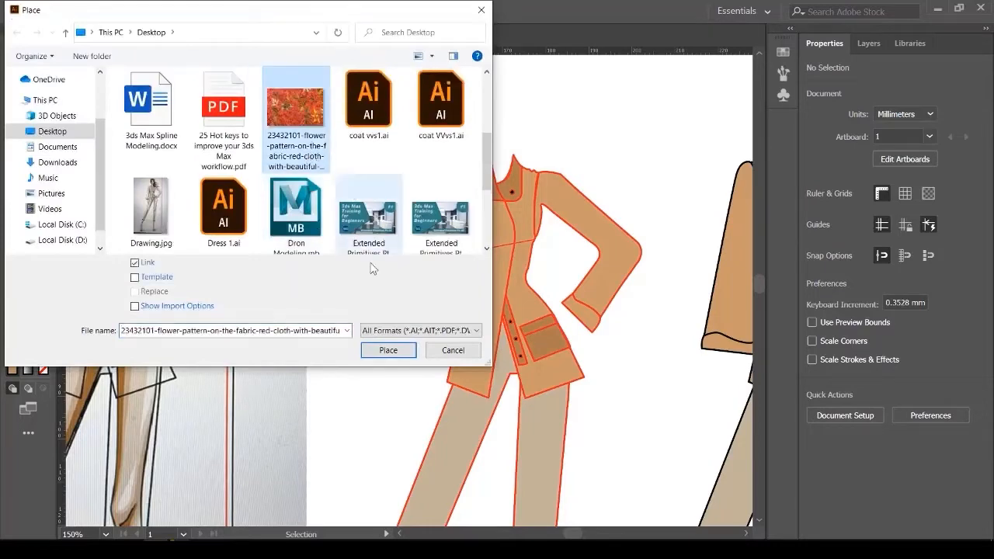
left_click(388, 350)
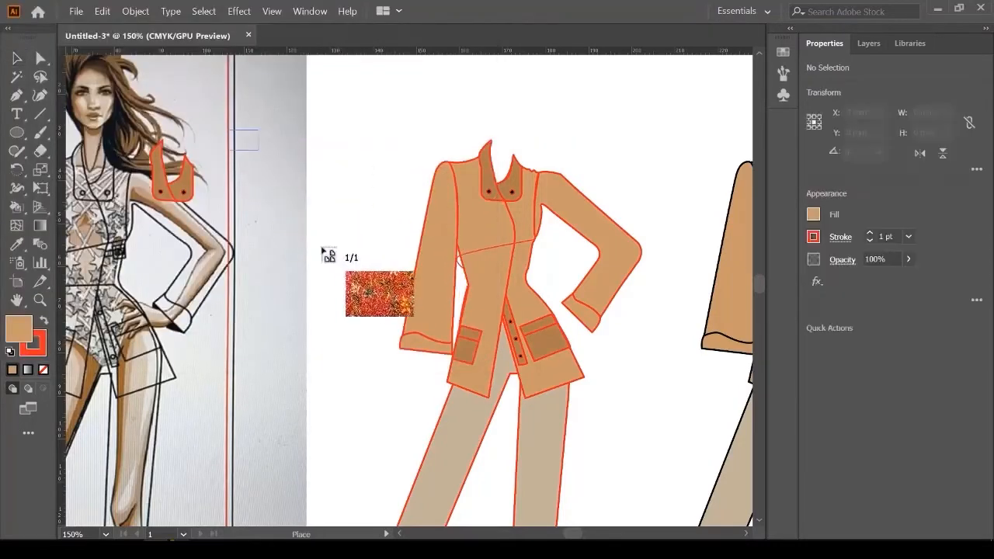
left_click_drag(230, 130, 433, 266)
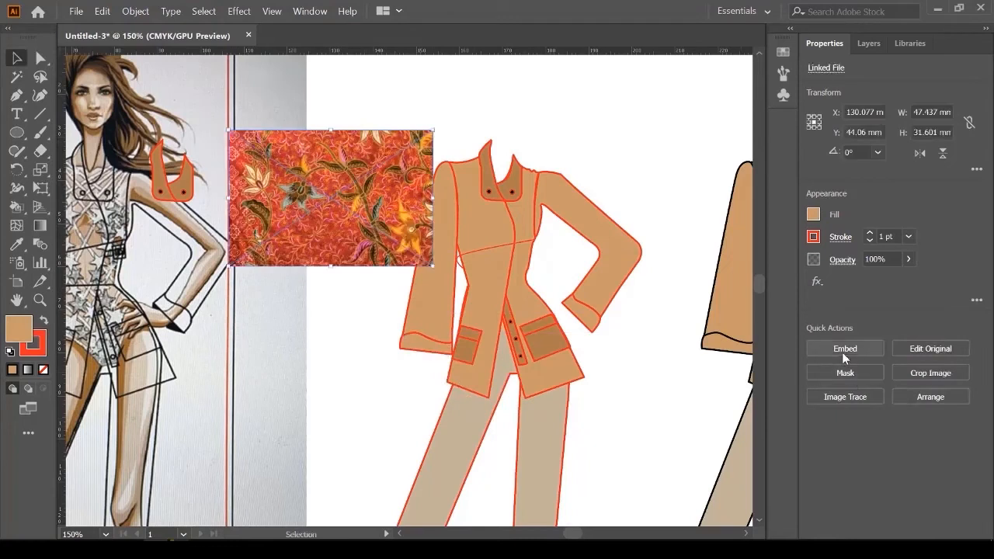
Step: Embed the fabric photo and move it above the artboard
left_click(845, 348)
scroll(401, 309, "up", 3)
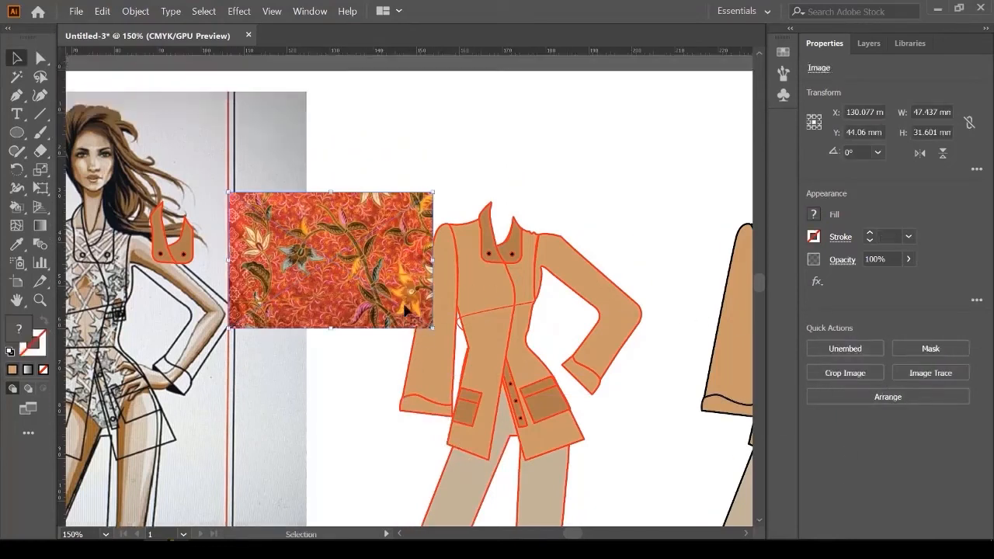
scroll(400, 309, "up", 1)
left_click_drag(330, 342, 430, 99)
scroll(458, 222, "right", 3)
scroll(458, 222, "down", 1)
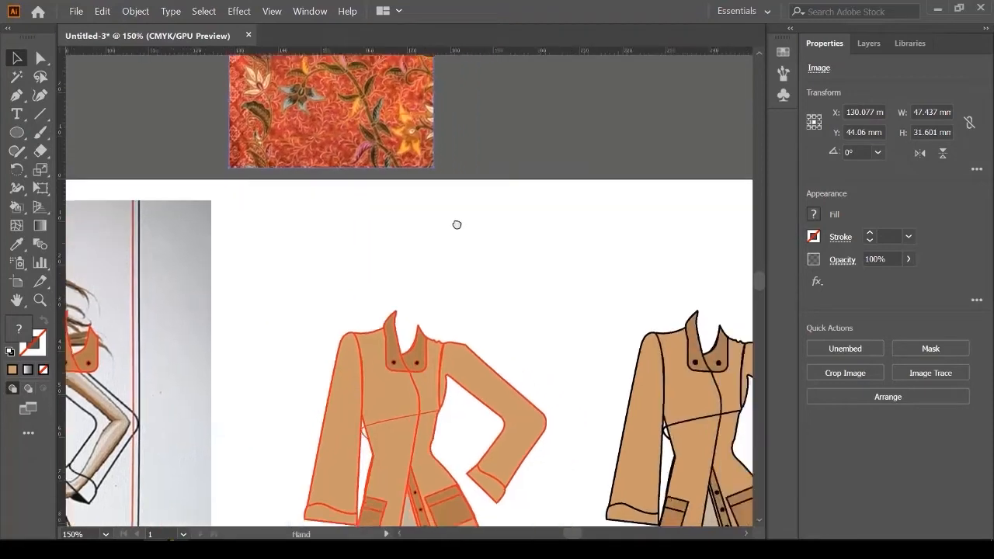
scroll(470, 188, "down", 1)
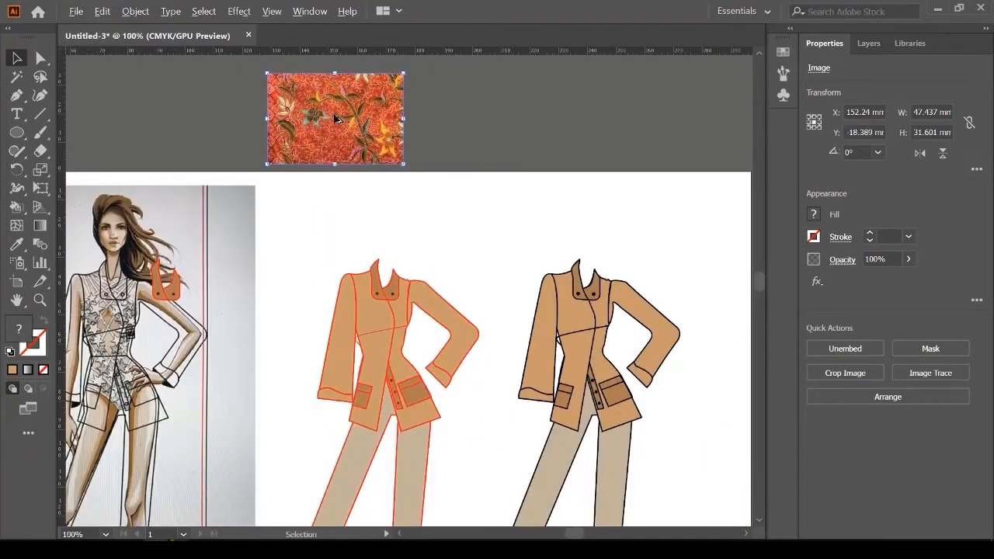
Step: Copy the fabric photo, rotate it about 76°, and move it over the jacket's left sleeve
left_click_drag(339, 118, 246, 322)
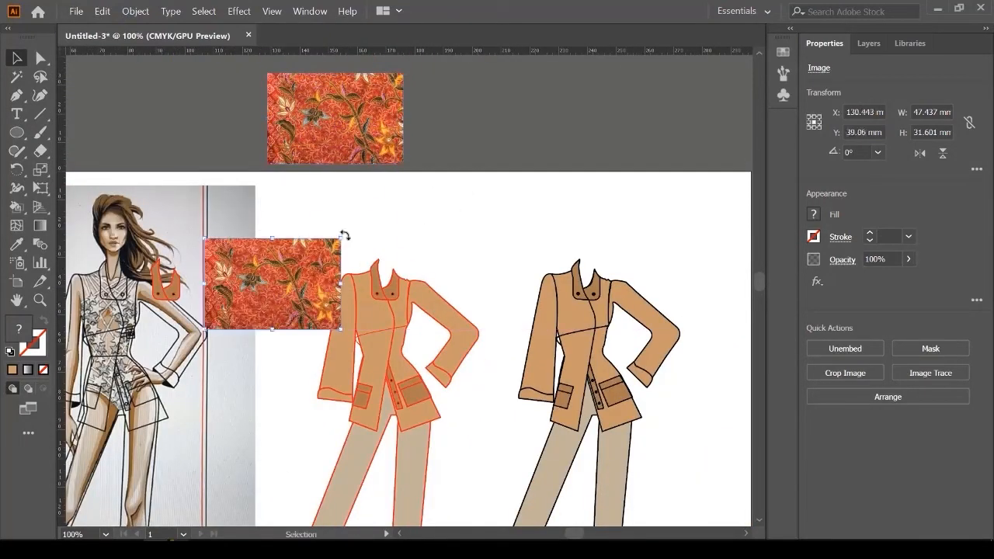
left_click_drag(344, 235, 229, 176)
scroll(246, 262, "up", 1)
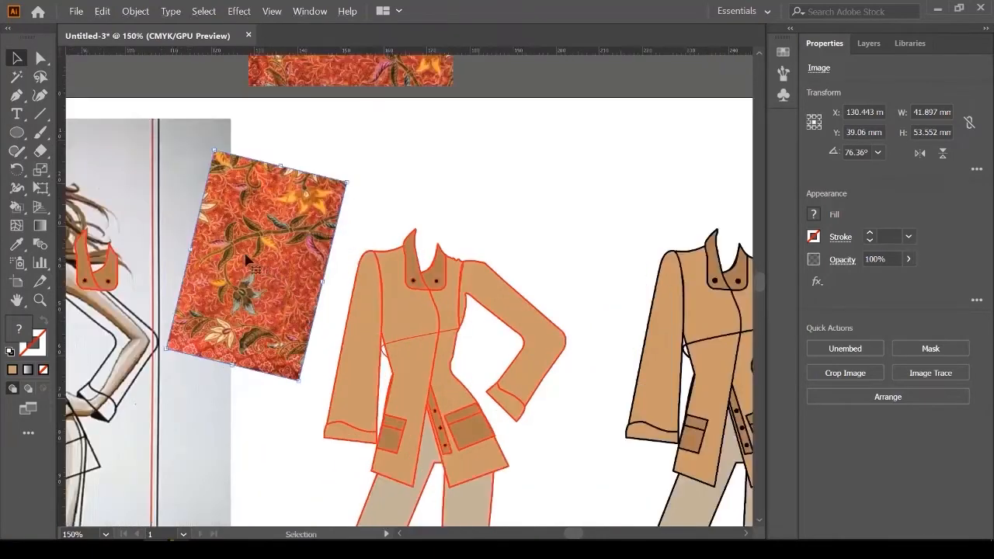
scroll(269, 307, "up", 1)
left_click_drag(264, 309, 422, 410)
scroll(421, 410, "up", 1)
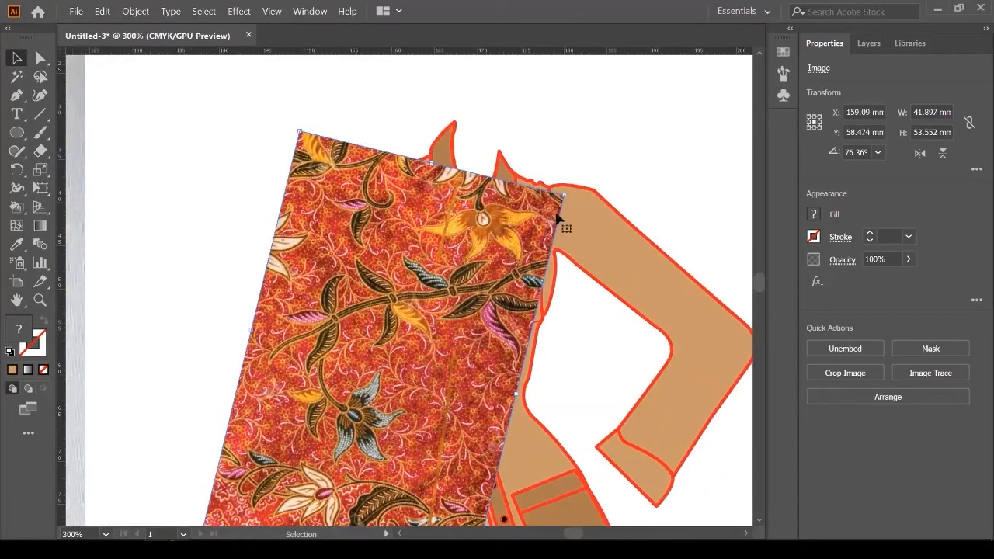
left_click_drag(558, 192, 531, 202)
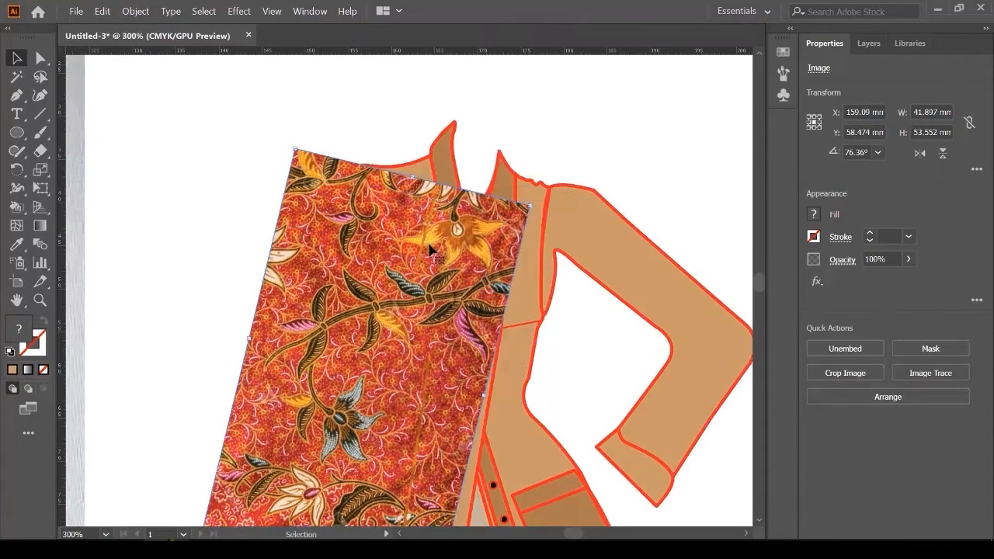
scroll(373, 245, "down", 2)
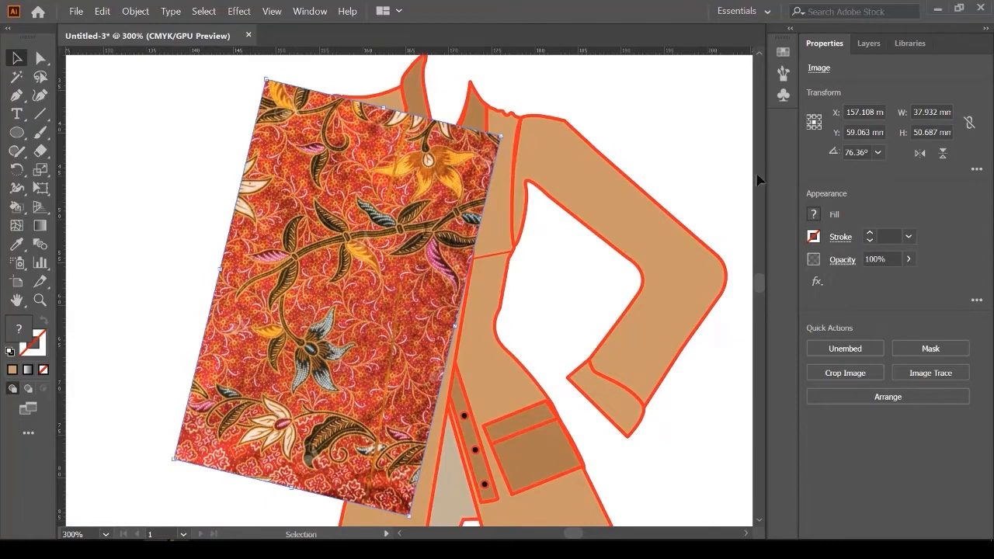
Step: In Layers, stack the batik image directly behind the left sleeve and position it over the sleeve
left_click(870, 43)
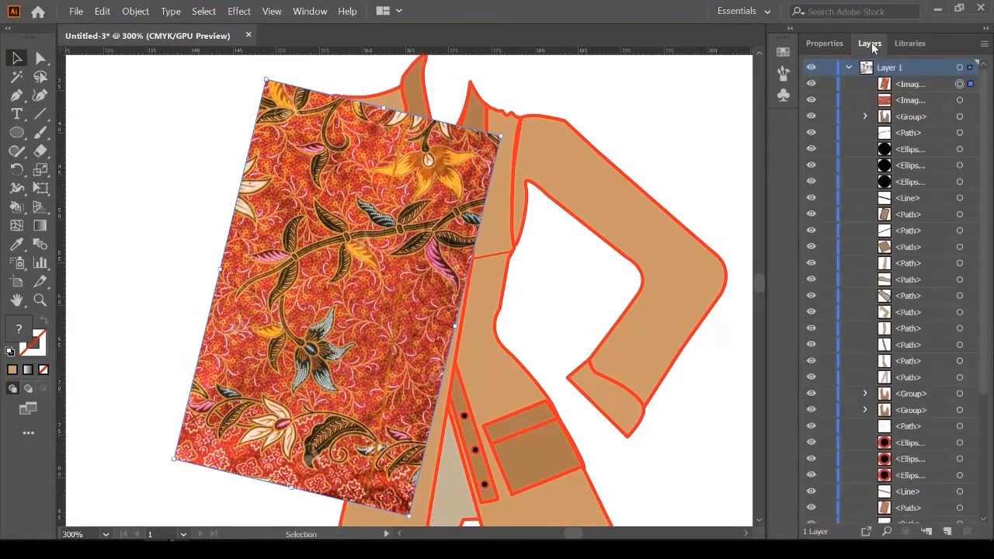
left_click_drag(380, 253, 212, 236)
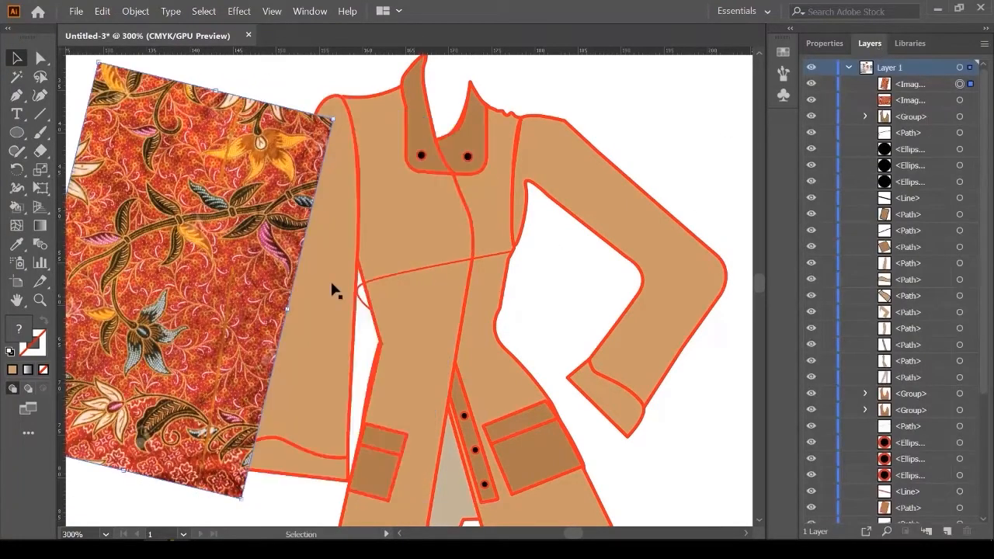
left_click(320, 305)
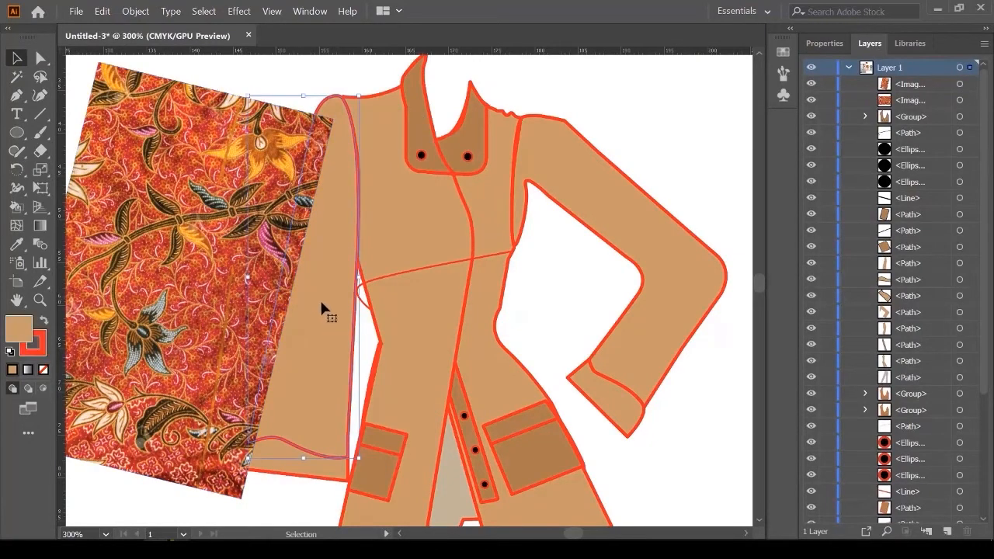
scroll(906, 288, "down", 5)
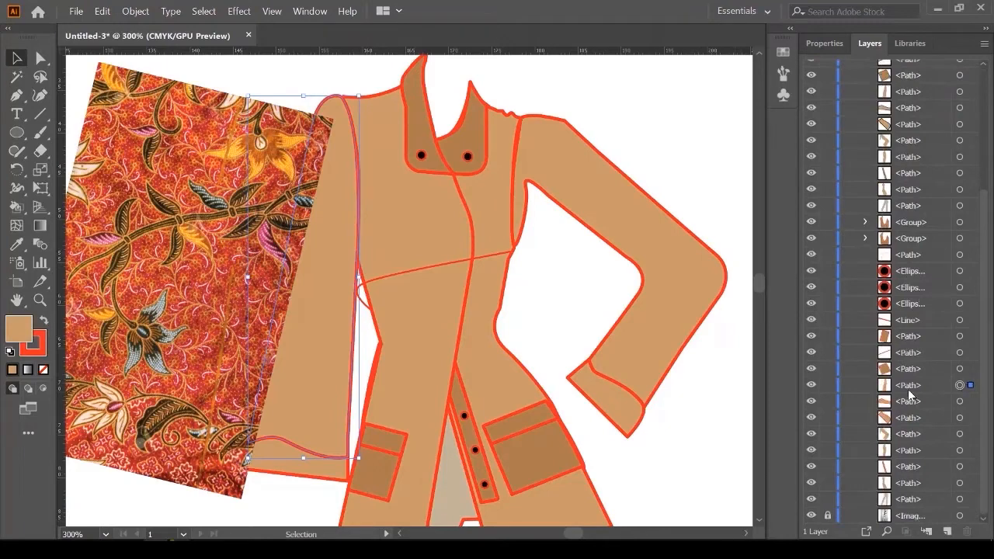
scroll(912, 395, "up", 5)
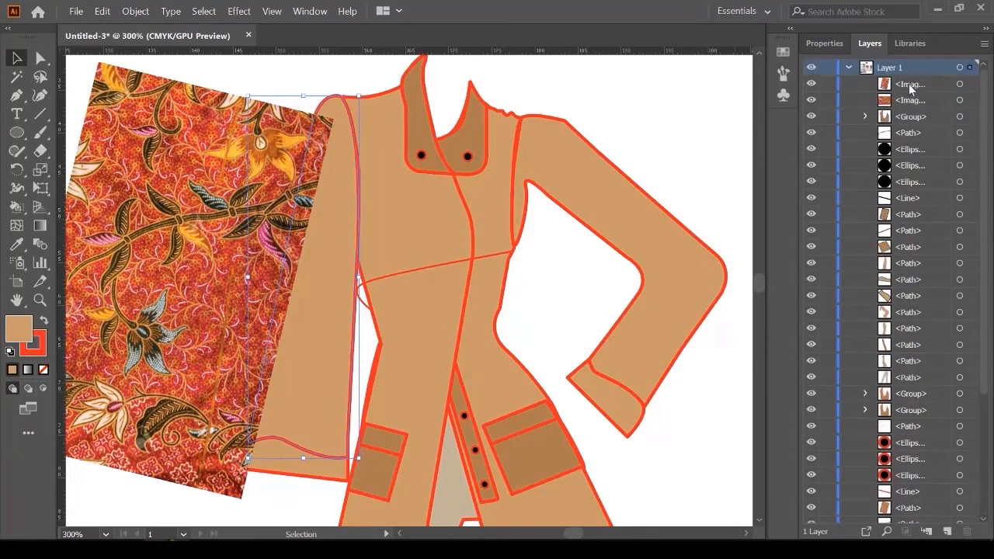
left_click(911, 88)
left_click_drag(914, 98, 928, 483)
scroll(932, 350, "down", 5)
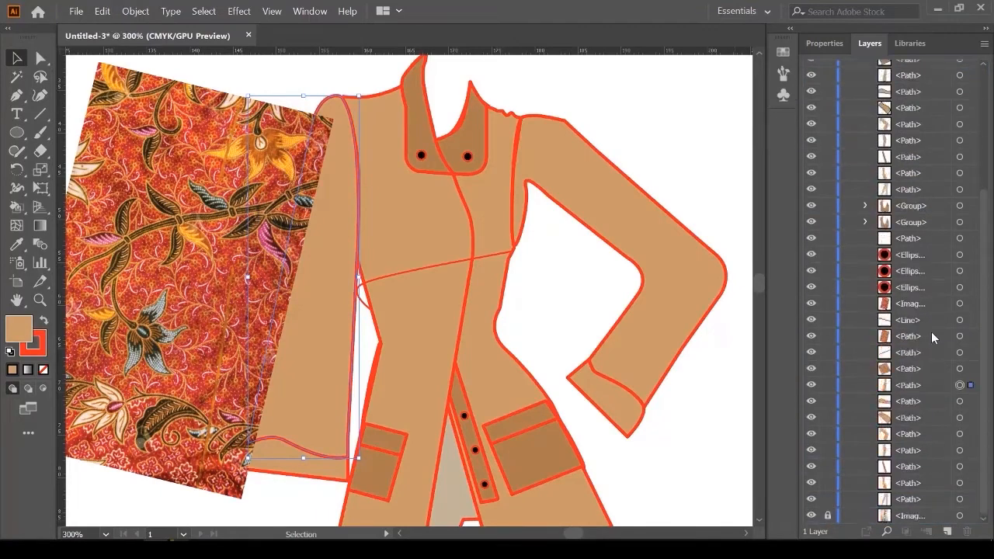
left_click(226, 97)
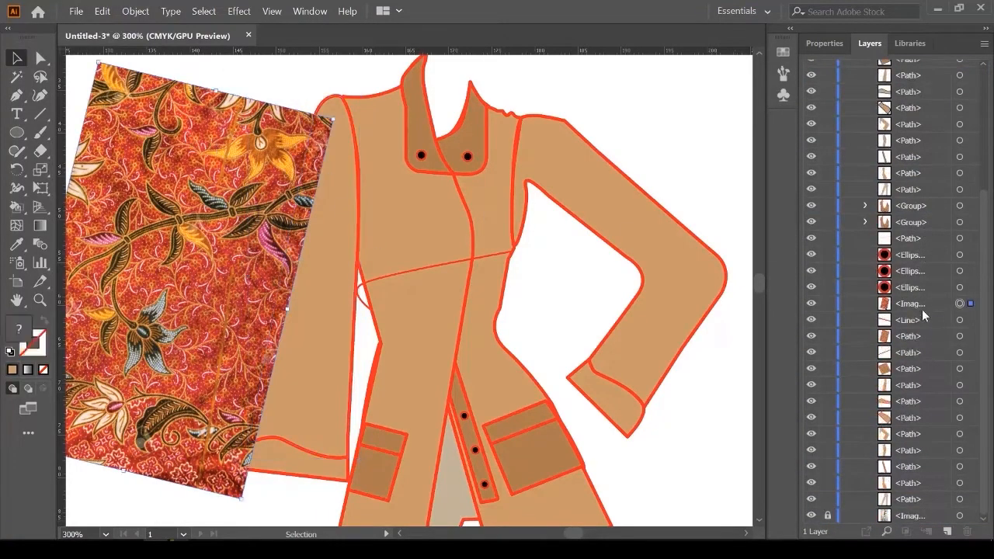
left_click_drag(917, 308, 923, 425)
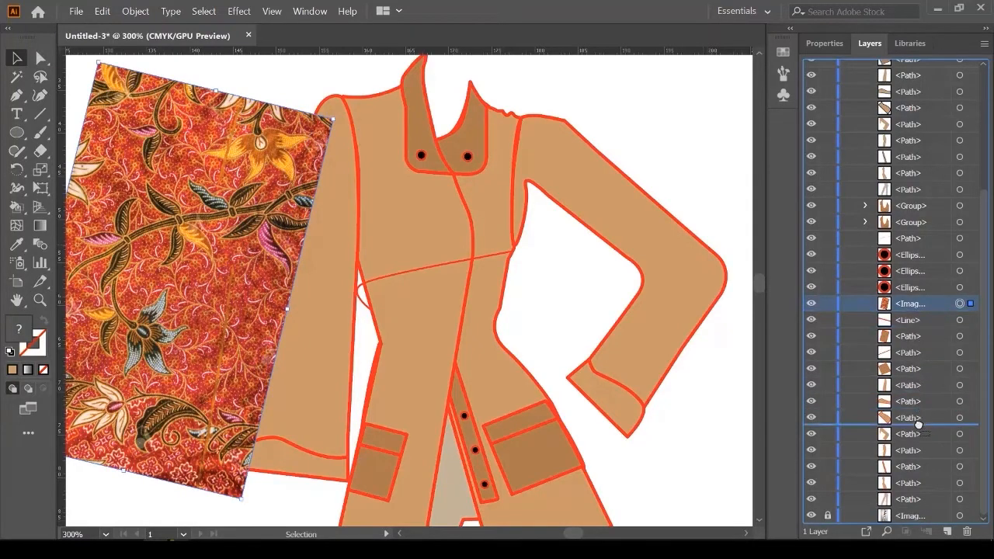
left_click_drag(278, 233, 323, 203)
left_click_drag(242, 219, 247, 230)
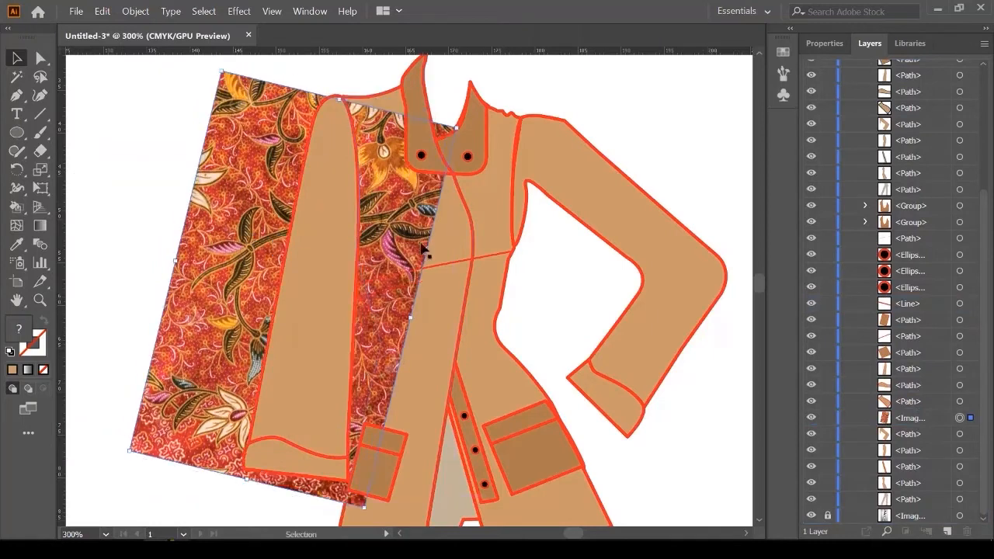
left_click(133, 187)
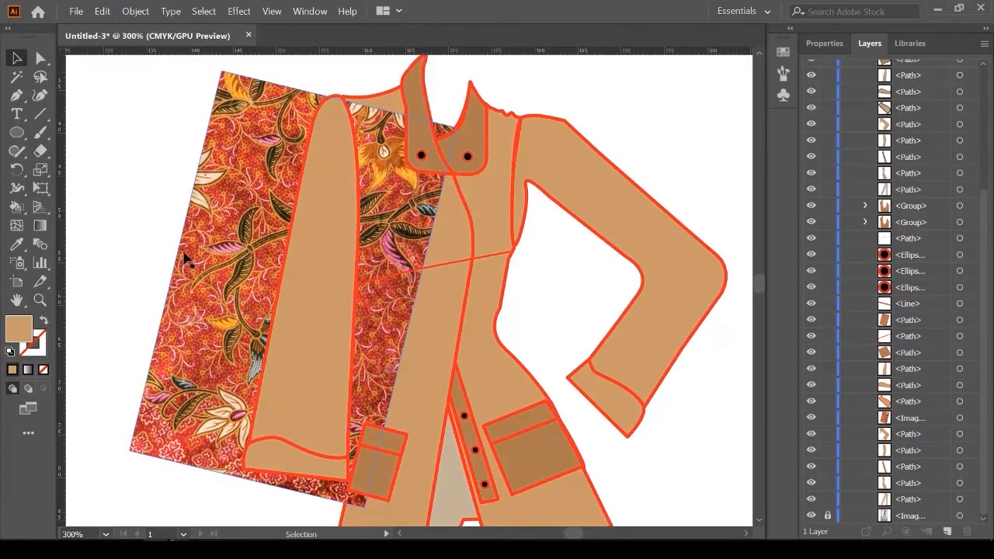
Step: Select the left sleeve and batik image and apply Object > Clipping Mask > Make
left_click(311, 312)
left_click(209, 303, "shift")
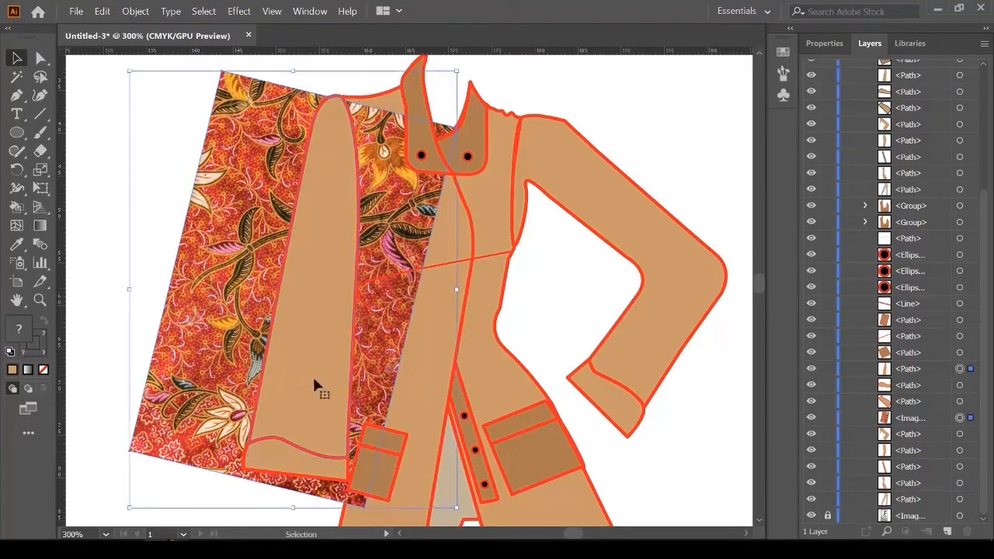
left_click(138, 11)
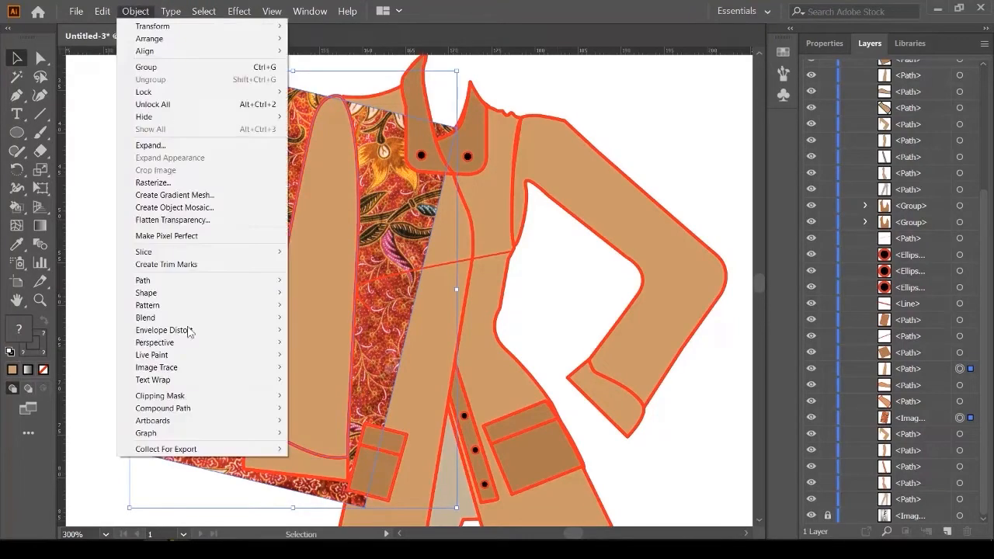
mouse_move(200, 398)
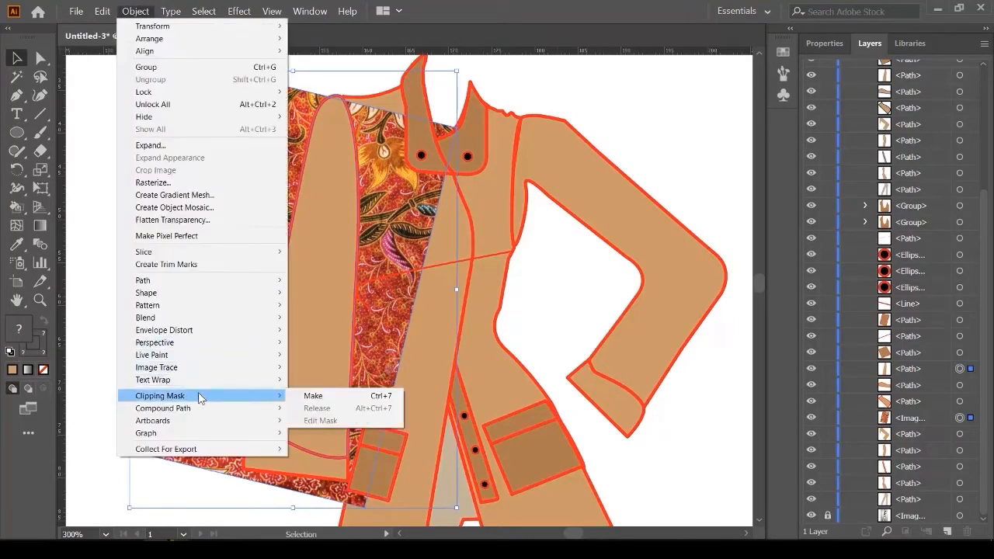
left_click(328, 399)
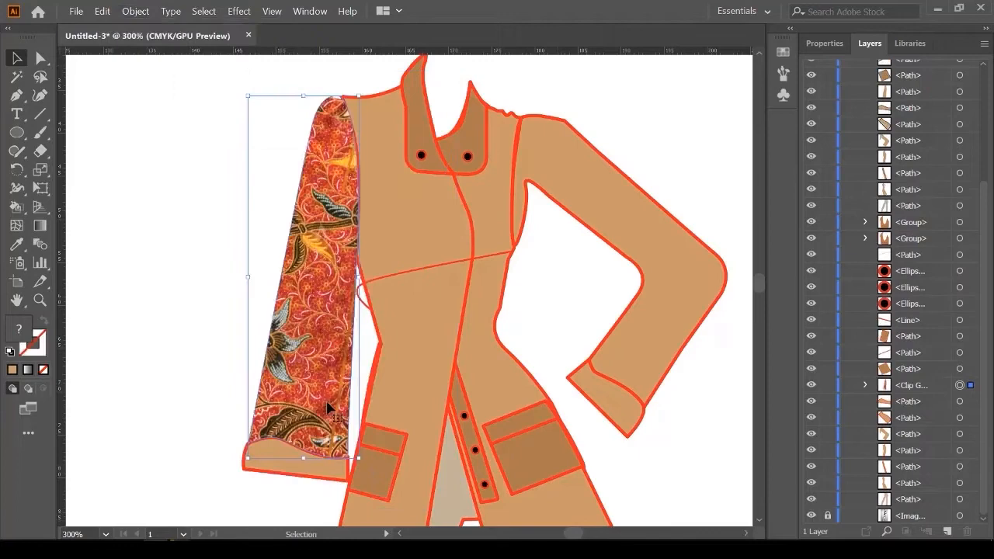
left_click(194, 250)
scroll(318, 111, "up", 5)
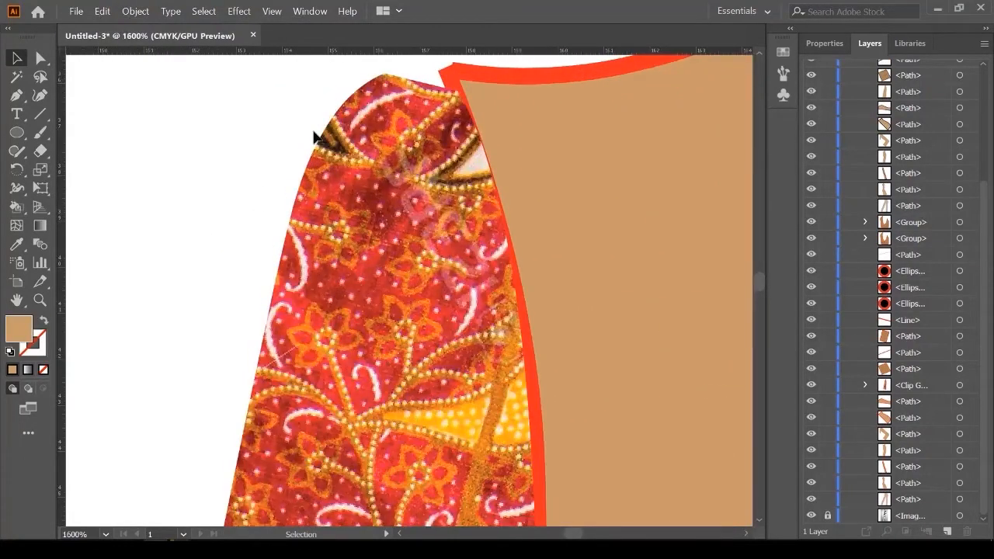
scroll(311, 140, "down", 7)
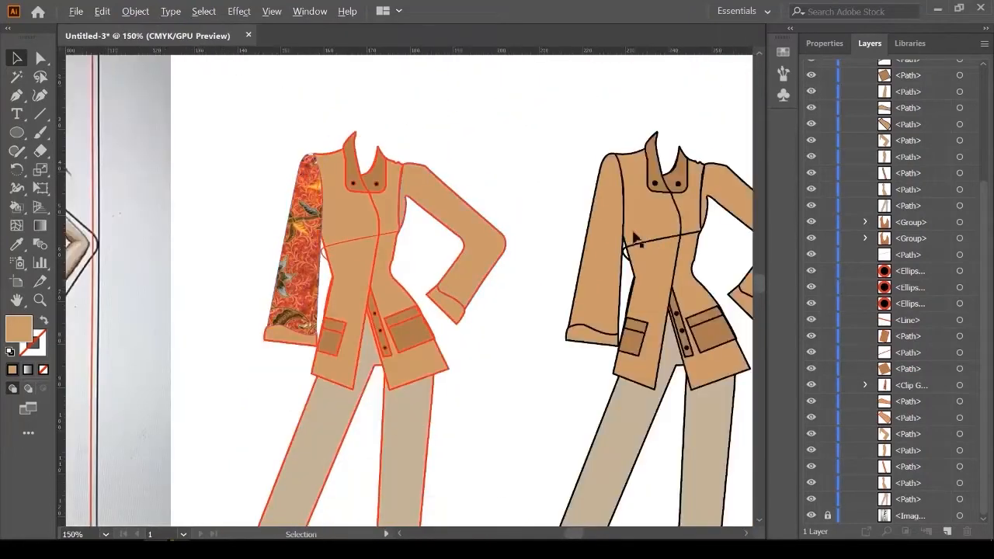
Step: Set the second jacket figure's fill to None and group all its pieces
scroll(421, 222, "down", 2)
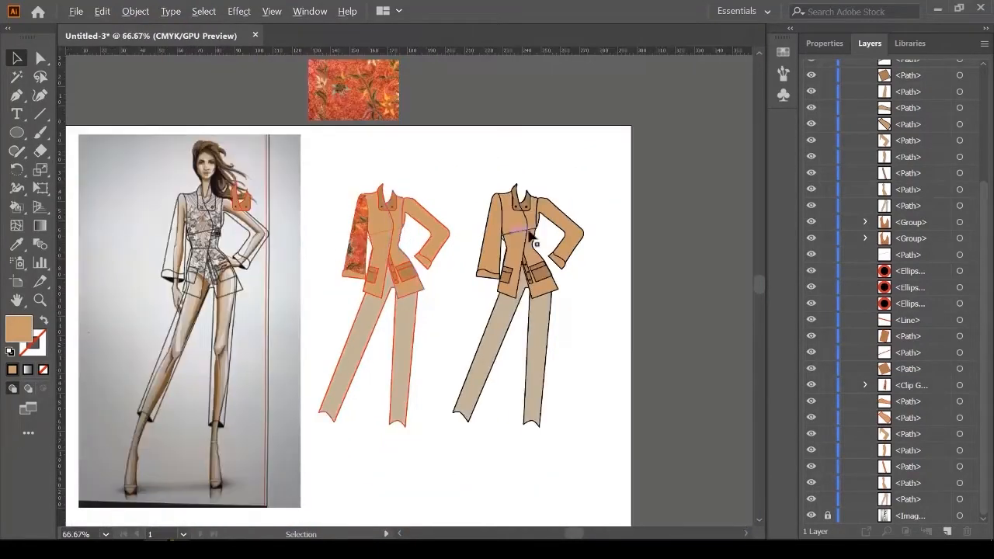
left_click_drag(476, 161, 606, 429)
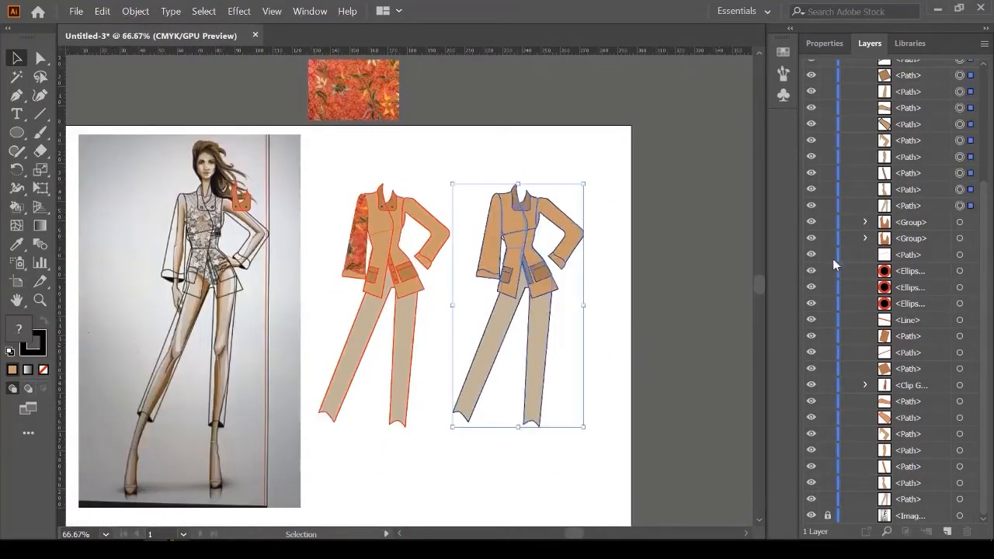
left_click(827, 43)
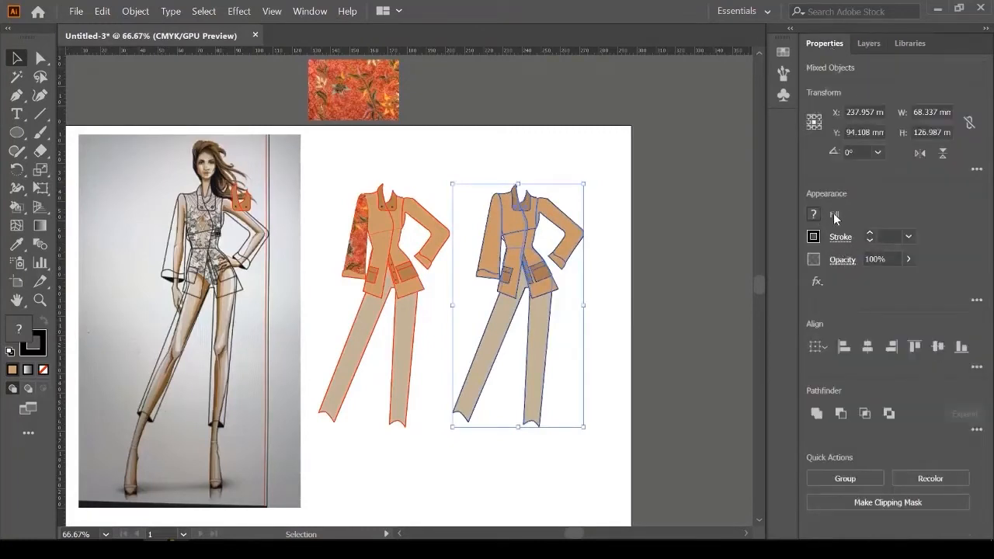
left_click(814, 214)
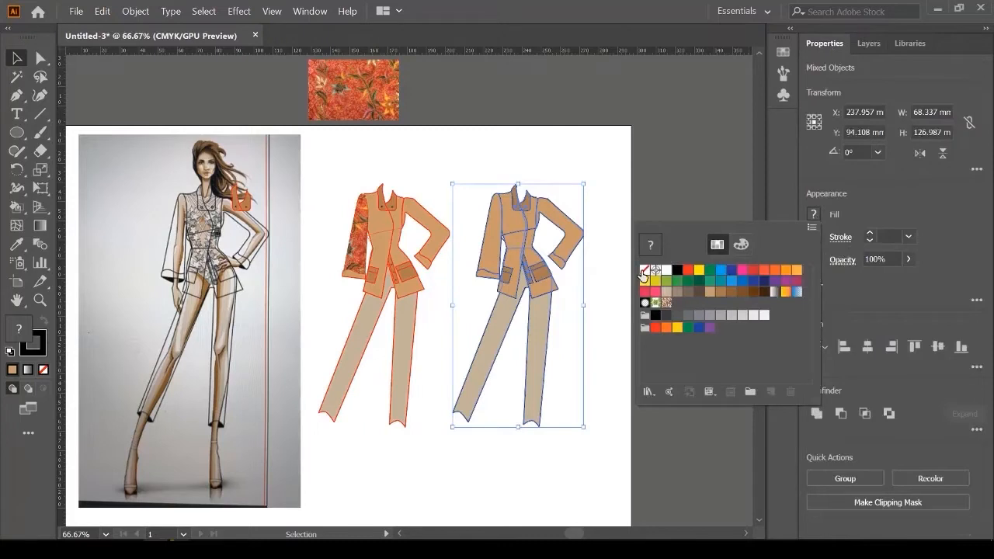
left_click(645, 271)
left_click(619, 29)
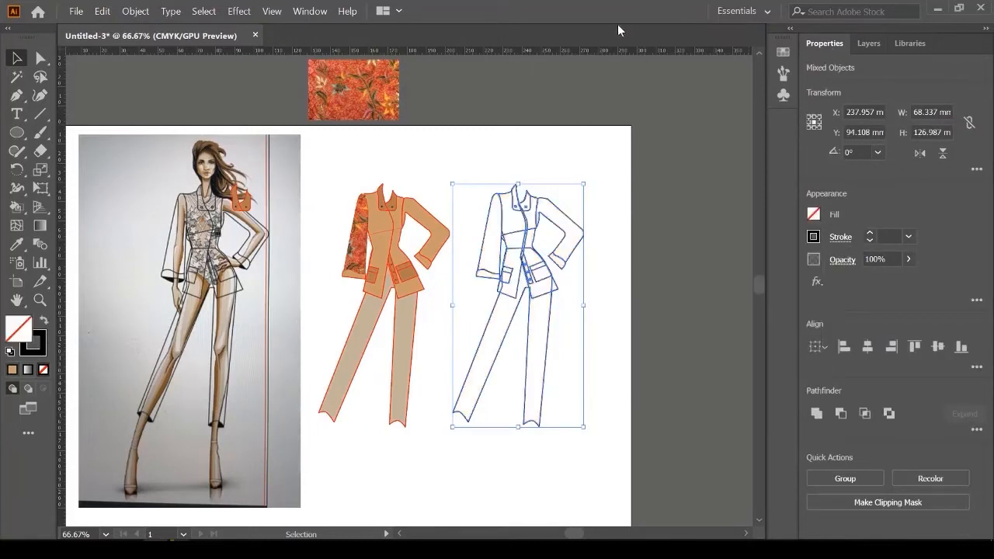
right_click(523, 237)
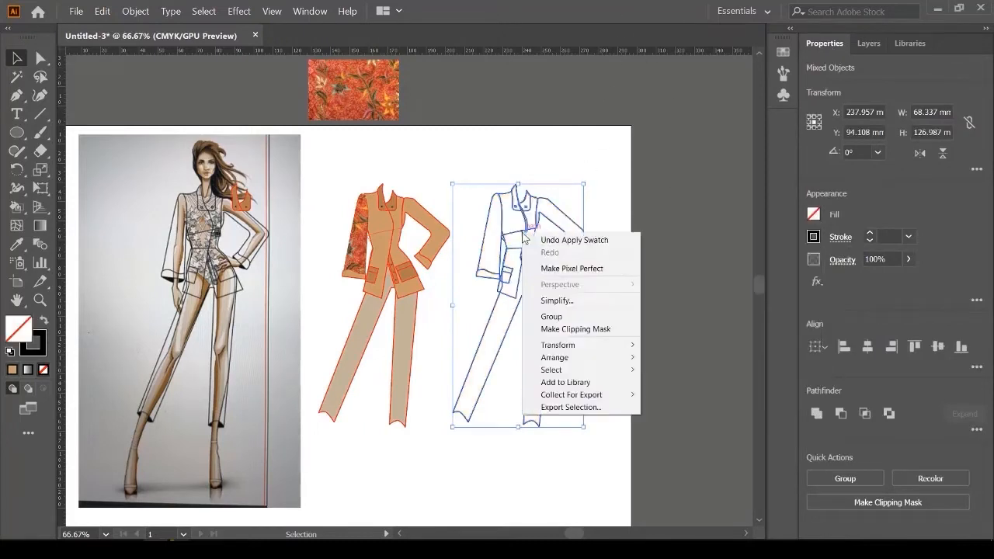
left_click(569, 318)
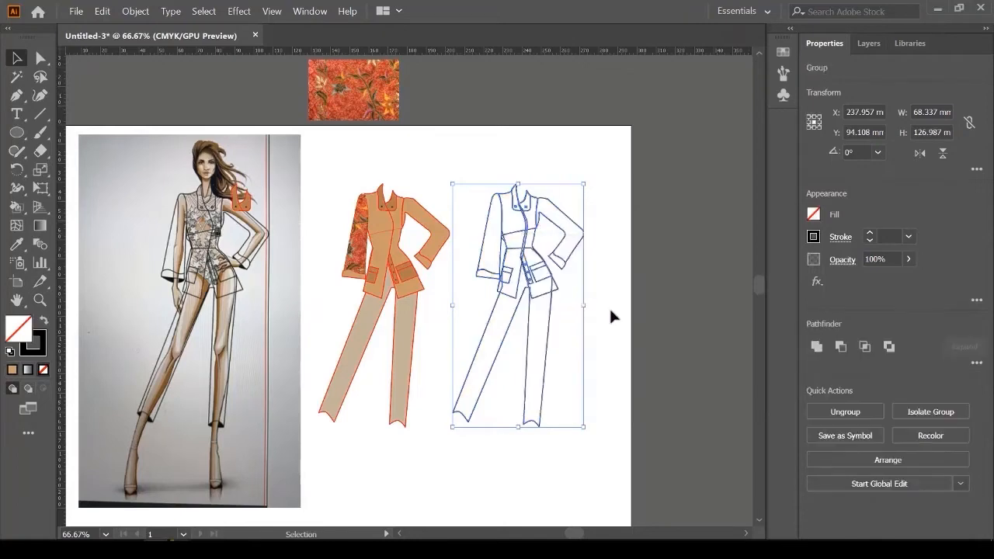
left_click(650, 275)
Step: Drop a rotated batik copy over the jacket and send it behind the collar and sleeve pieces
scroll(373, 216, "up", 3)
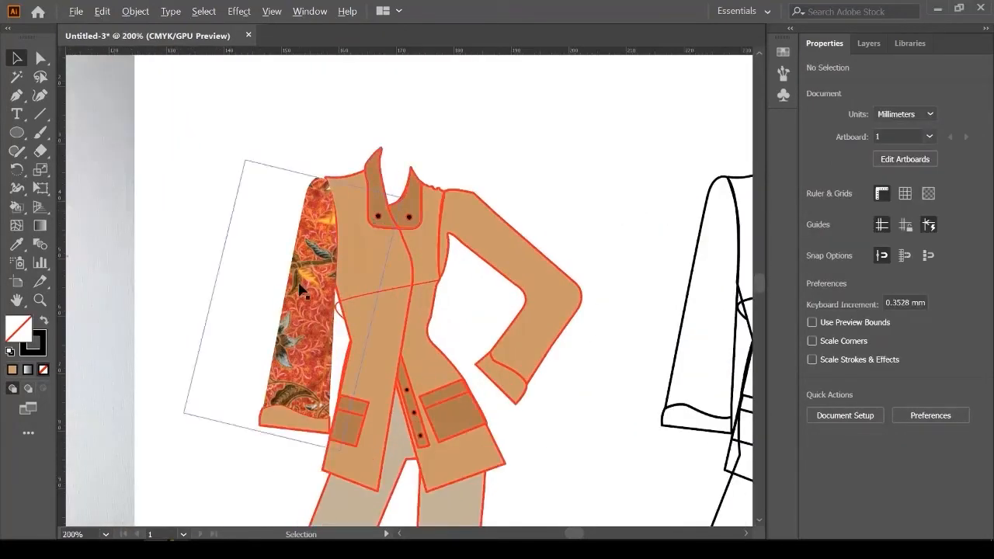
left_click(500, 239)
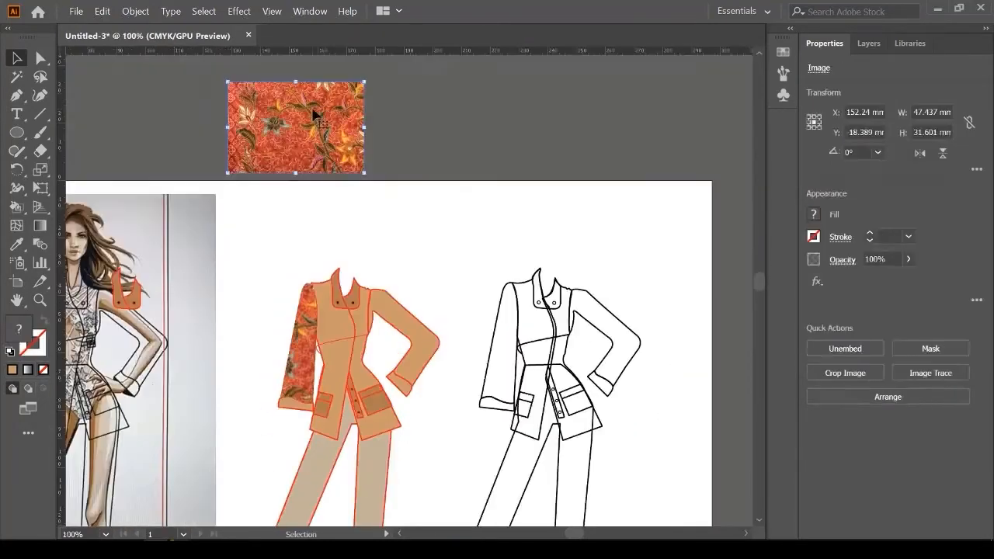
left_click(427, 276)
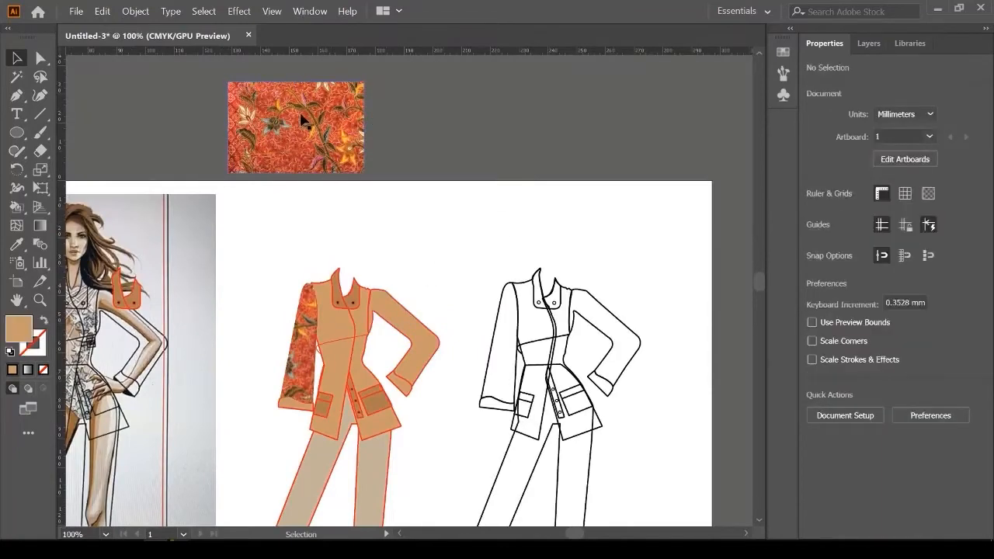
left_click_drag(311, 131, 421, 325)
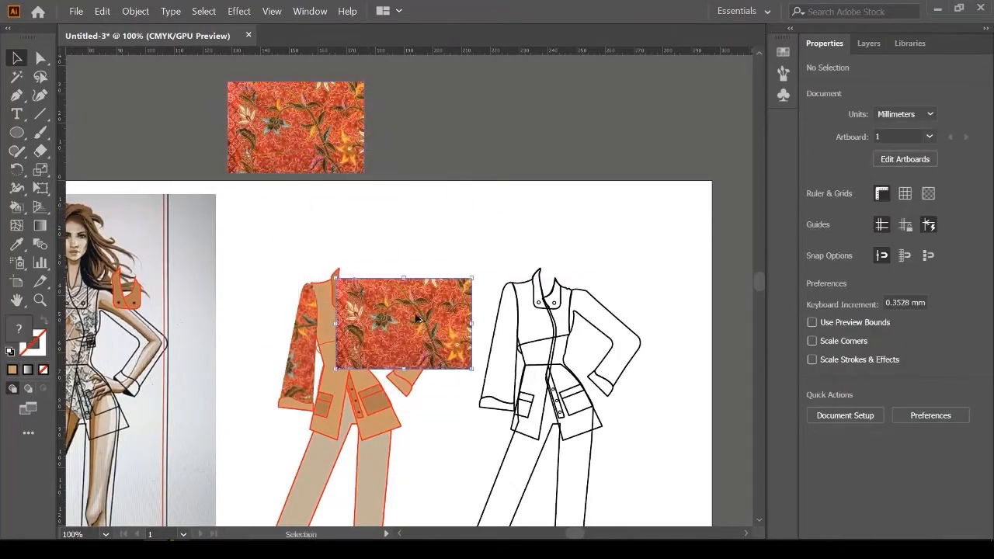
scroll(456, 329, "up", 2)
left_click_drag(494, 227, 518, 283)
left_click_drag(429, 338, 409, 368)
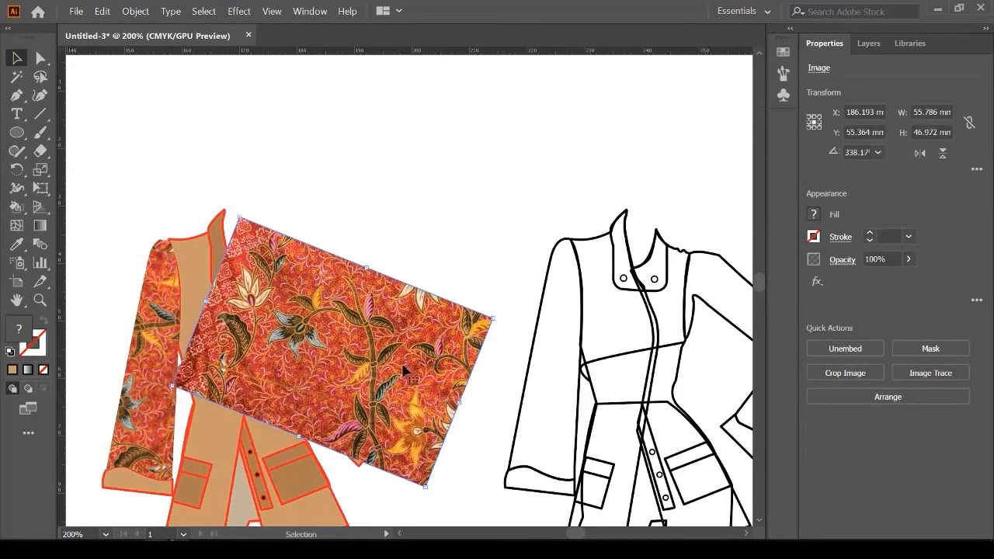
key("ctrl")
key("ctrl+bracketleft")
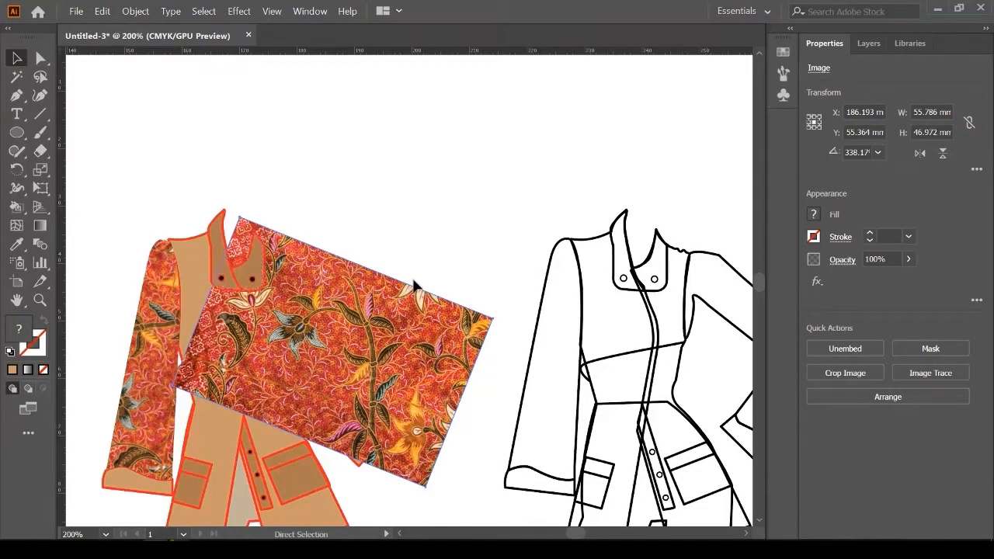
key("ctrl+bracketleft")
key("ctrl+bracketleft")
key("ctrl+bracketleft")
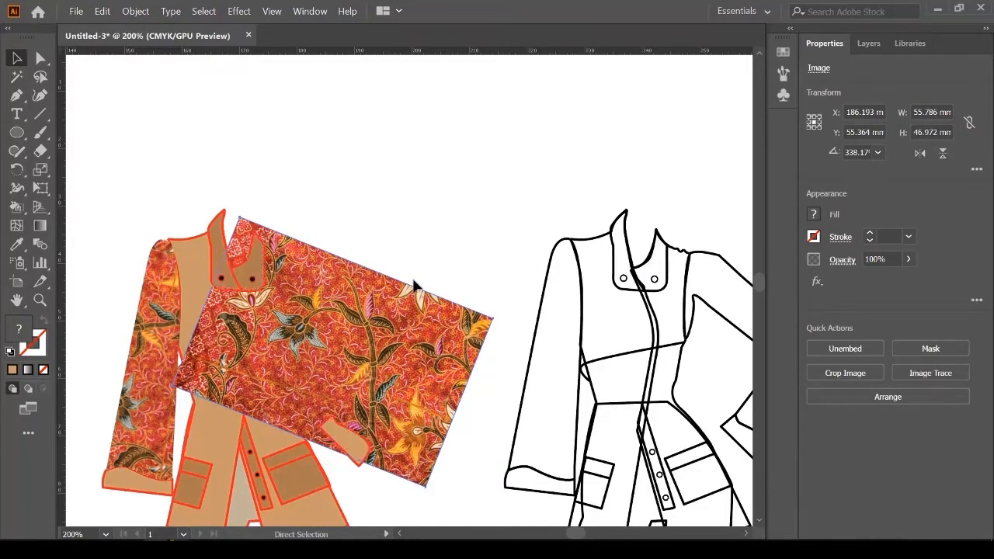
Step: Select the bent right sleeve with the batik copy and clip it with Ctrl+7
left_click(416, 285)
left_click(350, 315)
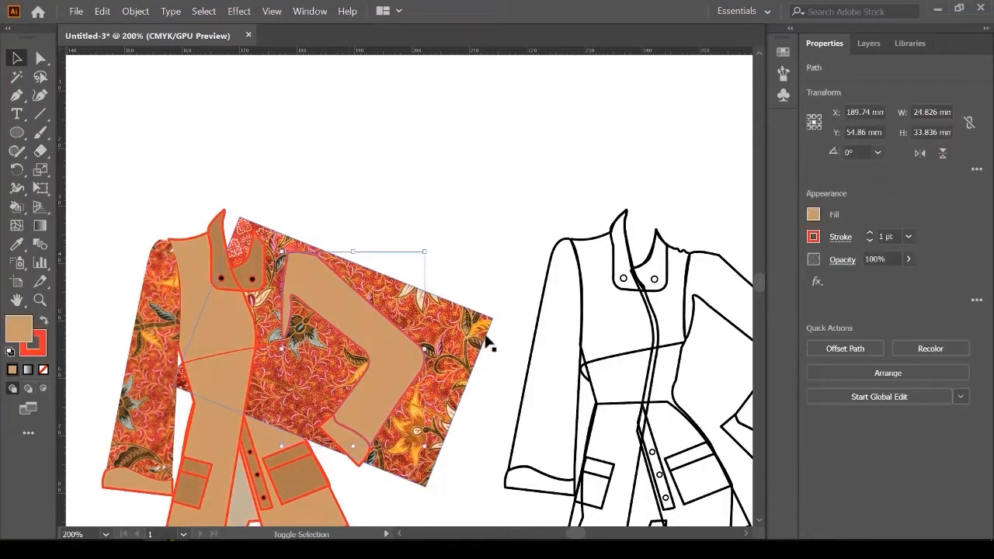
left_click(468, 334, "shift")
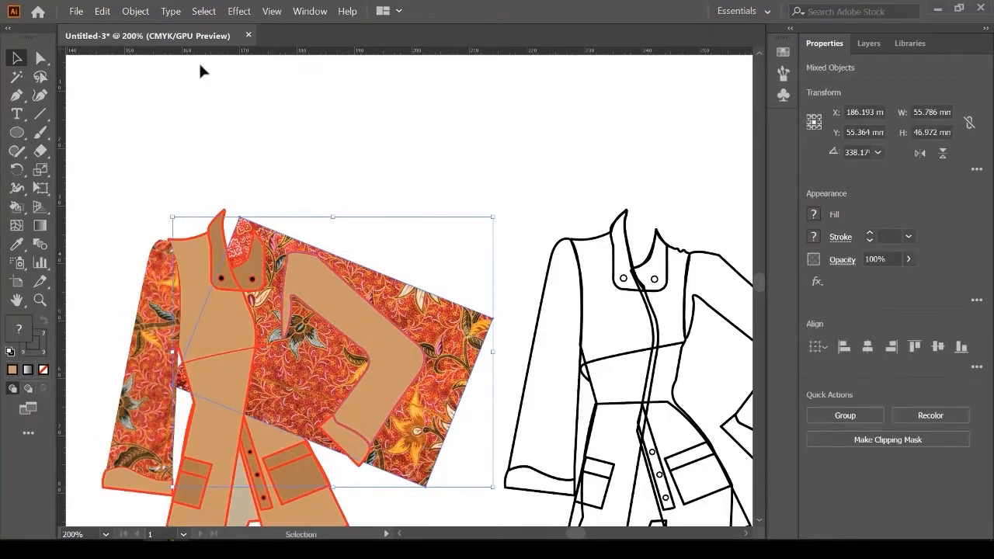
key("a")
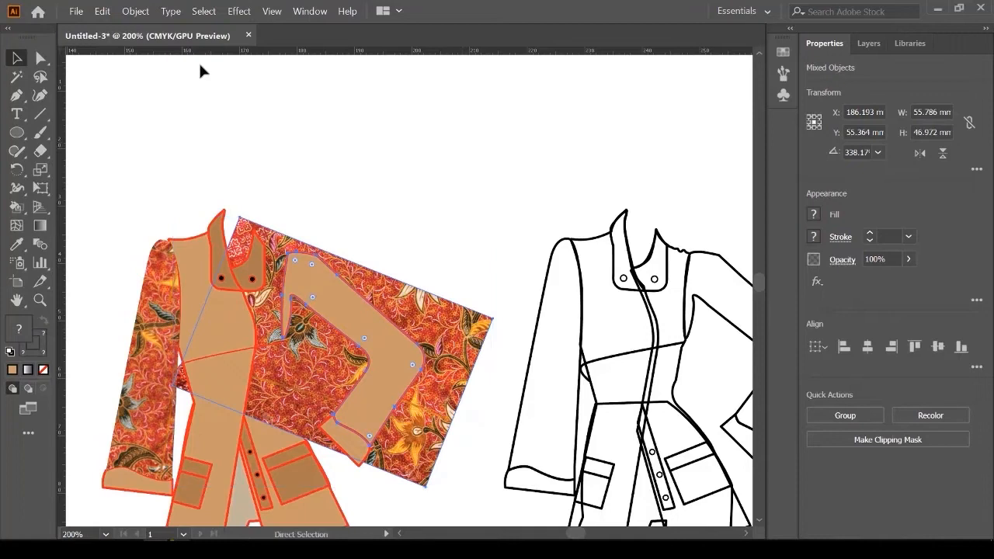
key("ctrl+7")
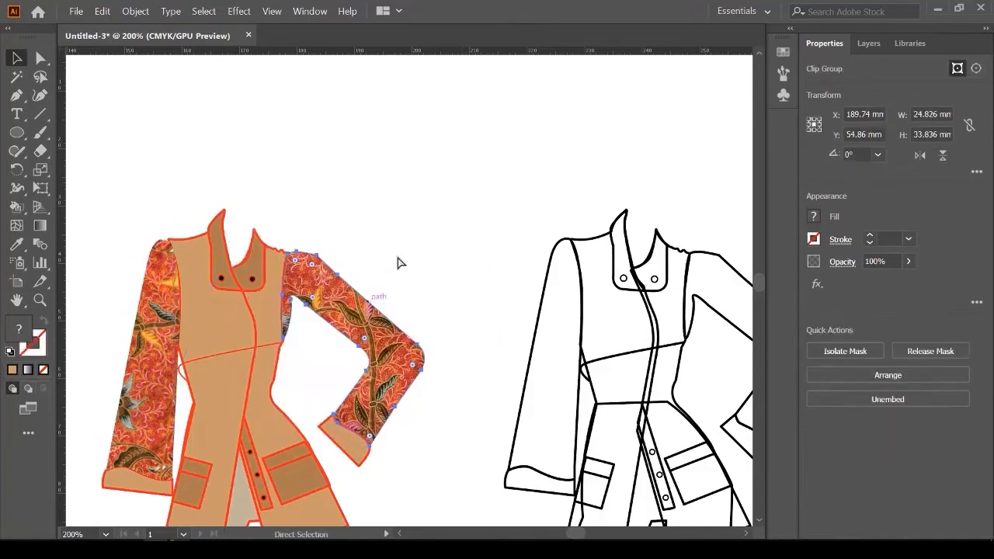
key("v")
left_click(422, 175)
scroll(399, 208, "down", 2)
scroll(399, 208, "down", 1)
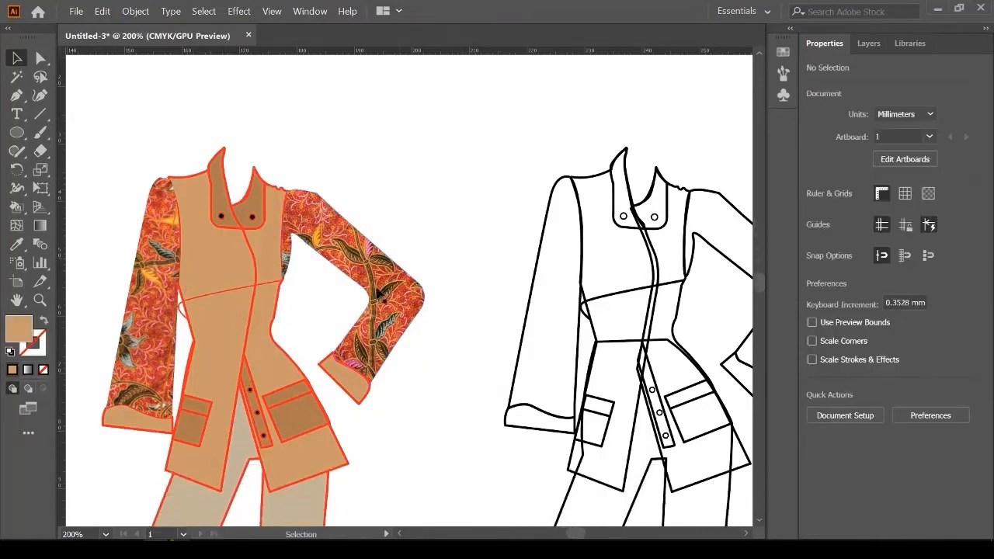
Step: Select both sleeve cuffs and fill them with red sampled from the batik using the Eyedropper
left_click_drag(336, 306, 397, 261)
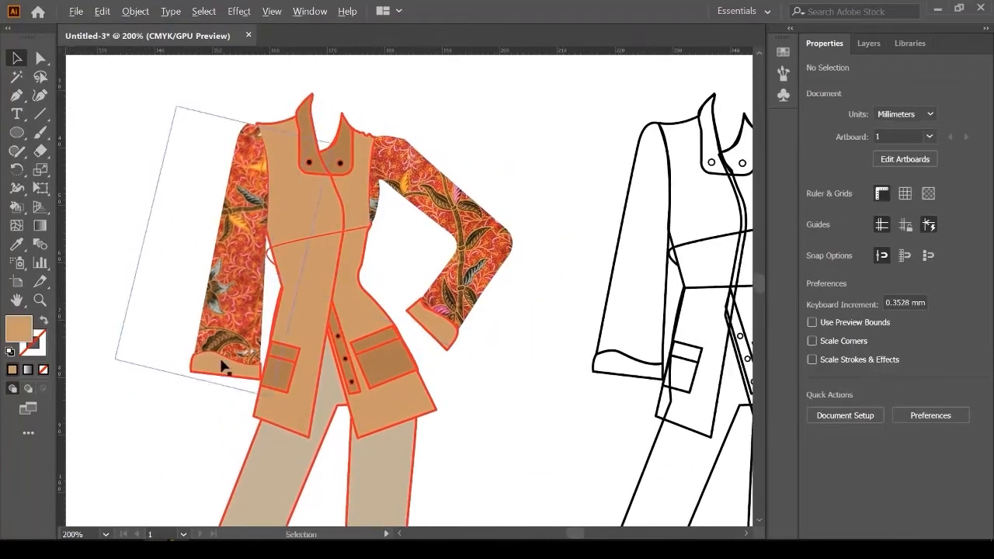
scroll(218, 362, "up", 2)
left_click(212, 369)
left_click(653, 293, "shift")
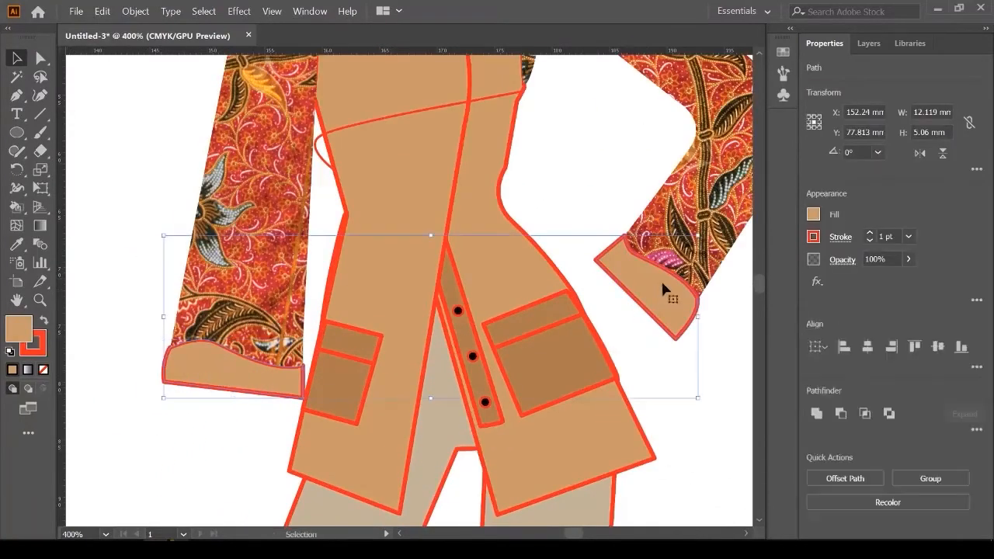
scroll(195, 353, "up", 1)
left_click(17, 244)
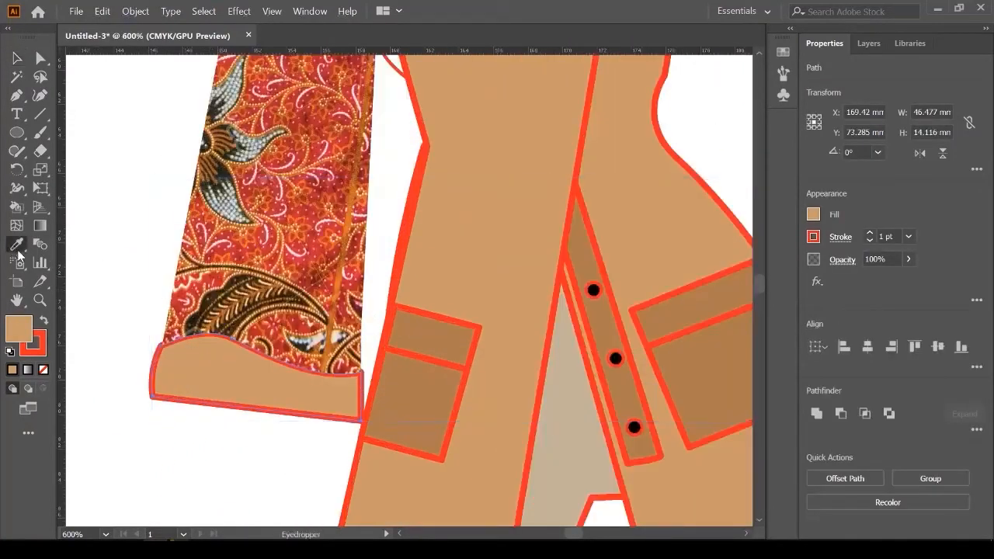
scroll(196, 295, "up", 2)
left_click(216, 291)
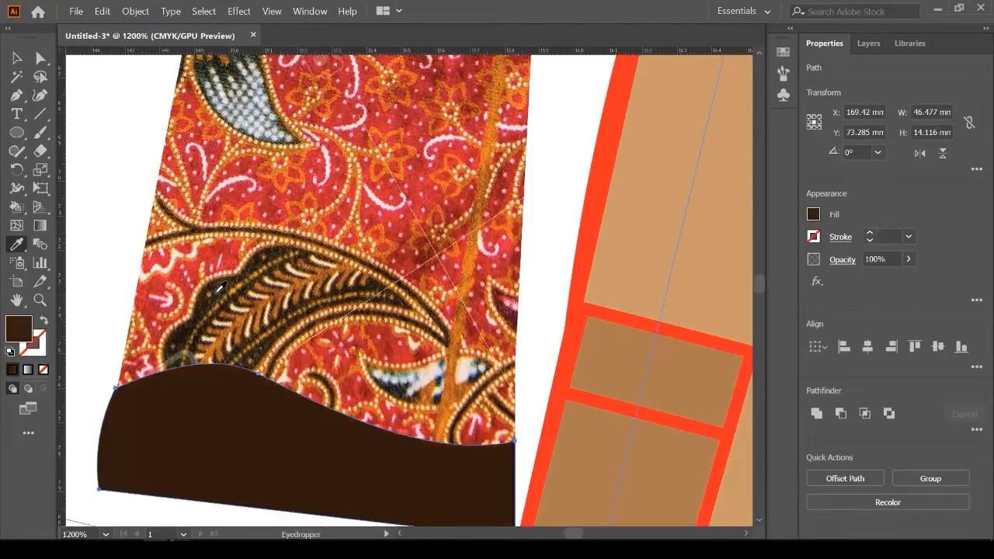
scroll(212, 288, "down", 4)
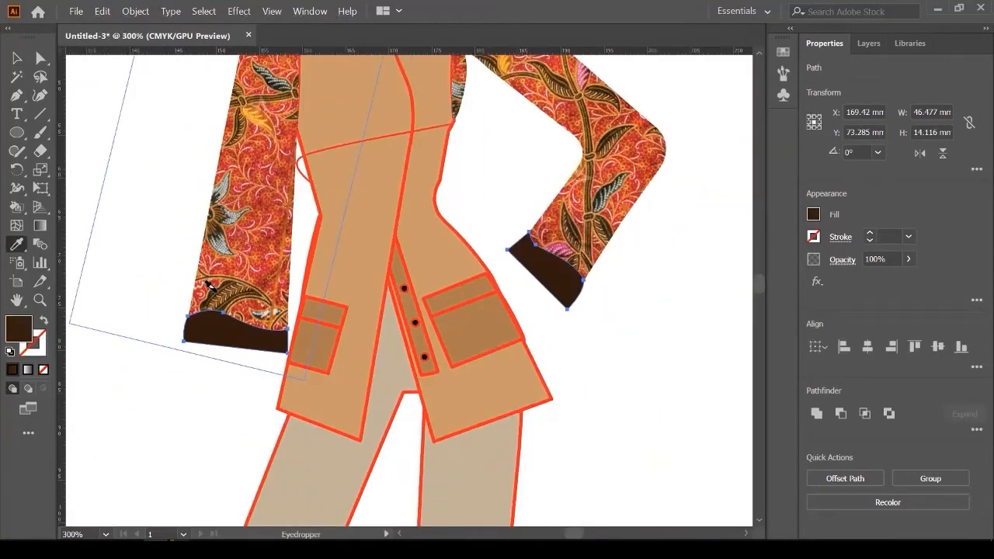
scroll(209, 286, "up", 4)
left_click(269, 195)
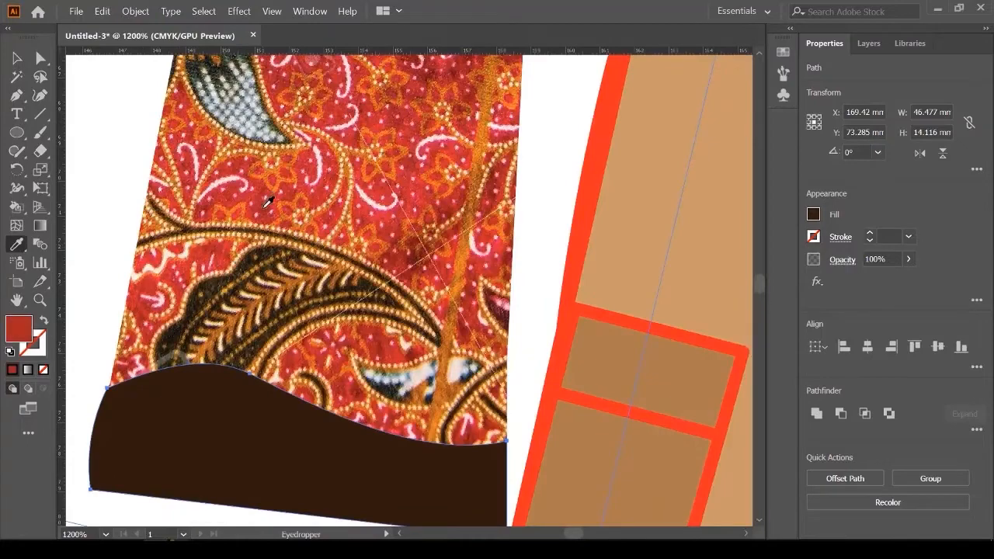
scroll(212, 307, "down", 5)
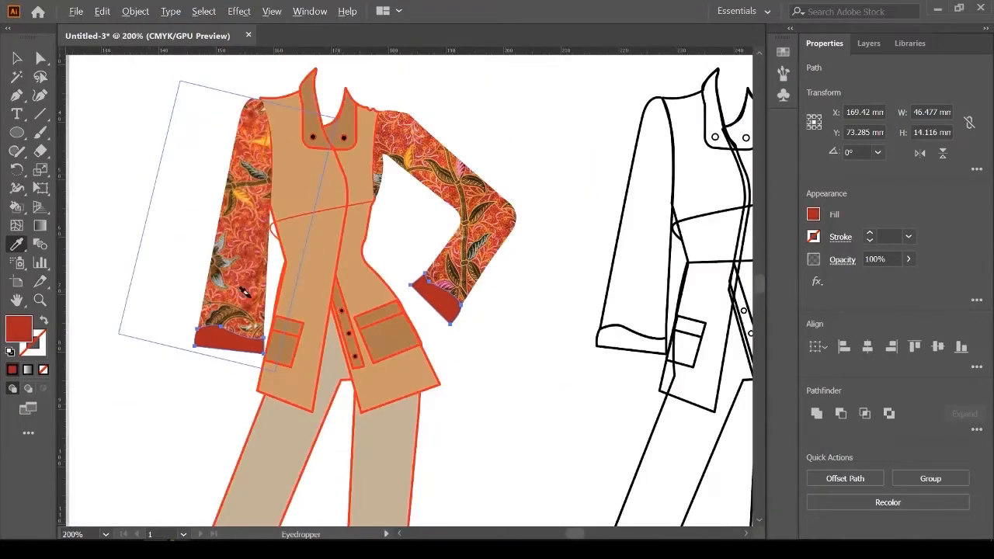
Step: Return to the Selection tool and select the jacket's front panel
key("v")
left_click(395, 225)
scroll(358, 230, "up", 1)
scroll(390, 395, "down", 3)
left_click(351, 335)
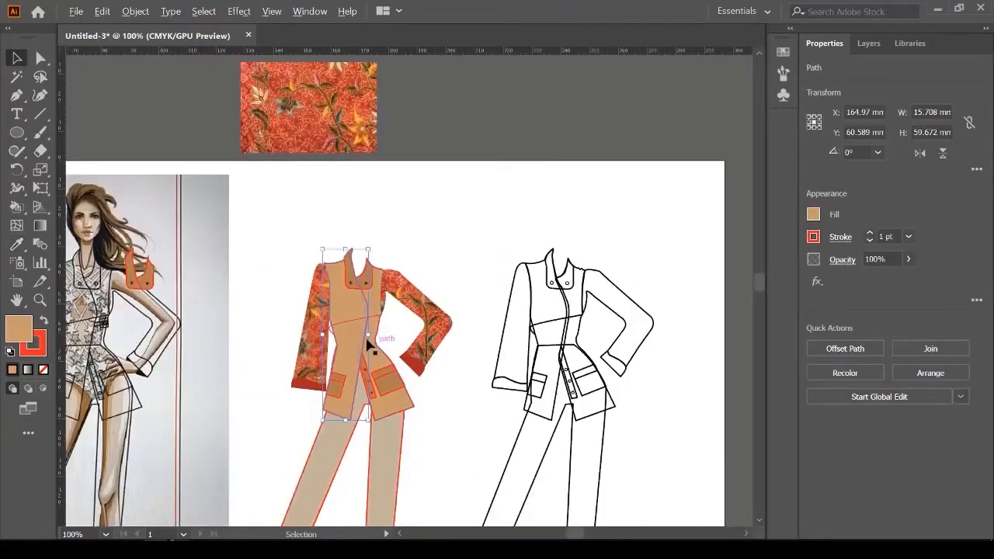
Step: Alt-drag a copy of the batik image onto the jacket instead of moving the original
scroll(368, 343, "up", 3)
scroll(327, 314, "down", 3)
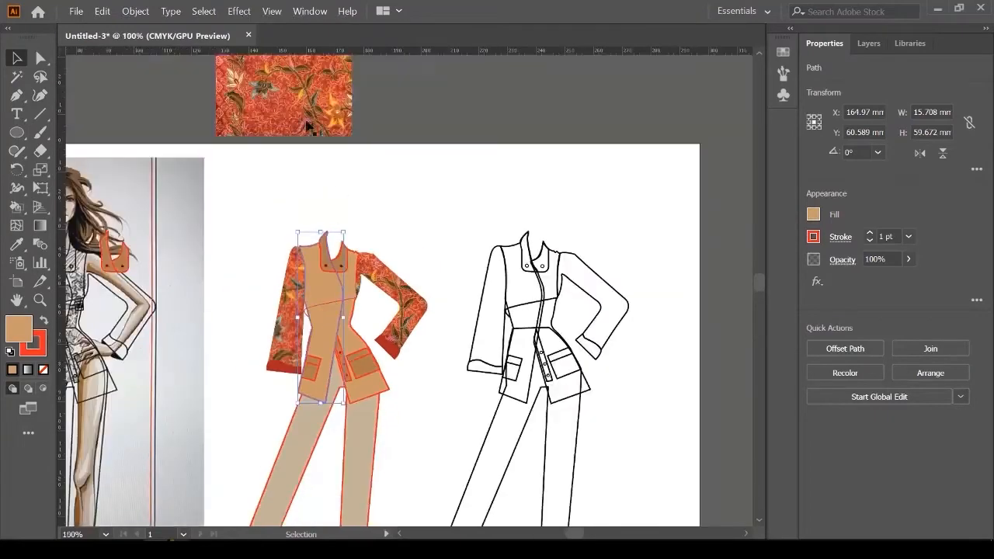
left_click_drag(299, 118, 418, 245)
key("ctrl+z")
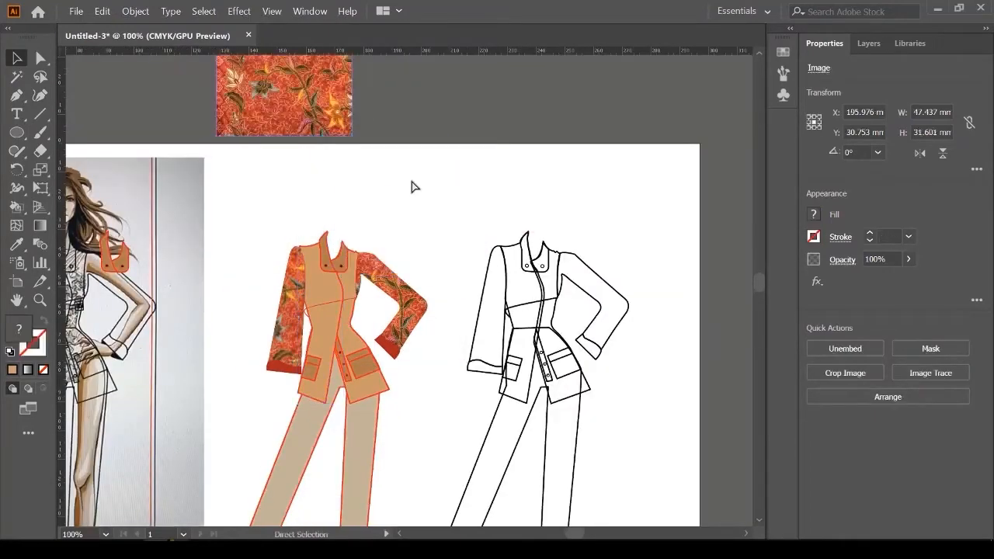
left_click_drag(297, 102, 393, 250)
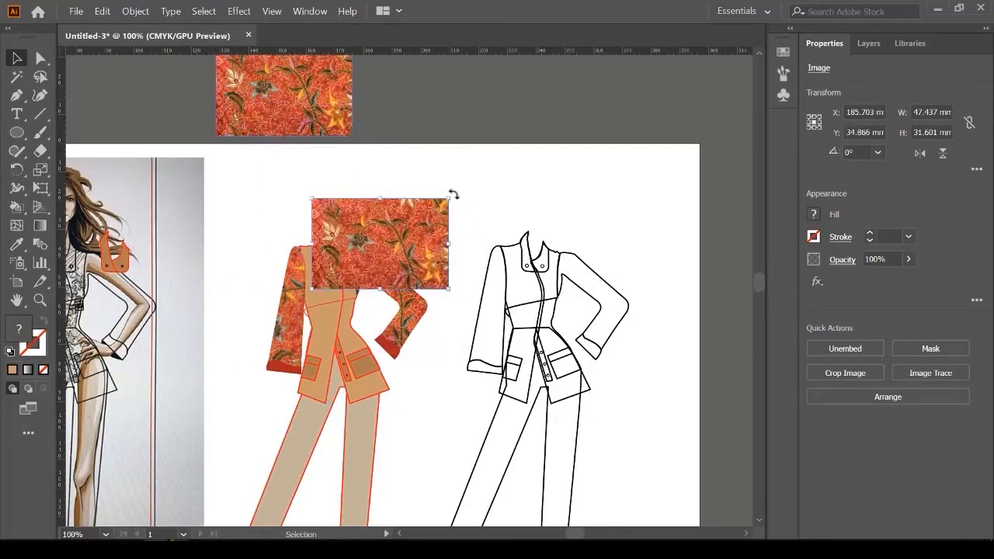
Step: Rotate the batik copy upright and enlarge it to about 40.7 × 61.2 mm over the jacket body
left_click_drag(454, 194, 442, 301)
left_click_drag(382, 265, 333, 324)
scroll(347, 386, "up", 2)
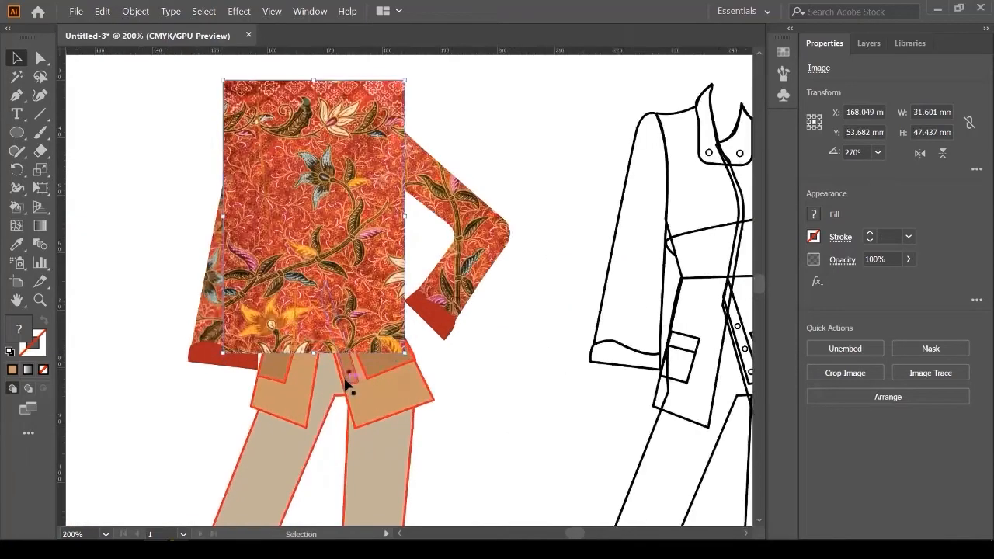
scroll(347, 387, "up", 1)
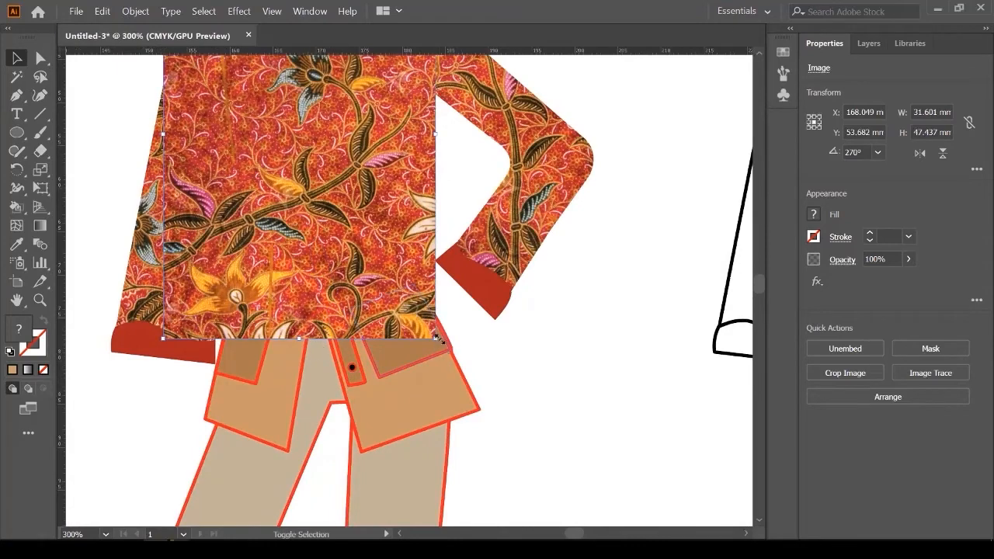
left_click_drag(438, 336, 355, 319)
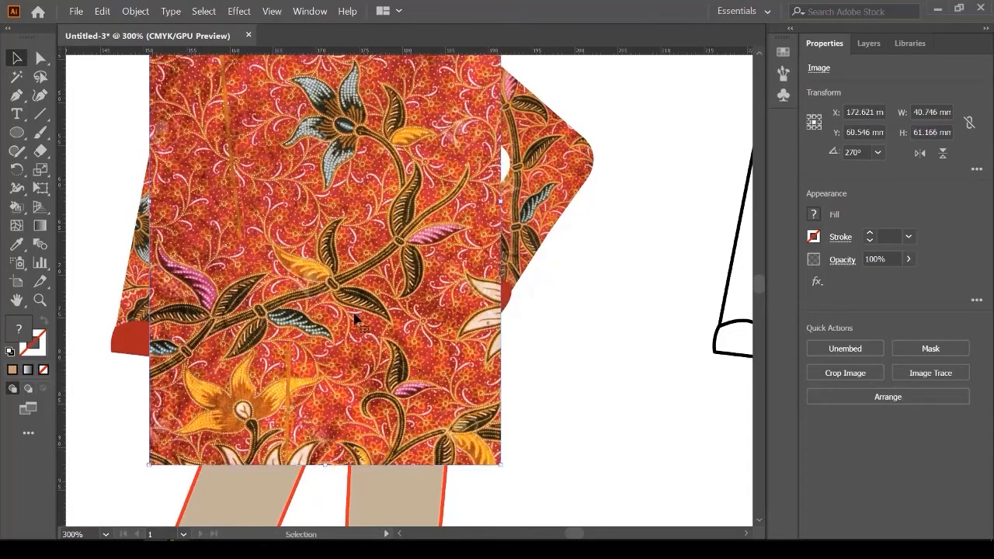
scroll(356, 319, "up", 5)
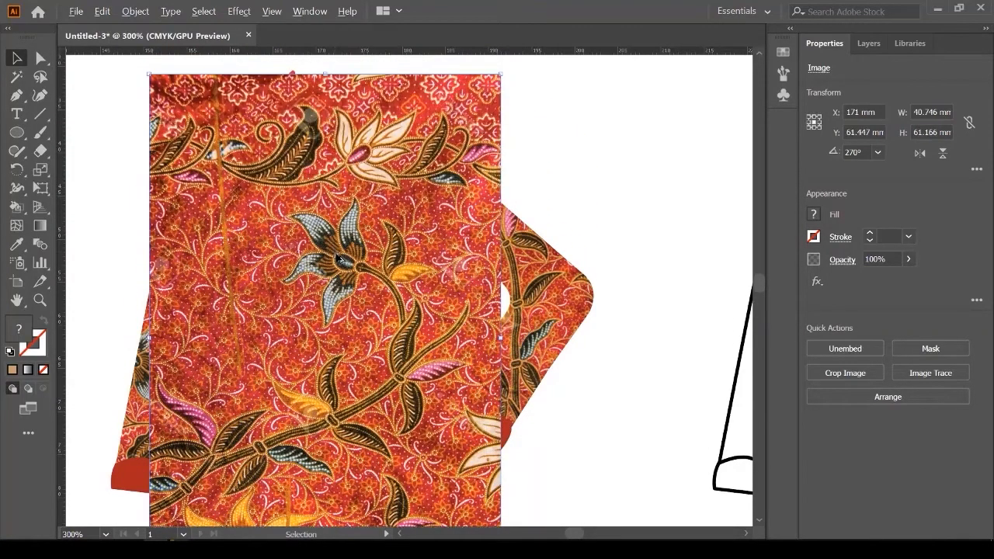
scroll(337, 253, "down", 2)
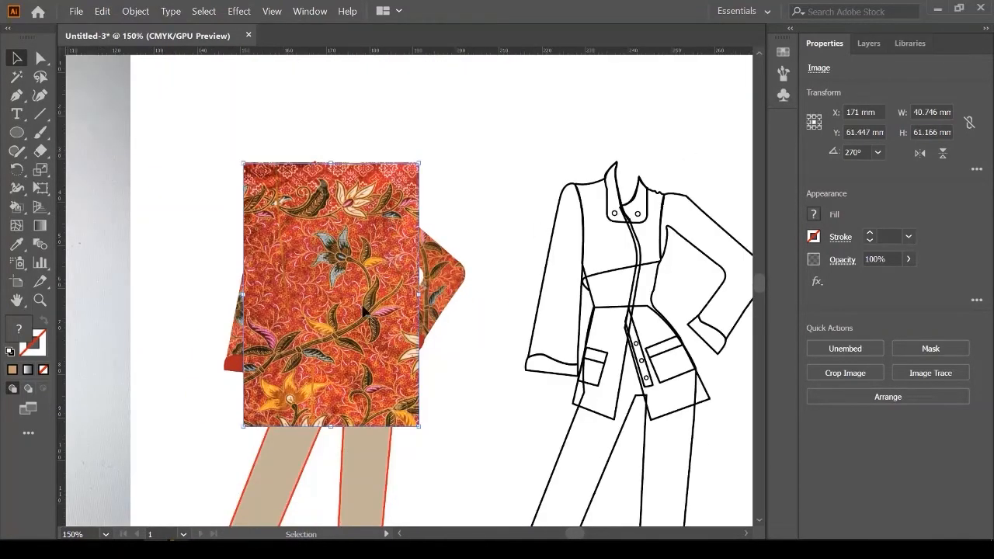
Step: With the Layers panel shown, send the body batik back five levels, below the collar, buttons, pockets and tan front panels
left_click(870, 45)
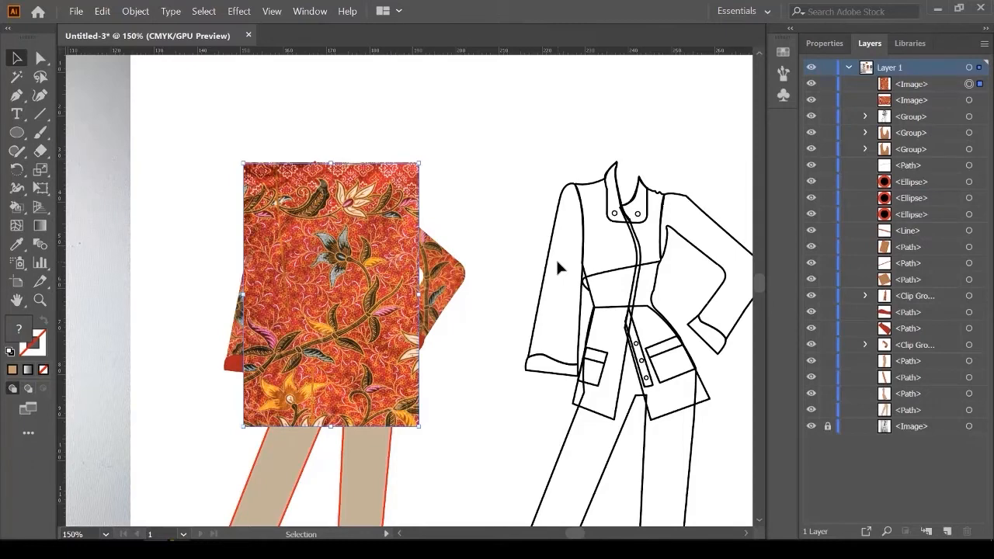
key("ctrl+[")
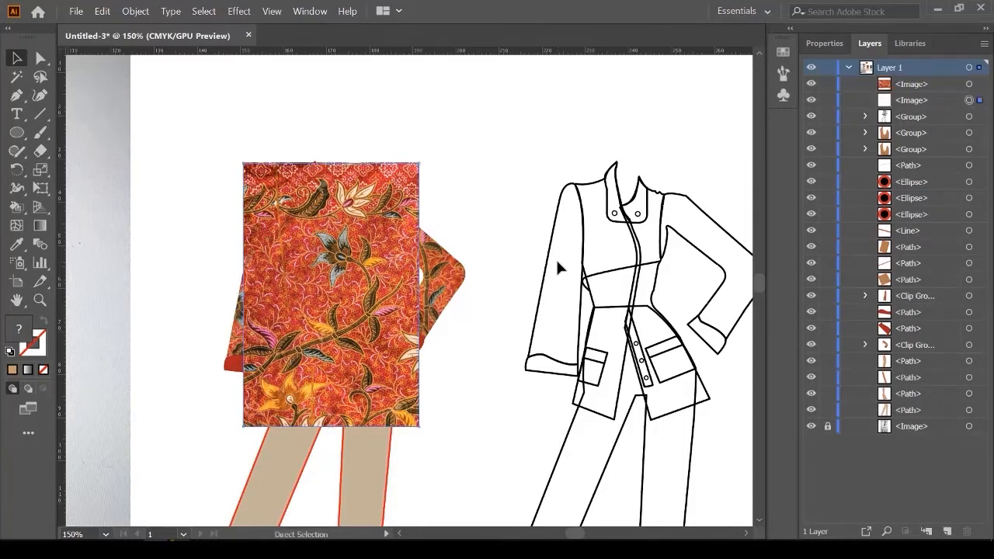
key("ctrl+[")
key("ctrl+[")
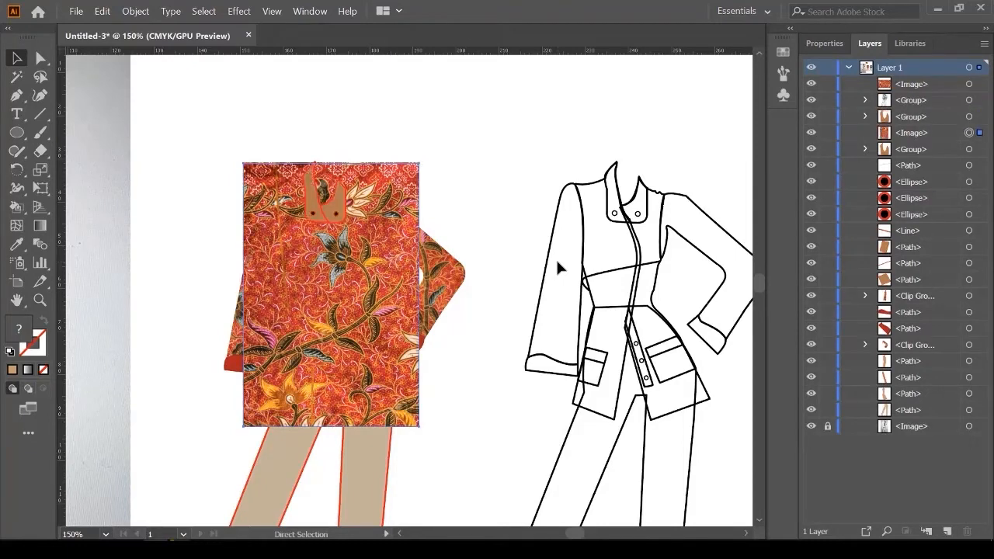
key("ctrl+[")
key("ctrl+[")
key("ctrl+[")
key("ctrl+[")
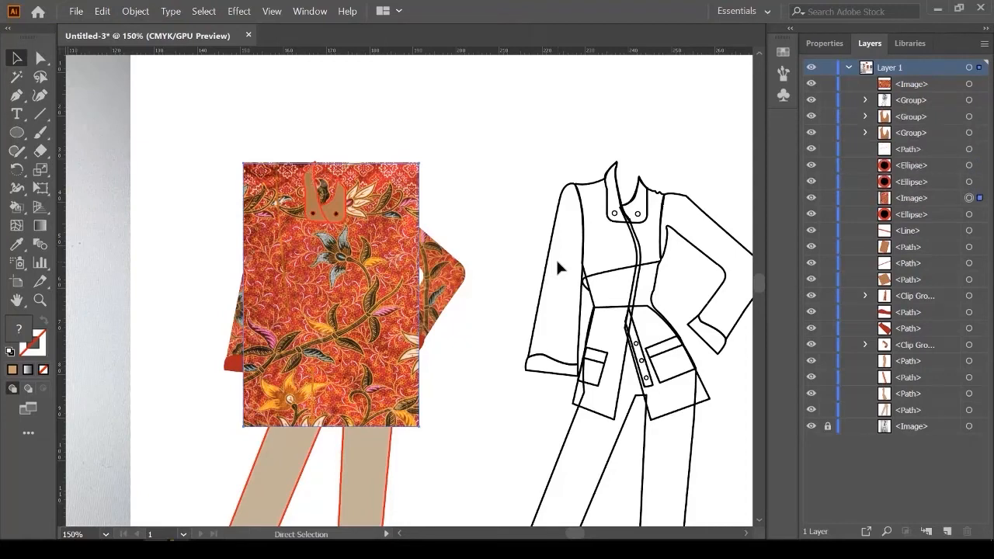
key("ctrl+[")
key("ctrl+[")
key("ctrl+[")
key("ctrl+[")
key("ctrl+[")
key("ctrl+[")
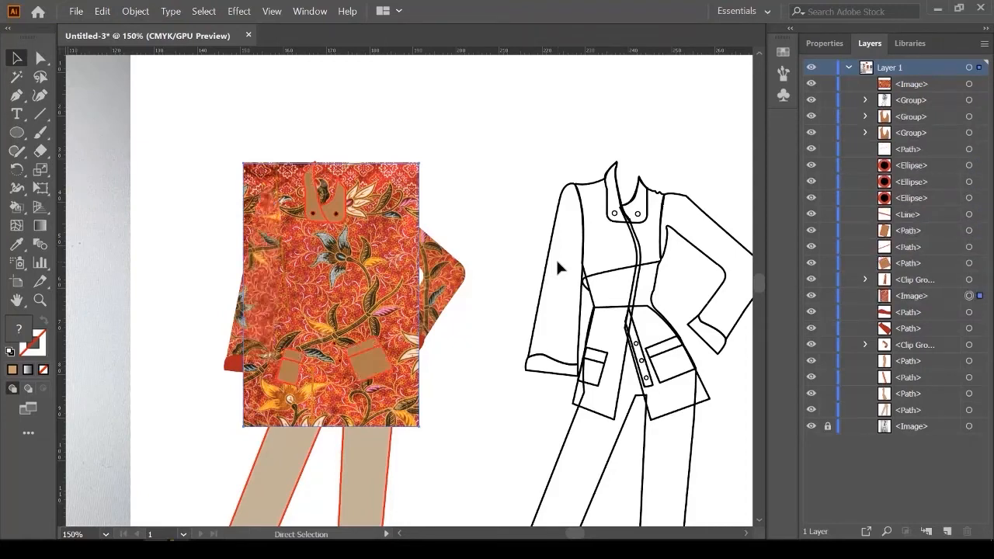
key("ctrl+[")
key("ctrl+[")
key("ctrl+[")
key("ctrl+[")
key("ctrl+[")
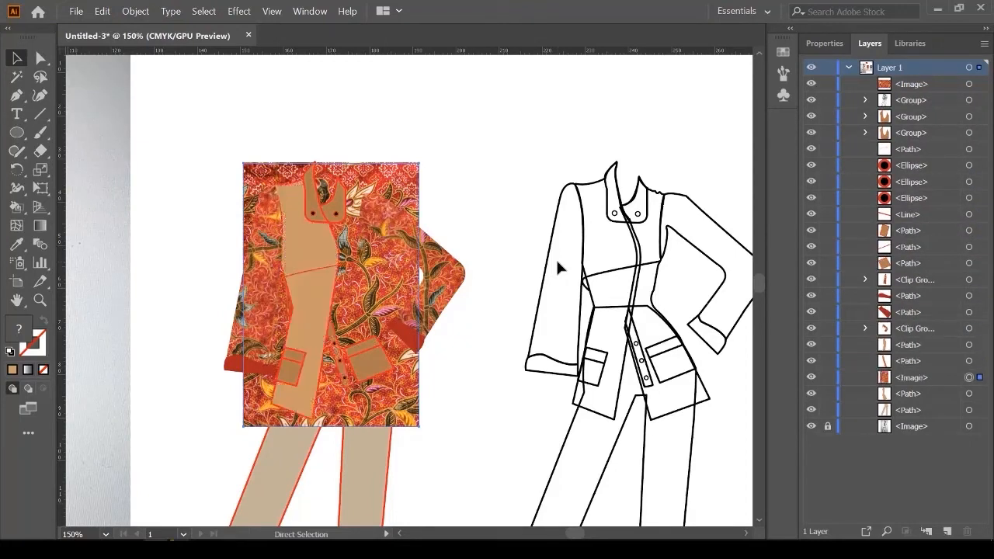
left_click(309, 246)
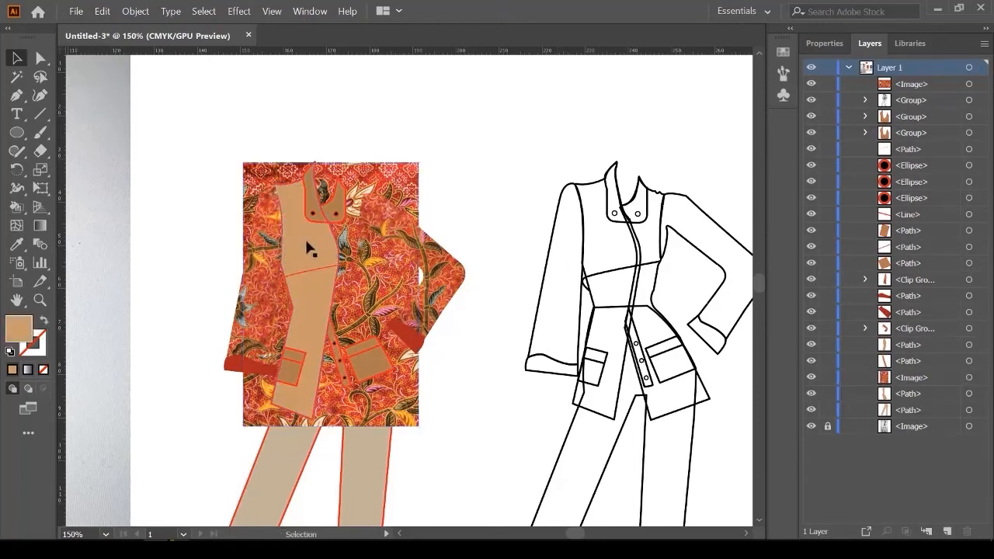
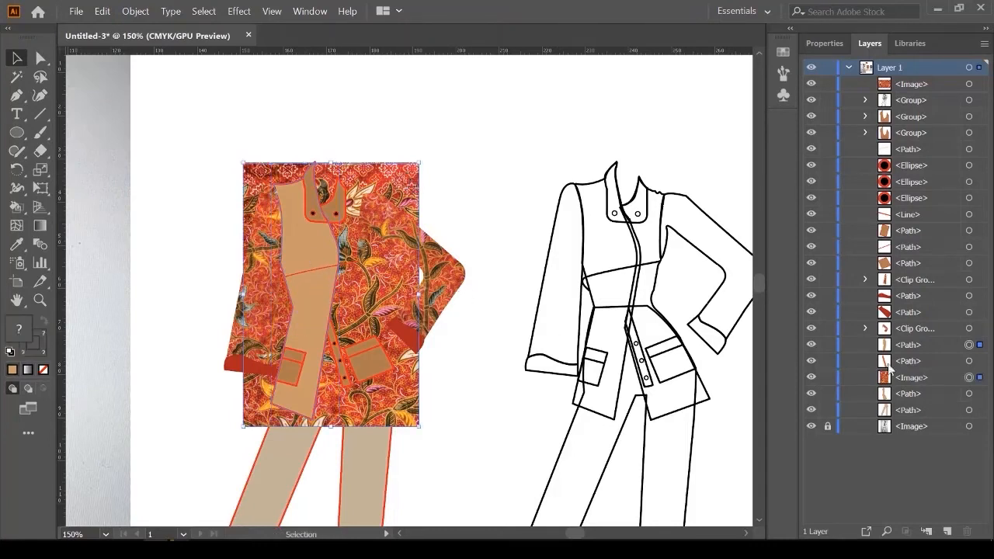
Step: Clip the batik copy into the jacket's left body and sleeve panel with Object > Clipping Mask > Make
left_click(147, 11)
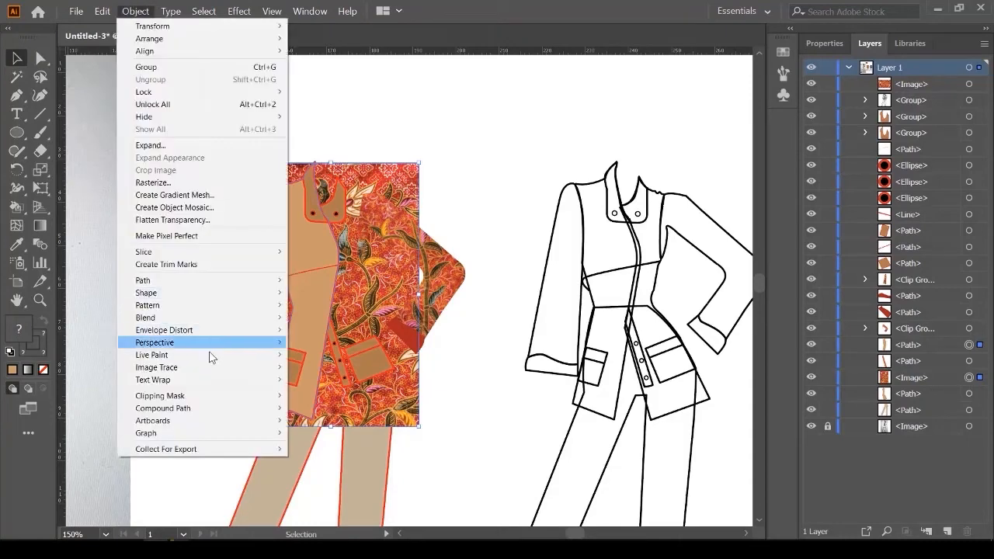
mouse_move(217, 398)
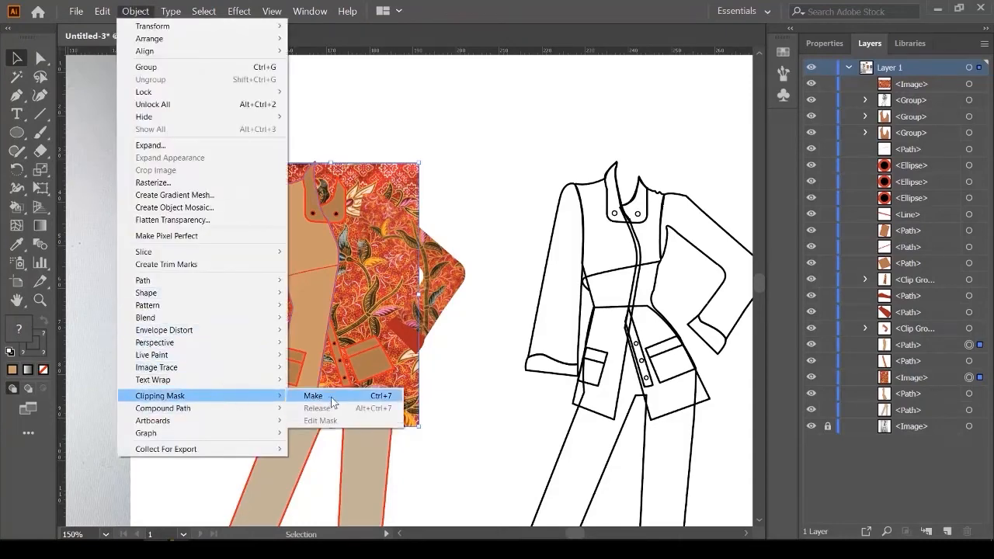
left_click(314, 396)
left_click(397, 285)
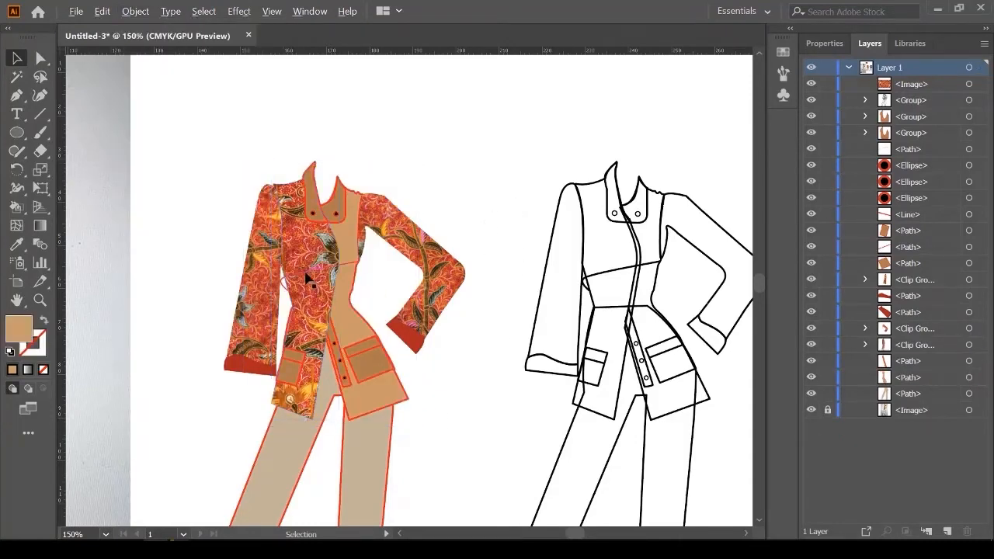
scroll(308, 280, "up", 2)
scroll(320, 355, "down", 3)
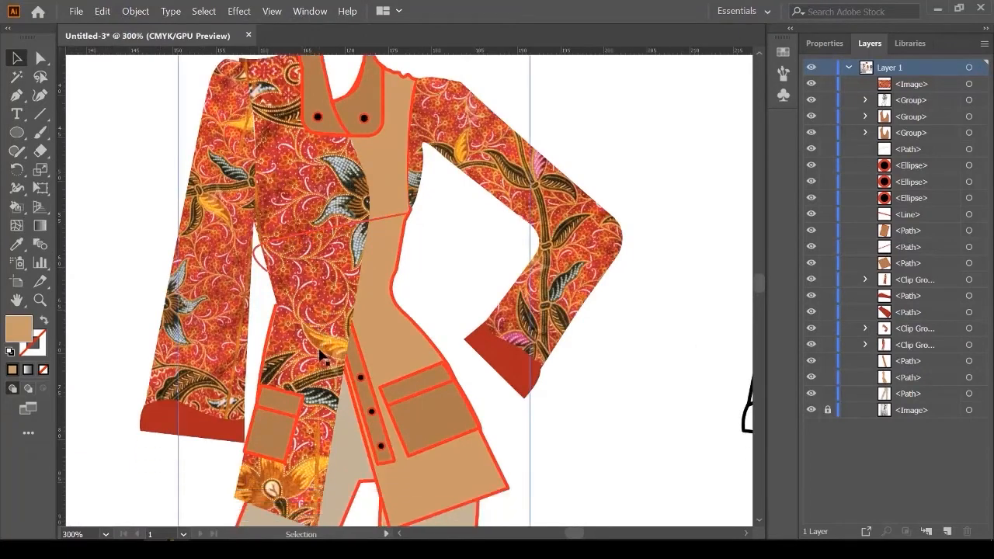
scroll(327, 349, "up", 5)
scroll(357, 271, "down", 2)
Step: Copy the batik again, rotate it 90° clockwise and enlarge it over the jacket front
scroll(482, 208, "up", 10)
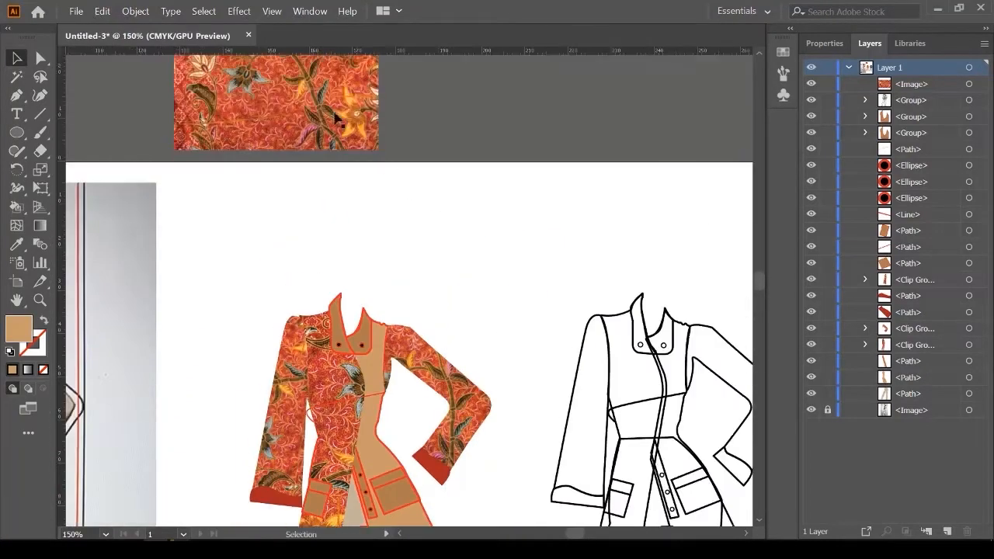
left_click_drag(334, 114, 431, 326)
left_click_drag(480, 224, 481, 407)
scroll(450, 222, "down", 6)
left_click_drag(397, 169, 395, 370)
scroll(395, 370, "down", 2)
scroll(475, 440, "up", 3)
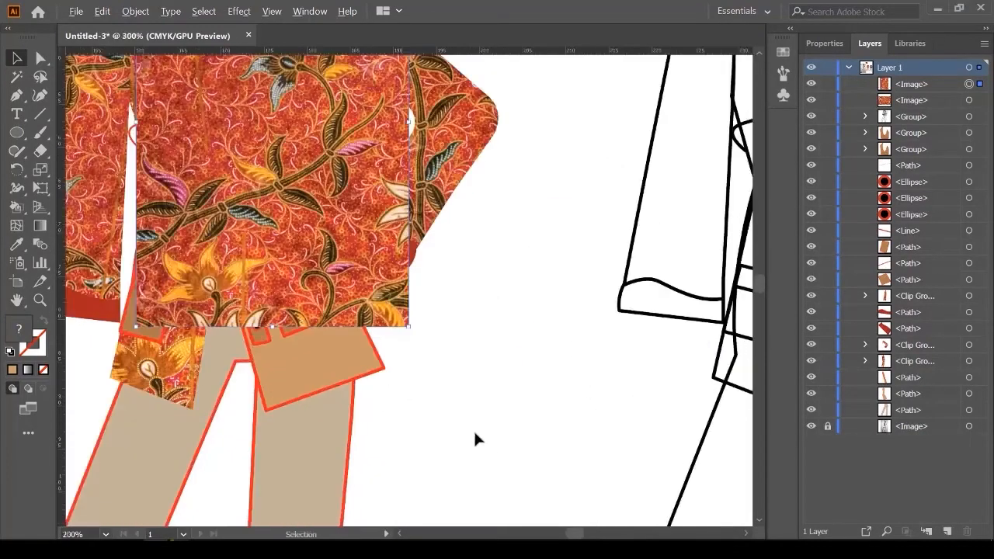
left_click_drag(383, 291, 466, 418)
scroll(423, 282, "down", 3)
scroll(423, 282, "up", 2)
scroll(455, 288, "up", 3)
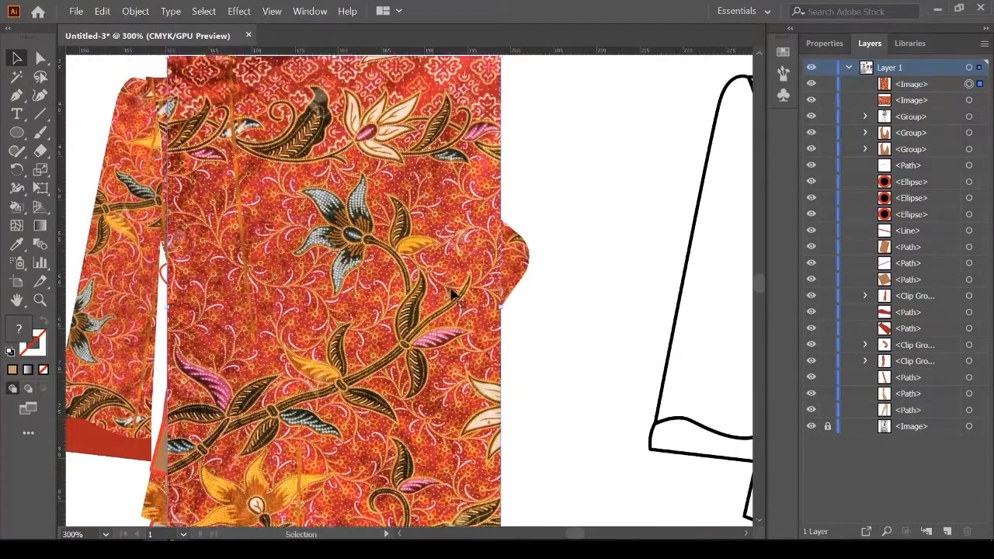
Step: Adjust the curve of the tan front panel's right edge and reposition the fabric over it
left_click(810, 85)
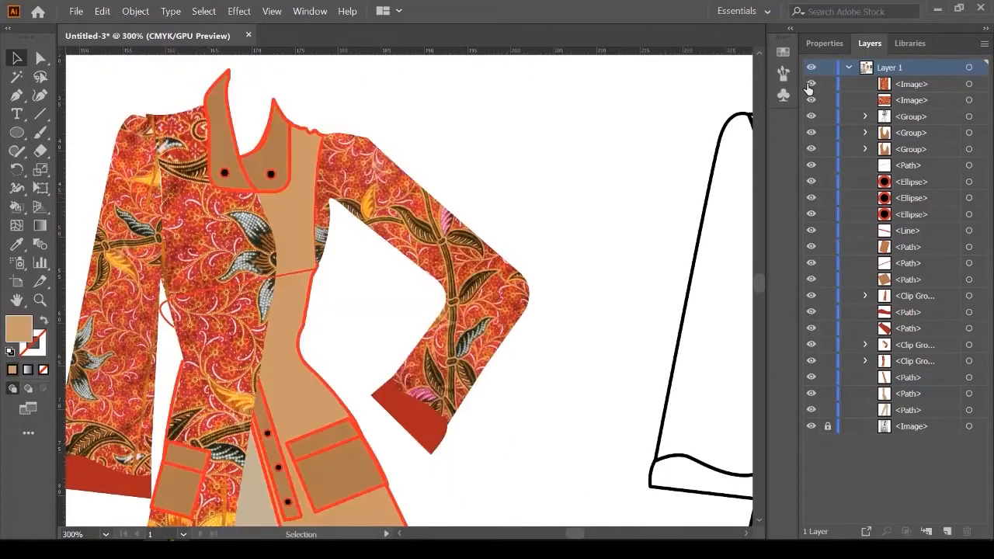
left_click(809, 85)
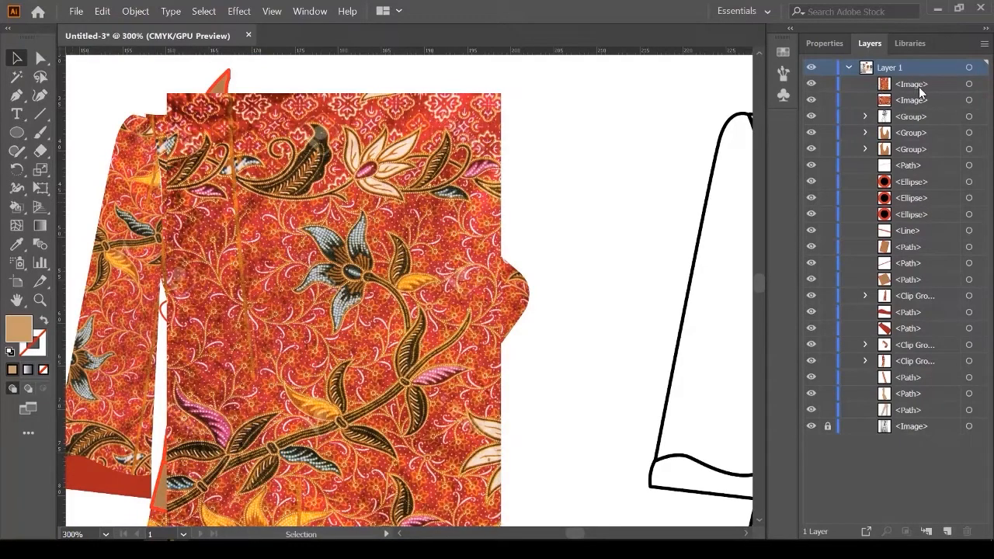
left_click_drag(432, 211, 540, 260)
left_click(295, 236)
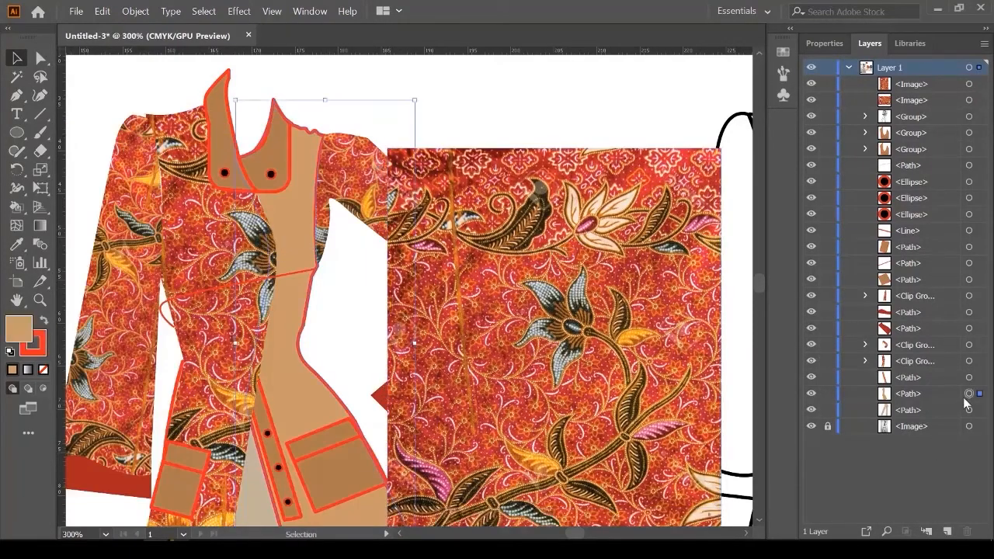
mouse_move(287, 340)
left_mouse_down()
mouse_move(311, 344)
mouse_move(295, 332)
left_mouse_up()
left_click_drag(534, 308, 321, 262)
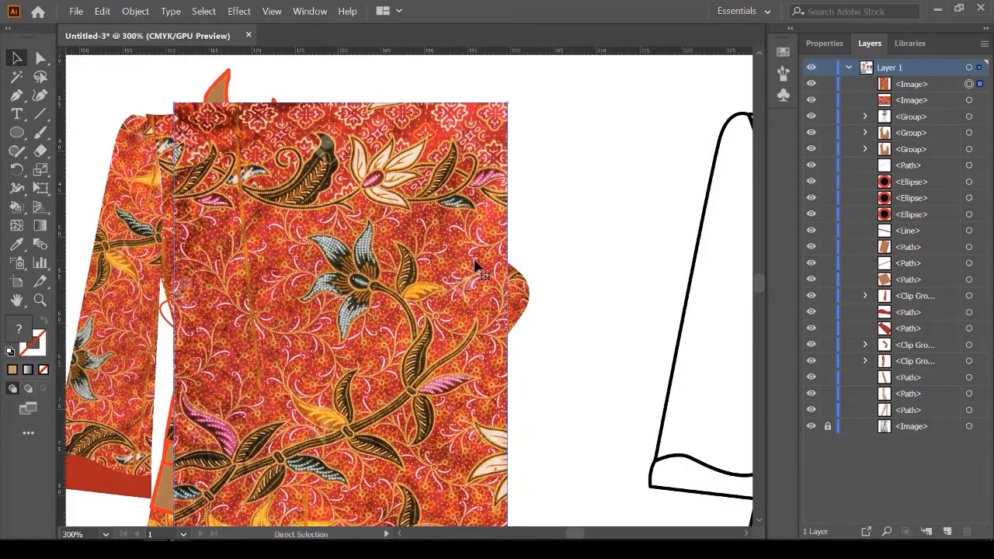
Step: Send the fabric back three levels and clip it to the right body panel with Ctrl+7
key("ctrl+bracketleft")
key("ctrl+bracketleft")
key("ctrl+bracketleft")
key("ctrl+bracketleft")
key("ctrl+bracketleft")
key("ctrl+bracketleft")
key("ctrl+bracketleft")
key("ctrl+bracketleft")
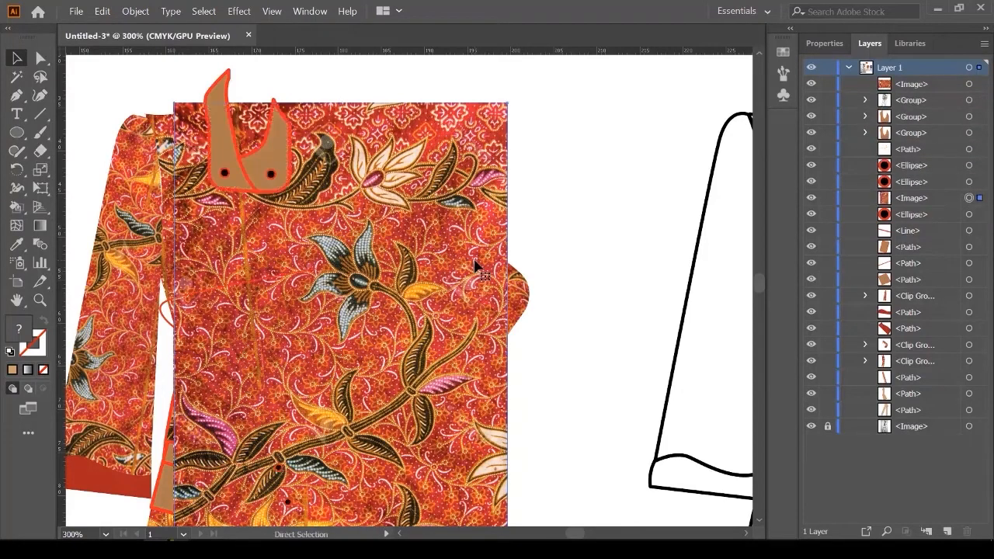
key("ctrl+bracketleft")
key("ctrl+bracketleft")
key("ctrl+bracketleft")
key("ctrl+bracketleft")
key("ctrl+bracketleft")
key("ctrl+bracketleft")
key("ctrl+bracketleft")
key("ctrl+bracketleft")
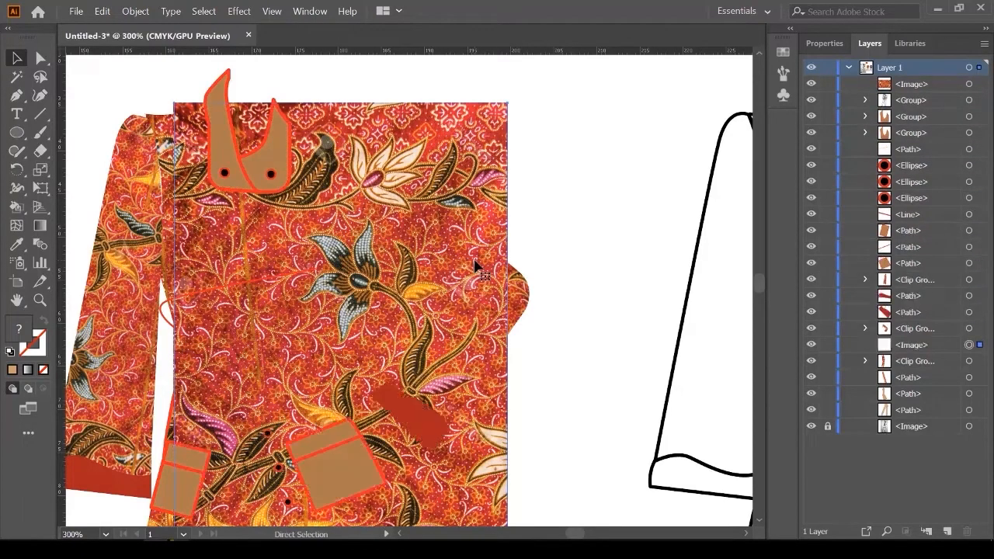
key("ctrl+bracketleft")
key("ctrl+bracketleft")
key("ctrl+bracketleft")
key("v")
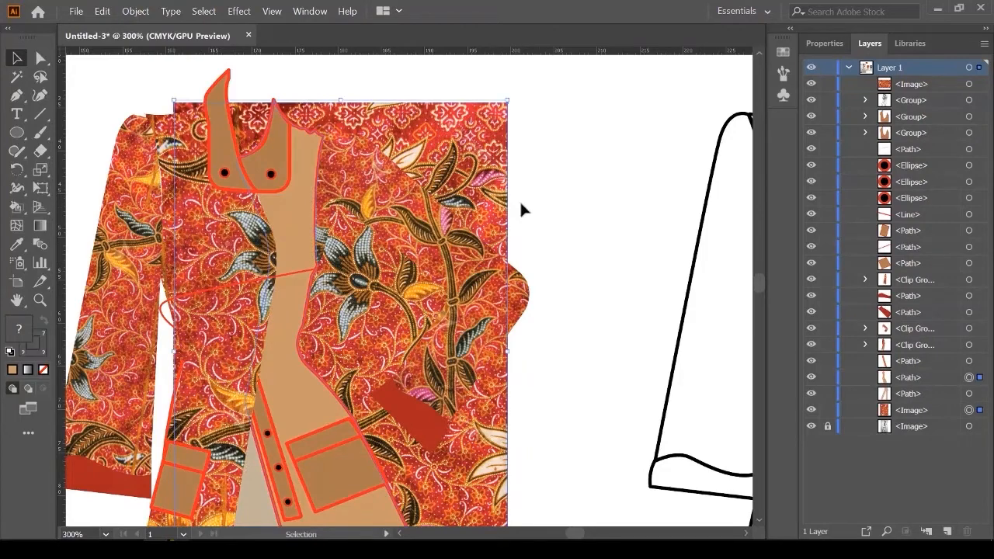
left_click(414, 206, "shift")
left_click(320, 222)
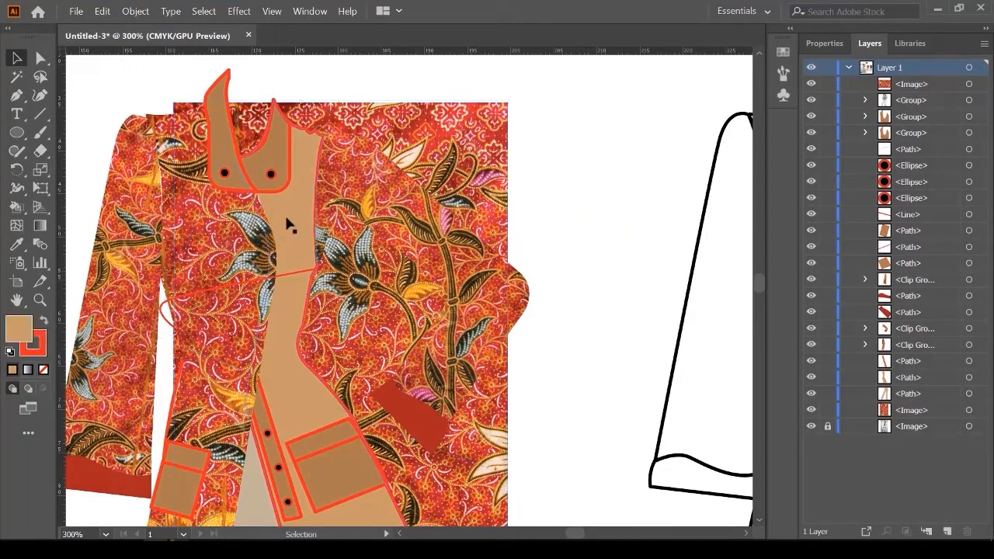
left_click(476, 161, "shift")
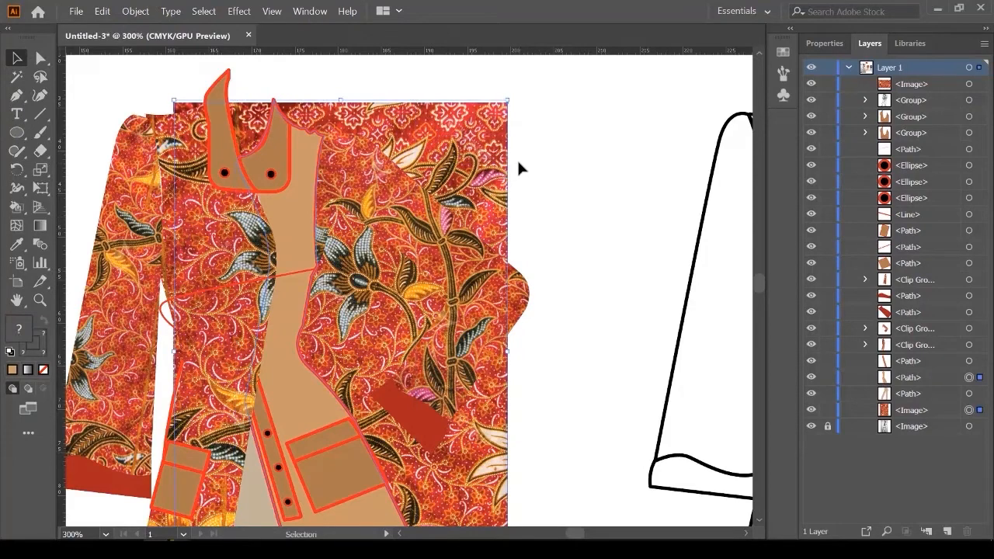
key("a")
key("ctrl+7")
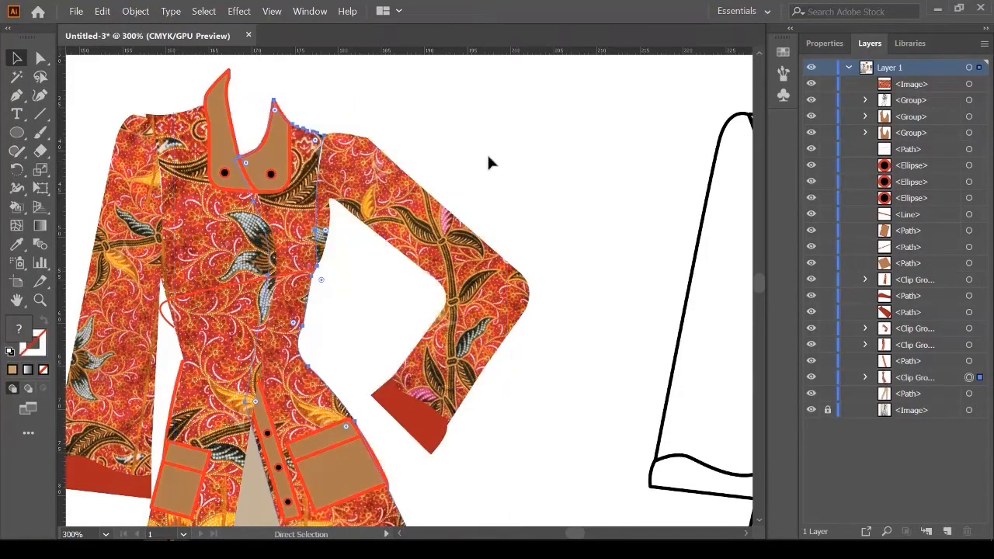
left_click(478, 153)
scroll(440, 189, "down", 2)
scroll(371, 331, "up", 5)
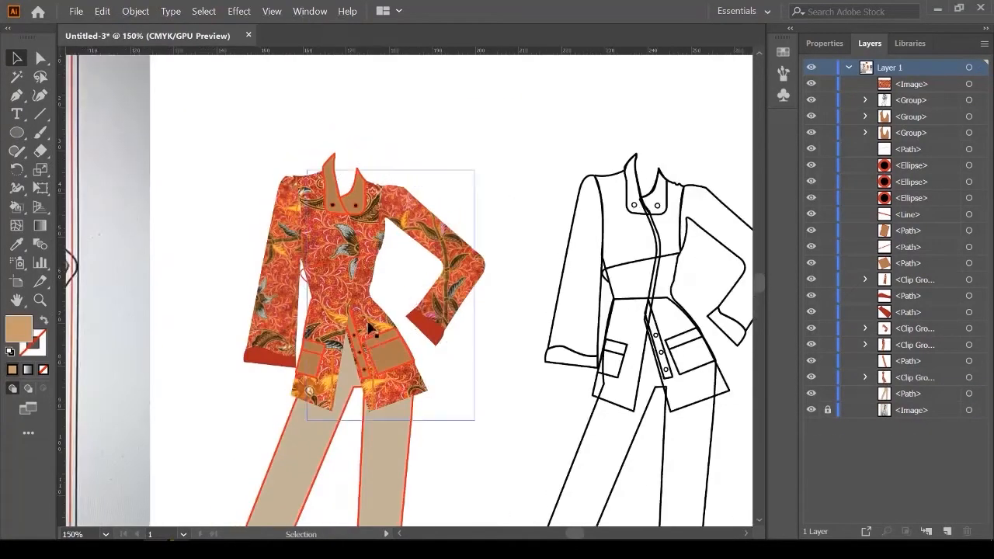
scroll(371, 317, "up", 2)
Step: Fill the right pocket with the cuff's red using the Eyedropper
left_click(200, 403, "shift")
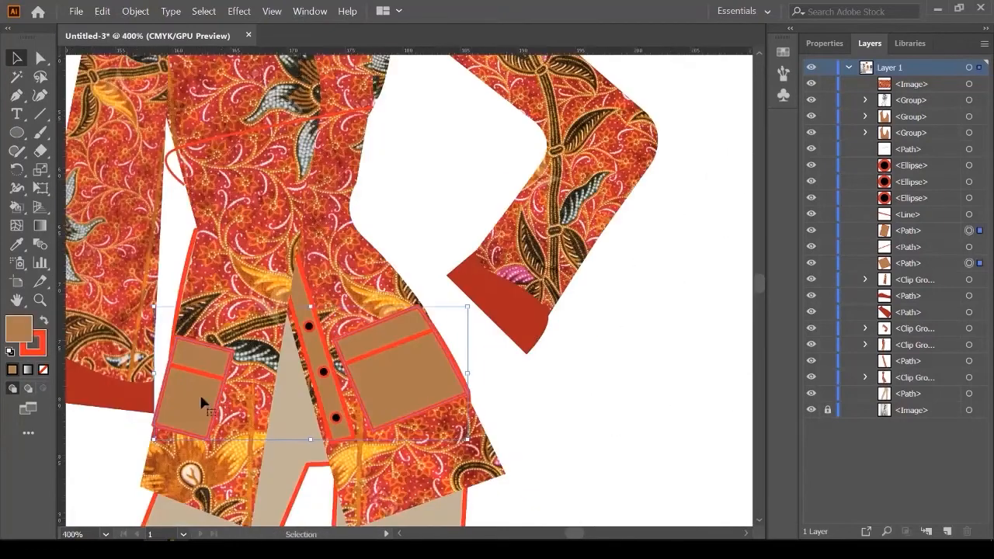
left_click(603, 397)
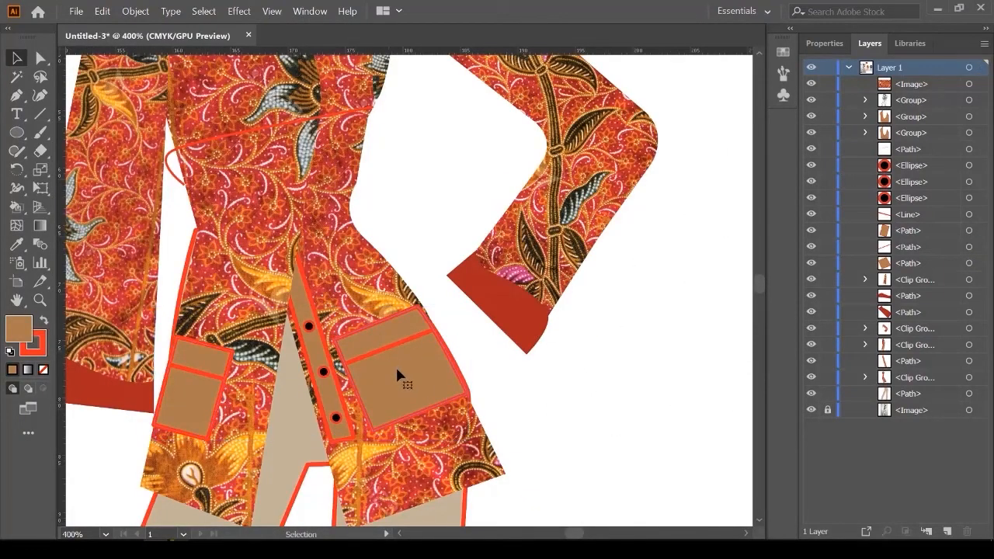
left_click(397, 376)
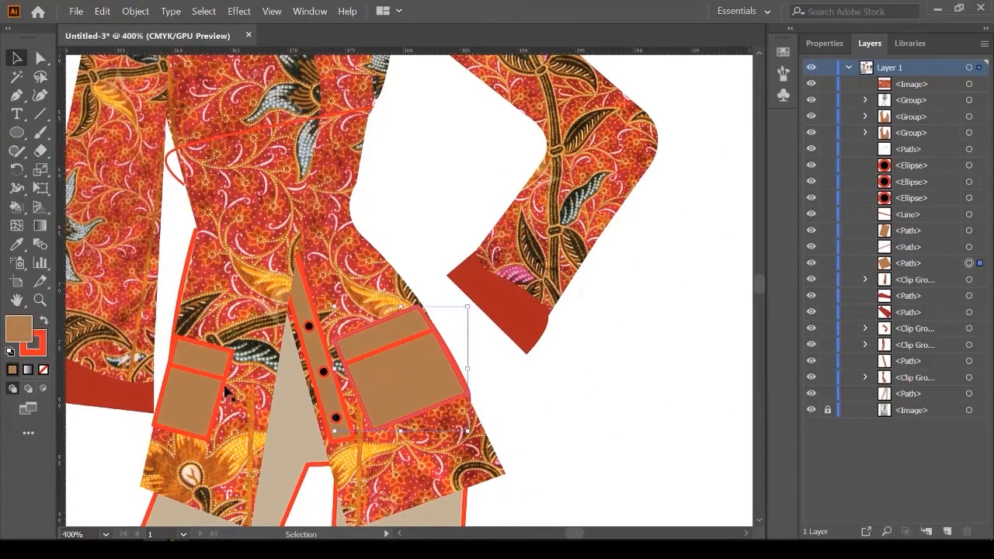
left_click(14, 246)
left_click(525, 302)
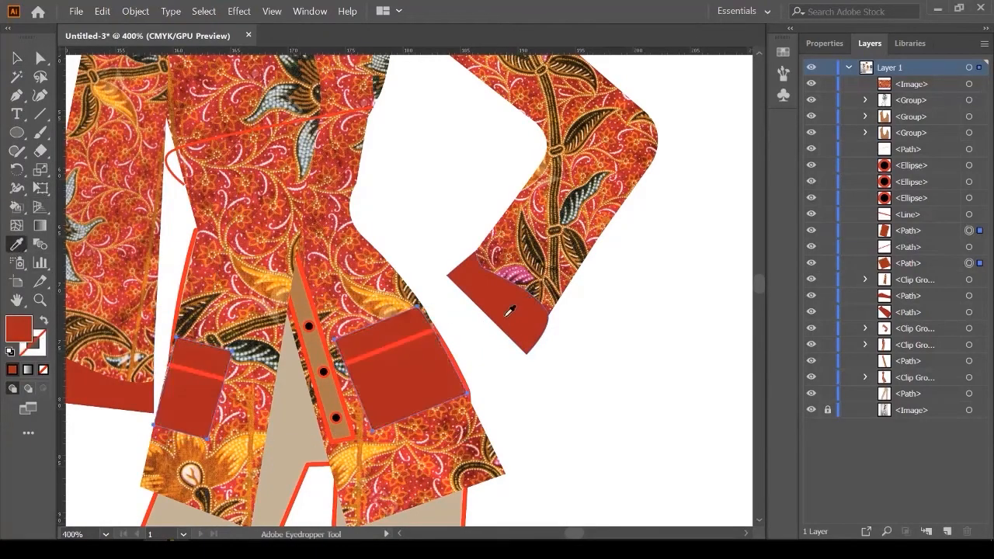
left_click(17, 58)
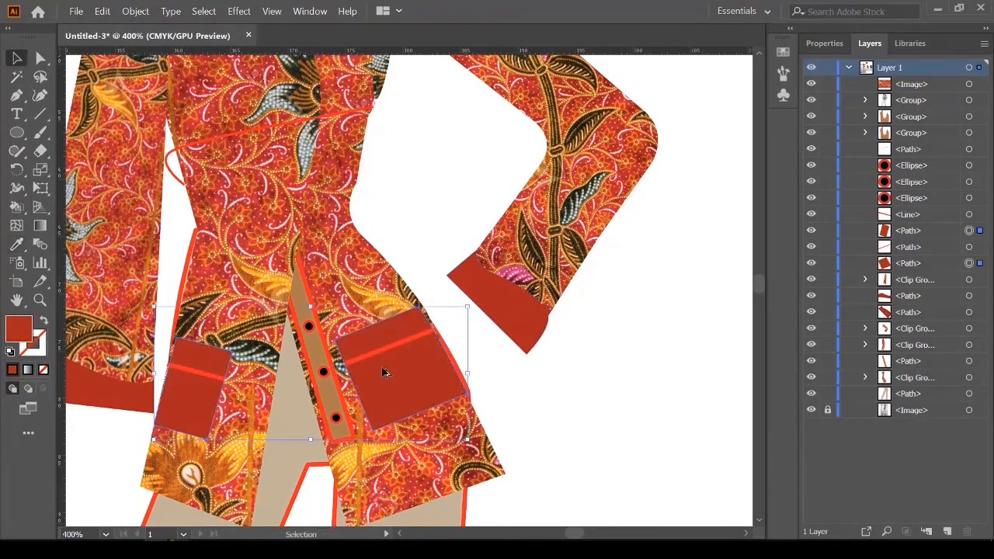
scroll(410, 386, "up", 3)
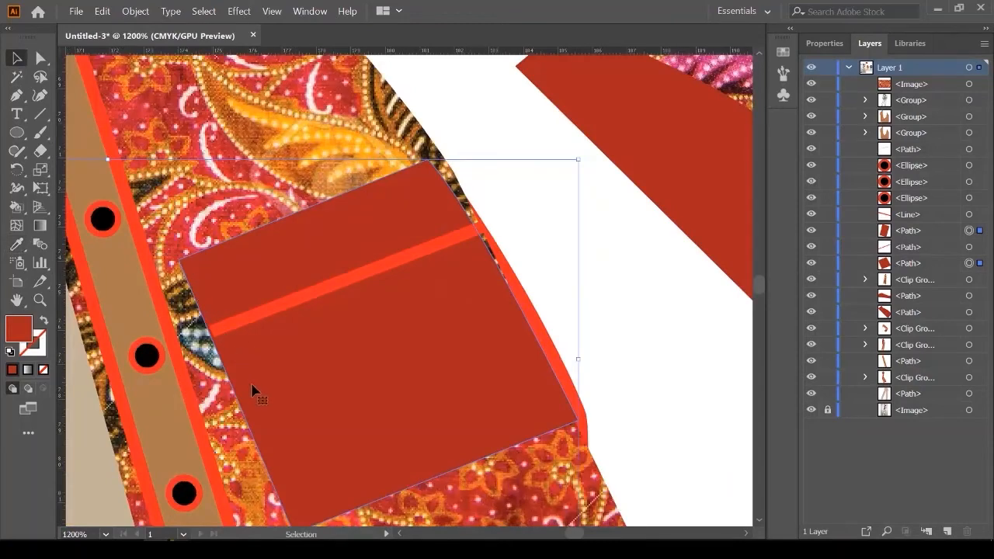
scroll(305, 404, "down", 1)
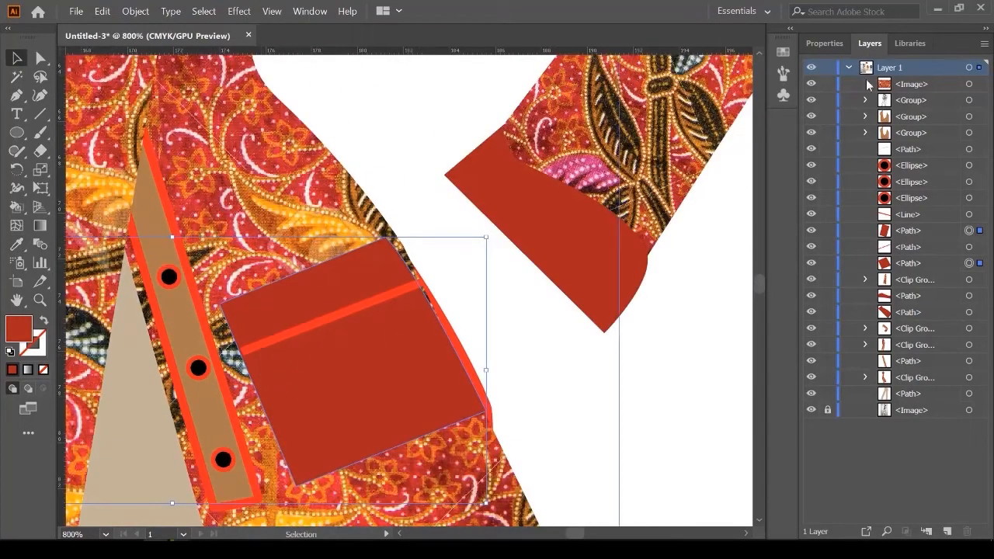
Step: Give the pocket a black outline with a 0.5 pt stroke weight
left_click(822, 43)
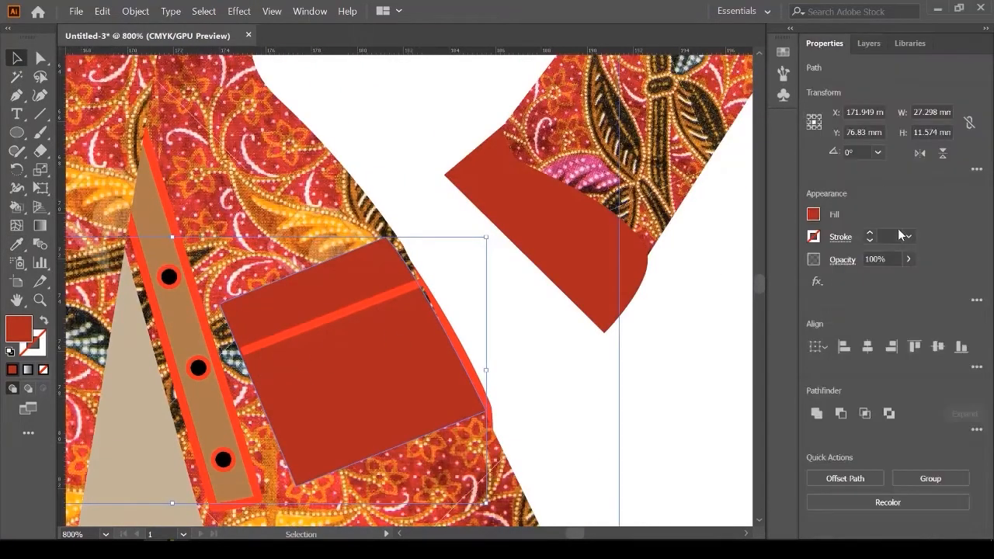
left_click(813, 237)
left_click(677, 293)
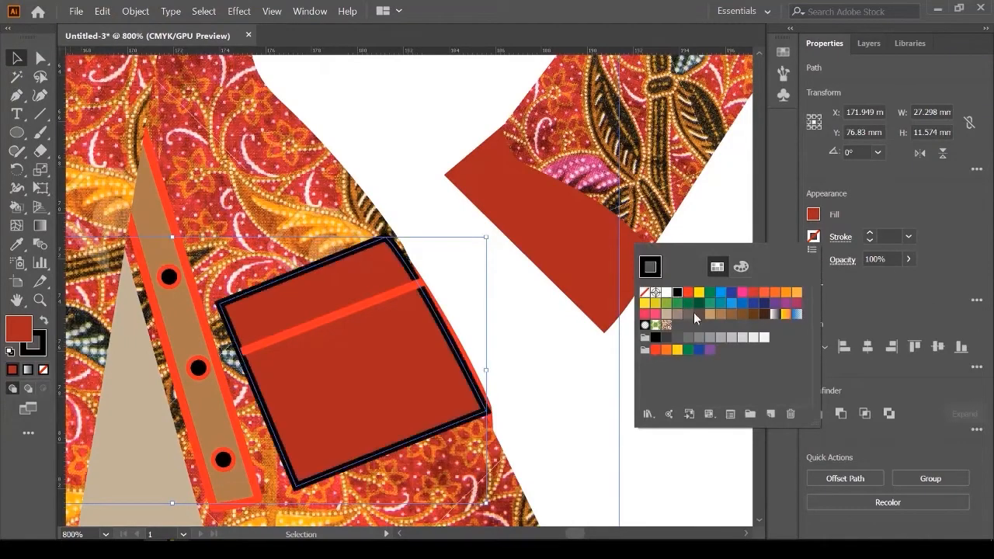
left_click(23, 66)
left_click(910, 238)
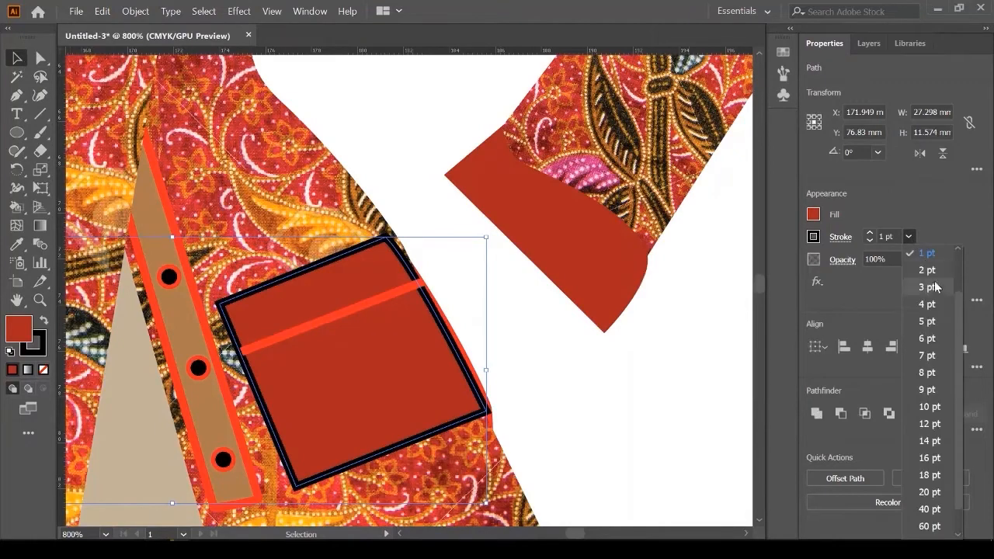
left_click(936, 272)
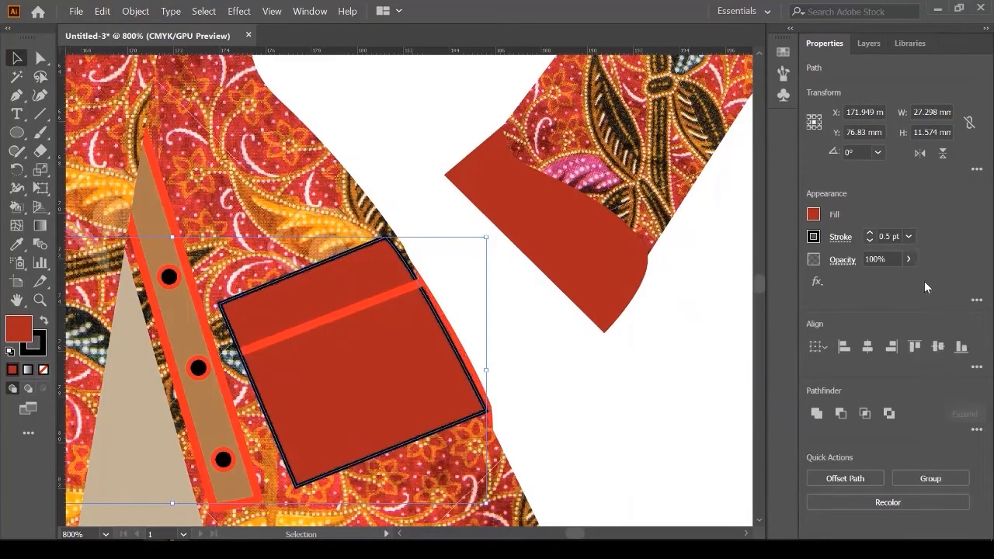
left_click(628, 334)
scroll(370, 237, "down", 4)
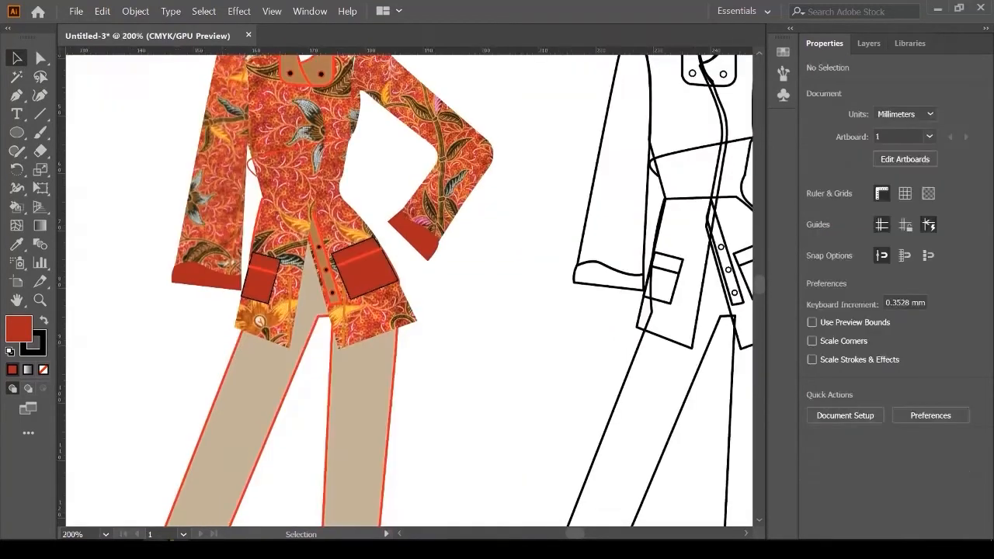
Step: Fill the beige pants with the sampled orange using the Eyedropper
left_click(367, 427)
left_click(17, 245)
scroll(261, 277, "up", 4)
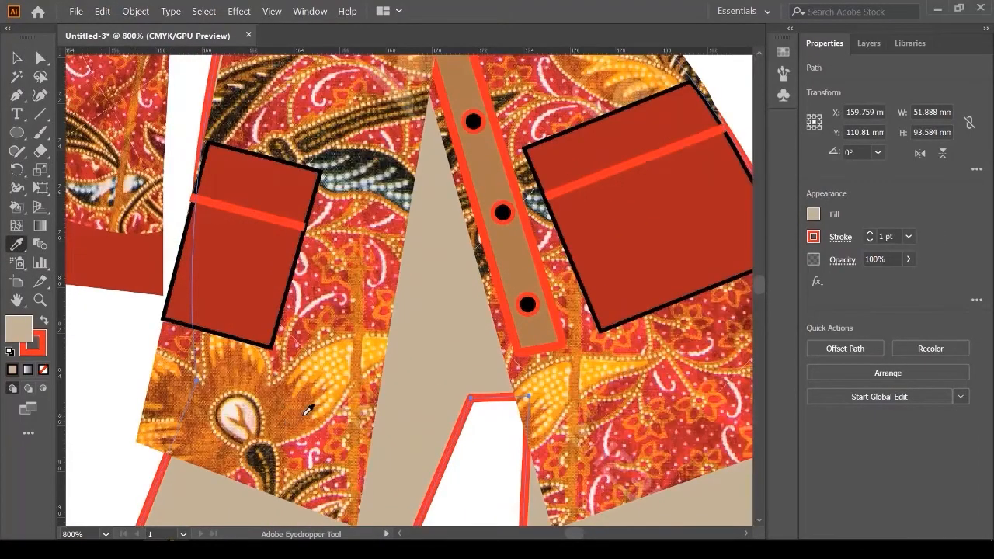
left_click(306, 410)
scroll(307, 410, "down", 3)
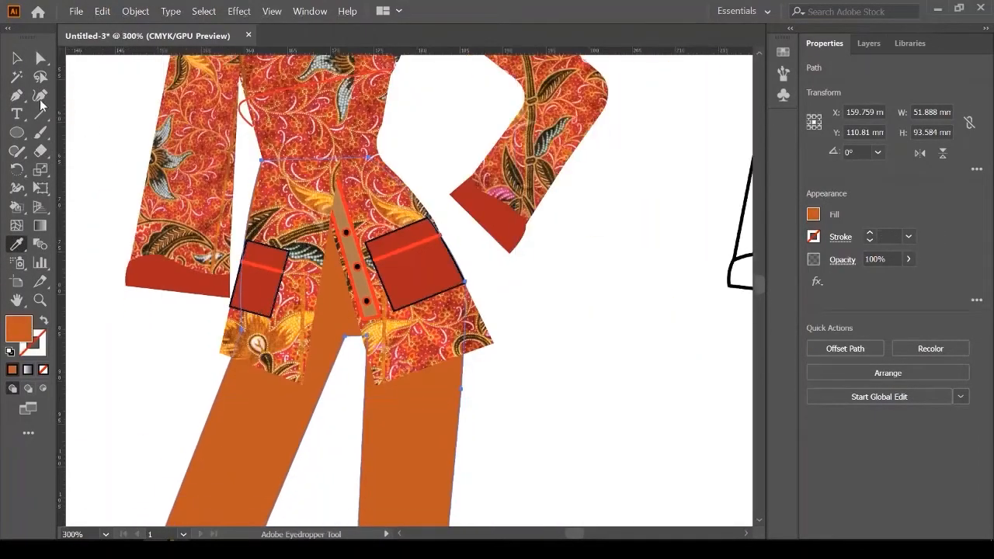
left_click(17, 58)
scroll(334, 382, "down", 2)
left_click(518, 362)
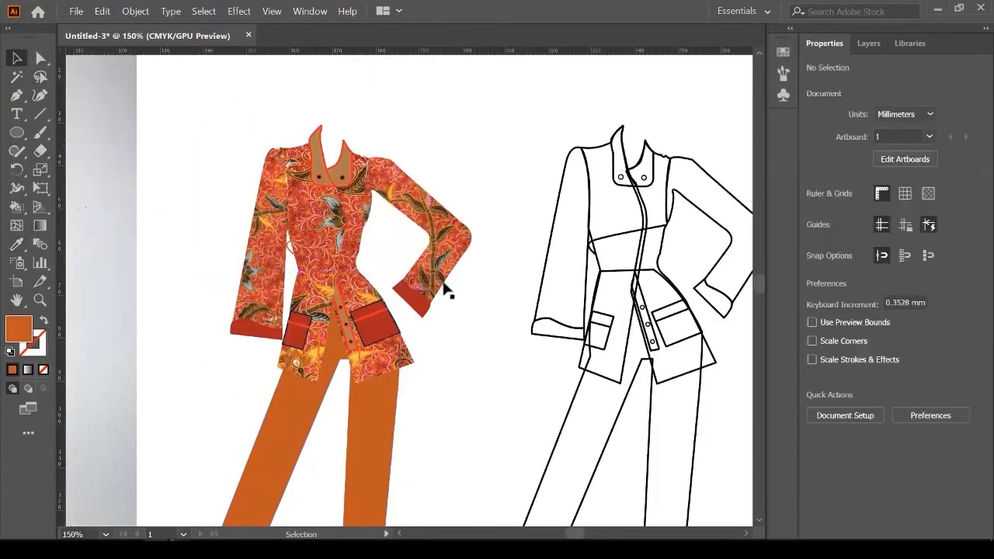
scroll(446, 285, "down", 1)
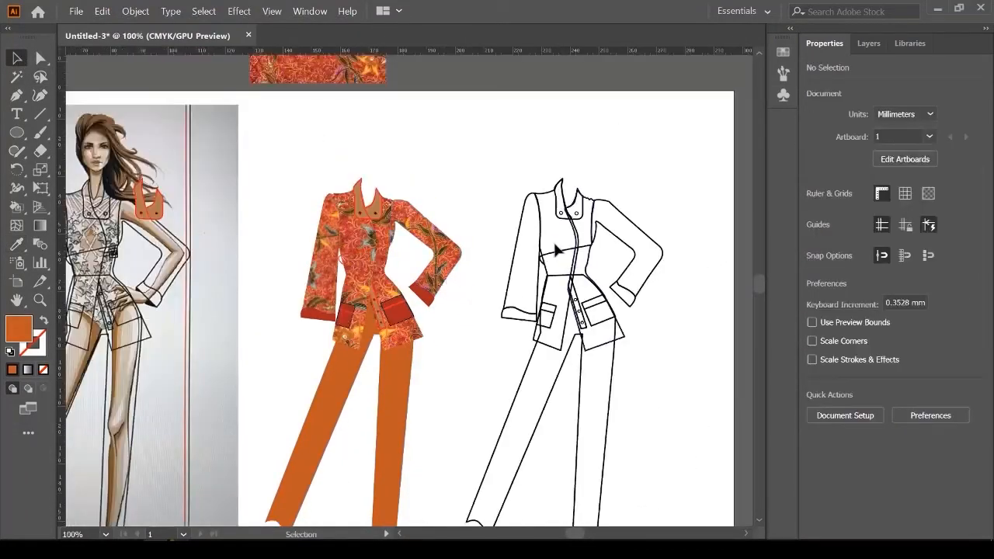
Step: Drag the black outline drawing over the batik figure and nudge it into alignment with the jacket
left_click(572, 223)
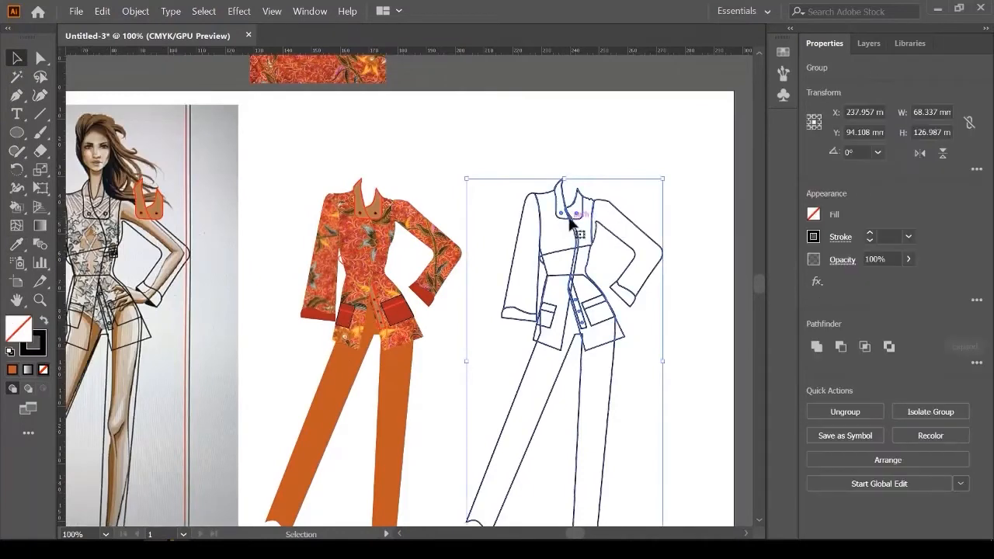
mouse_move(572, 223)
left_mouse_down()
mouse_move(552, 216)
mouse_move(589, 222)
mouse_move(373, 229)
left_mouse_up()
scroll(316, 197, "up", 1)
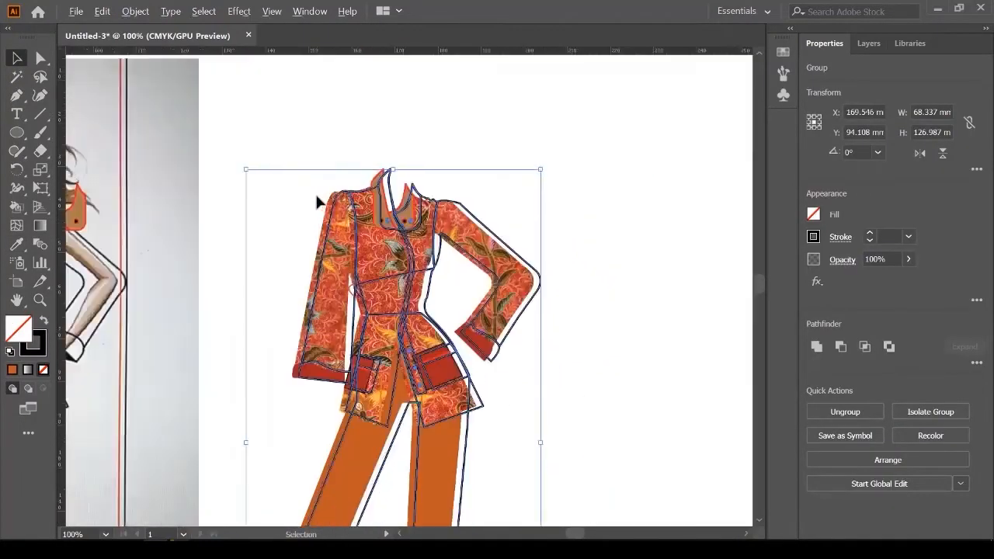
scroll(316, 200, "up", 6)
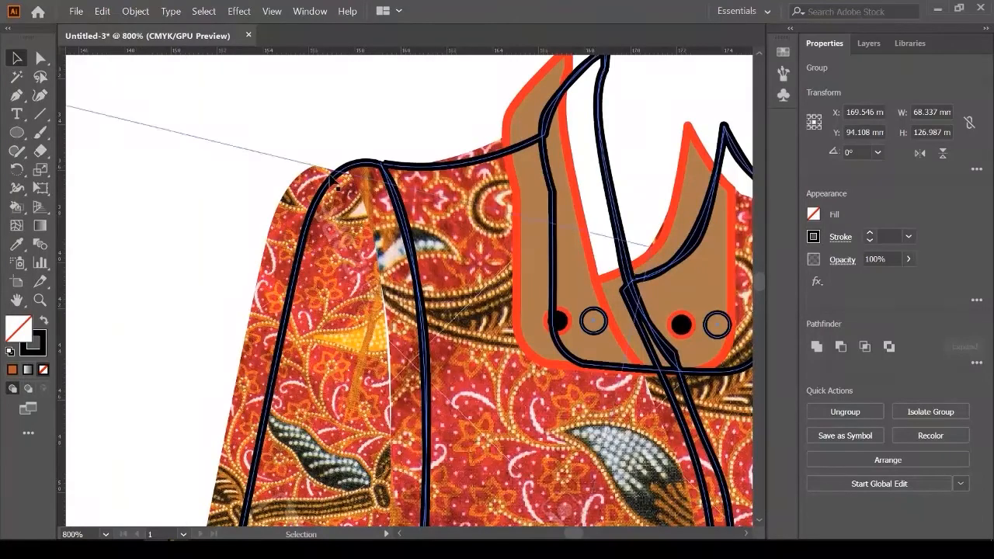
left_click(376, 171)
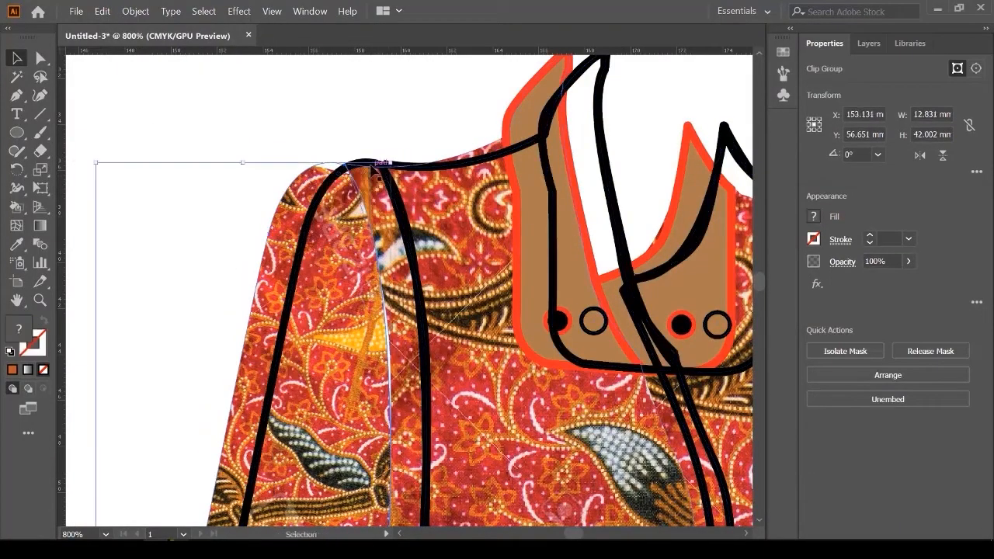
left_click(607, 177)
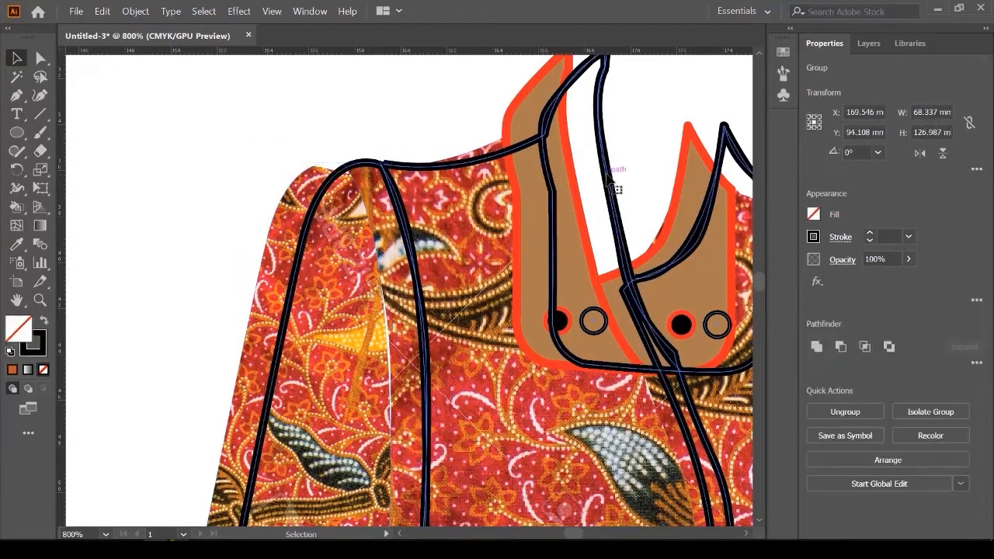
left_click_drag(609, 177, 572, 186)
scroll(330, 165, "down", 3)
left_click_drag(469, 242, 553, 230)
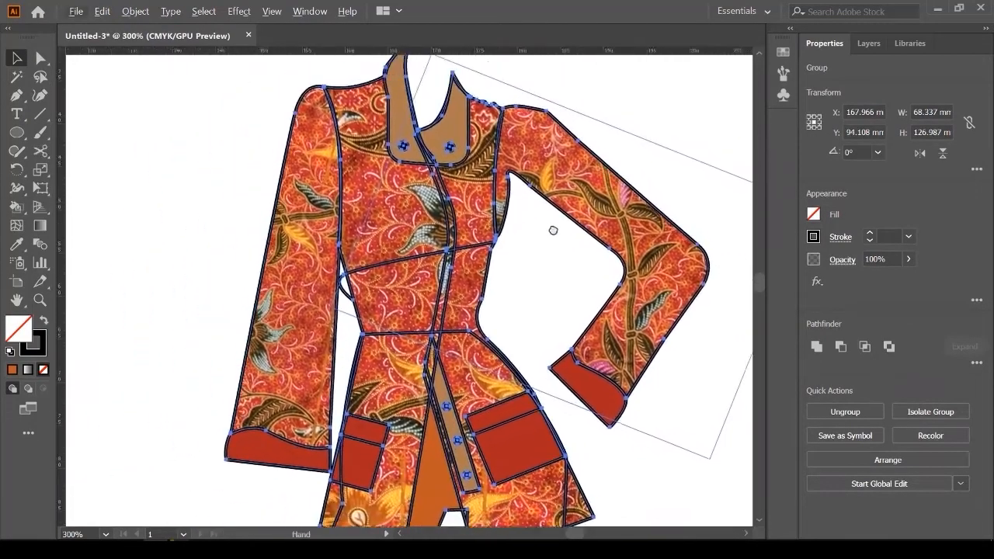
scroll(465, 239, "up", 2)
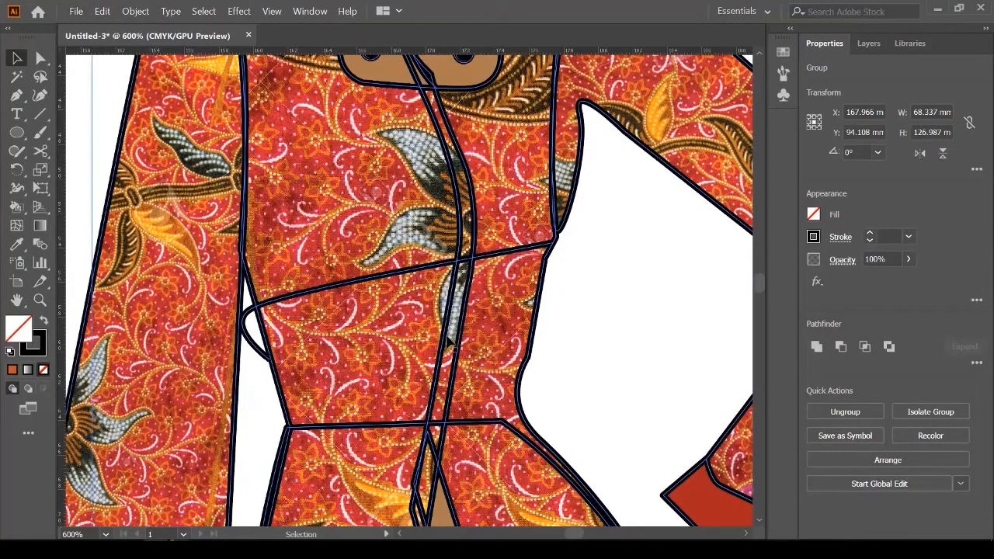
scroll(244, 275, "down", 3)
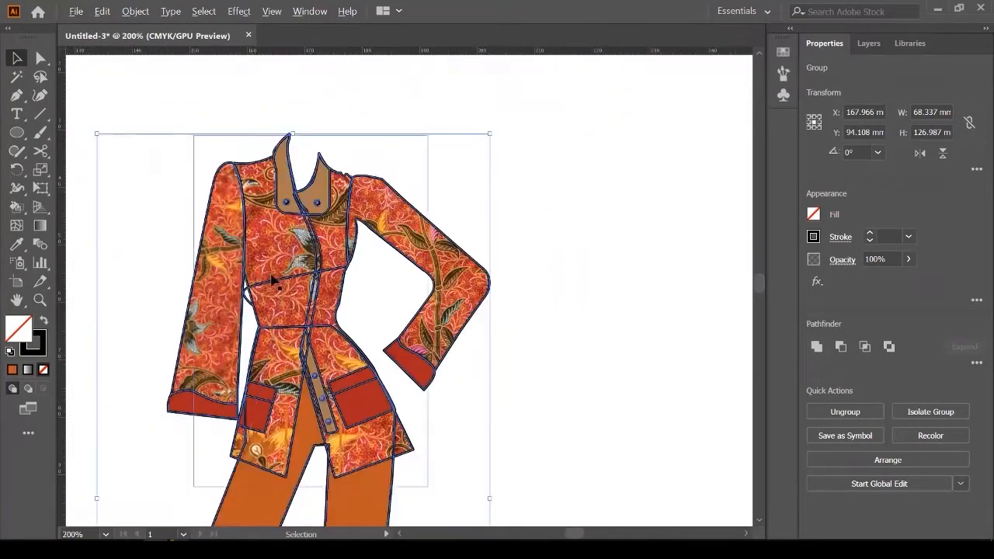
Step: Move the outline drawing back to the right and ungroup it into separate paths
left_click_drag(289, 286, 640, 285)
left_click_drag(678, 254, 477, 245)
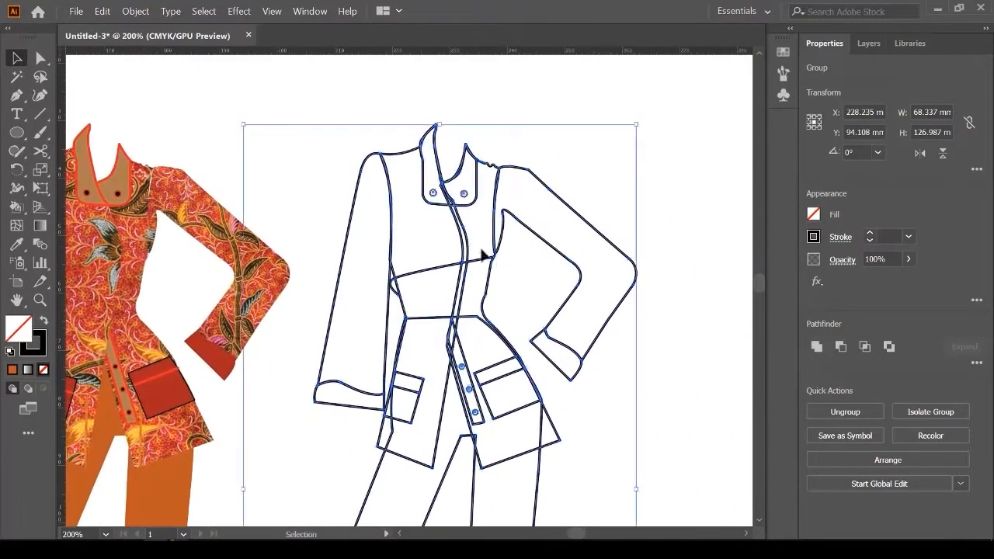
right_click(474, 266)
left_click(506, 350)
left_click(686, 174)
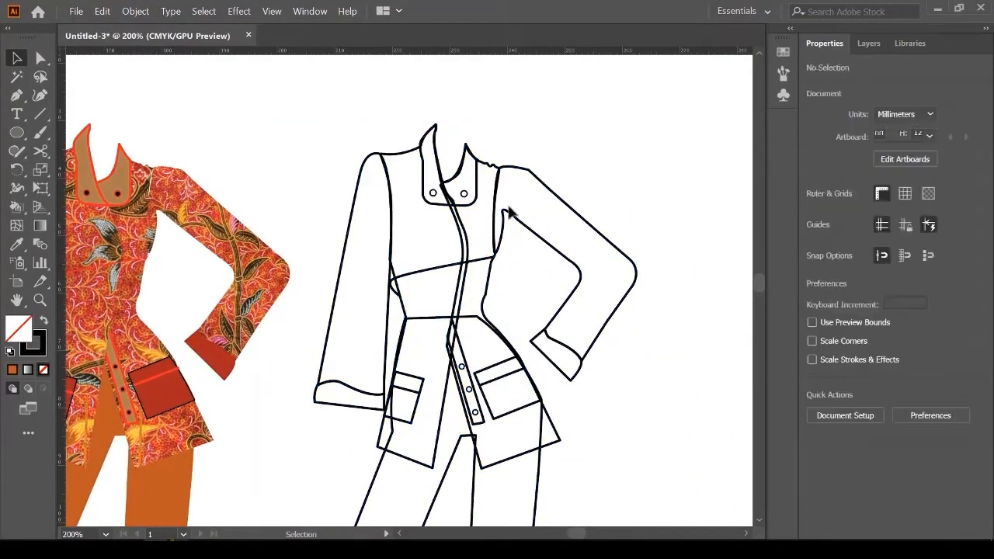
Step: Cut the outline jacket's zipper line in two with the Scissors tool
scroll(480, 210, "up", 2)
scroll(447, 246, "up", 2)
left_click(433, 273)
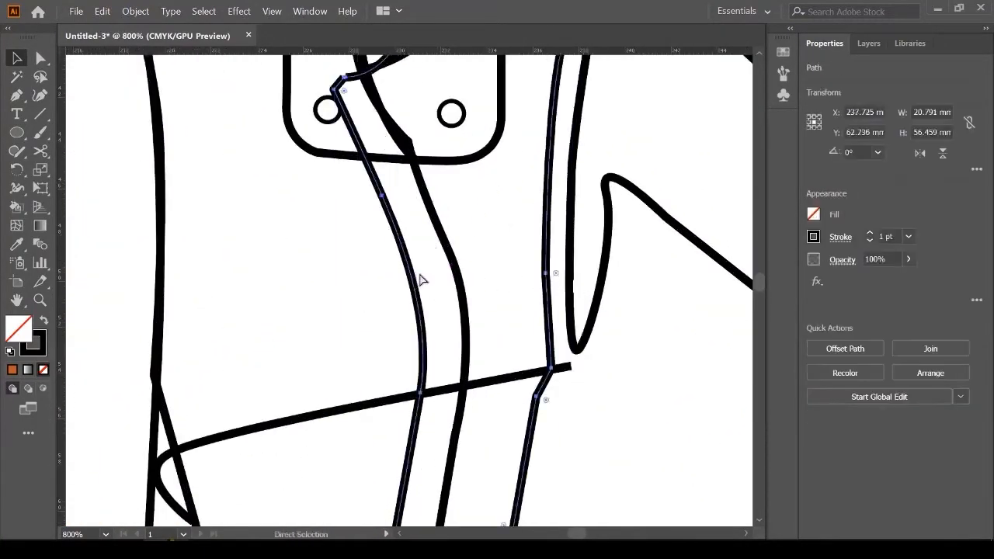
scroll(437, 232, "up", 1)
scroll(435, 228, "up", 1)
scroll(392, 174, "down", 4)
scroll(404, 403, "up", 4)
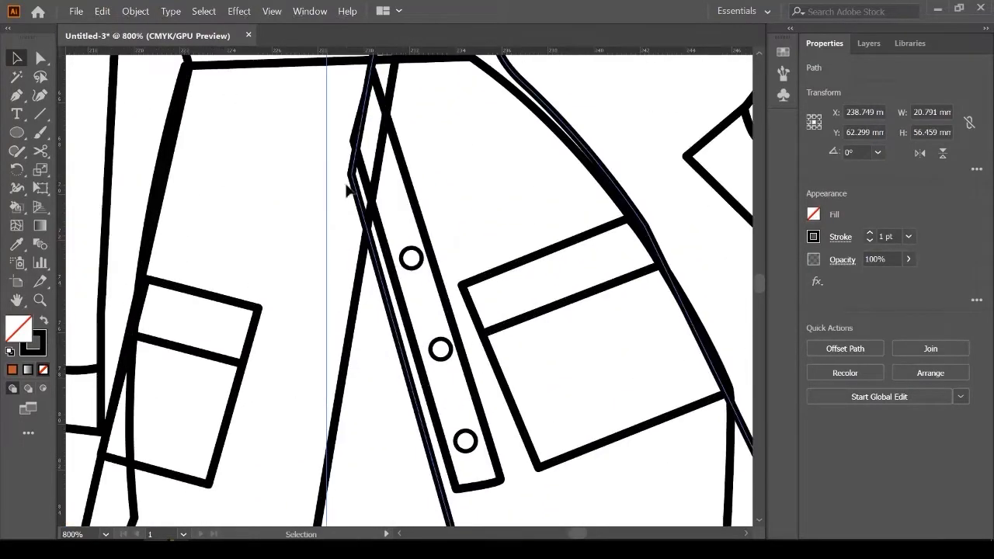
scroll(364, 227, "up", 1)
right_click(41, 152)
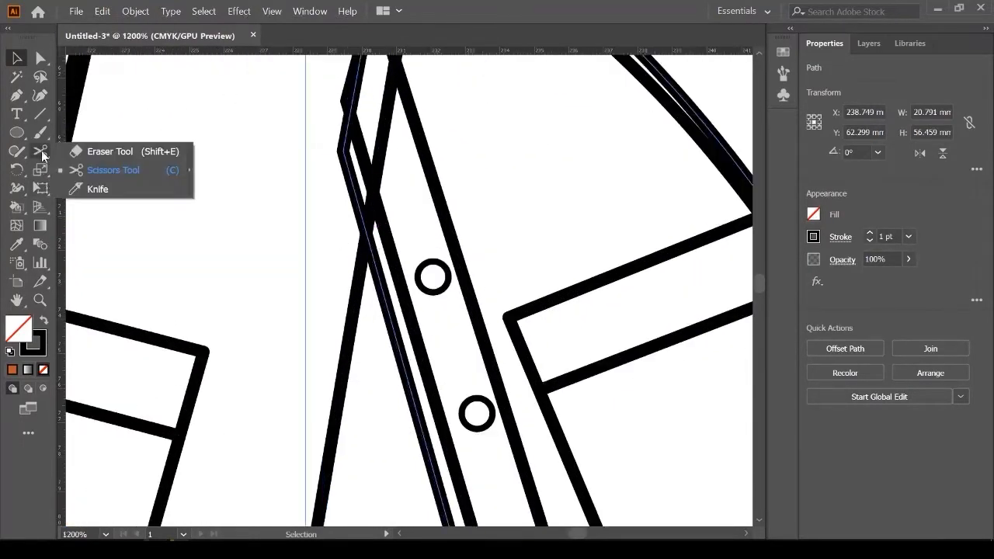
left_click(173, 178)
scroll(450, 251, "up", 3)
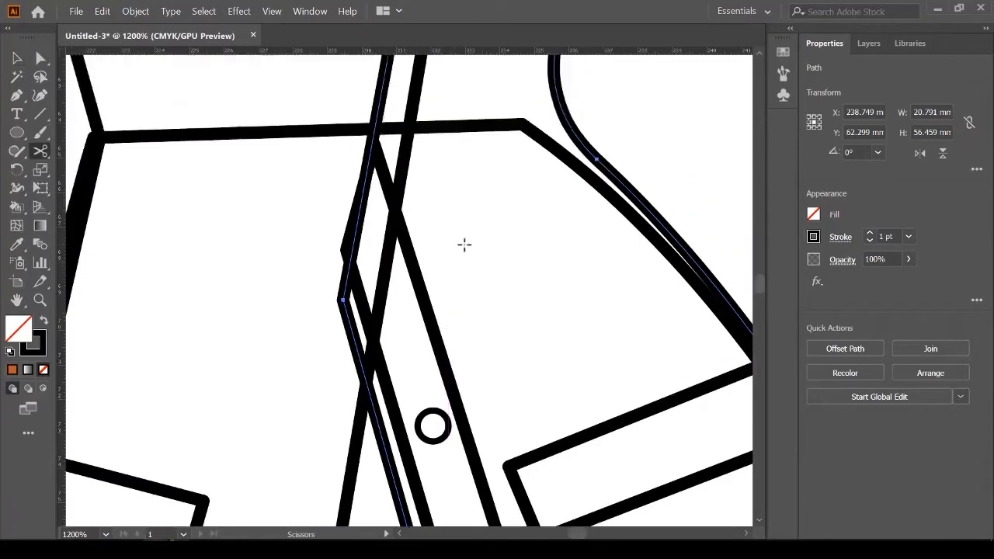
scroll(352, 419, "up", 3)
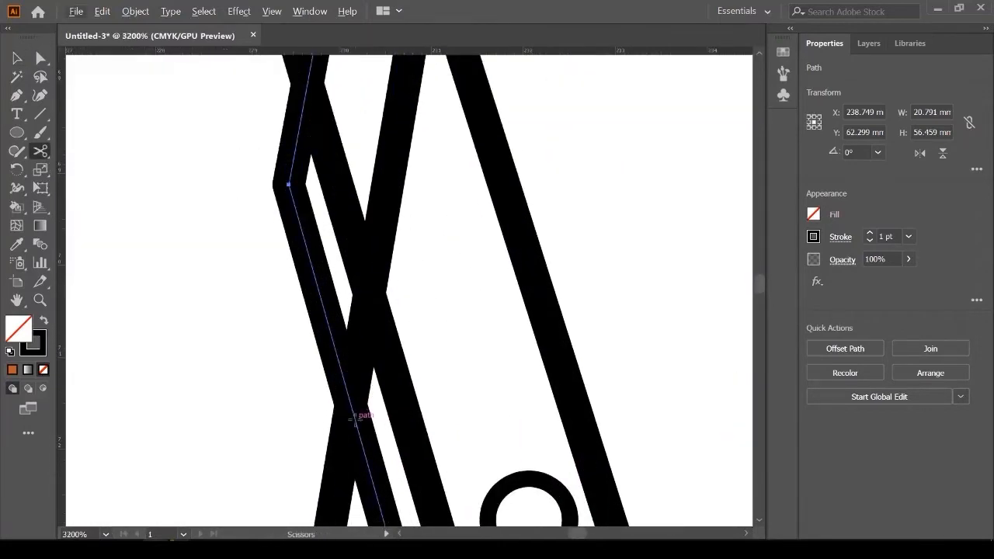
left_click(354, 418)
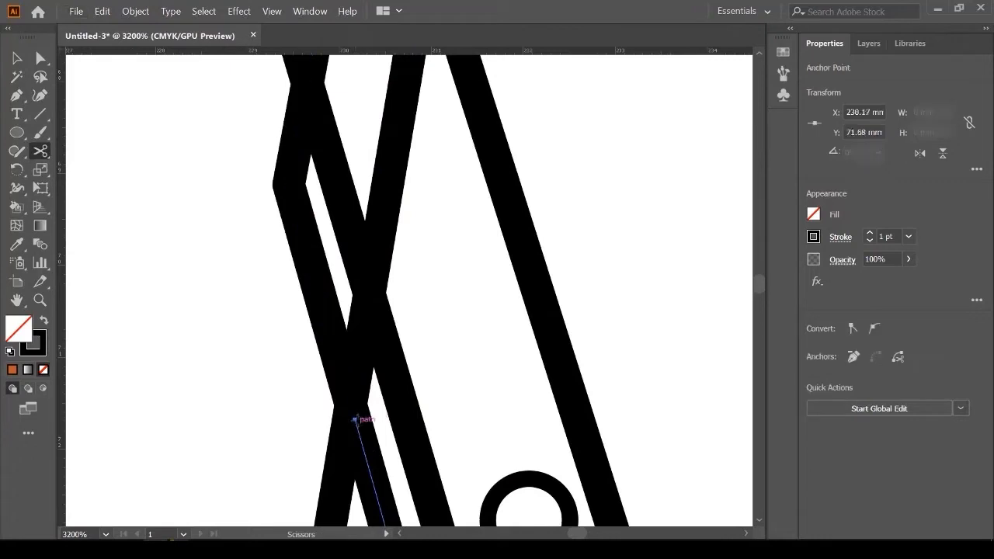
scroll(355, 417, "down", 4)
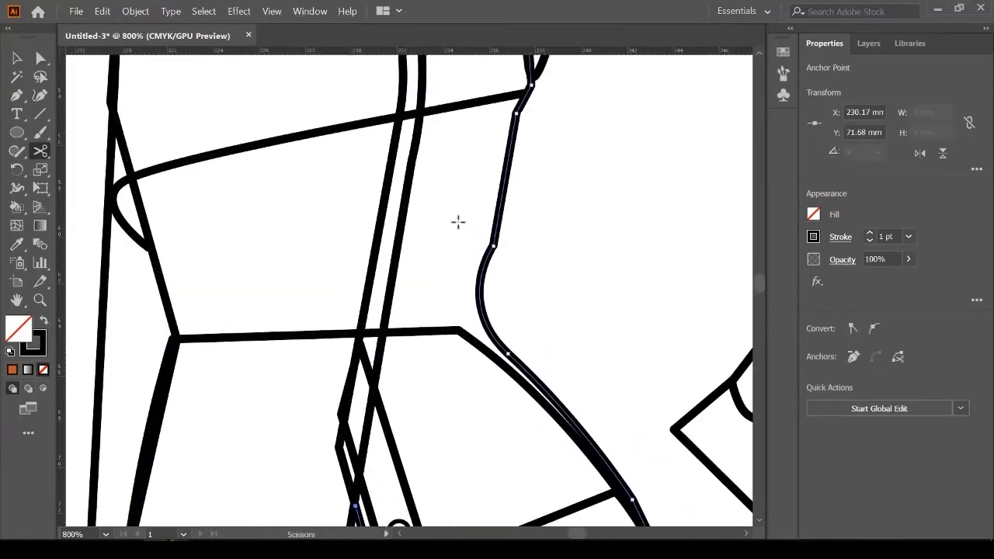
scroll(459, 222, "up", 10)
Step: Shift the cut centre-front path to the left
key("plus")
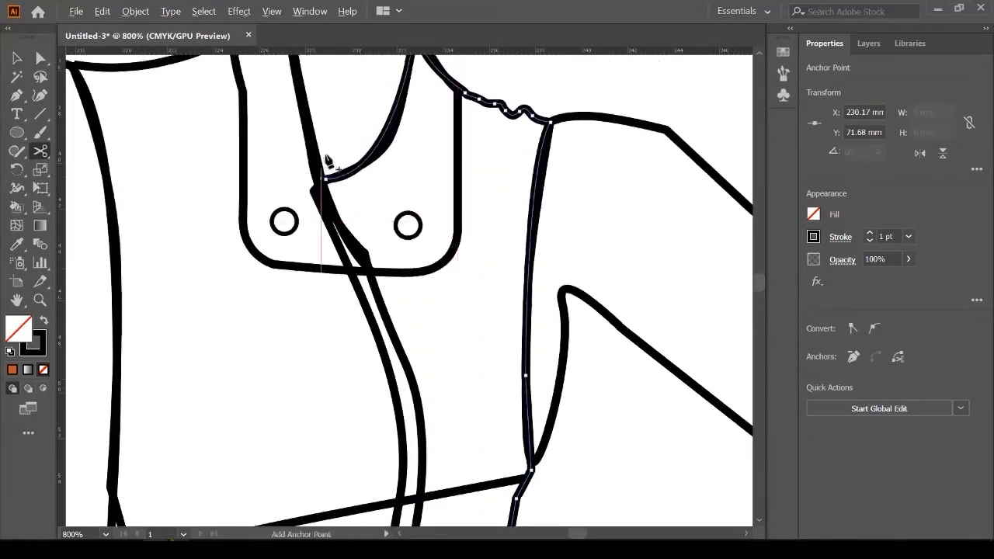
scroll(326, 162, "up", 3)
scroll(278, 217, "up", 2)
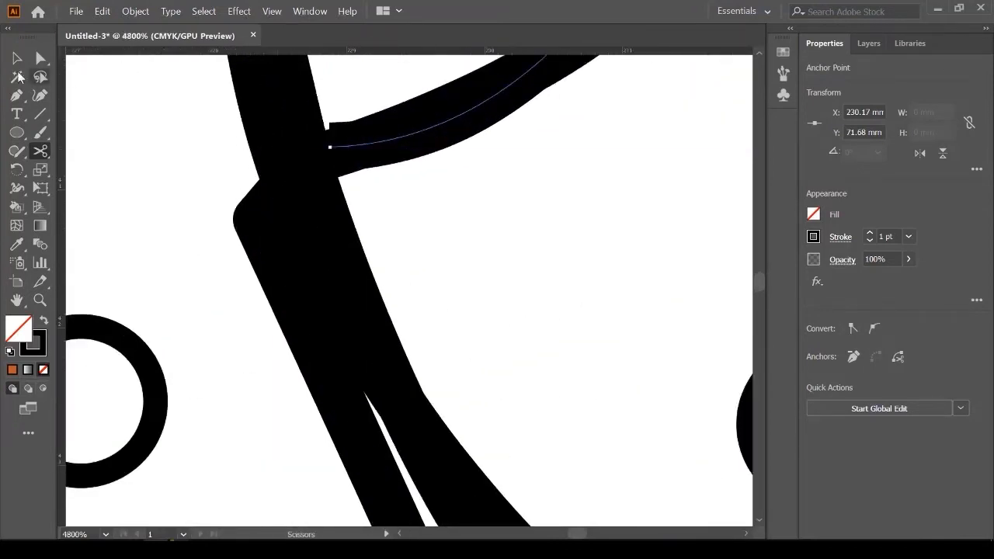
left_click(17, 58)
scroll(355, 161, "down", 8)
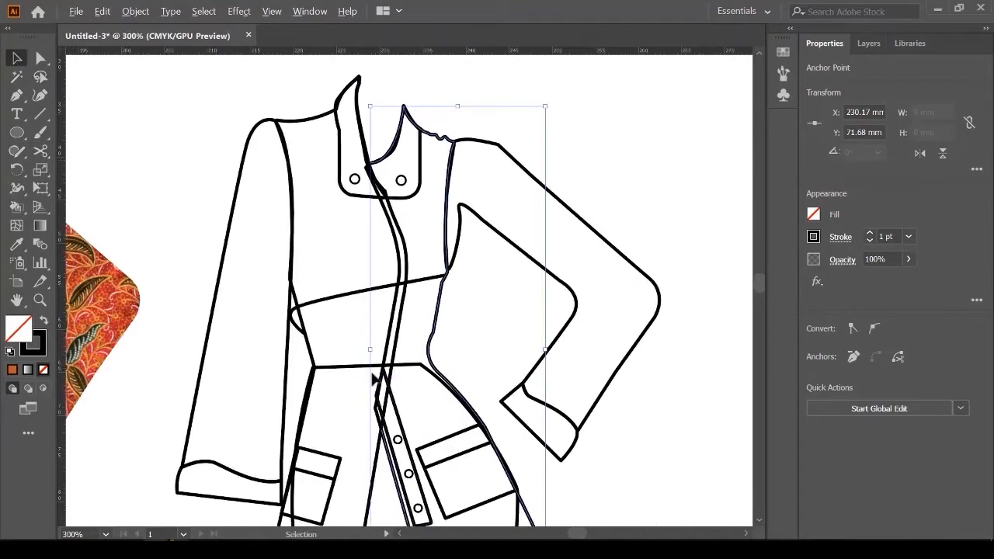
scroll(374, 380, "up", 3)
left_click_drag(406, 329, 364, 318)
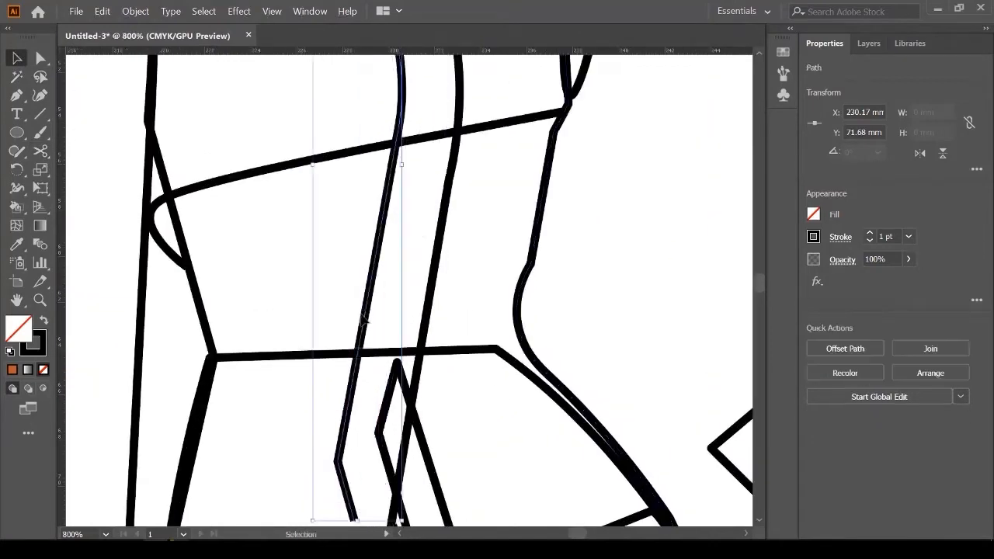
scroll(363, 318, "down", 2)
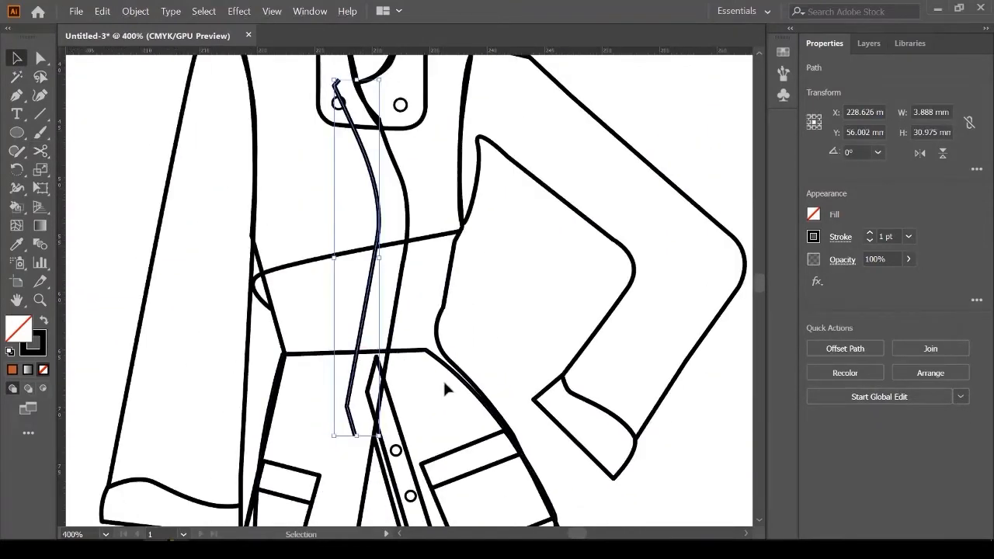
left_click(445, 379)
Step: Pull the lower zipper path's corner point downward, undoing a curved reshape of its top
left_click(443, 369)
scroll(443, 370, "up", 3)
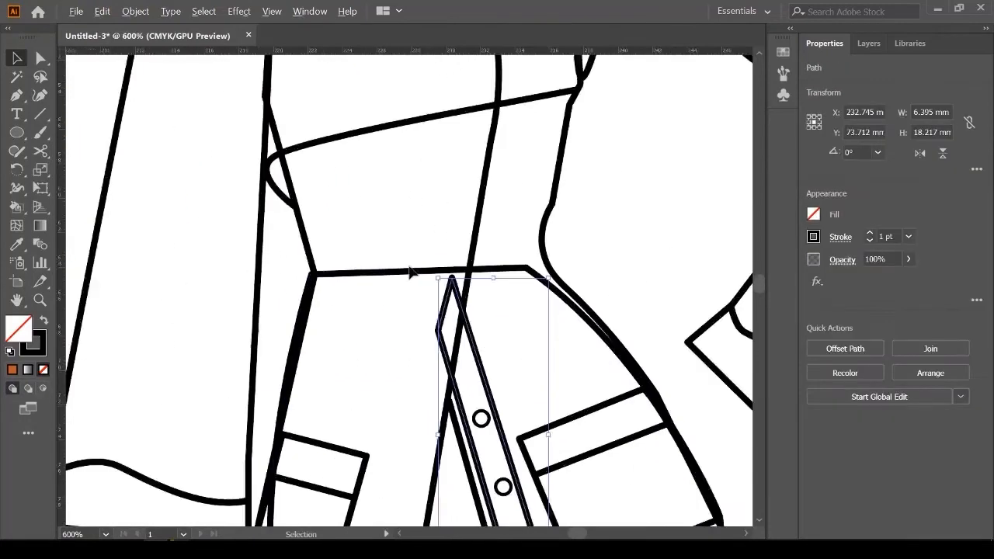
key("a")
scroll(400, 329, "up", 2)
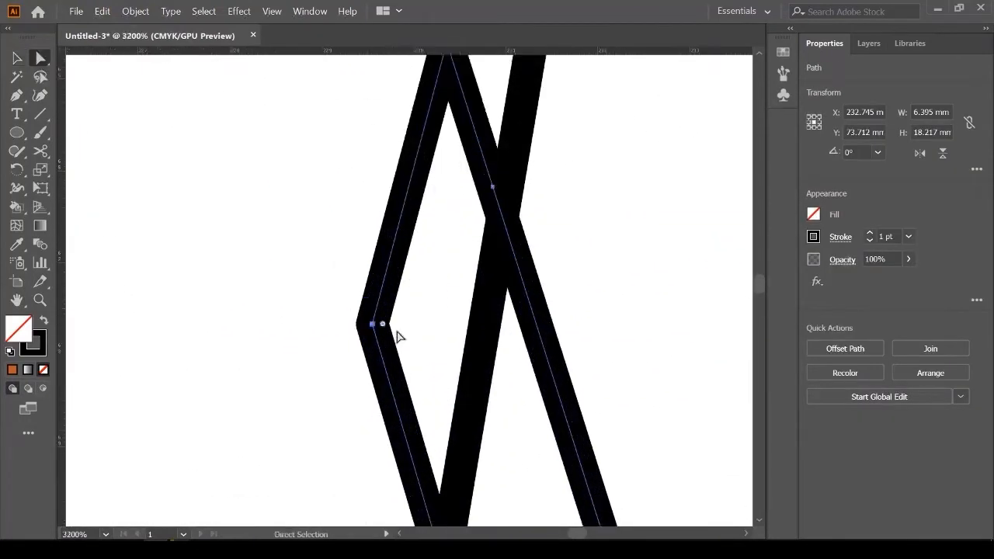
scroll(370, 190, "down", 2)
left_click_drag(370, 190, 442, 442)
scroll(446, 311, "up", 5)
left_click_drag(449, 194, 382, 325)
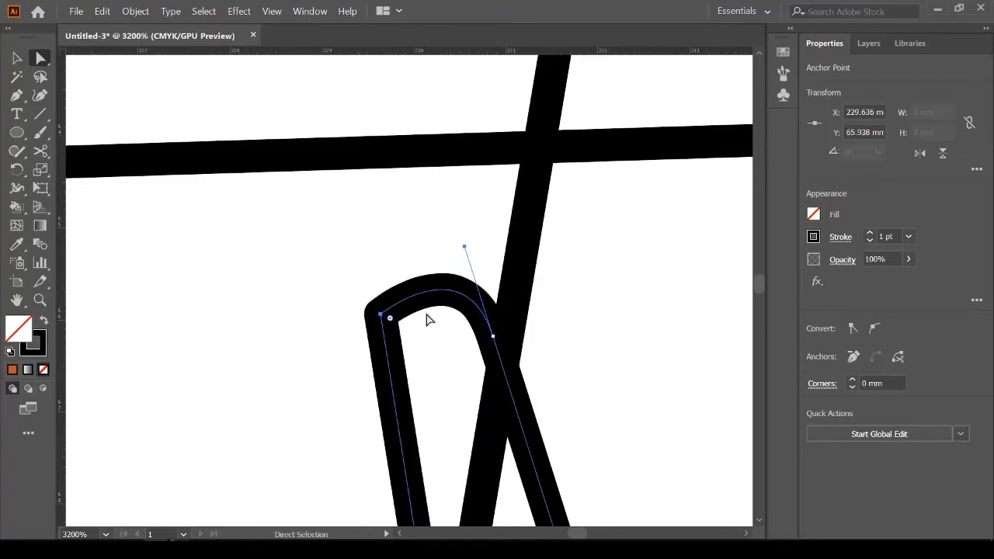
key("ctrl+z")
scroll(435, 290, "down", 3)
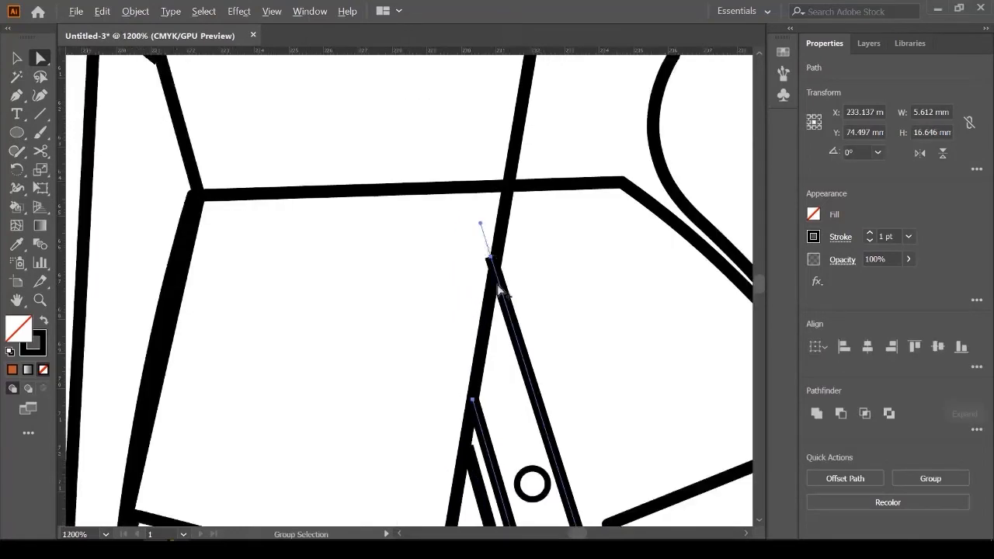
key("v")
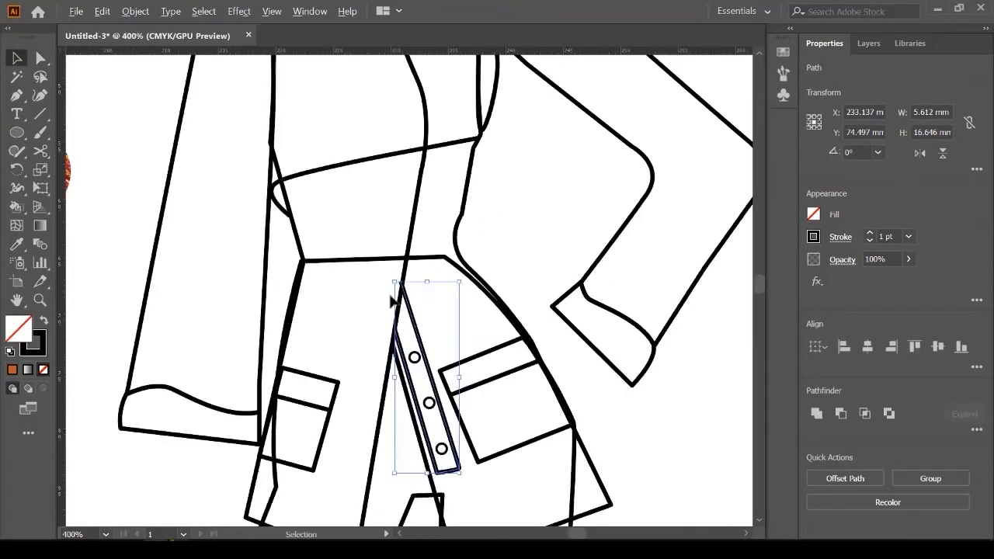
scroll(395, 293, "down", 3, "alt")
scroll(459, 311, "up", 2)
scroll(439, 309, "down", 4)
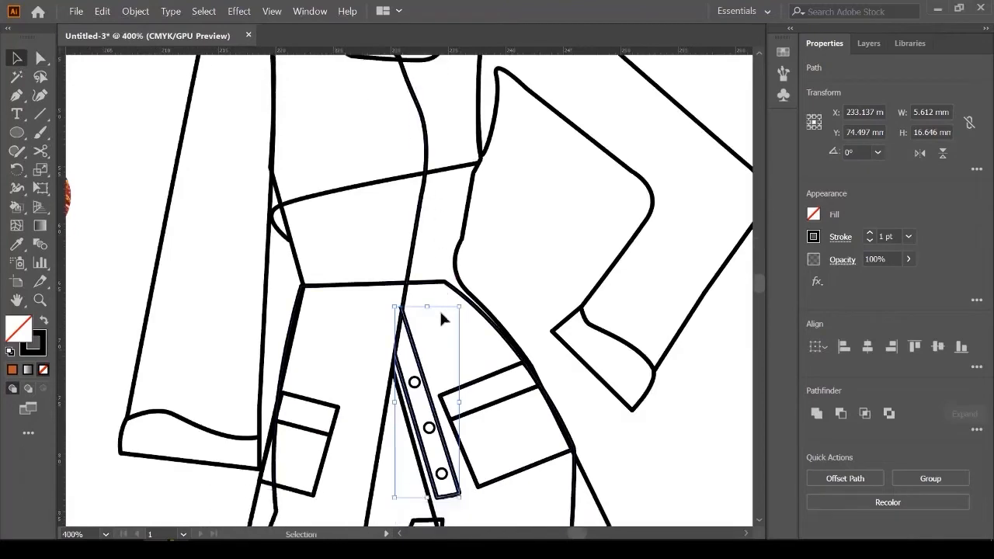
scroll(477, 299, "down", 2, "alt")
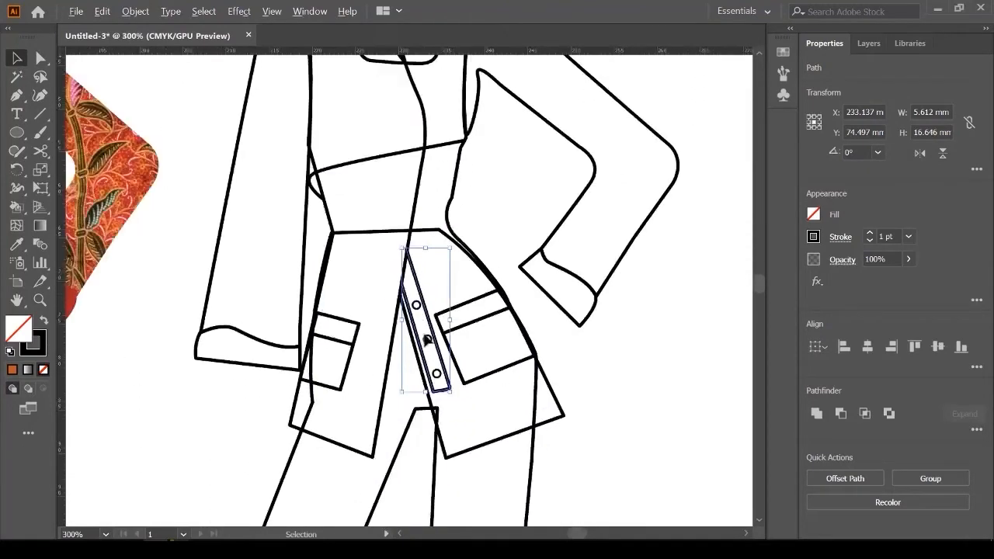
scroll(397, 295, "up", 2, "alt")
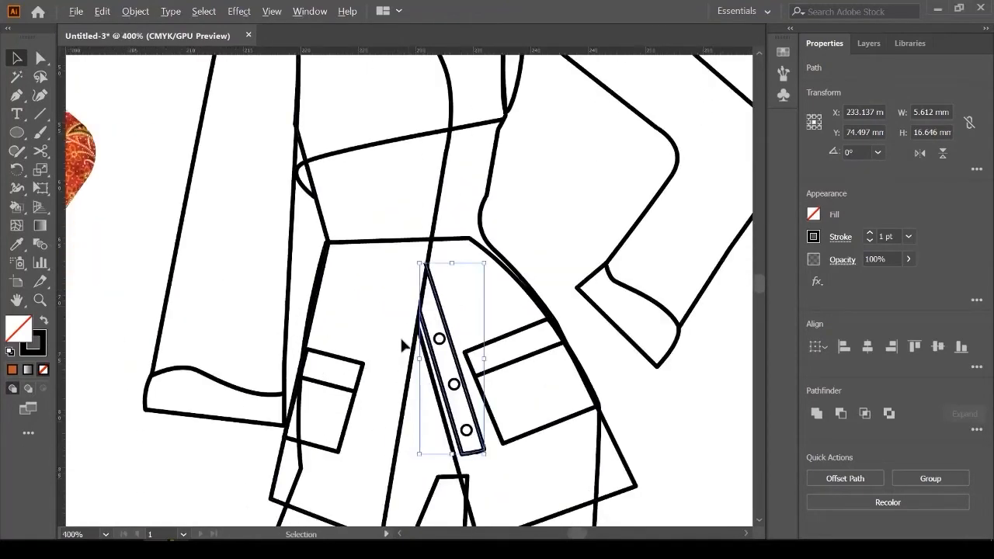
scroll(402, 347, "down", 2, "alt")
Step: Marquee-select all the outline jacket's paths and group them
left_click(396, 149)
scroll(396, 149, "down", 1, "alt")
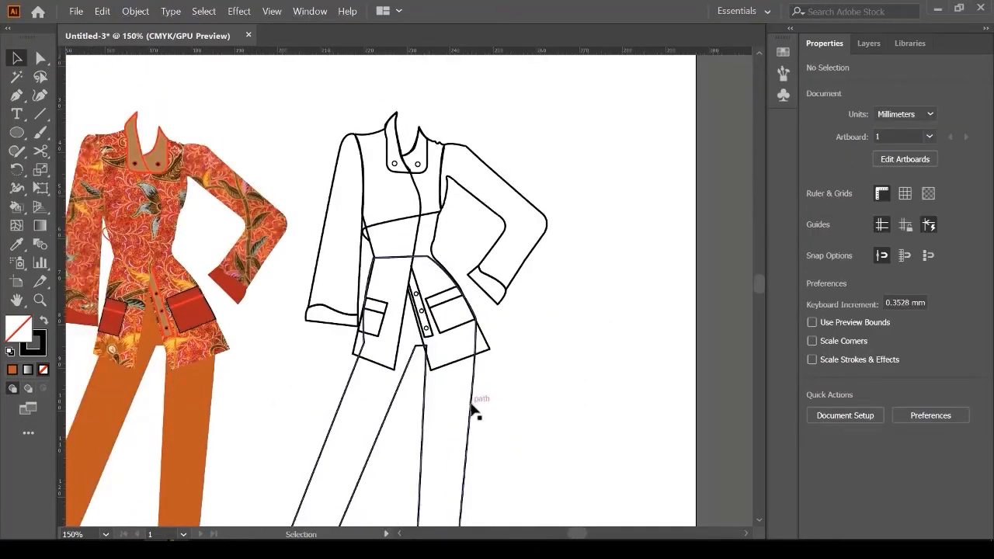
left_click_drag(472, 410, 703, 412)
scroll(533, 300, "up", 1)
left_click_drag(318, 117, 533, 412)
key("v")
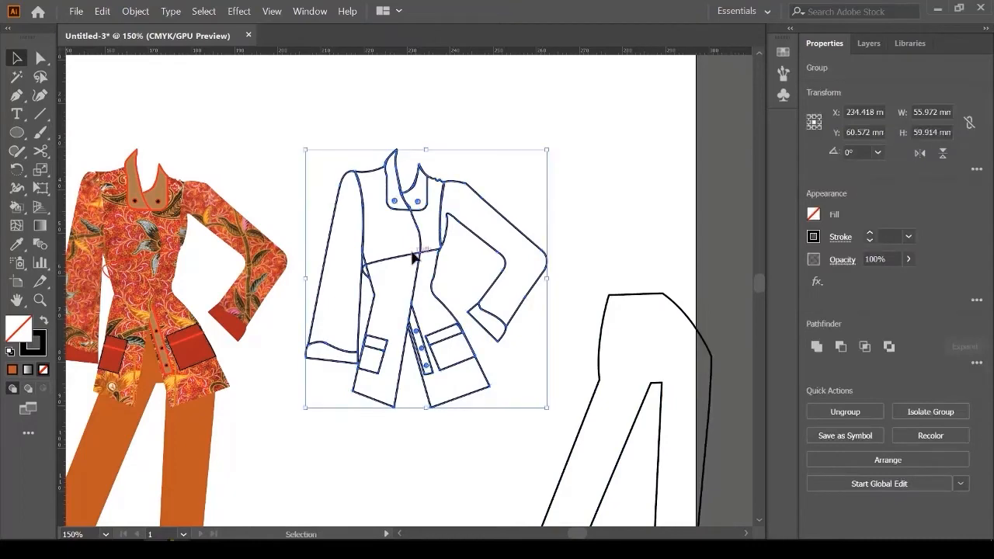
right_click(425, 254)
left_click(459, 338)
Step: Shift-drag the grouped outline jacket left onto the batik jacket so its lines trace the panels
left_click(560, 192)
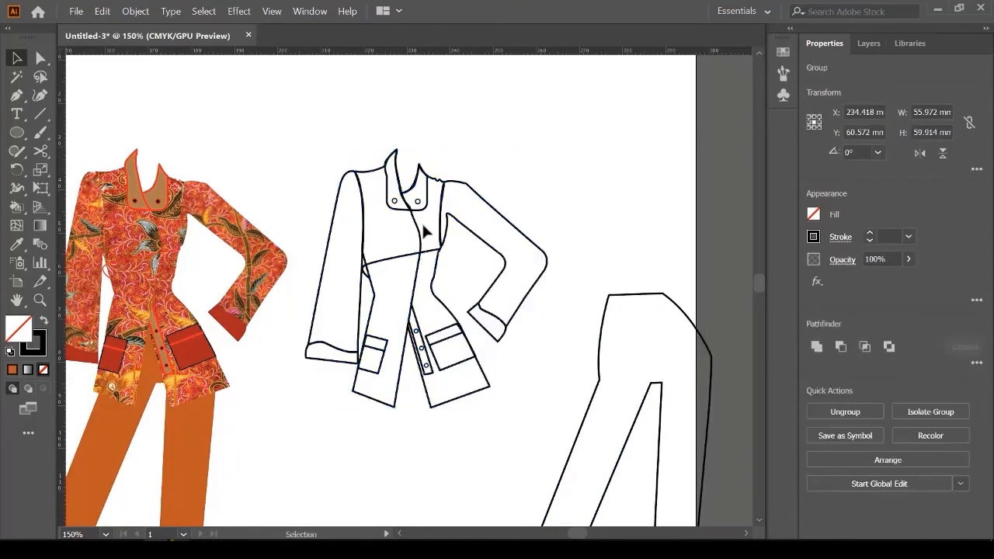
left_click(419, 228)
scroll(530, 272, "down", 2)
scroll(358, 225, "up", 1)
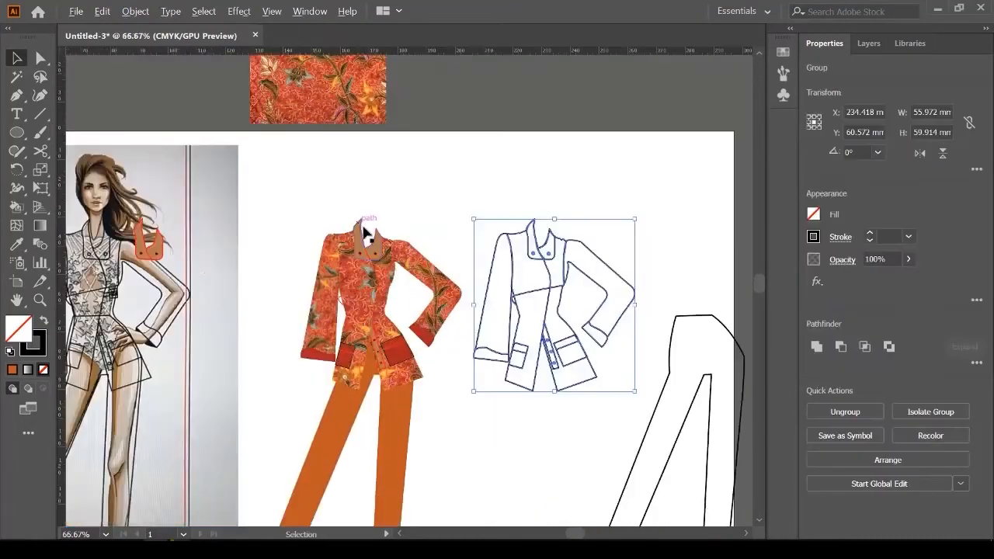
left_click_drag(535, 264, 362, 279)
left_click_drag(361, 279, 361, 278)
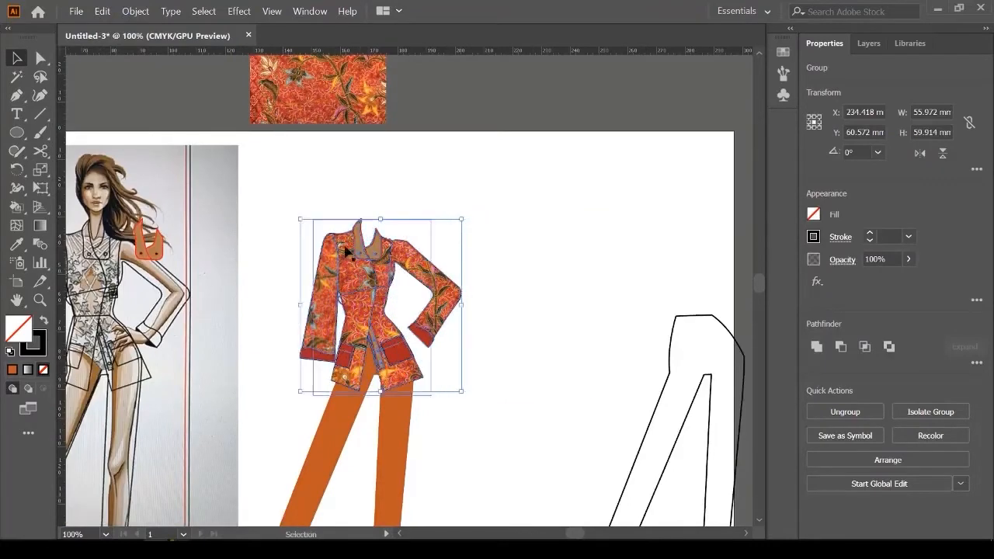
scroll(330, 253, "up", 8)
scroll(330, 253, "down", 8)
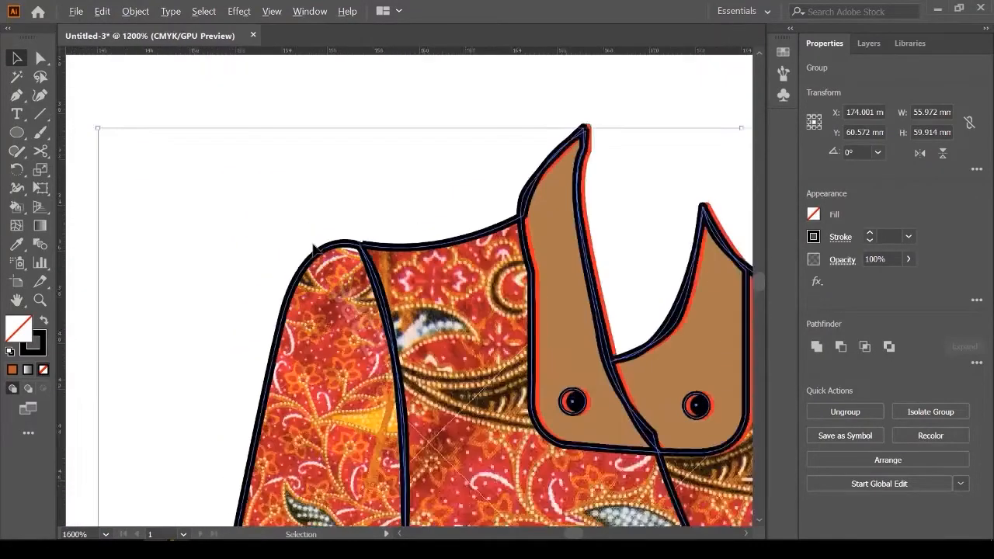
scroll(539, 340, "down", 2)
scroll(666, 389, "down", 2)
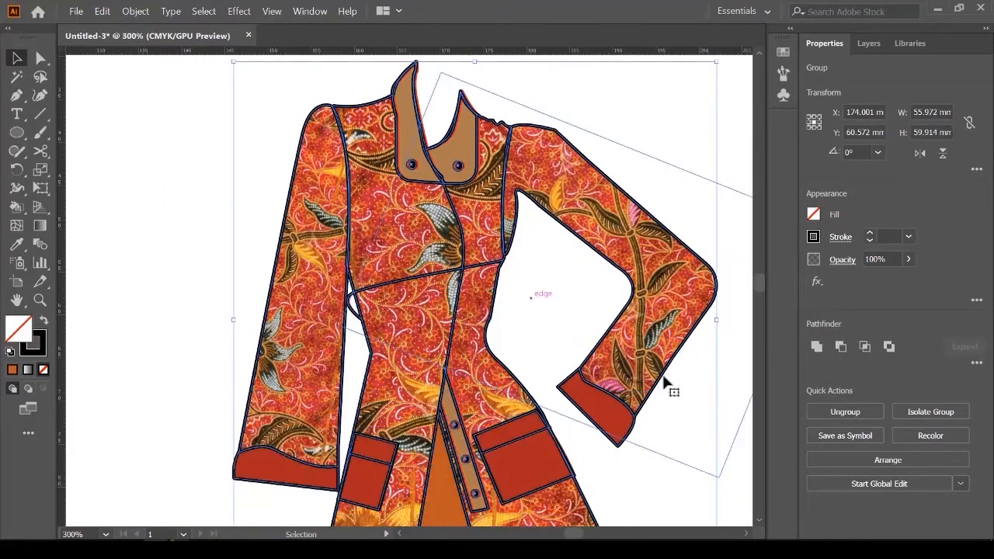
scroll(715, 360, "up", 3)
scroll(715, 359, "down", 3)
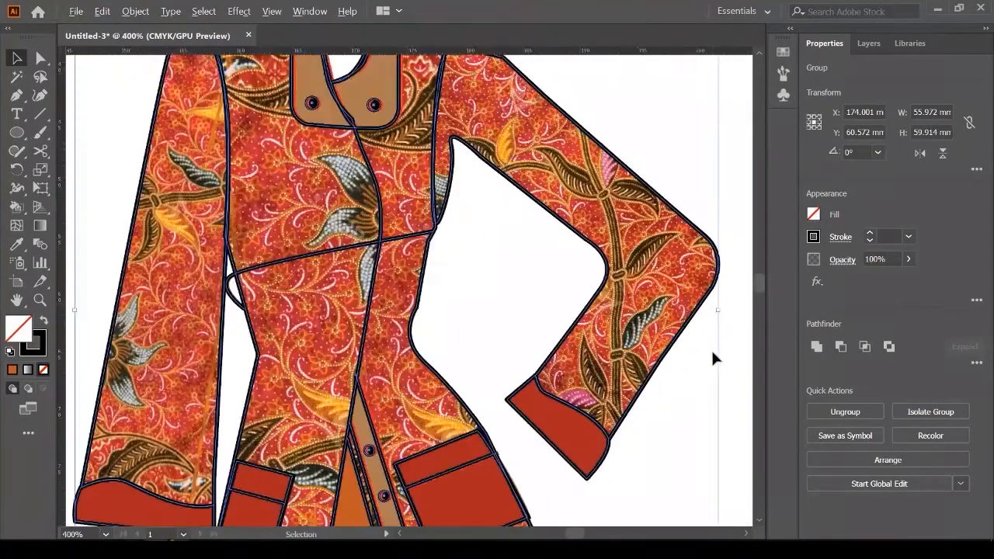
scroll(549, 329, "down", 4)
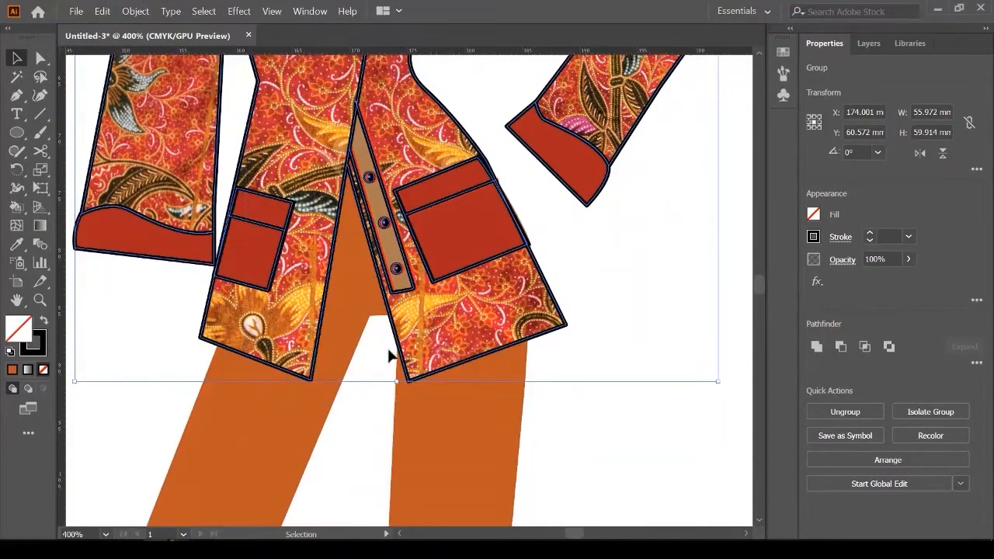
scroll(392, 351, "down", 4)
Step: Shift-drag the pants outline over the orange pants
left_click_drag(611, 384, 543, 363)
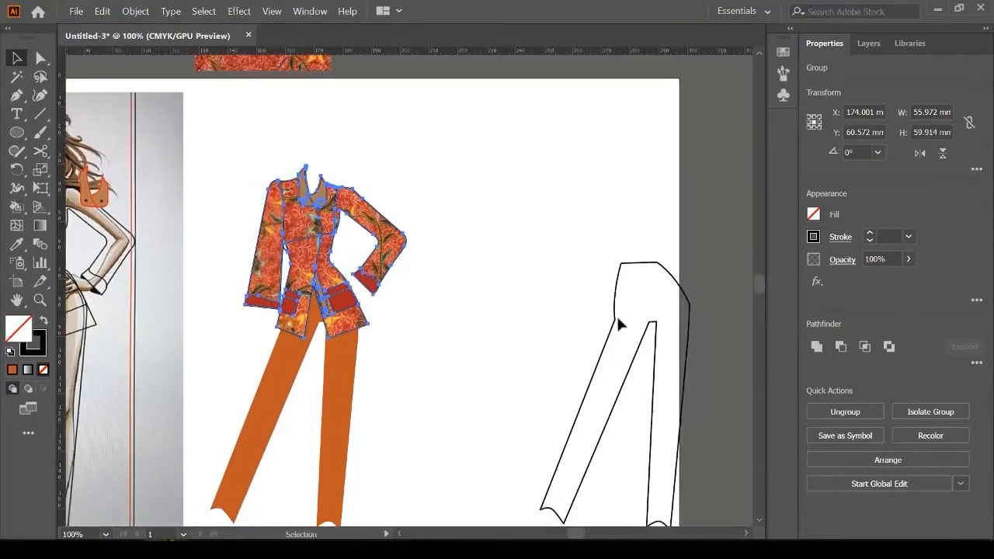
left_click_drag(621, 322, 274, 328)
scroll(274, 324, "up", 4)
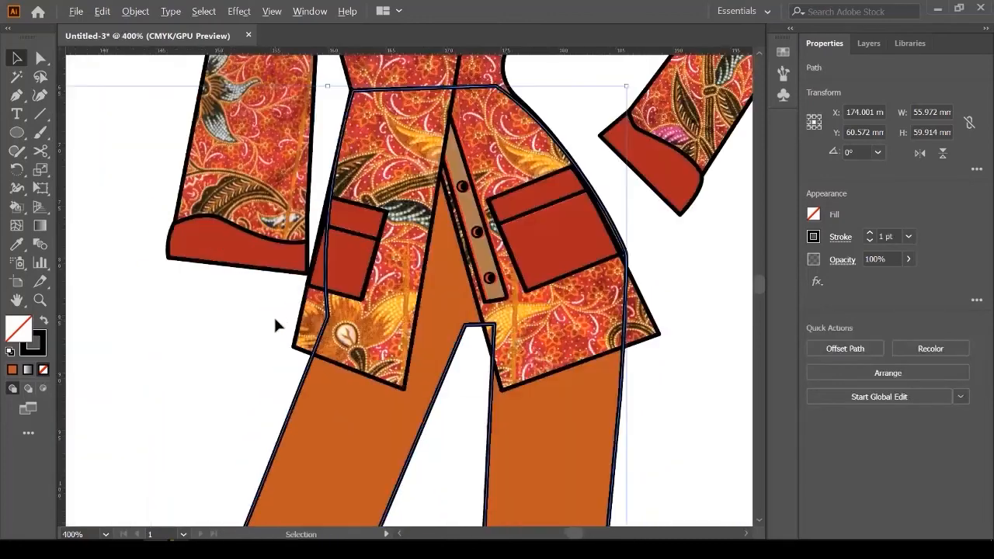
scroll(339, 303, "up", 2)
scroll(336, 396, "down", 4)
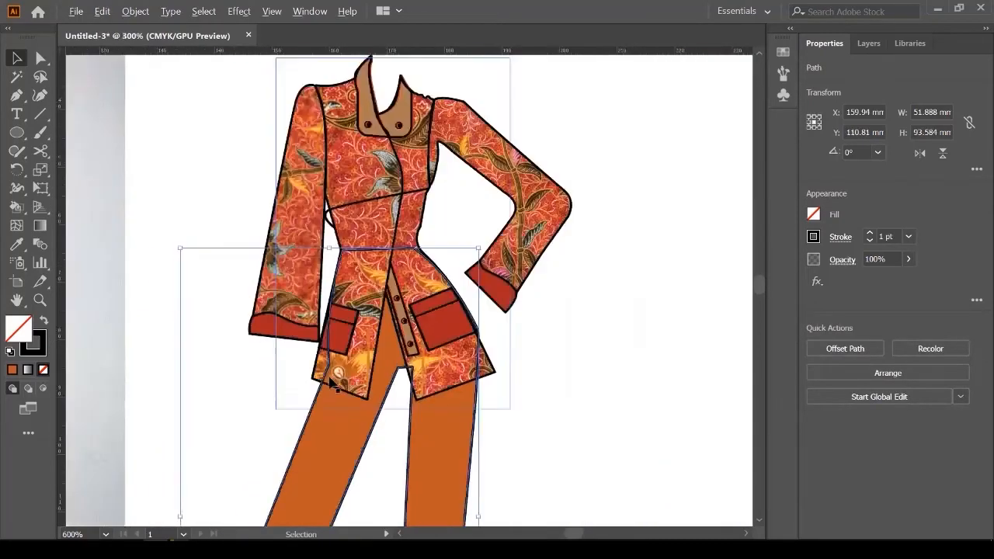
Step: Undo a stray rightward move of the pants outline and show the Layers panel
left_click_drag(435, 455, 539, 464)
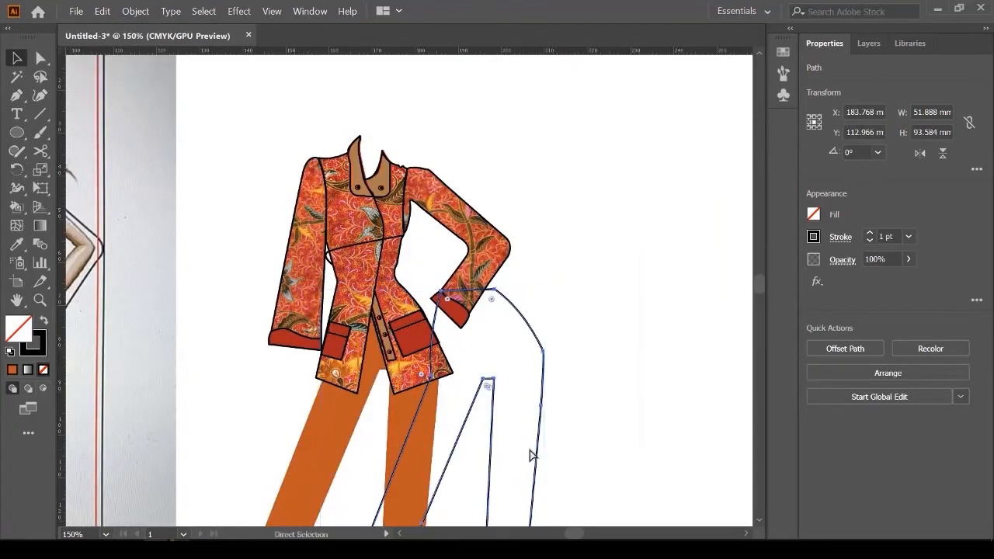
key("ctrl+z")
scroll(320, 388, "up", 4)
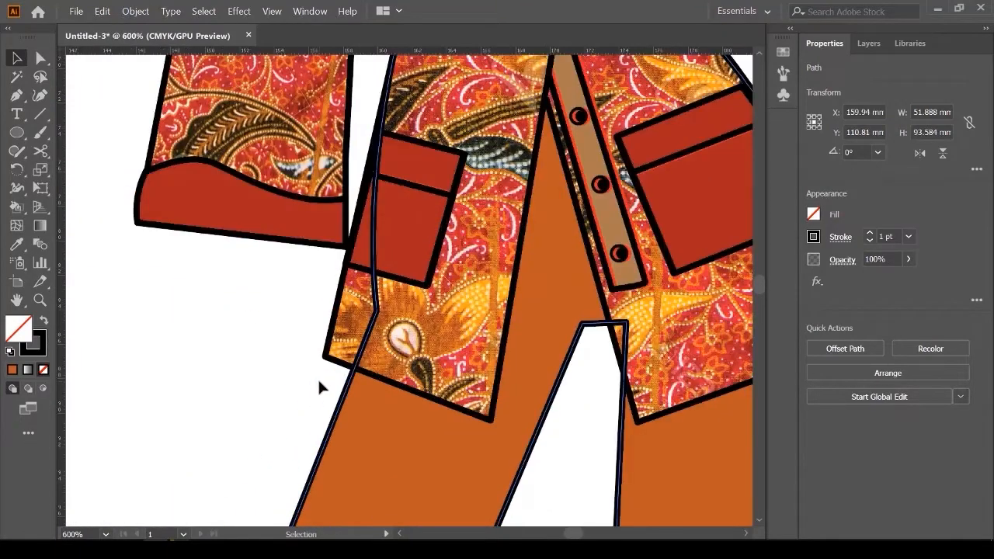
left_click(870, 44)
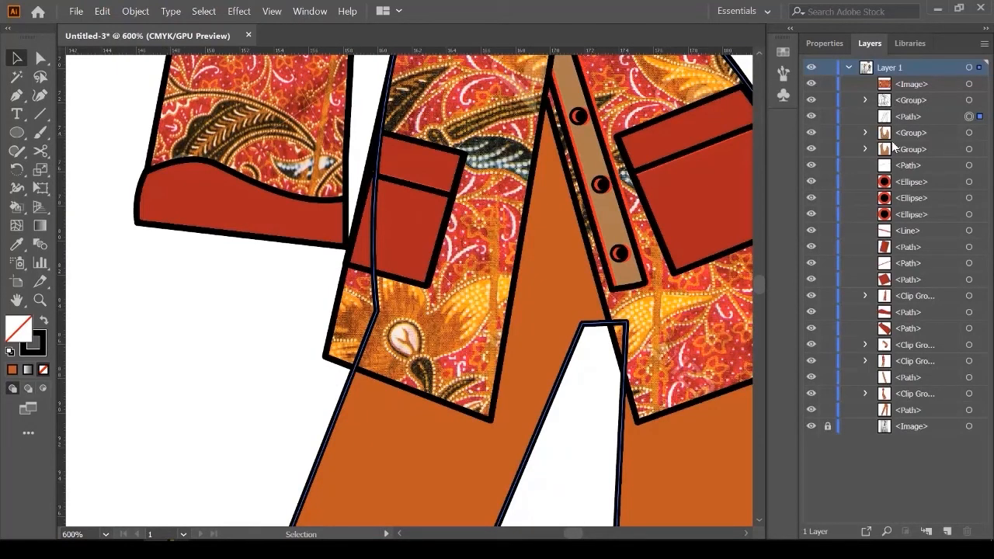
Step: Send the pants outline back three levels with Ctrl+[ behind the jacket pieces, then zoom out
key("ctrl+bracketleft")
key("ctrl+bracketleft")
key("ctrl+bracketleft")
key("ctrl+bracketleft")
key("ctrl+bracketleft")
key("ctrl+bracketleft")
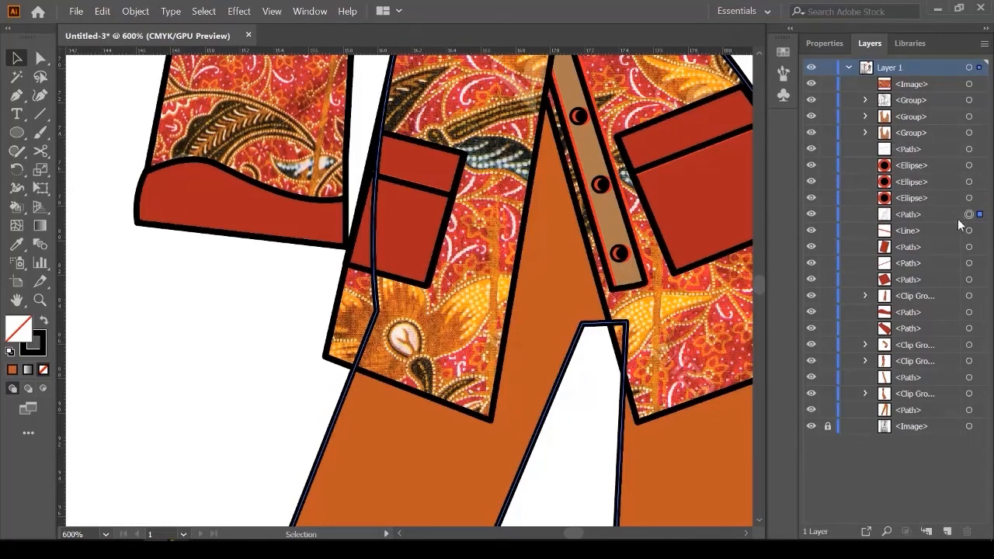
key("ctrl+bracketleft")
key("ctrl+bracketleft")
key("ctrl+bracketleft")
key("ctrl+bracketleft")
key("ctrl+bracketleft")
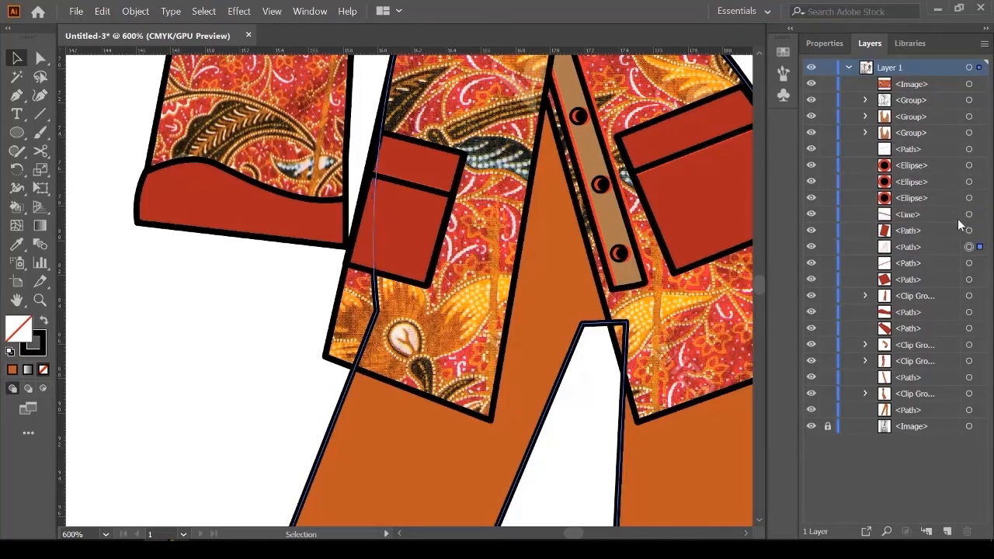
key("ctrl+bracketleft")
key("ctrl+bracketleft")
key("ctrl+bracketleft")
key("ctrl+bracketleft")
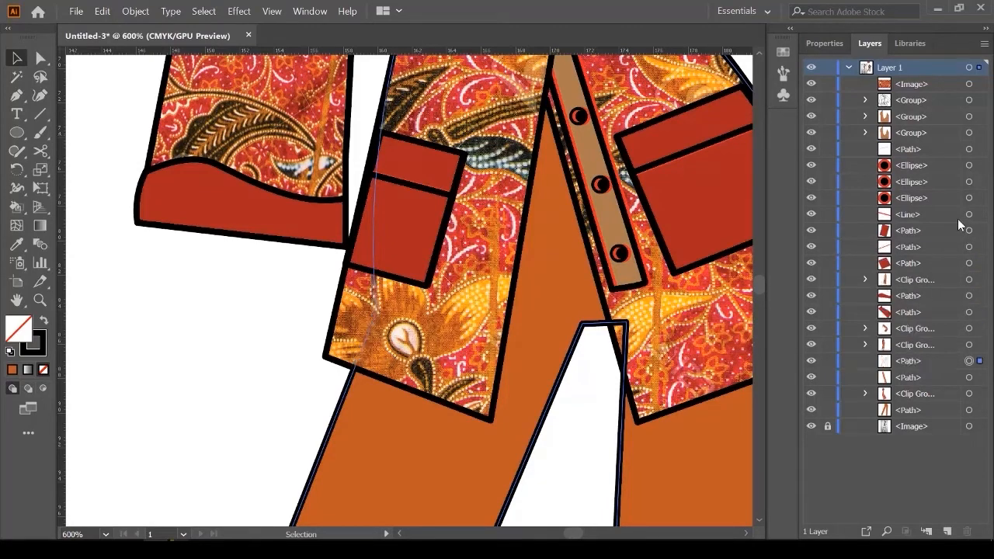
key("ctrl+minus")
key("ctrl+minus")
key("ctrl+minus")
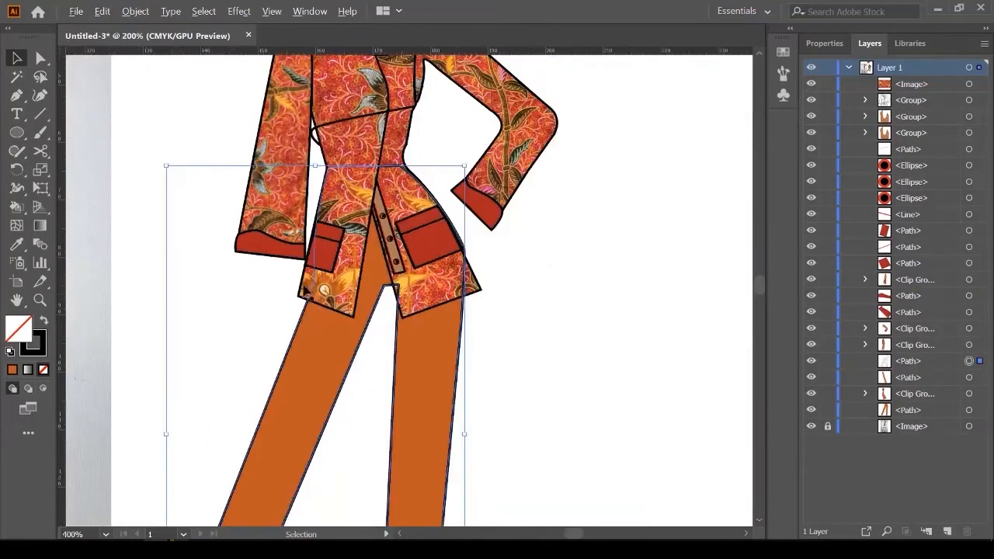
Step: Shift-drag the finished outfit left onto the reference fashion sketch
scroll(547, 367, "down", 2)
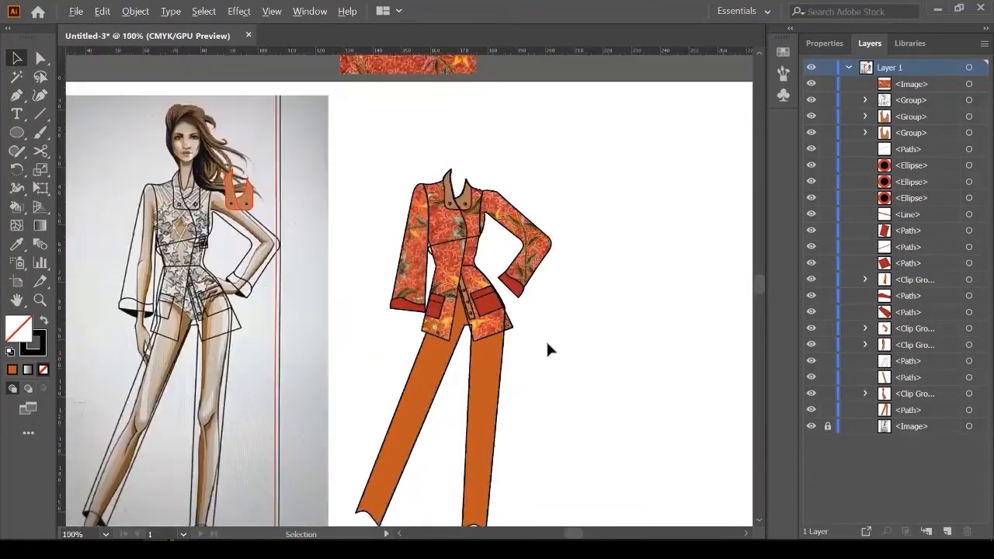
scroll(492, 346, "up", 1)
scroll(501, 342, "down", 3)
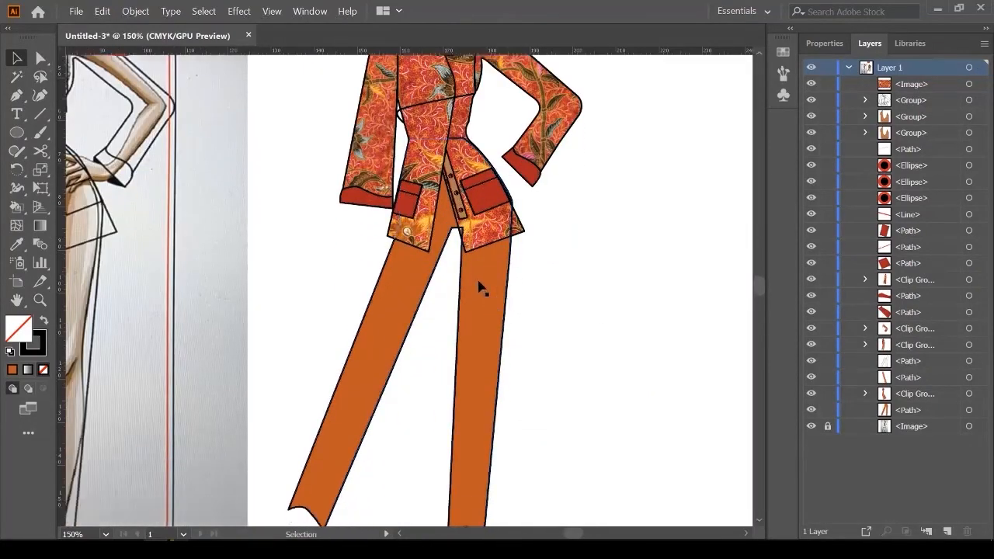
scroll(480, 284, "up", 2)
scroll(463, 205, "up", 2)
scroll(526, 295, "down", 4)
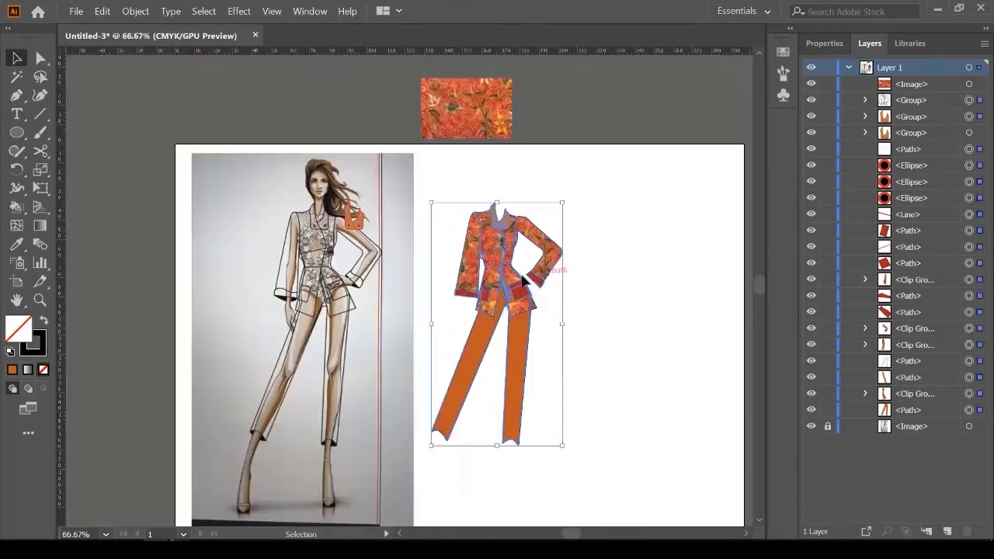
scroll(432, 273, "up", 2)
left_click_drag(565, 294, 160, 289)
left_click(576, 281)
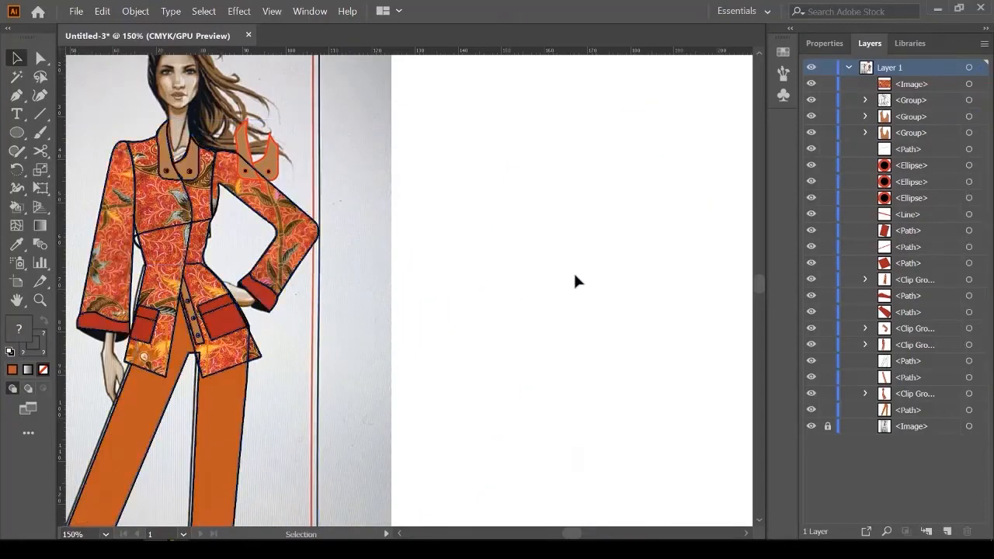
Step: Reselect the outfit, nudge it slightly left to align the pant hems, then deselect
scroll(590, 286, "down", 1)
scroll(369, 281, "down", 2)
left_click_drag(204, 117, 468, 444)
scroll(464, 359, "down", 2)
scroll(245, 414, "up", 6)
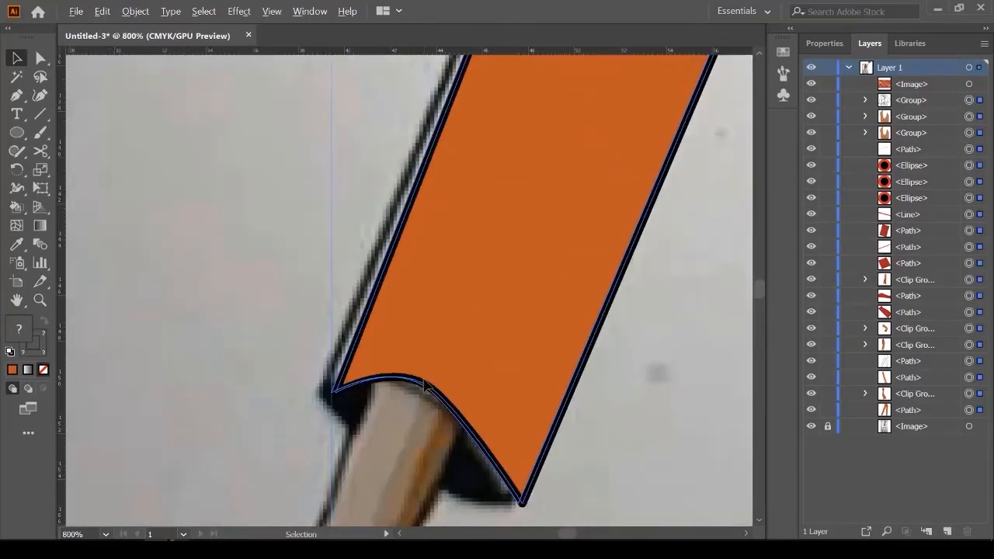
left_click_drag(410, 347, 401, 345)
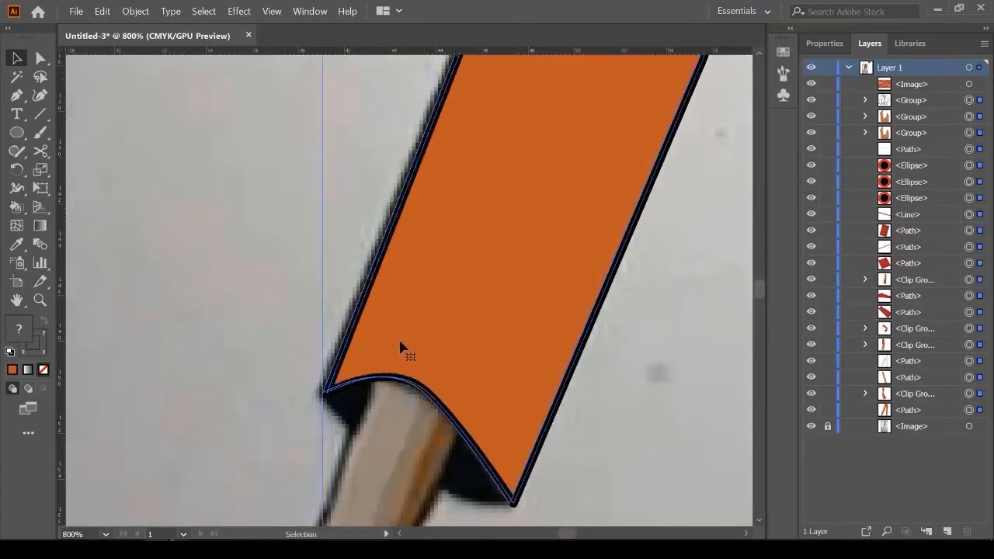
scroll(304, 383, "down", 3)
scroll(305, 384, "down", 3)
left_click(474, 352)
scroll(483, 346, "up", 5)
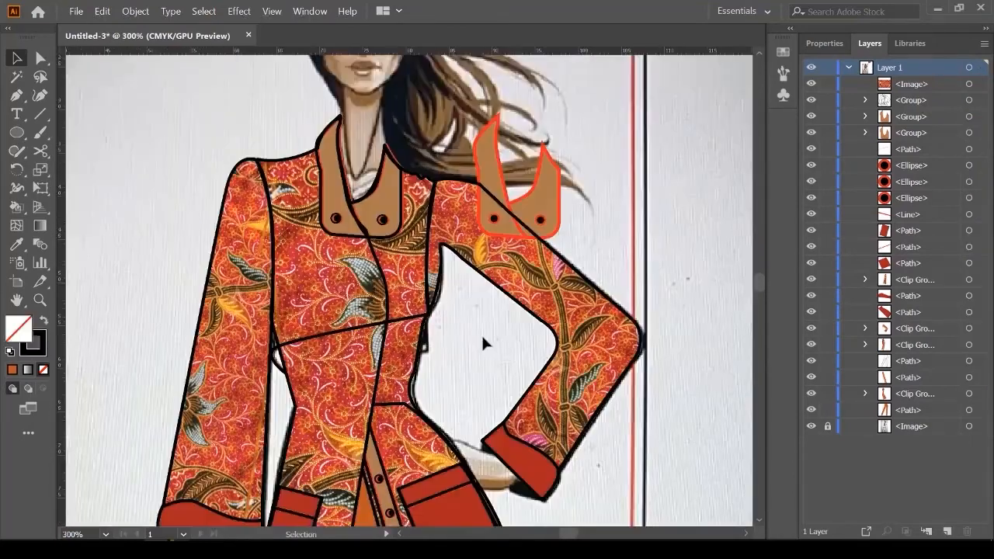
scroll(487, 346, "down", 3)
scroll(522, 372, "up", 5)
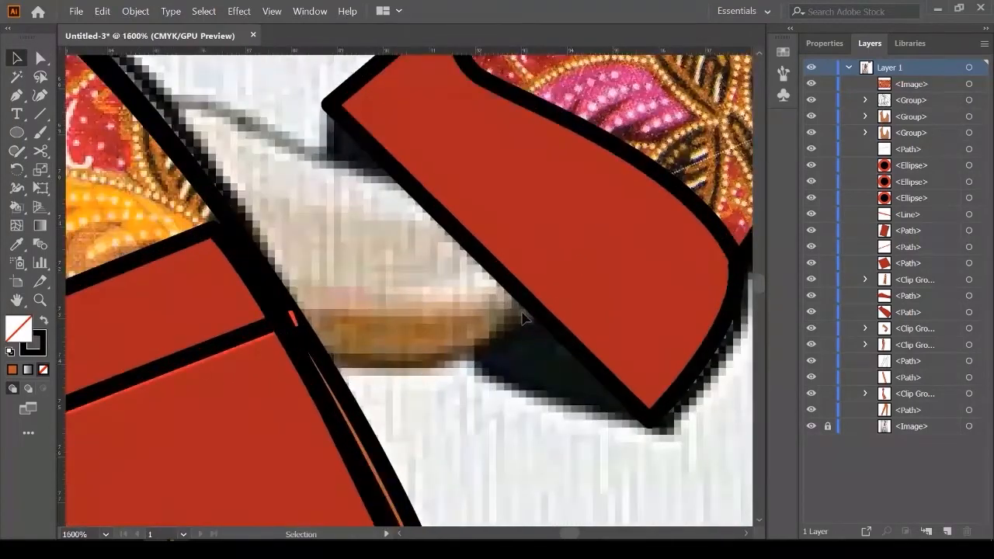
scroll(399, 305, "down", 6)
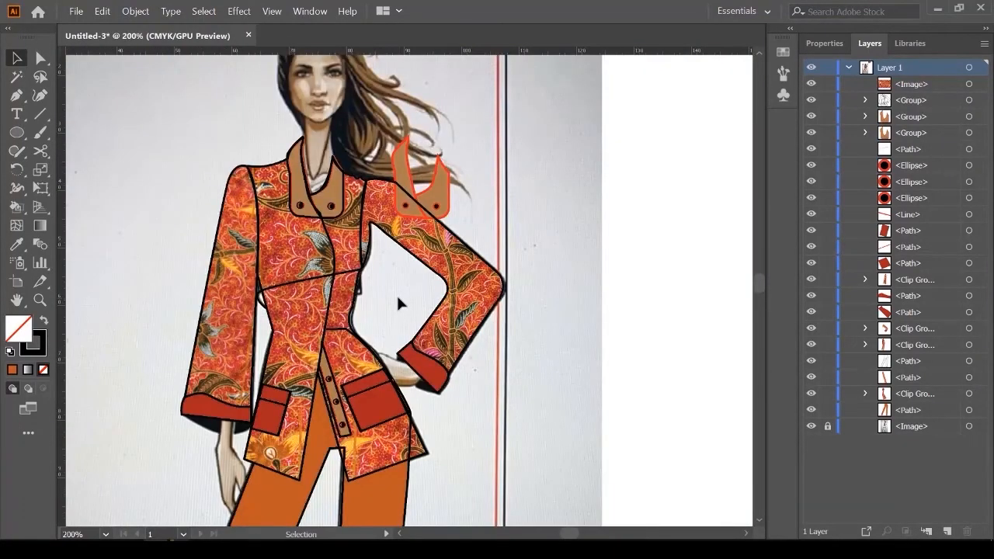